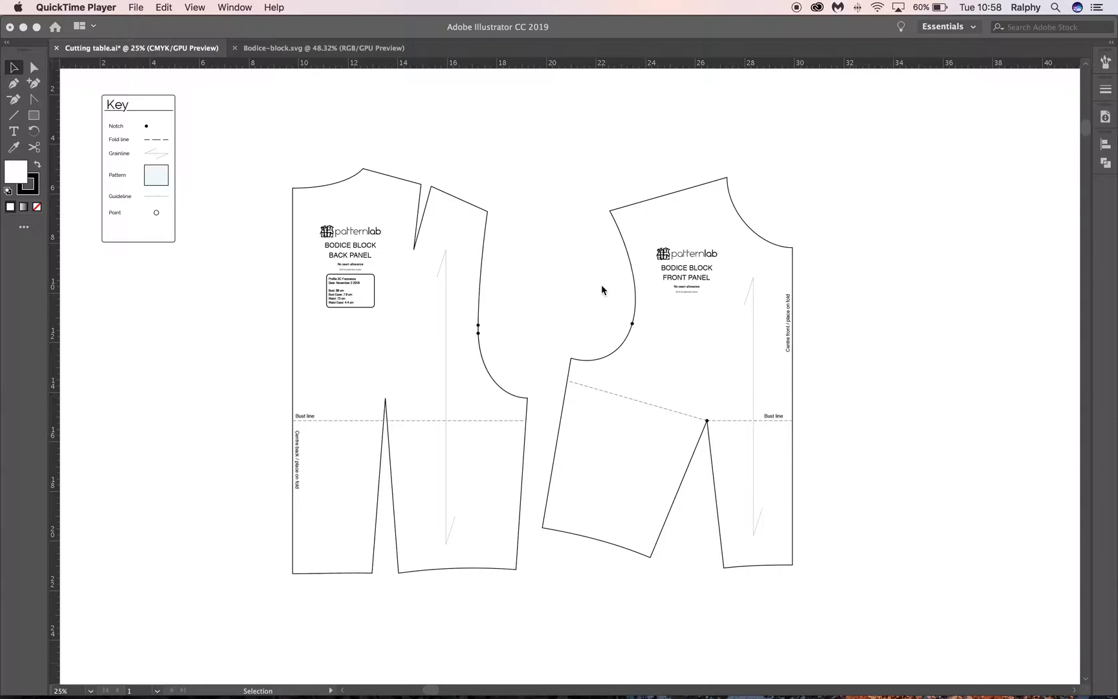
Trial-select both bodice panels' paths in Cutting table with Direct Selection, then deselect
click(36, 68)
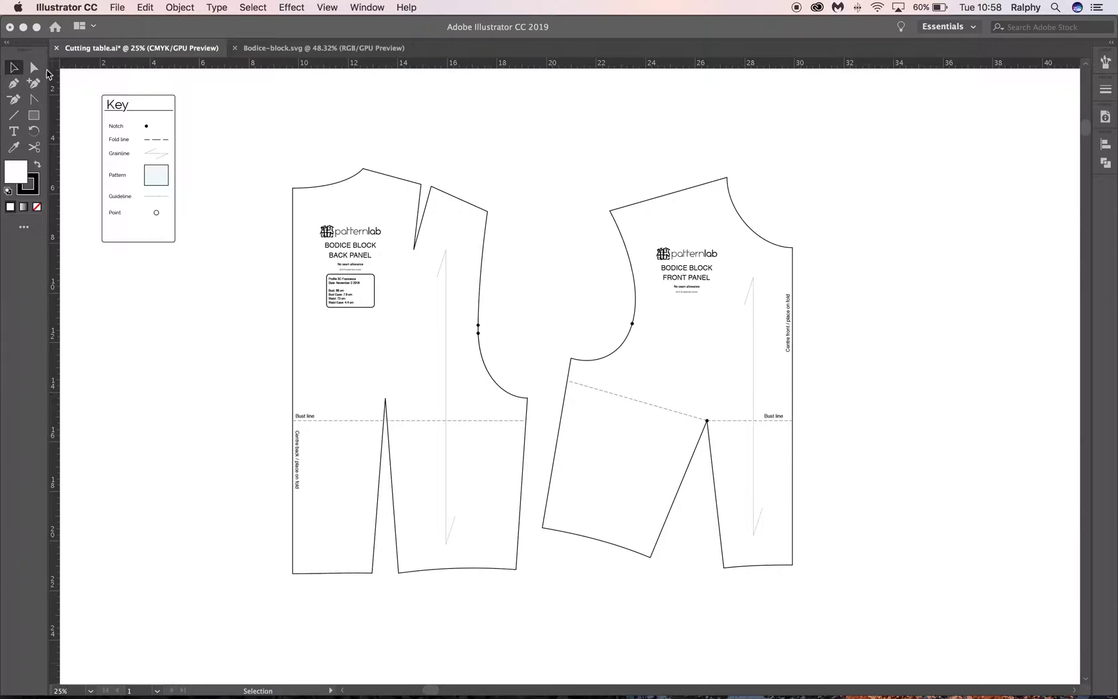
click(34, 67)
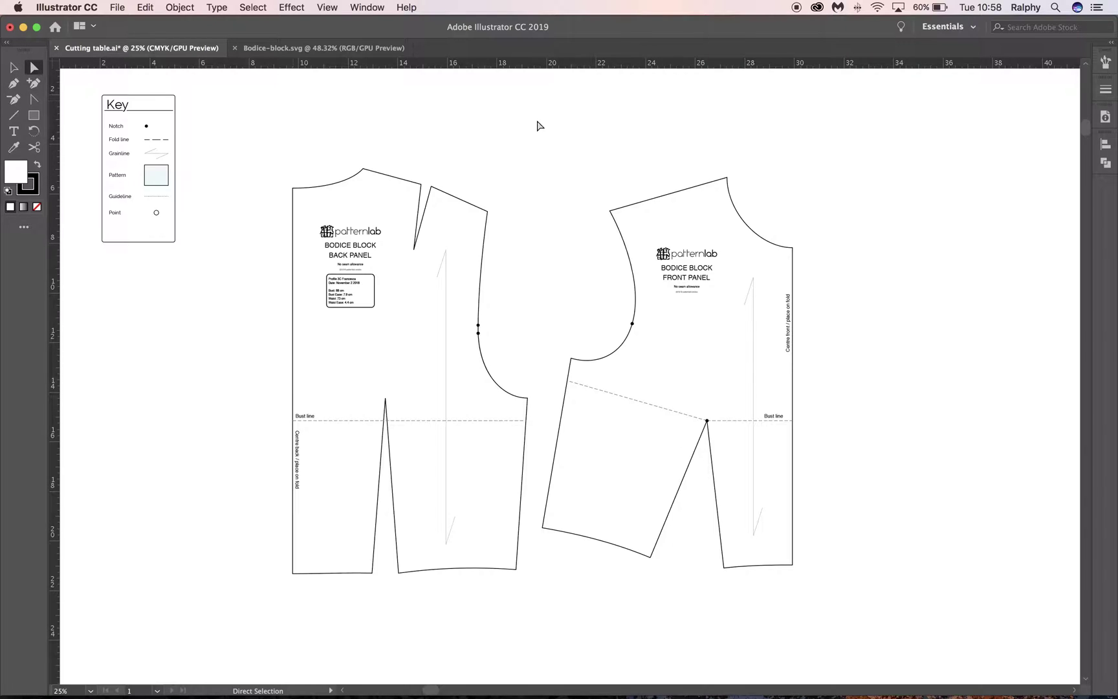
drag(256, 126, 857, 626)
click(875, 251)
drag(264, 141, 886, 614)
scroll(878, 382, up, 2)
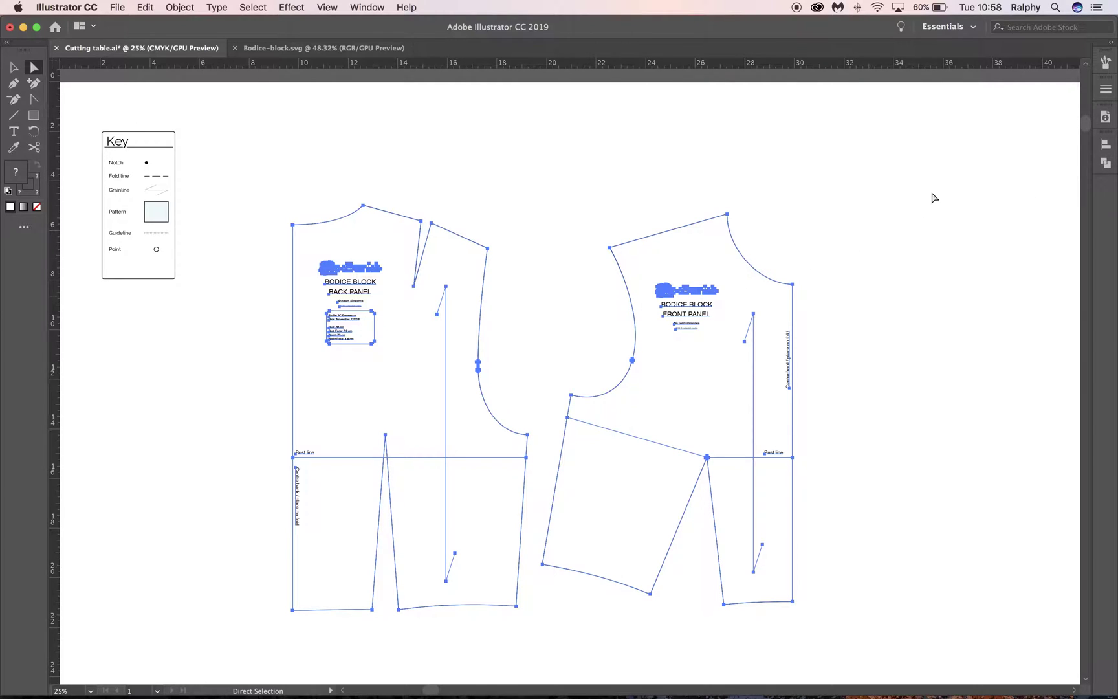
click(896, 218)
drag(265, 168, 855, 661)
click(897, 460)
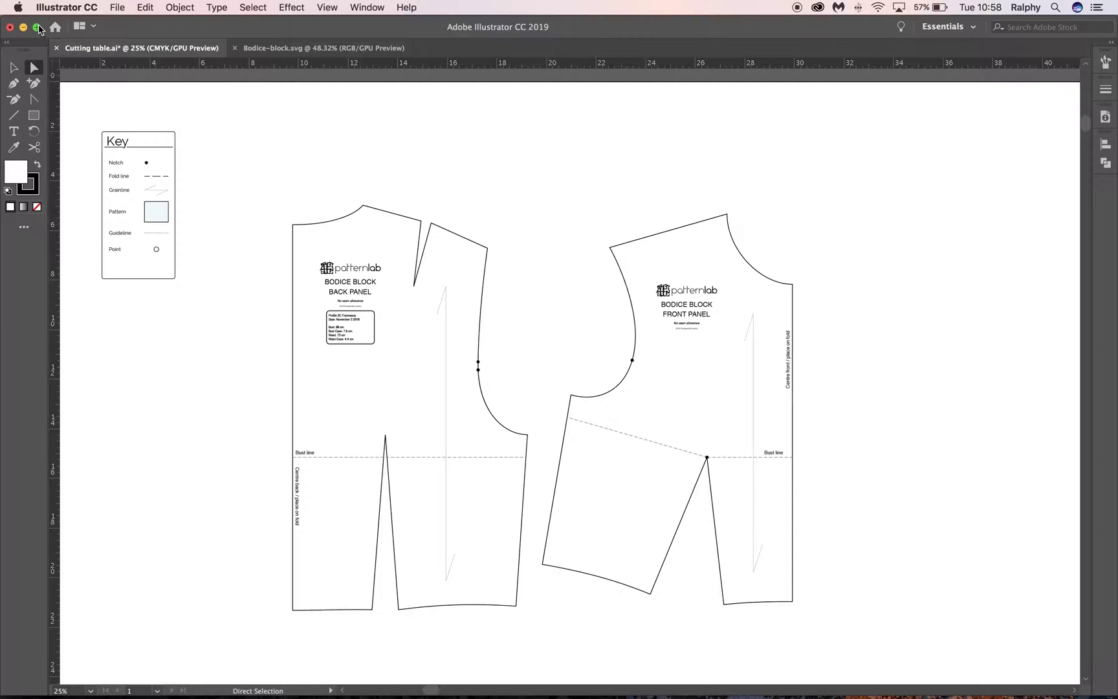
Start opening a file, preview Bodice-block.svg and Cutting table.ai, then cancel
click(117, 7)
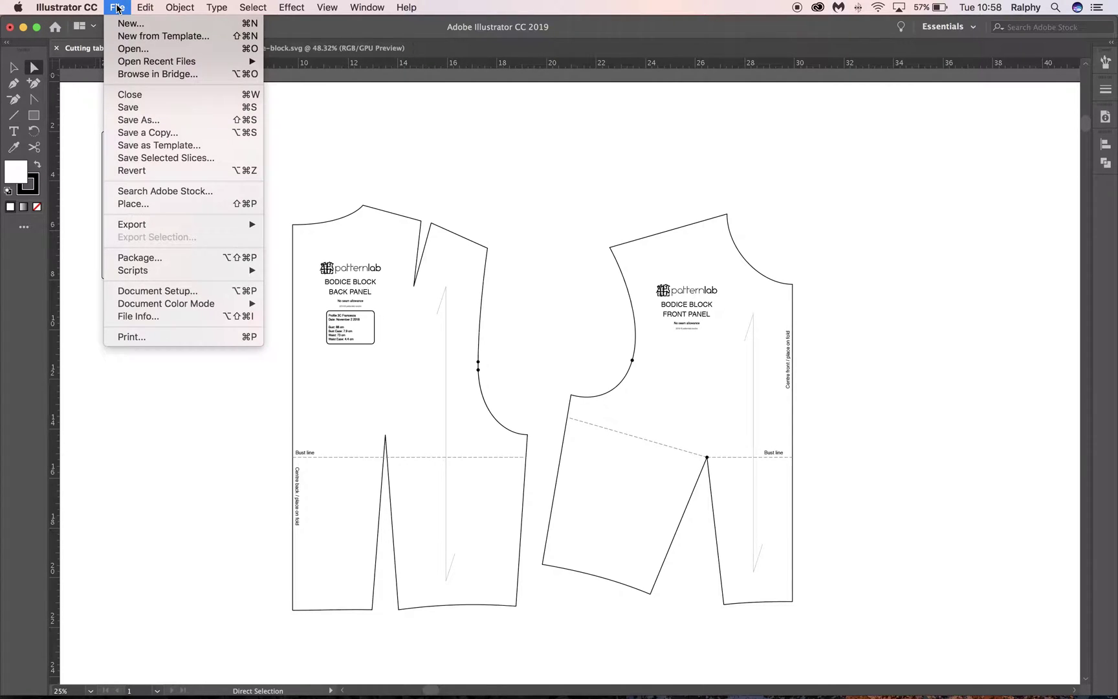
click(405, 182)
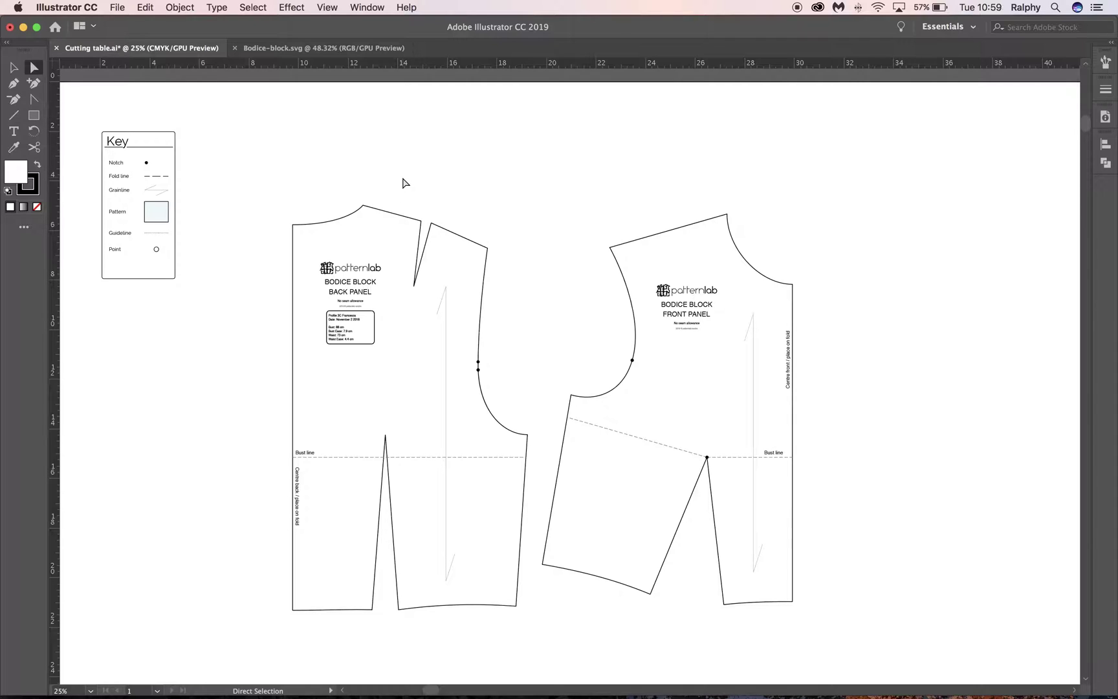
click(117, 7)
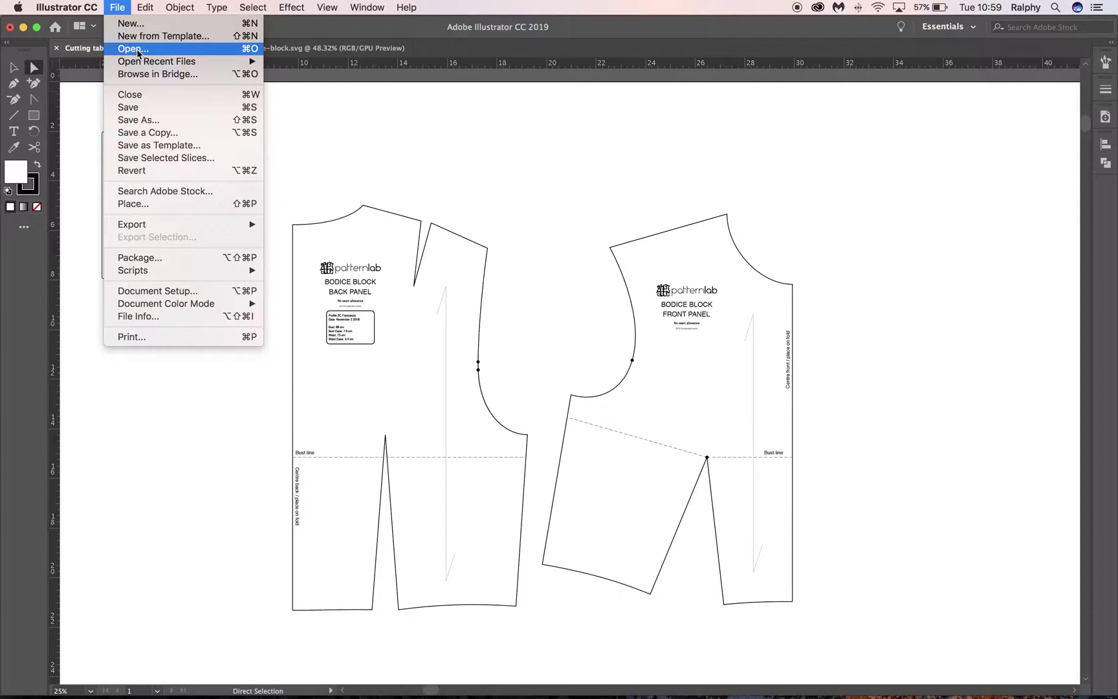
click(138, 52)
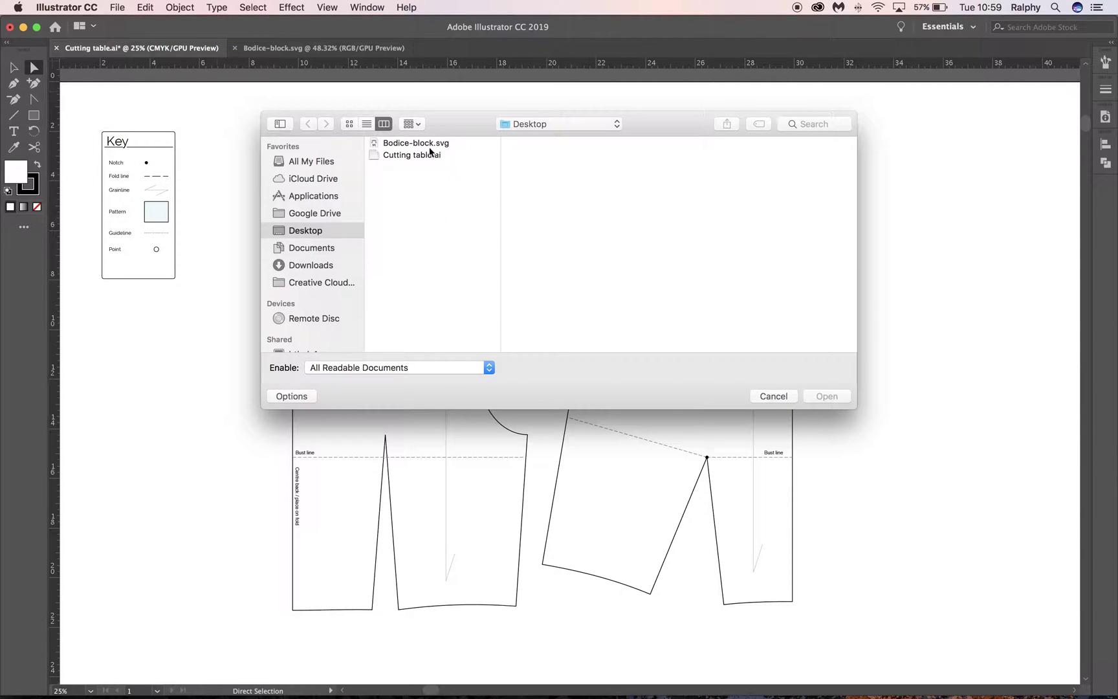
click(427, 143)
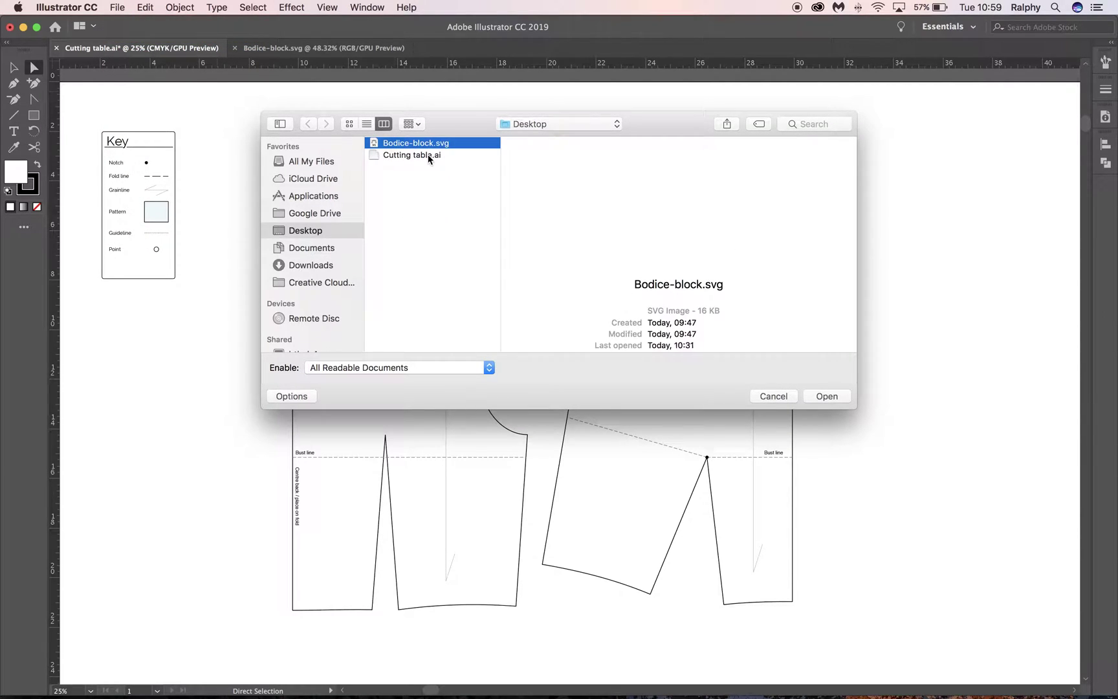
click(428, 155)
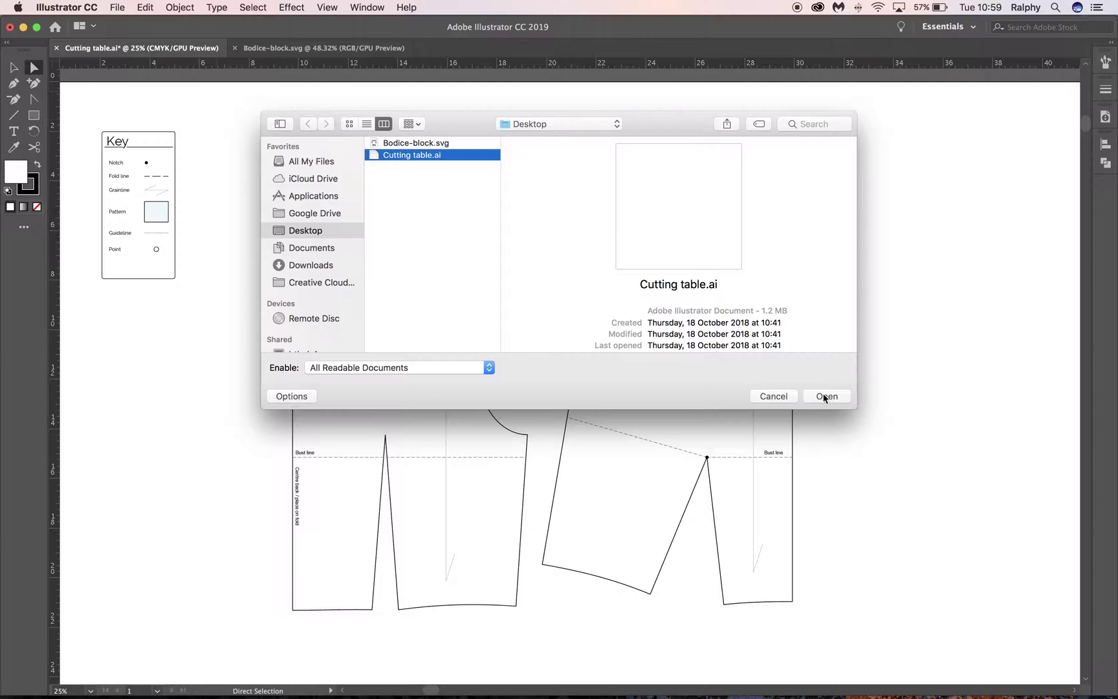
click(774, 397)
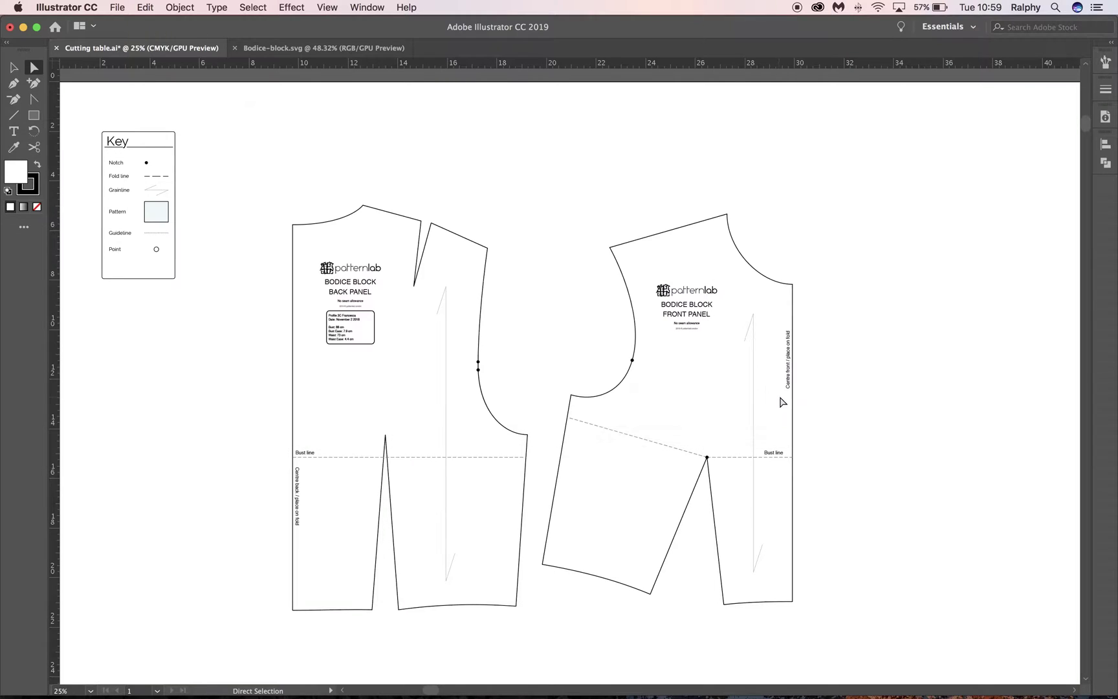
In Bodice-block.svg, select all bodice pattern pieces and copy them
click(297, 49)
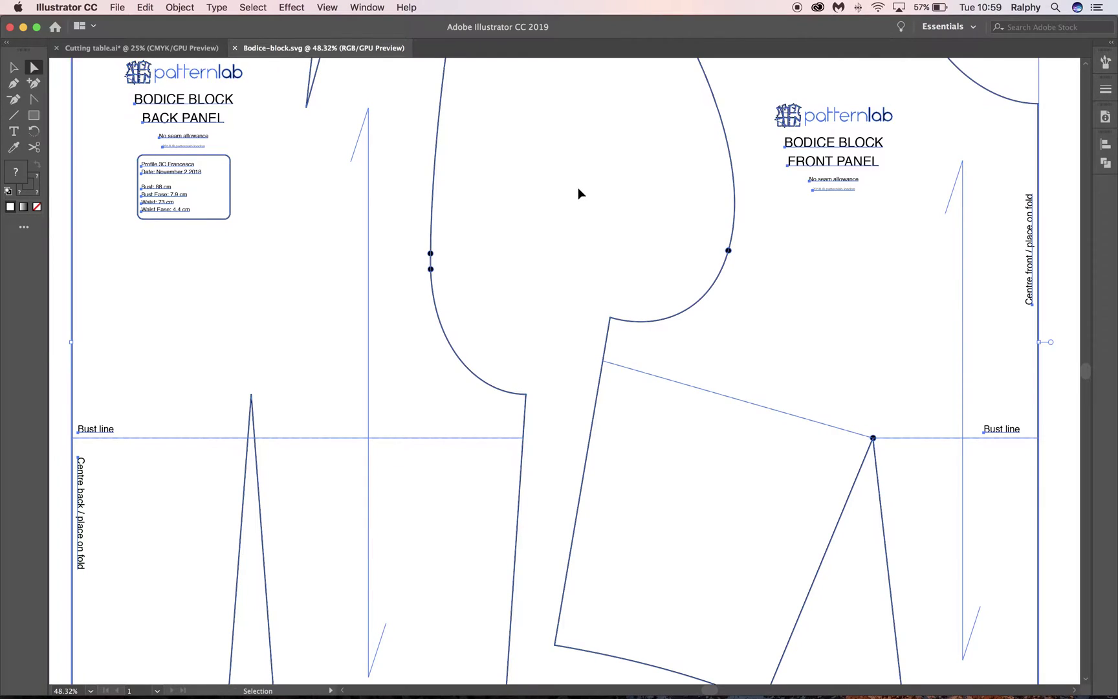
key(super+minus)
key(super+minus)
click(15, 66)
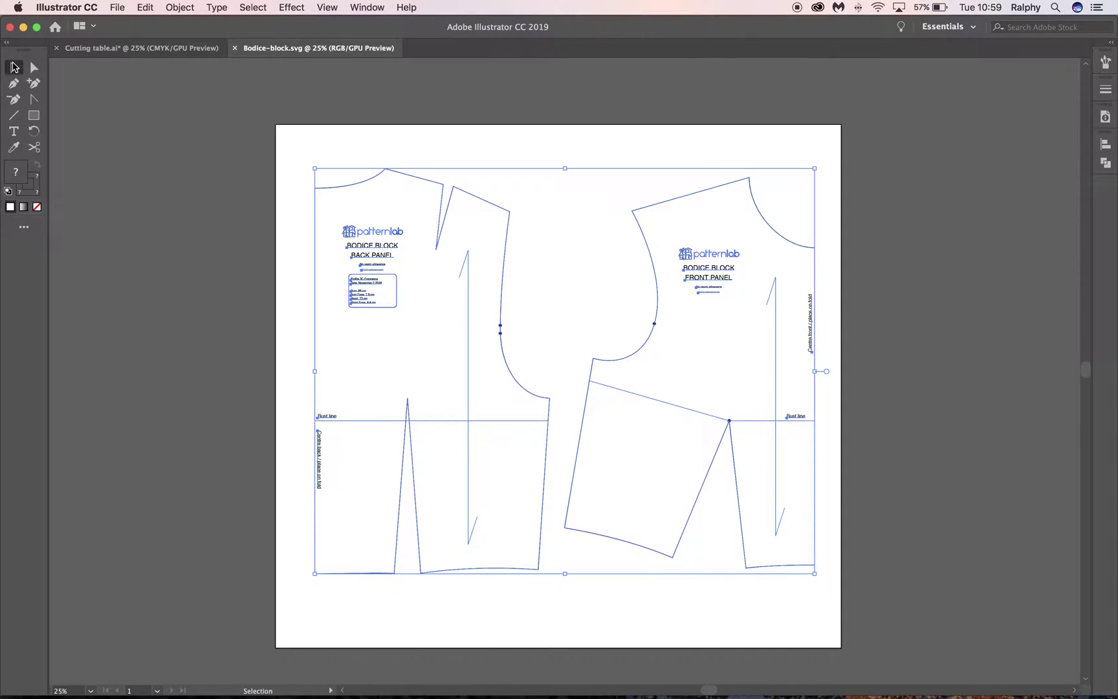
drag(292, 130, 836, 595)
click(152, 11)
click(155, 69)
Paste the pieces into Cutting table and align them exactly over the black originals
click(117, 50)
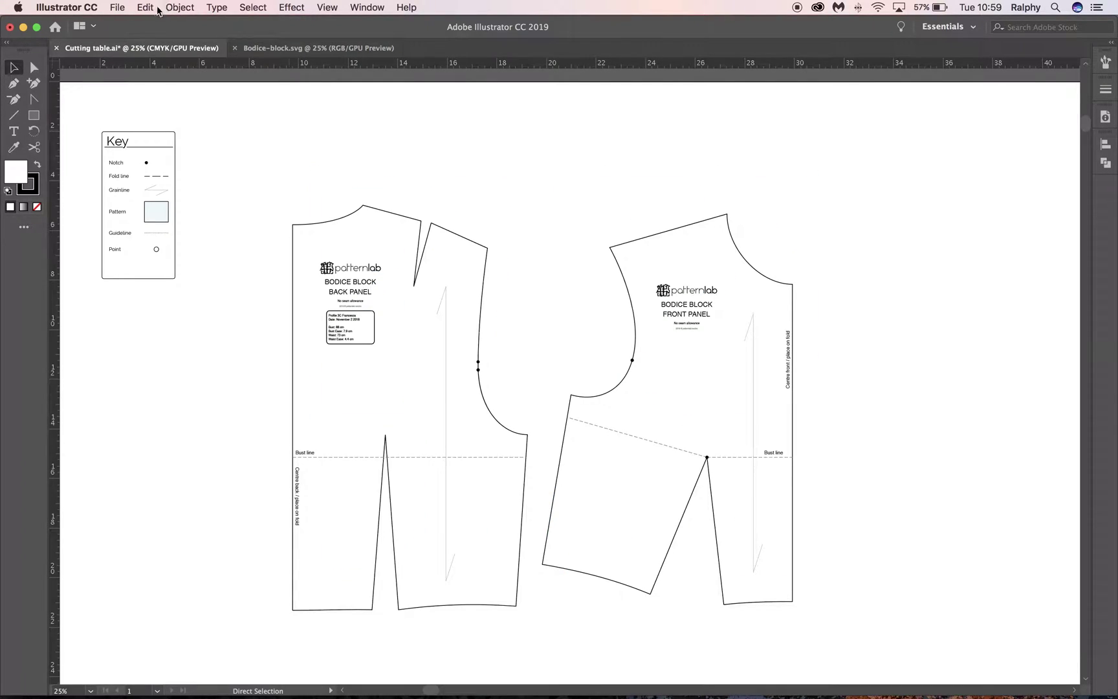
click(147, 9)
click(157, 82)
drag(434, 187, 414, 221)
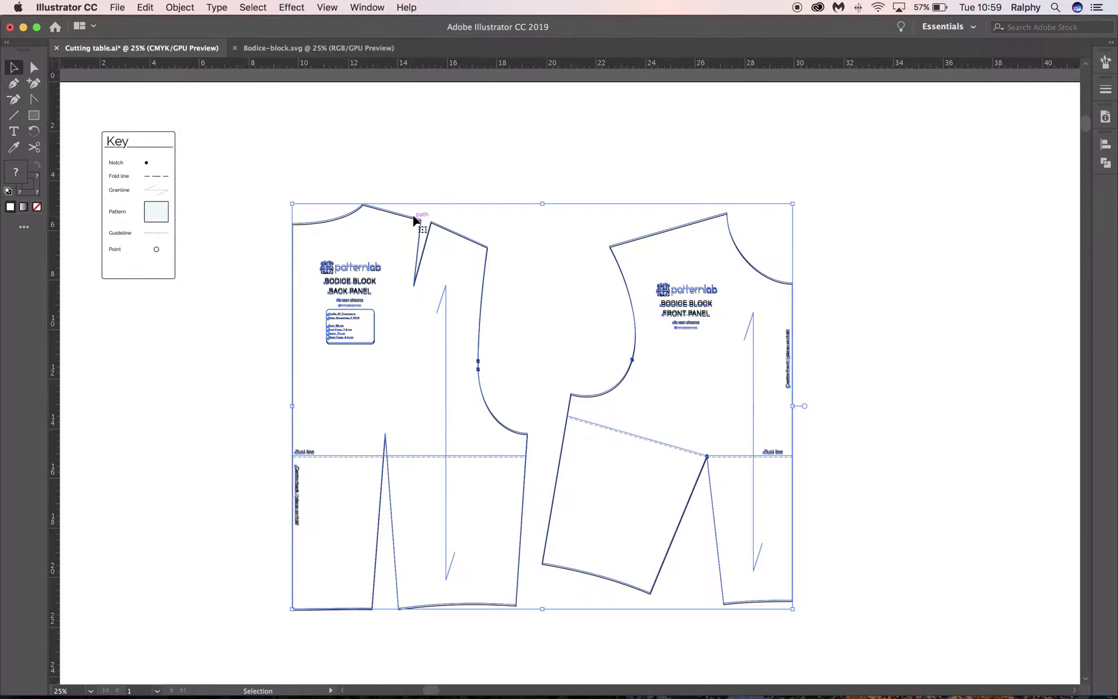
key(super+shift+a)
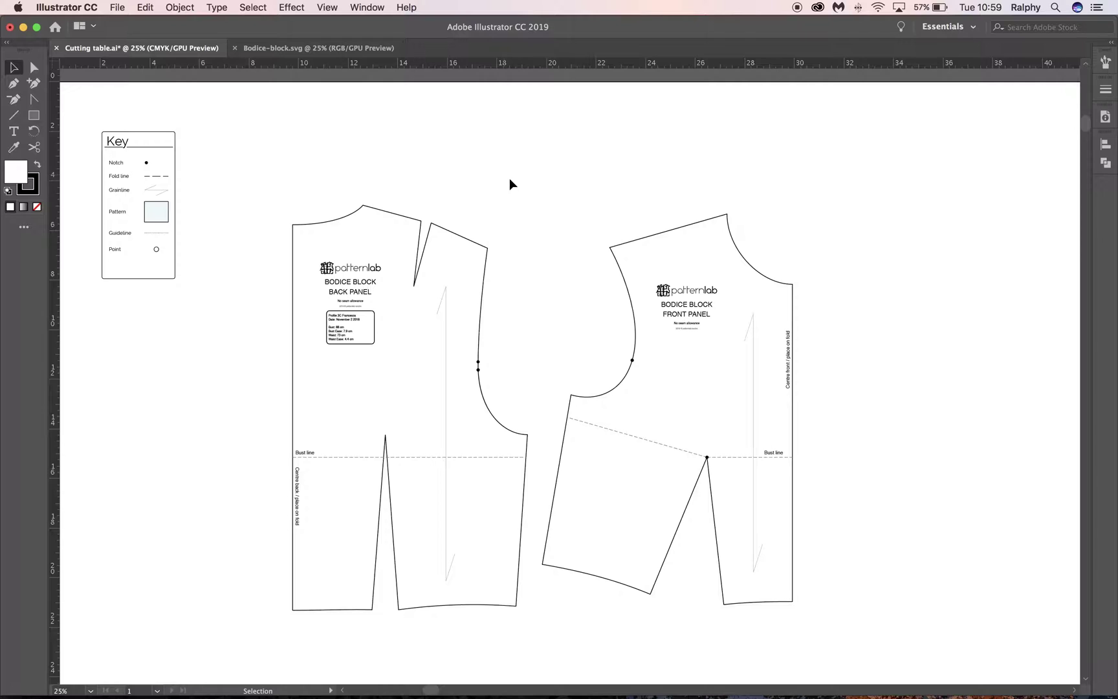
scroll(538, 183, down, 1)
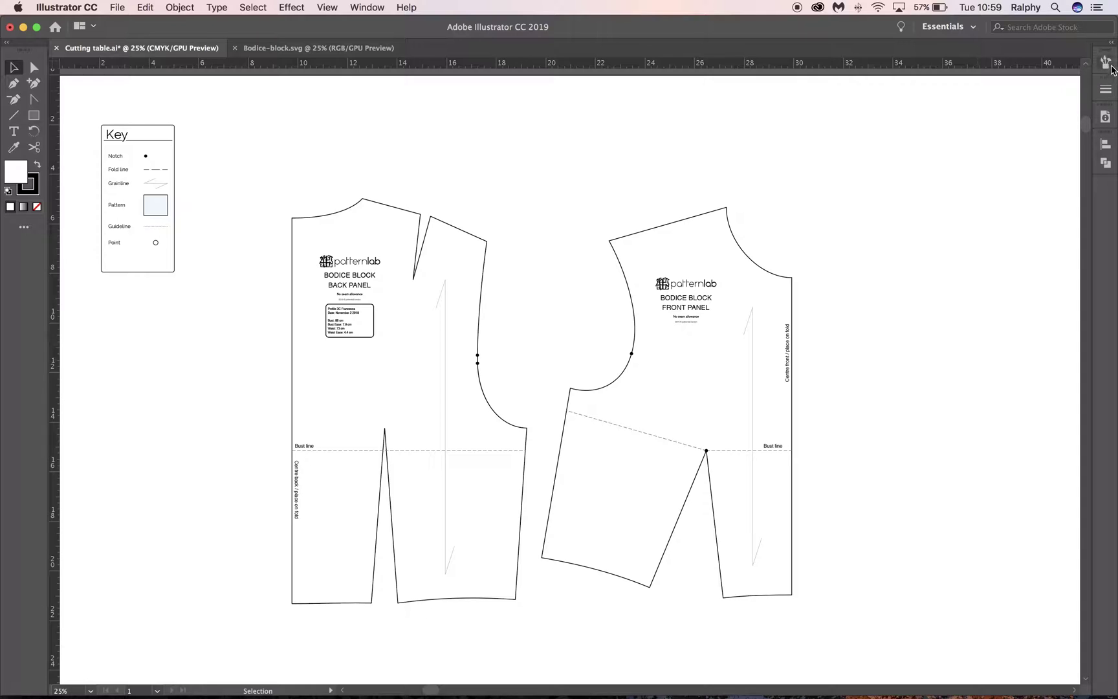
Open the Brushes panel from the Window menu and drag it taller to show more brushes
click(360, 9)
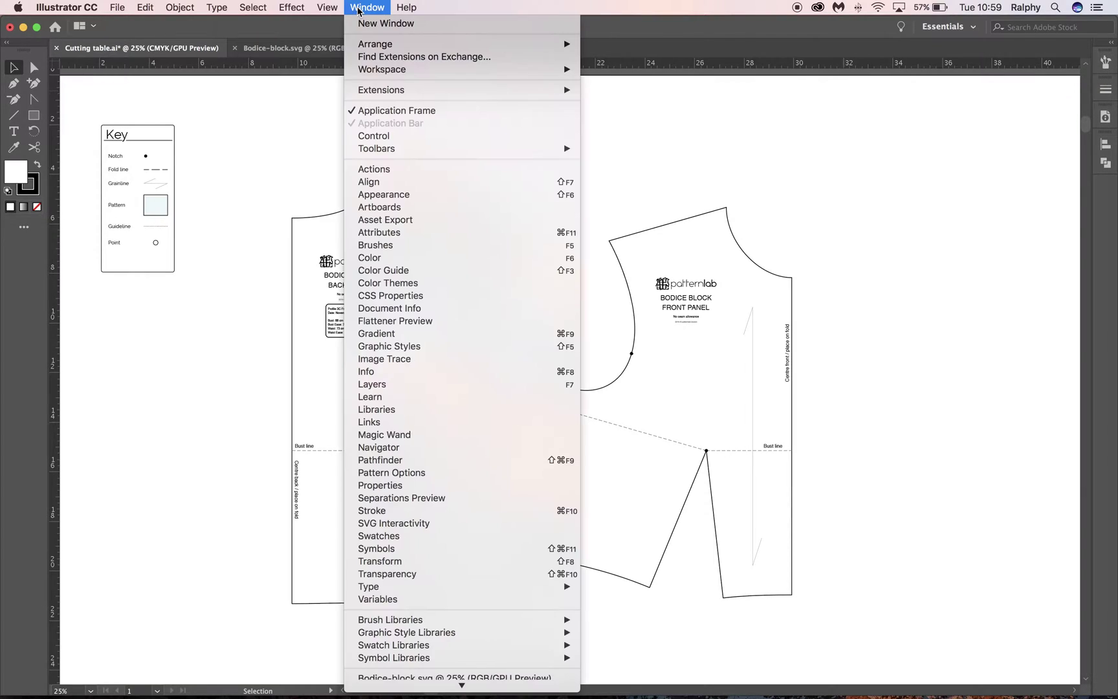
click(380, 244)
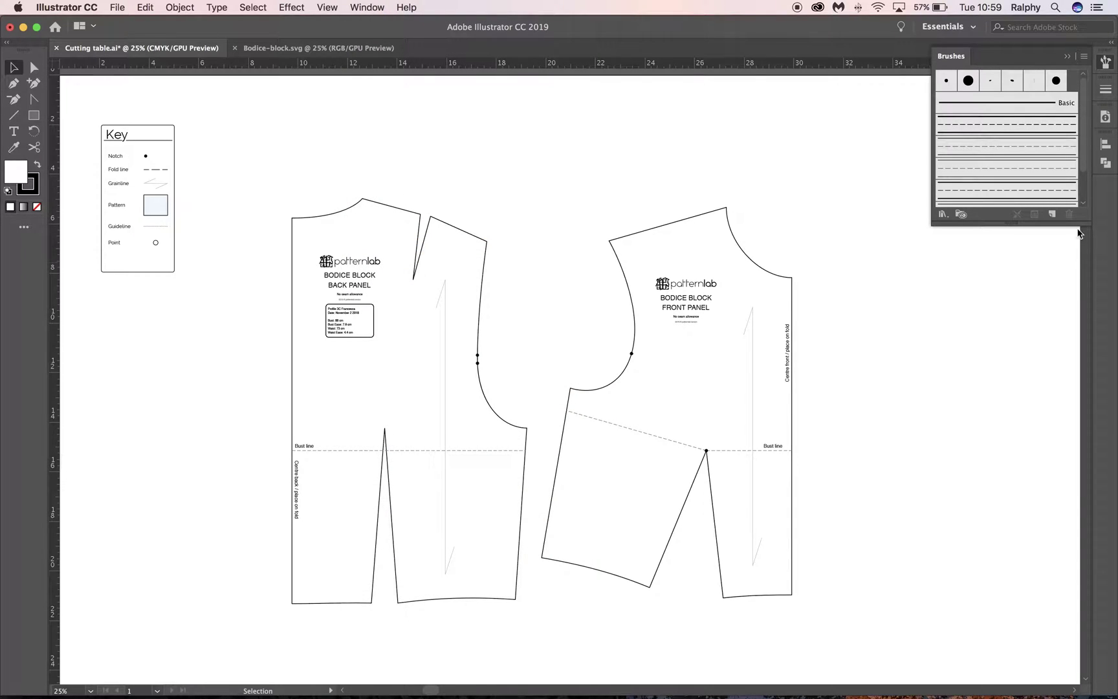
mouse_move(1077, 225)
mouse_down()
mouse_move(1075, 423)
mouse_move(1075, 414)
mouse_up()
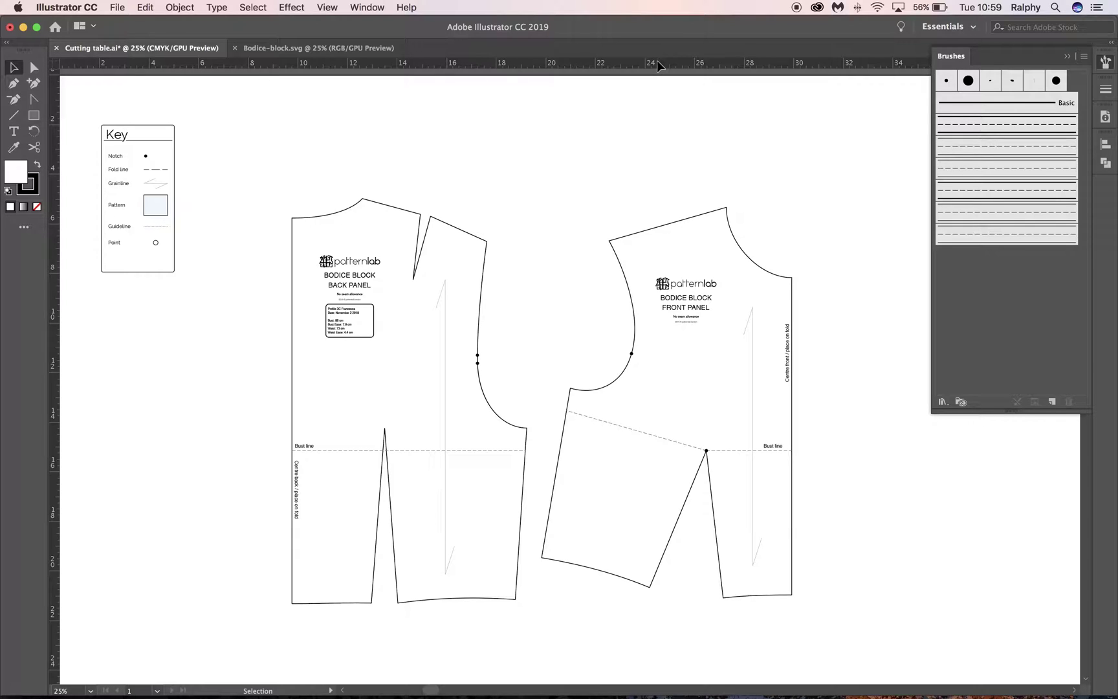
Toggle the rulers off and back on, and set the ruler units to Centimeters
click(327, 7)
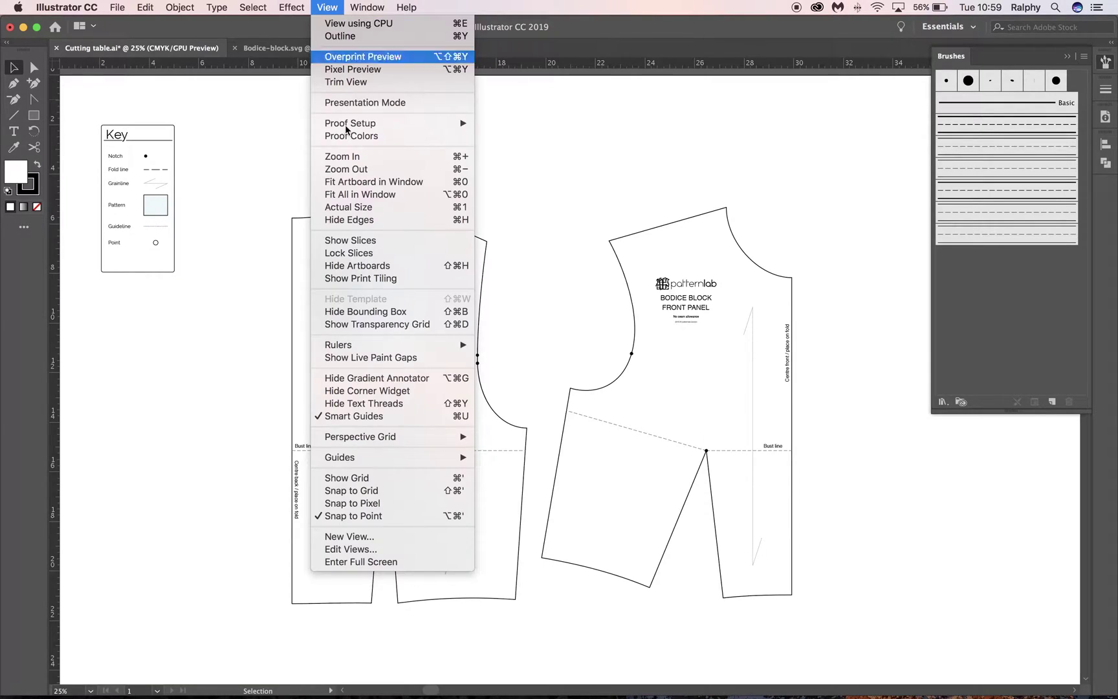
mouse_move(361, 348)
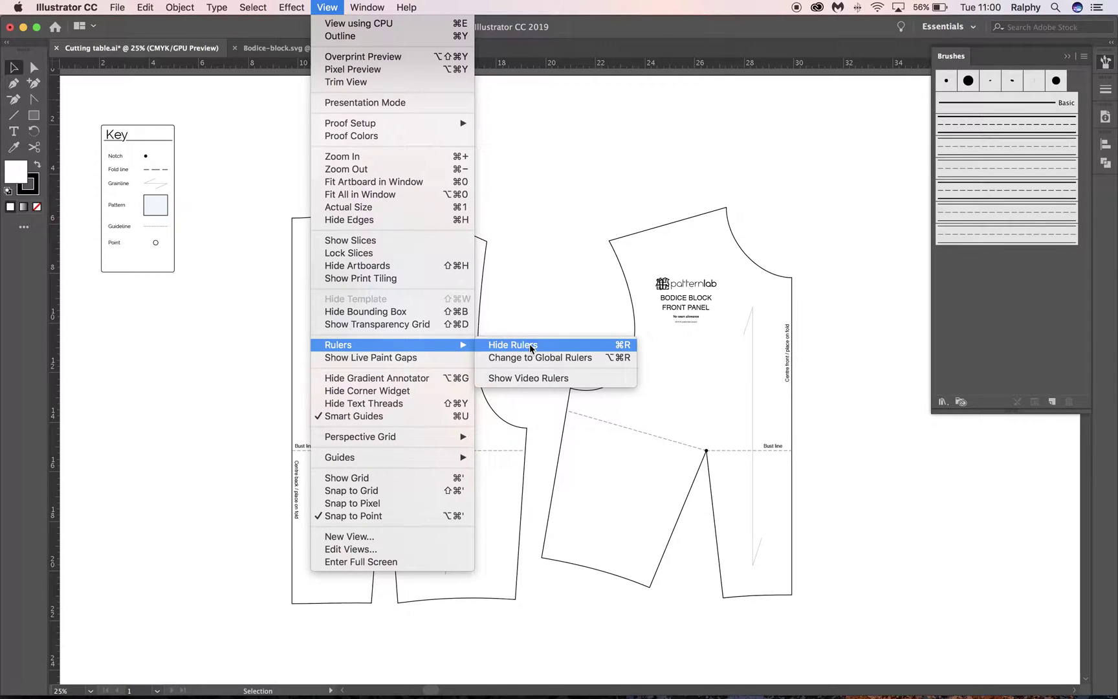
click(529, 348)
click(333, 8)
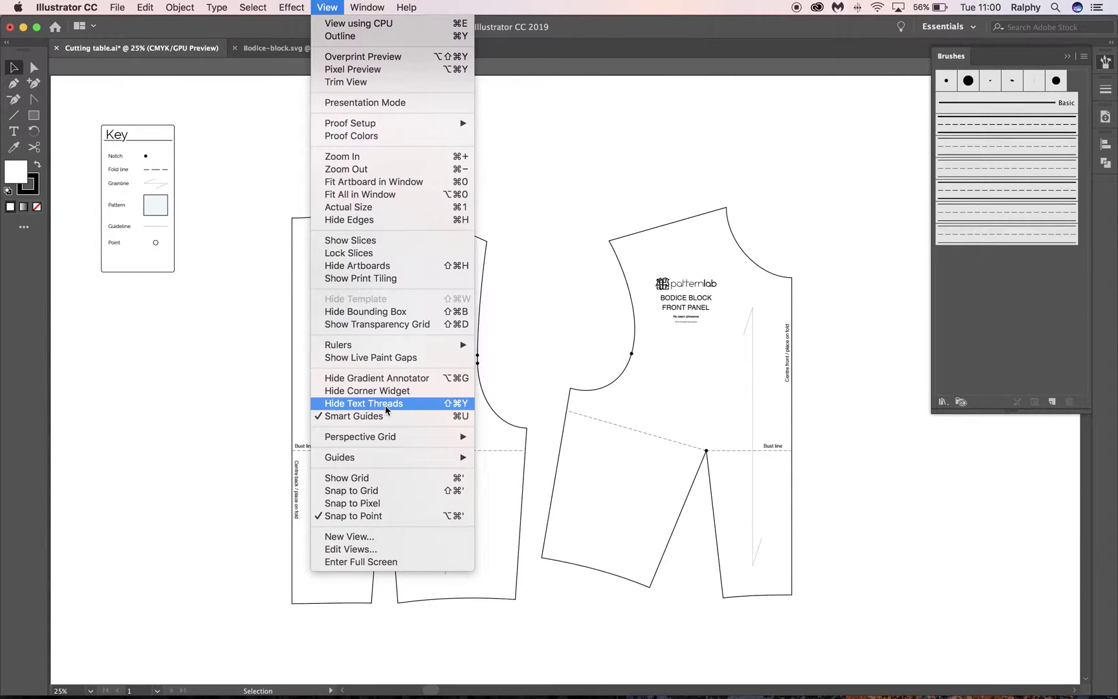
mouse_move(386, 347)
click(523, 348)
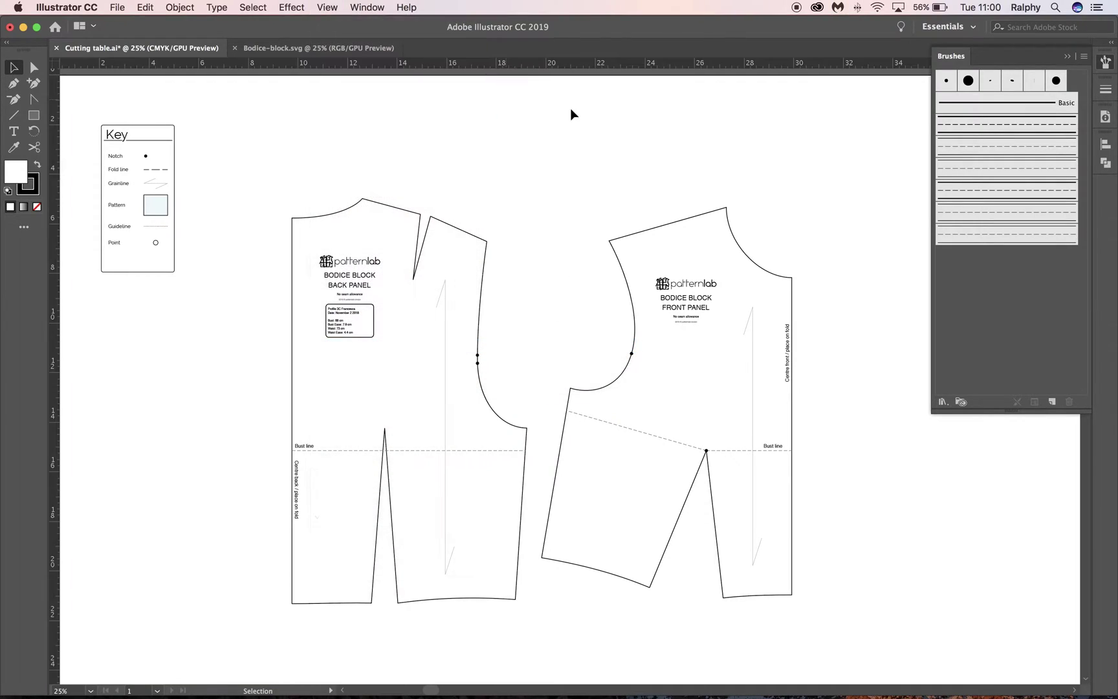
right_click(562, 67)
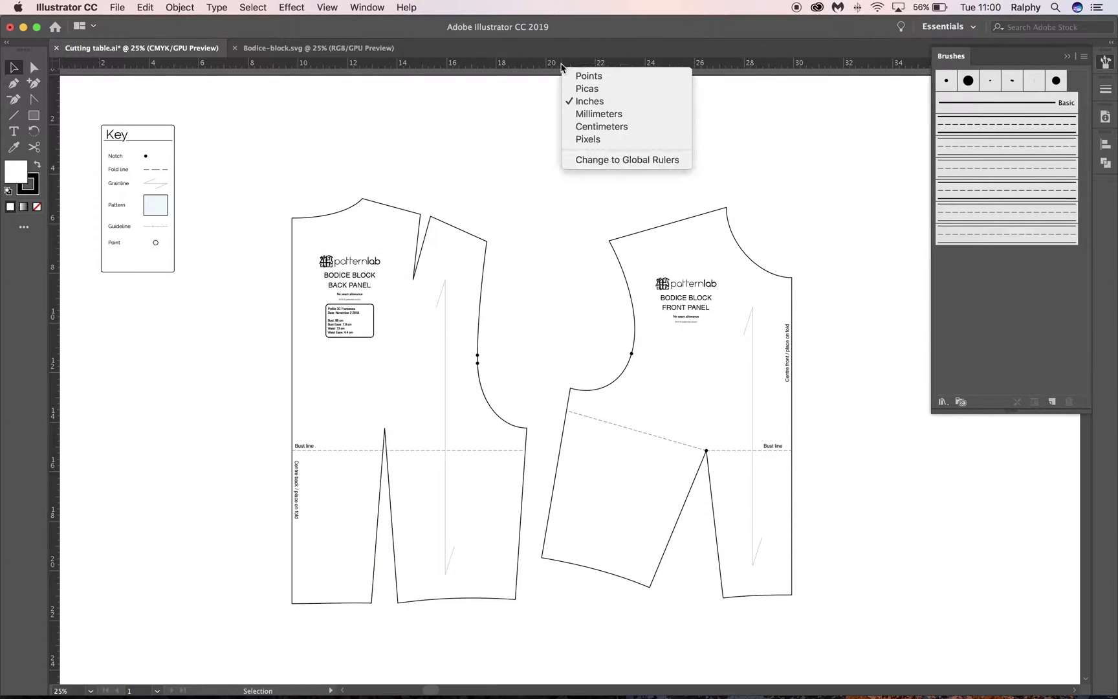
click(587, 127)
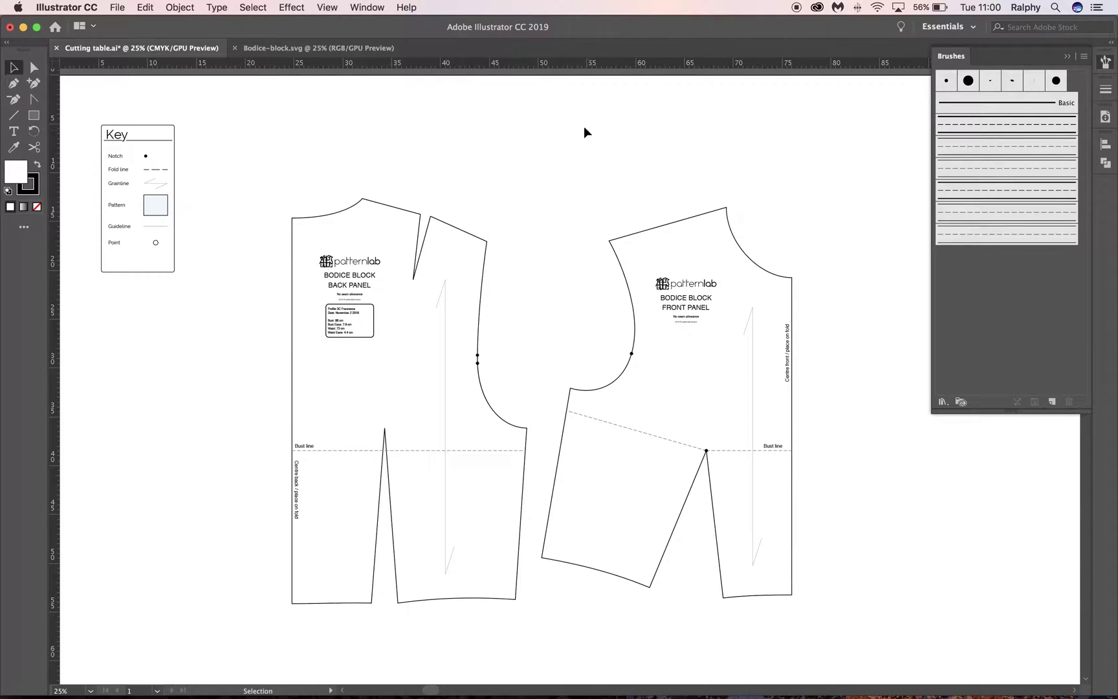
Set General units to Centimeters in Preferences > Units and confirm with OK
click(79, 9)
mouse_move(80, 51)
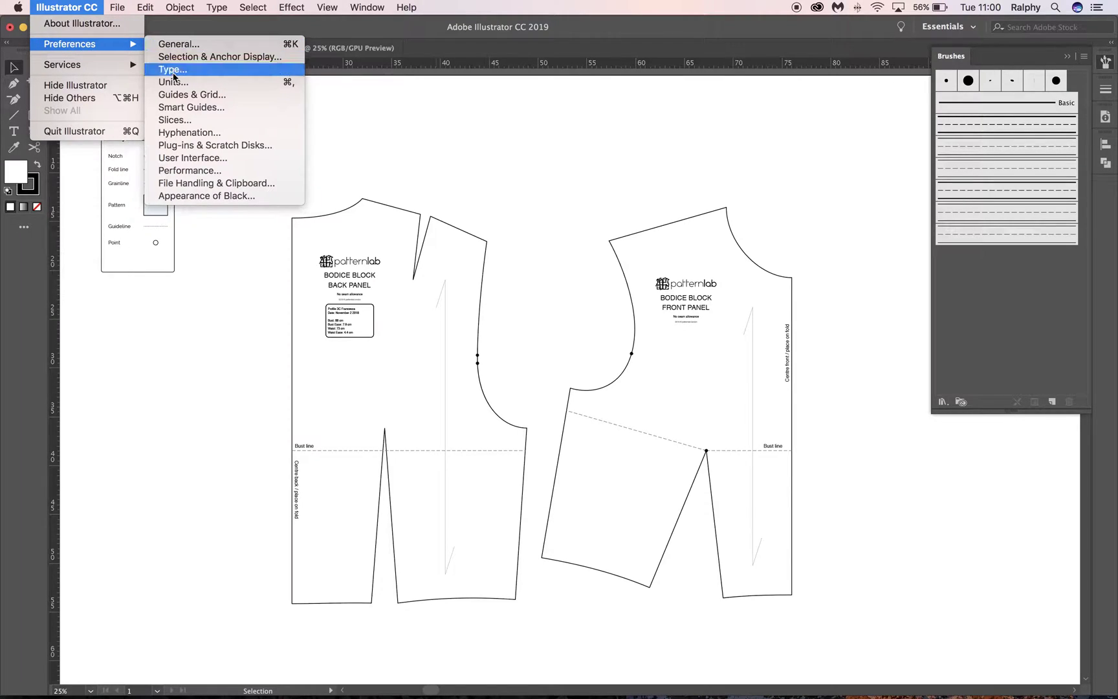
click(272, 81)
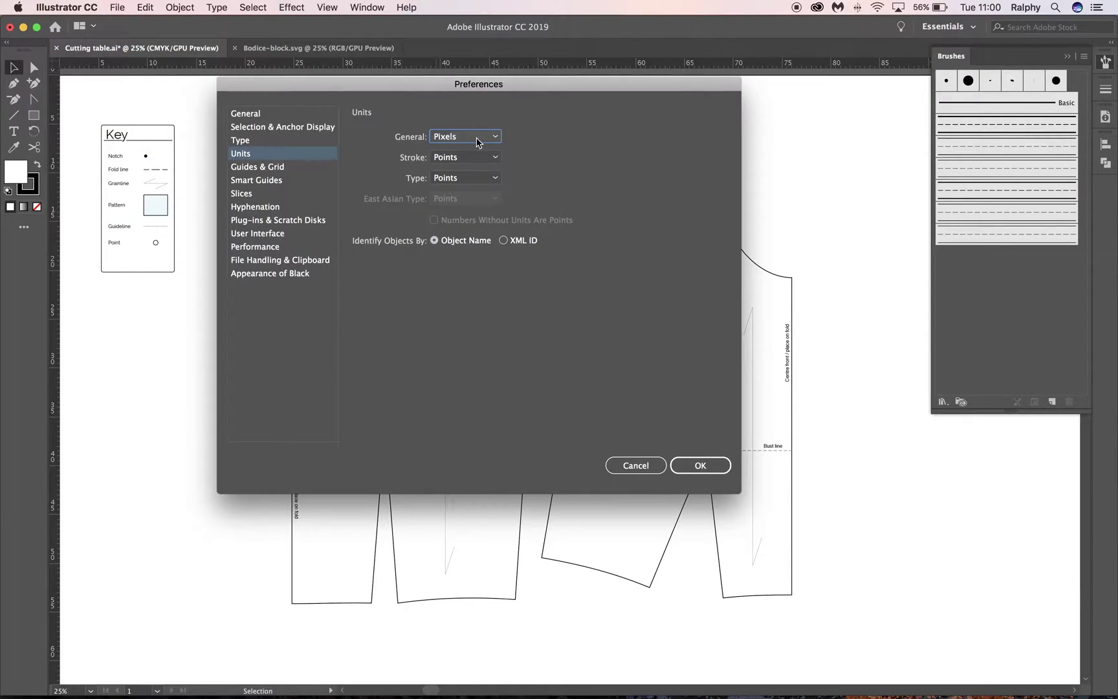
click(495, 137)
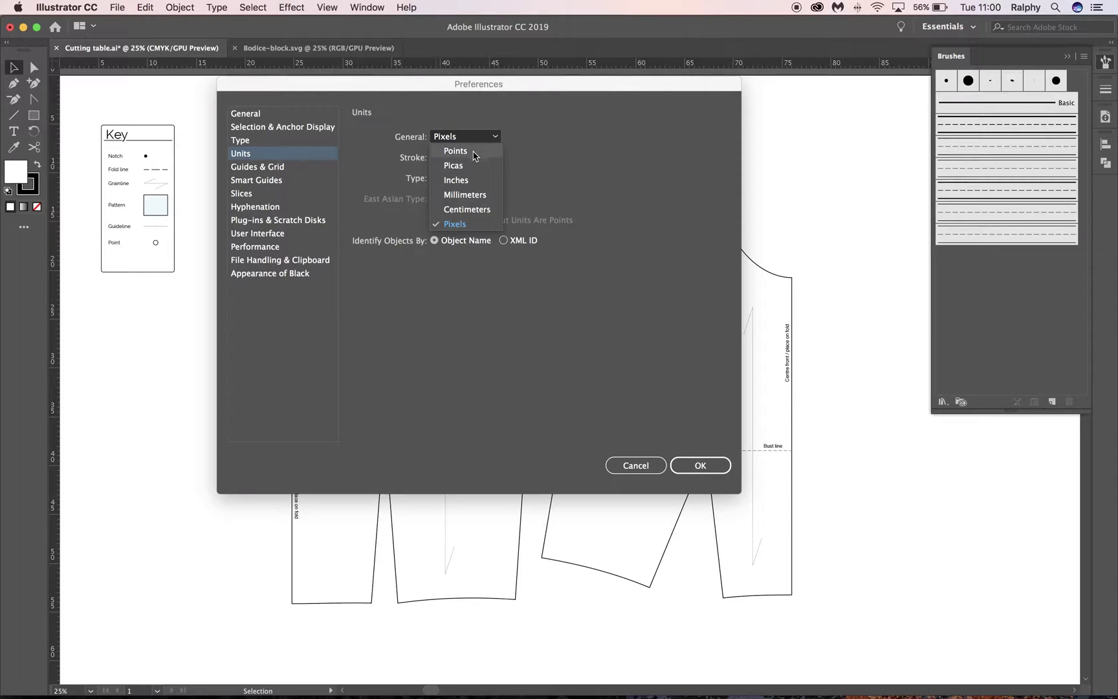
click(489, 209)
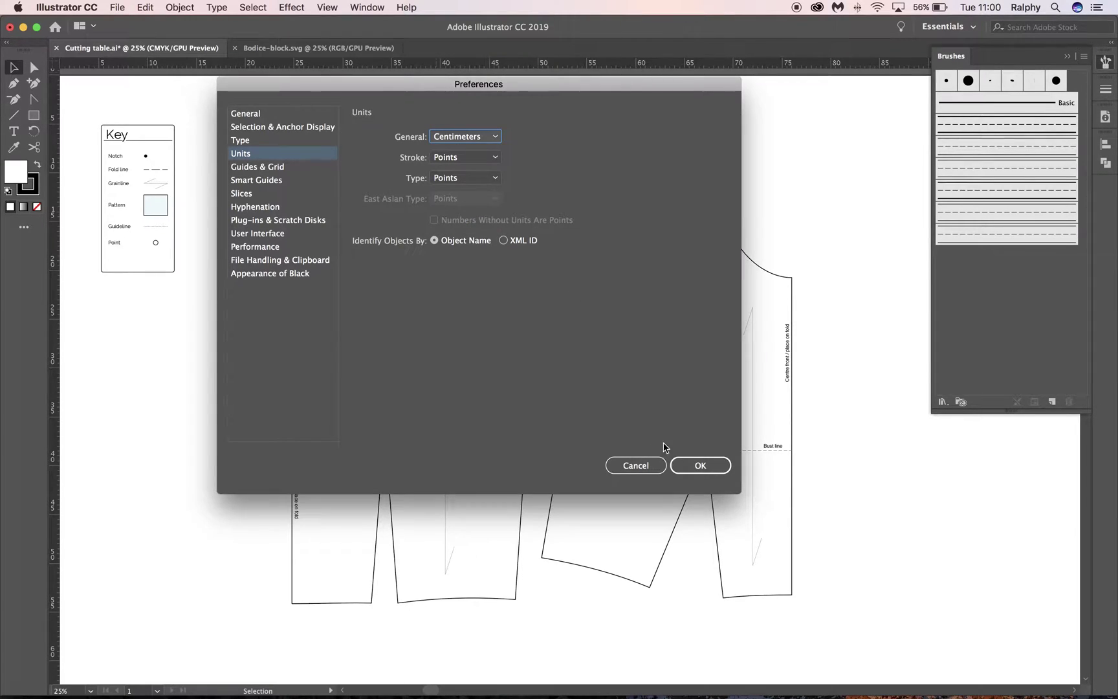
click(491, 140)
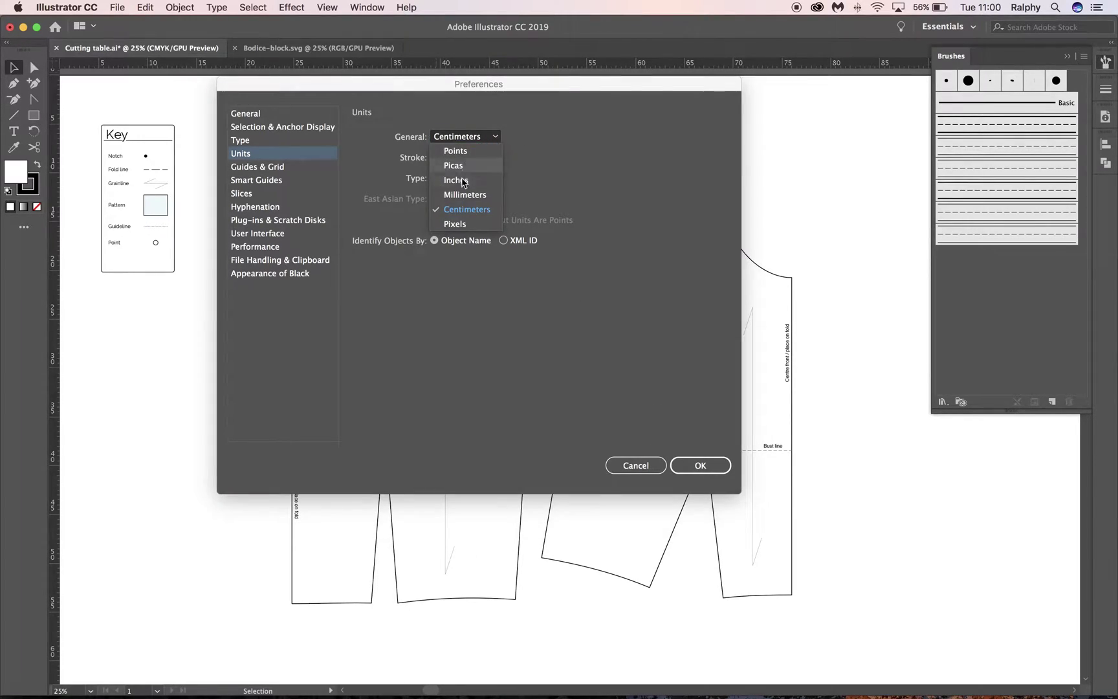
click(468, 209)
click(701, 465)
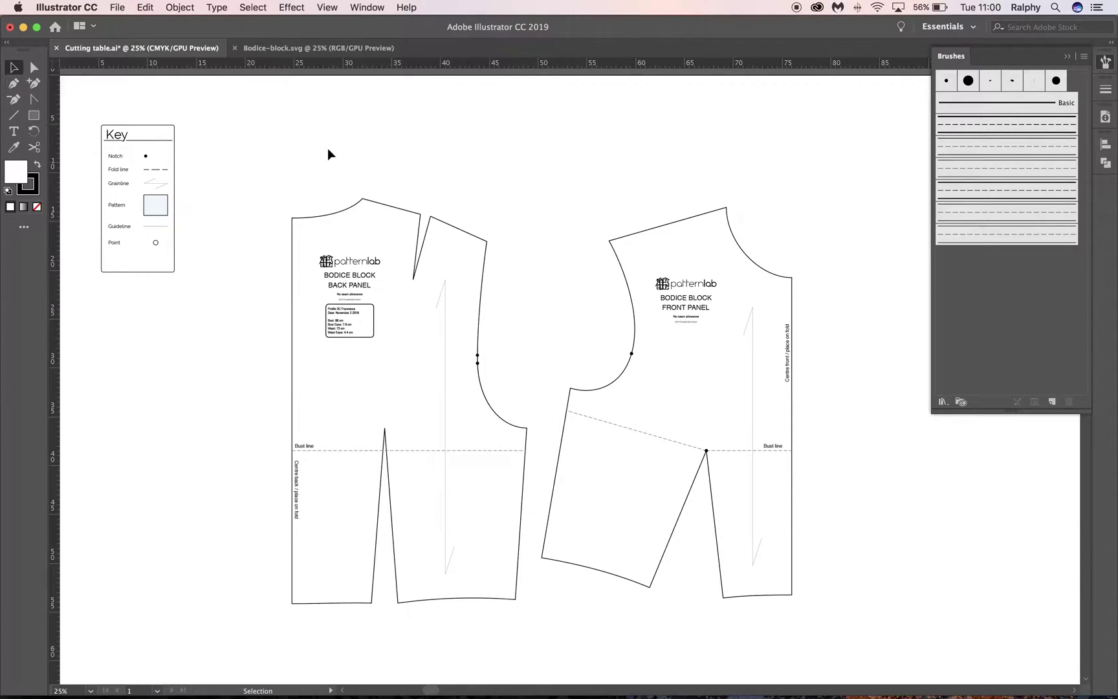
Marquee-select both bodice outlines' anchor points with Direct Selection
click(34, 67)
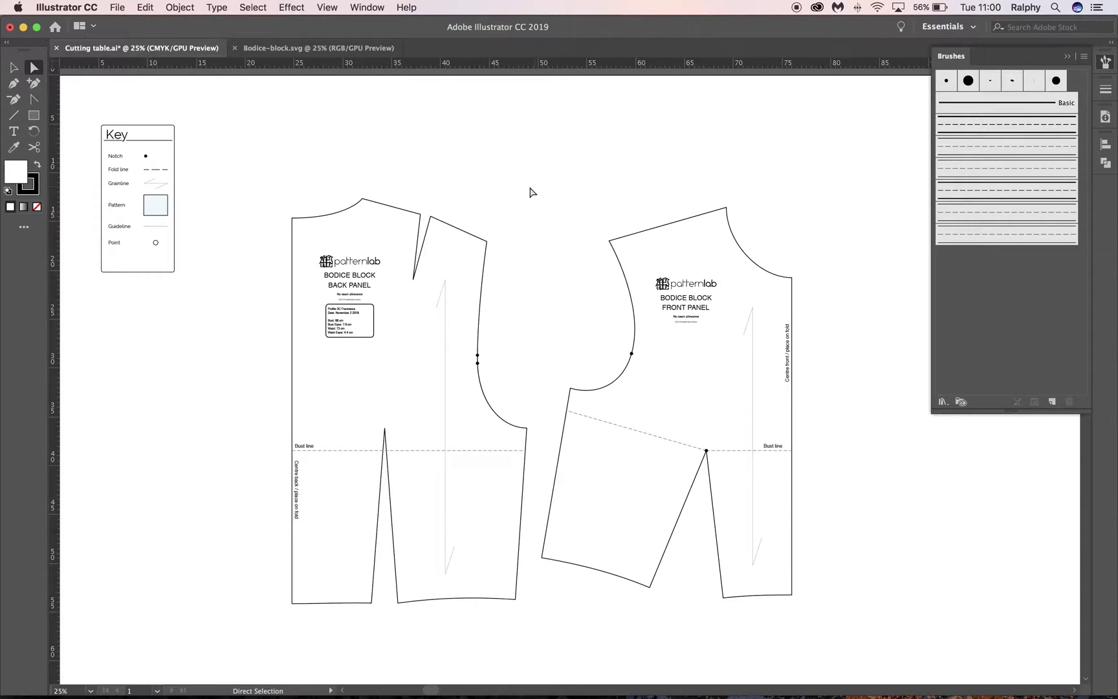
drag(464, 193, 632, 273)
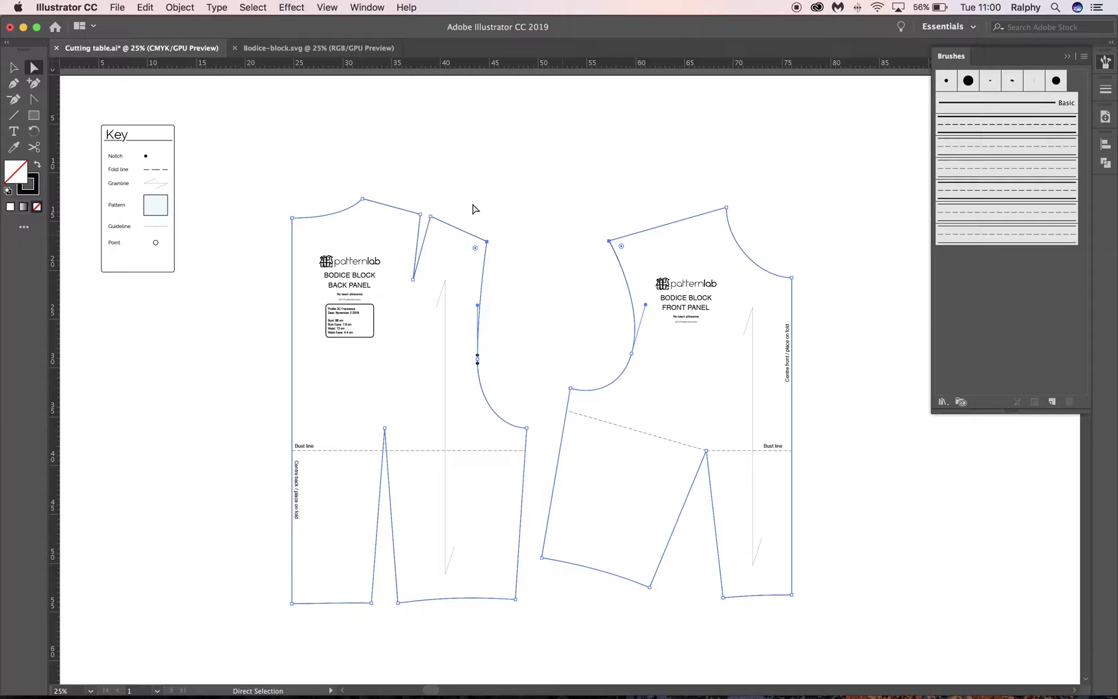
drag(491, 185, 330, 309)
click(551, 244)
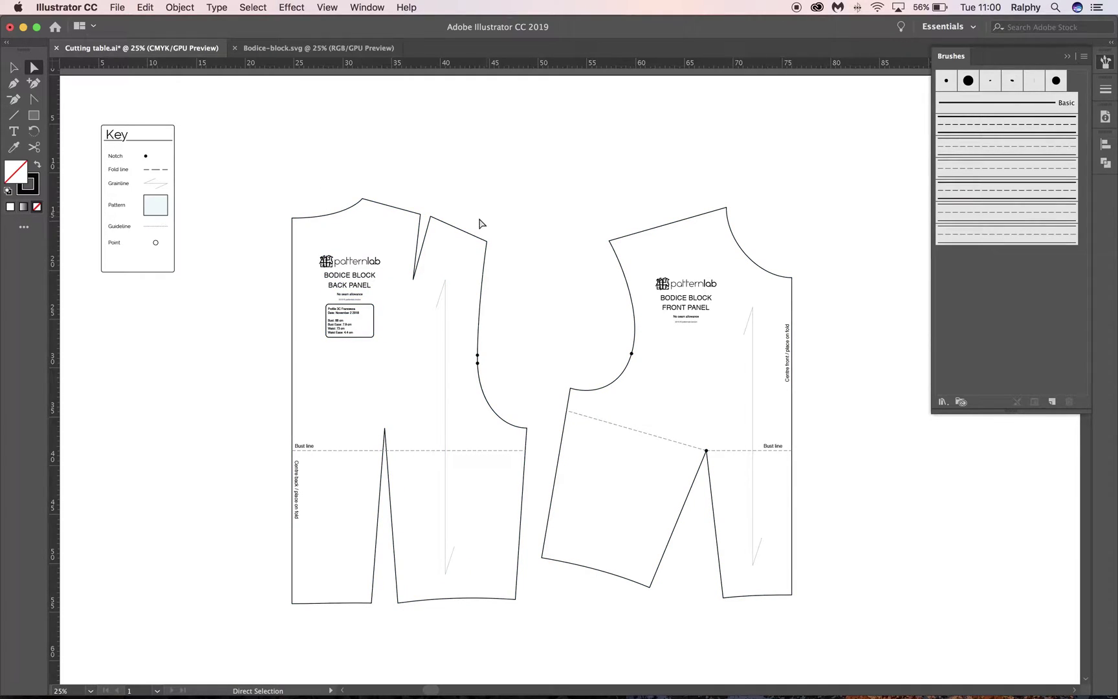
drag(476, 215, 632, 284)
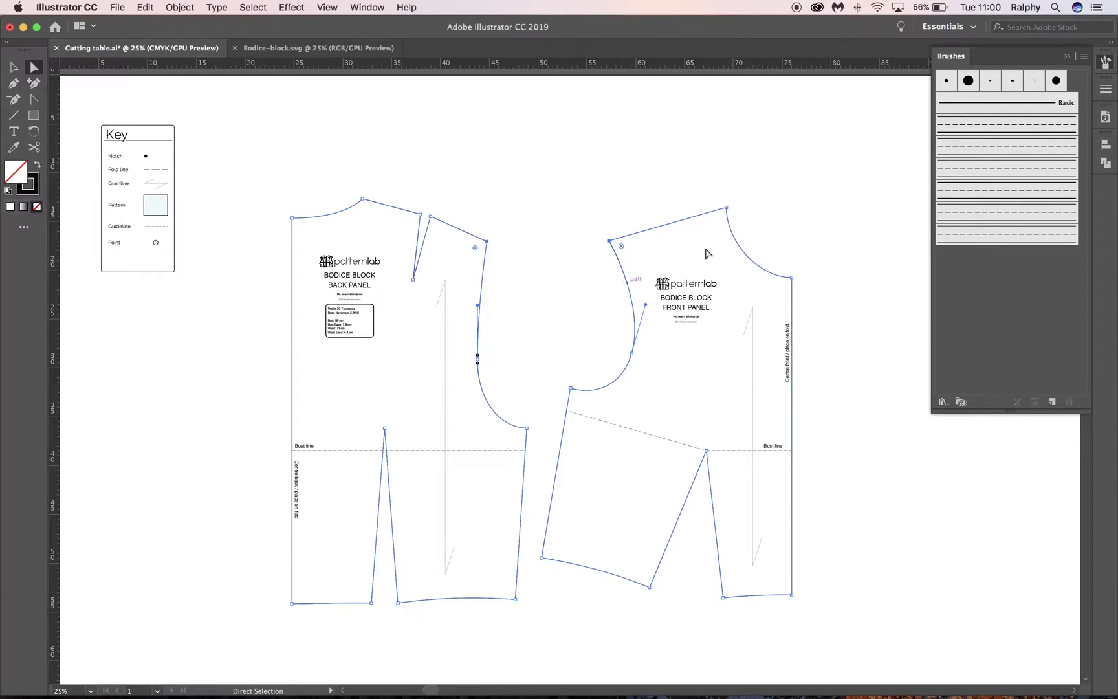
click(1105, 62)
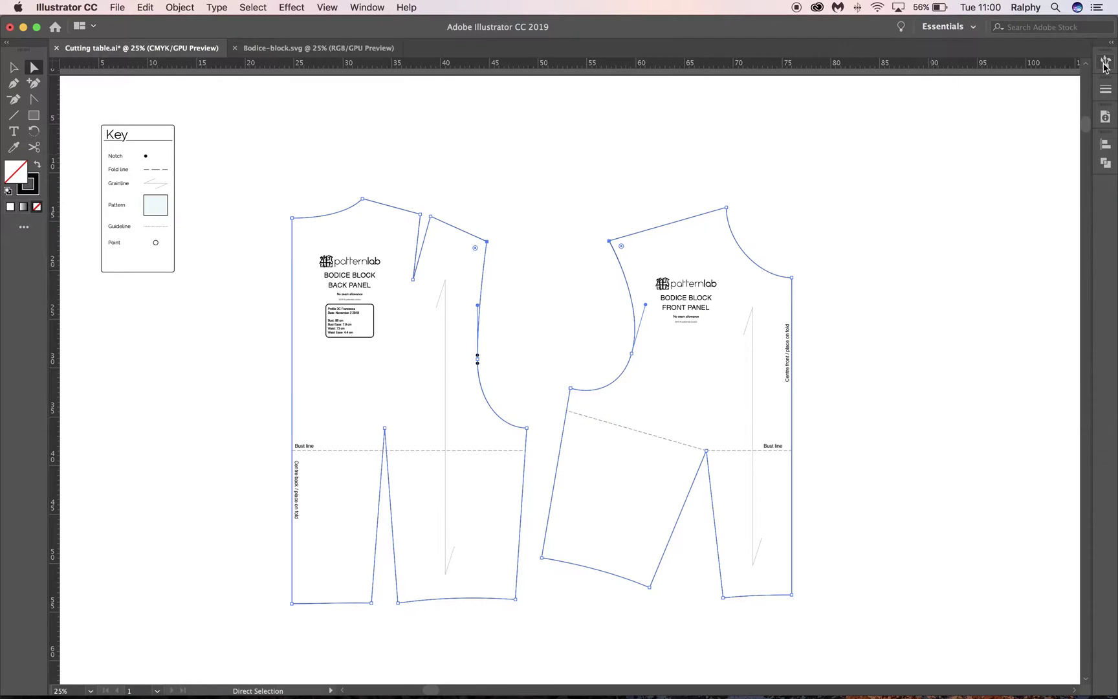
click(1105, 63)
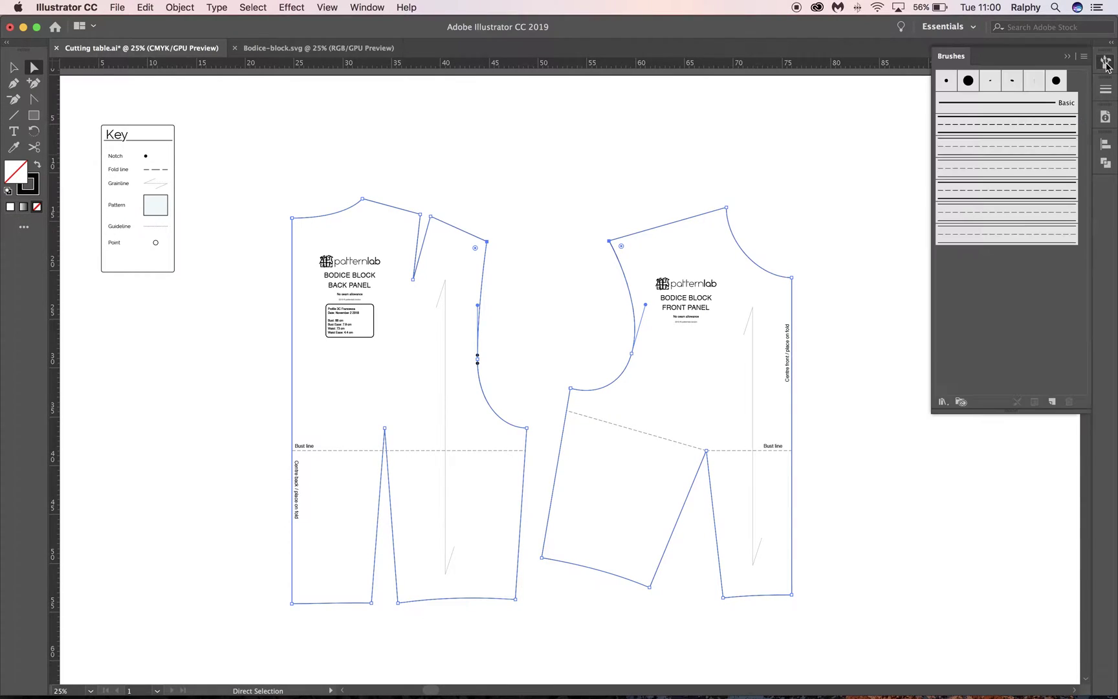
Compare the 0.5cm, 1cm, 1.5cm and 5/8" seam-allowance brushes on both panels
click(992, 129)
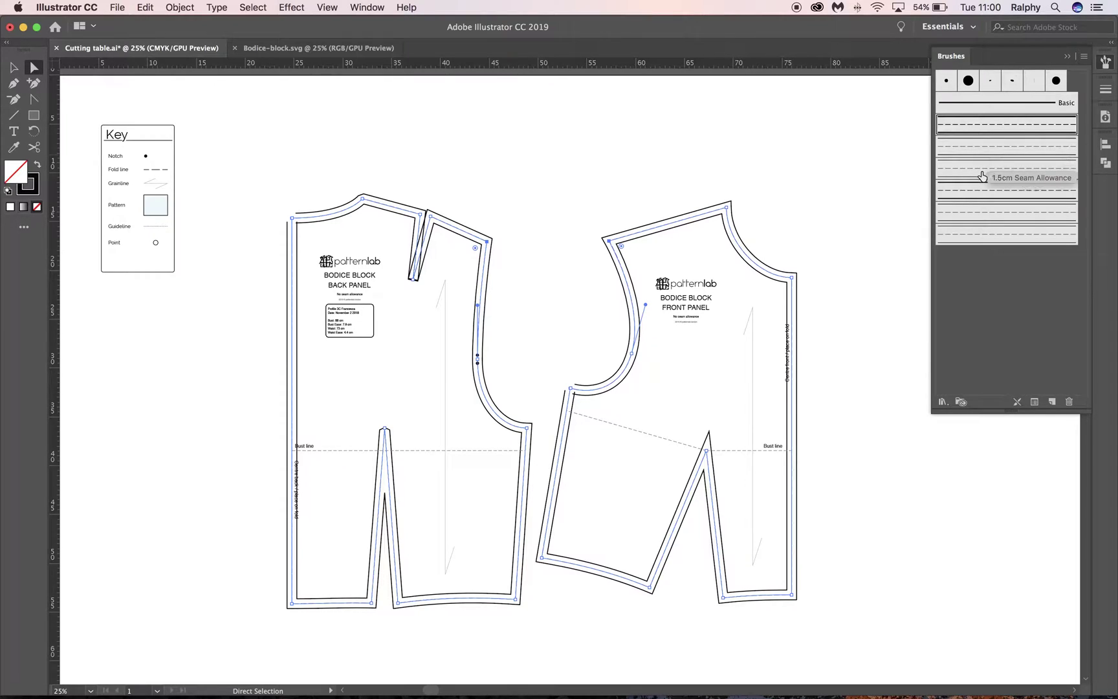
click(990, 152)
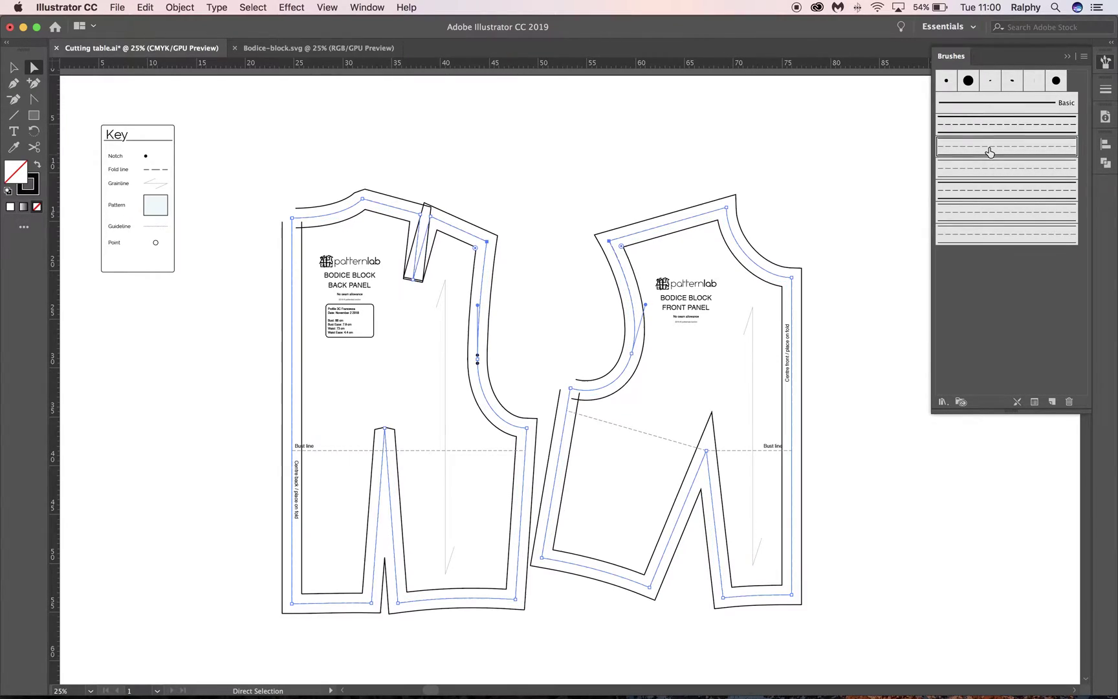
click(982, 172)
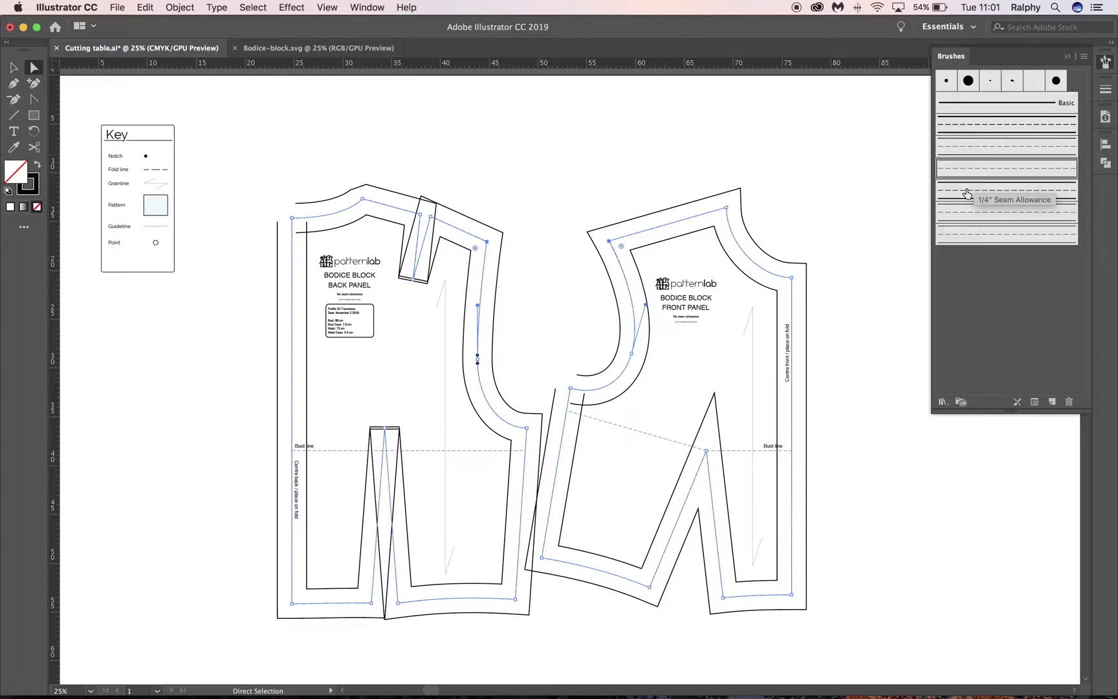
click(963, 211)
click(965, 235)
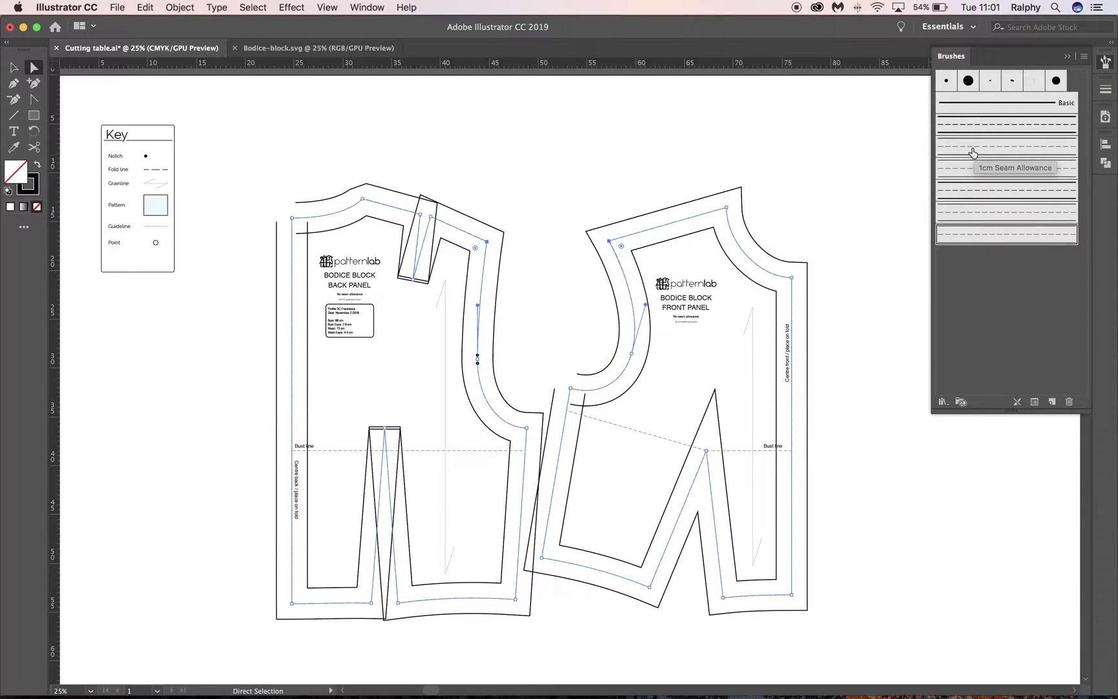
click(972, 153)
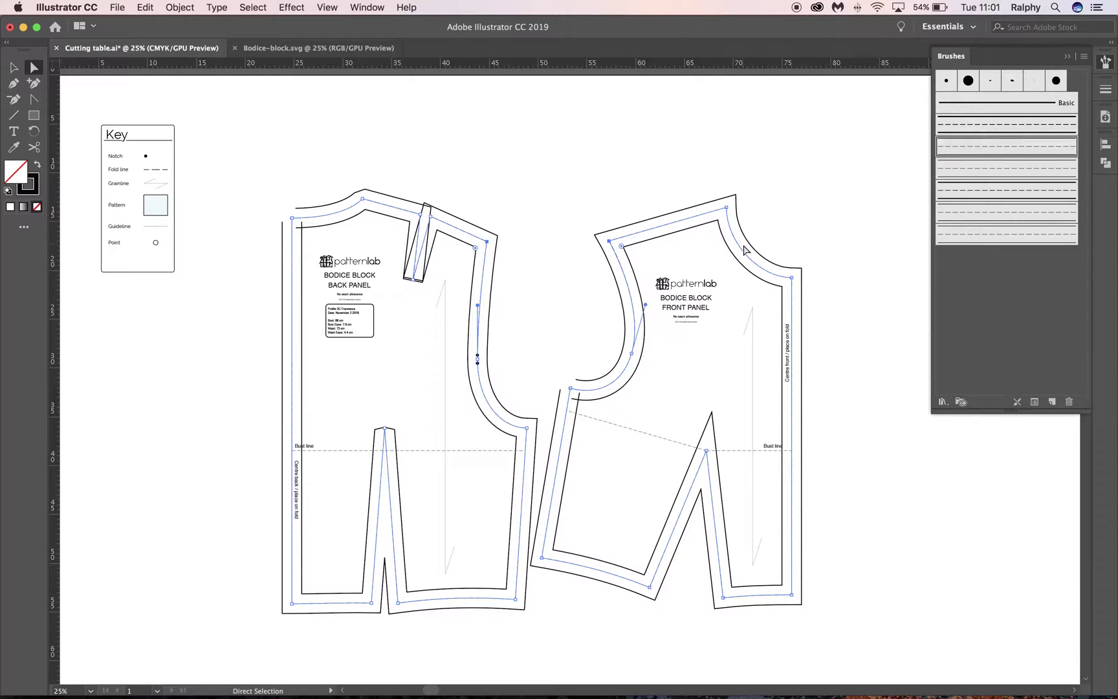
click(974, 171)
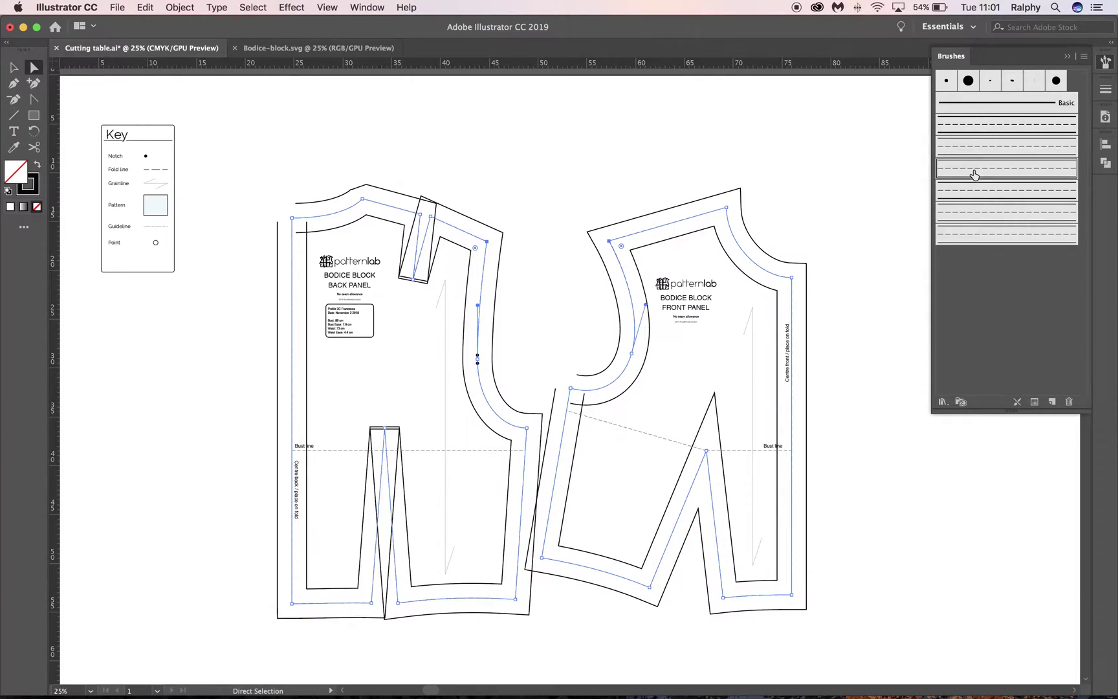
click(1009, 149)
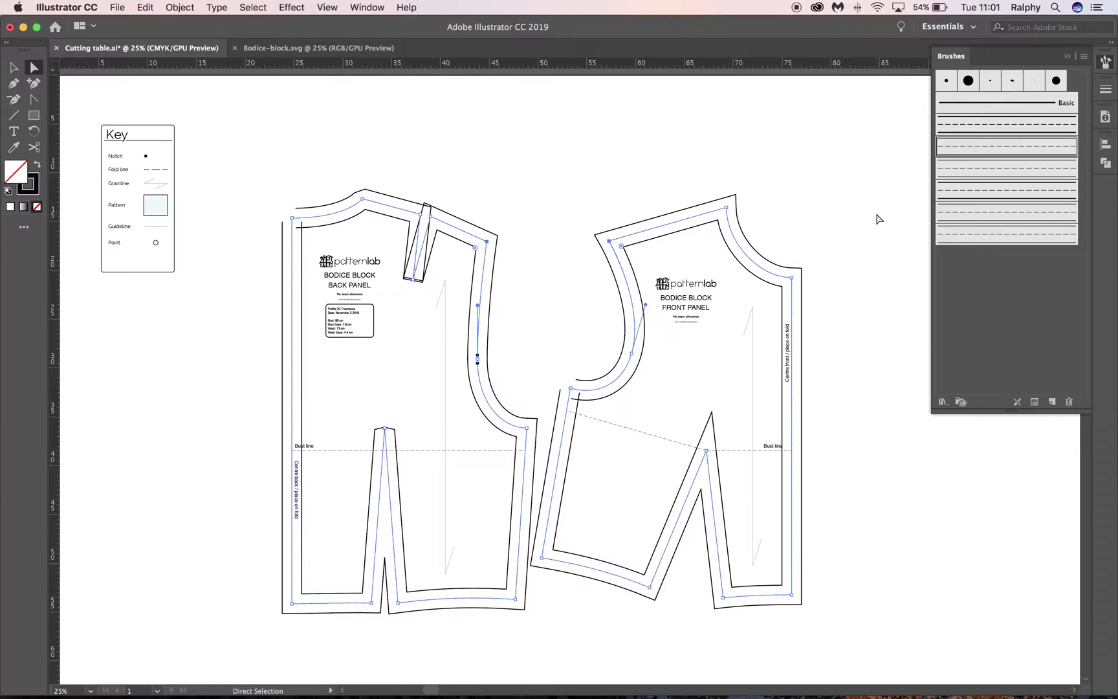
Close the brush library and zoom in to inspect both panels' upper edges
click(1067, 57)
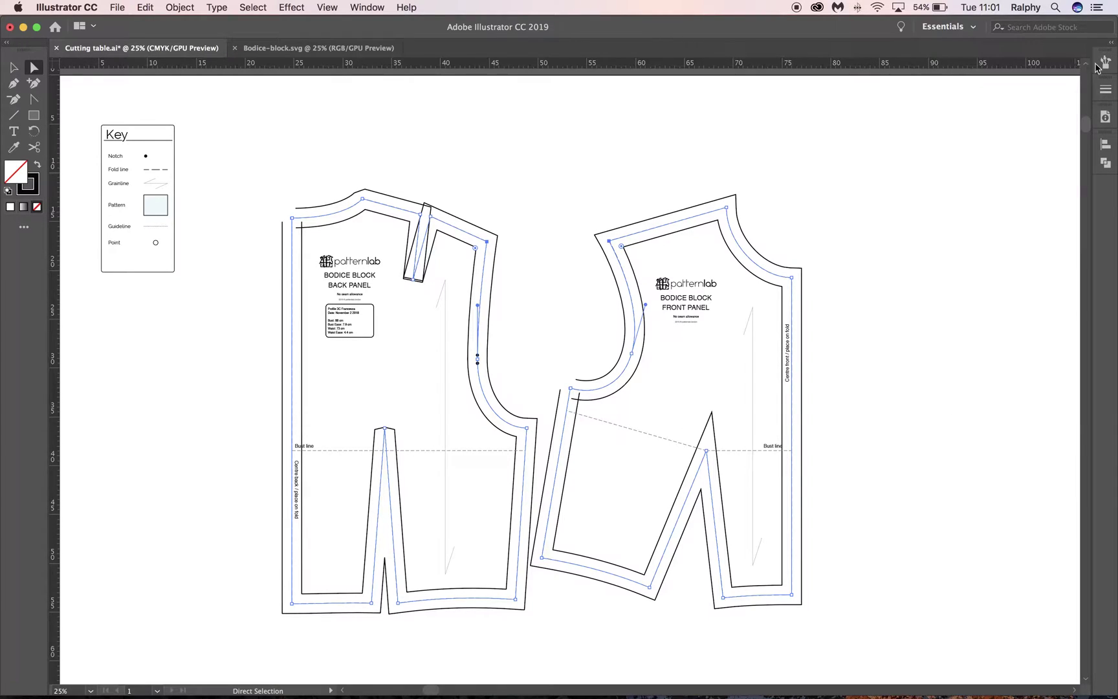
key(super+equal)
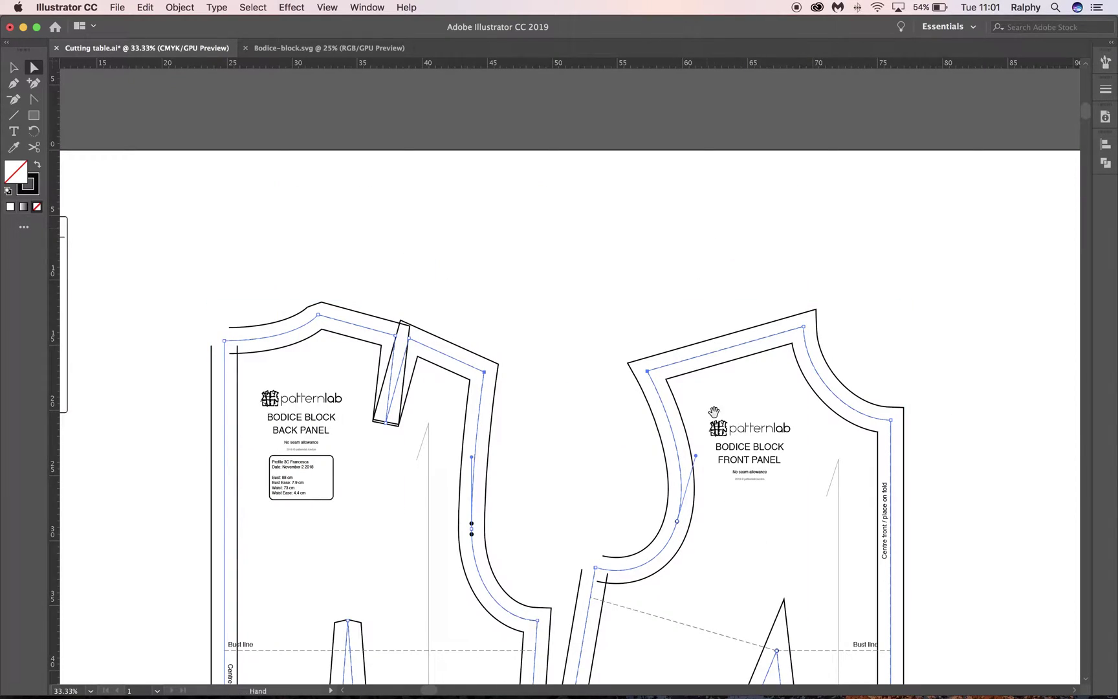
drag(714, 412, 685, 242)
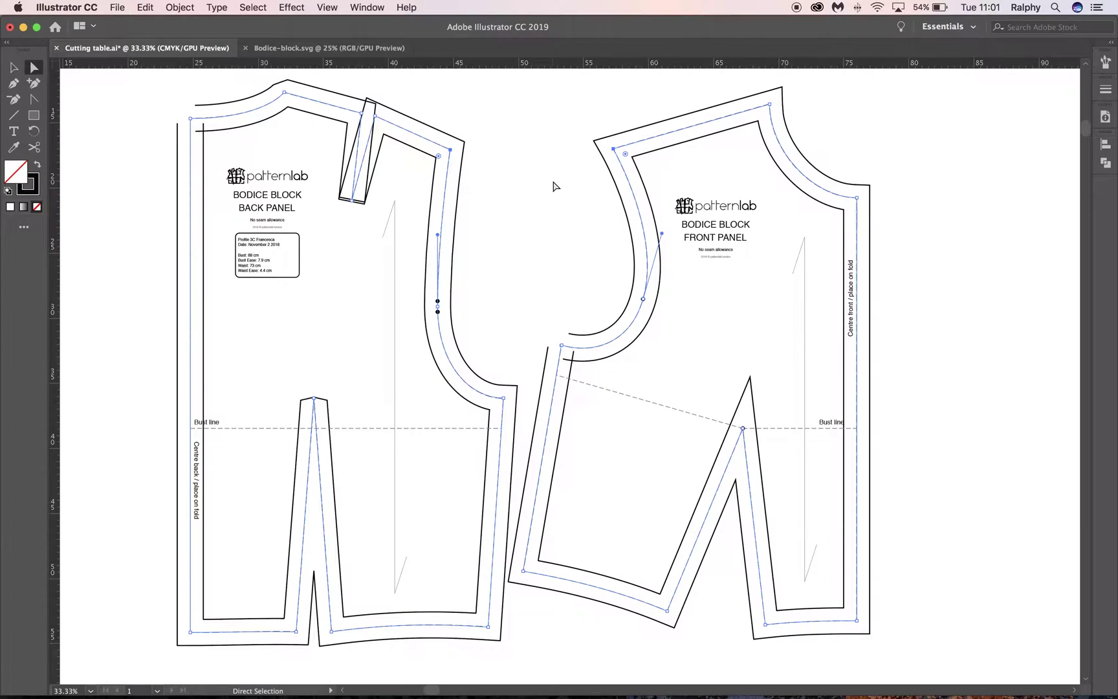
scroll(553, 186, up, 1)
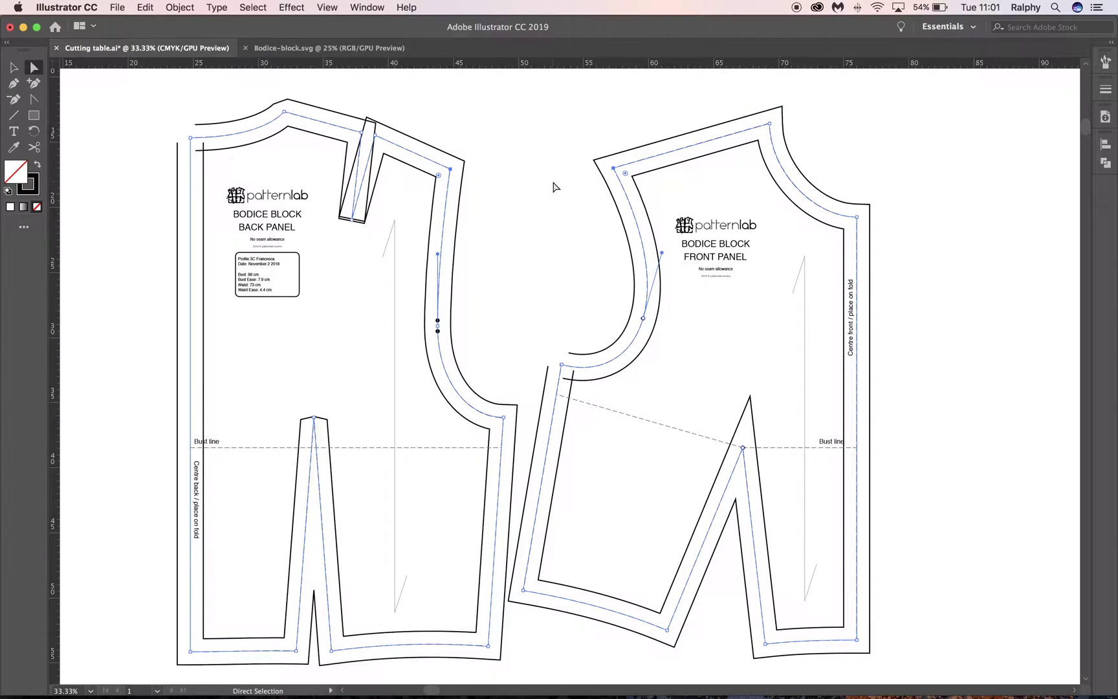
click(1105, 63)
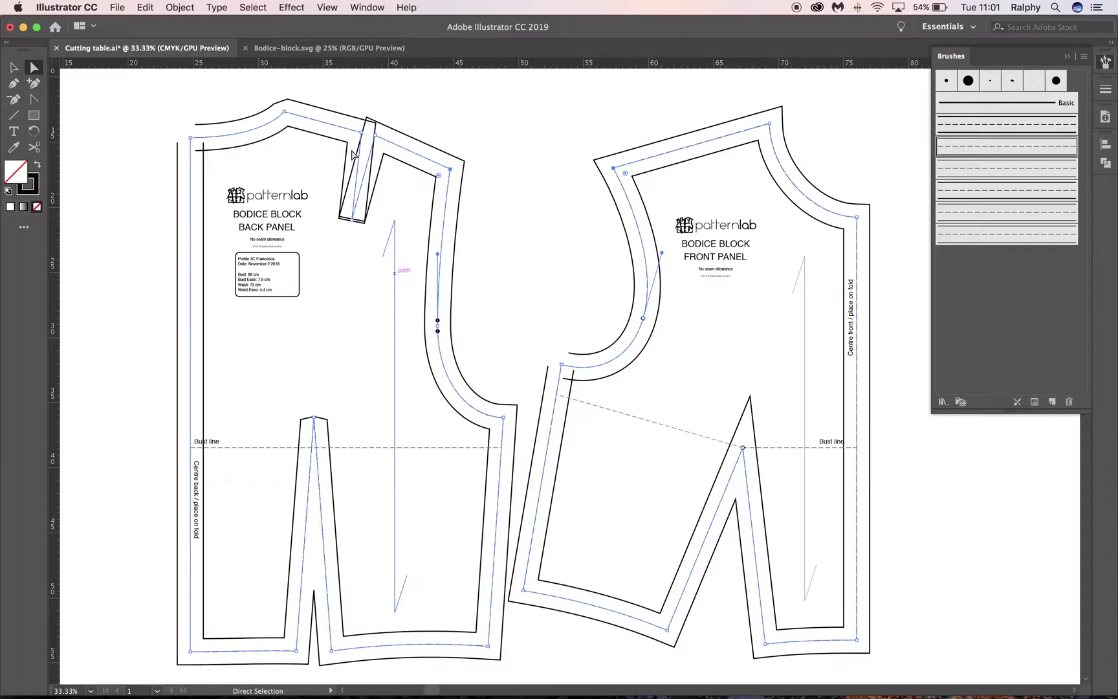
Deselect to preview the dashed seam lines, then select both panels' seam-allowance outlines
click(1068, 57)
click(497, 164)
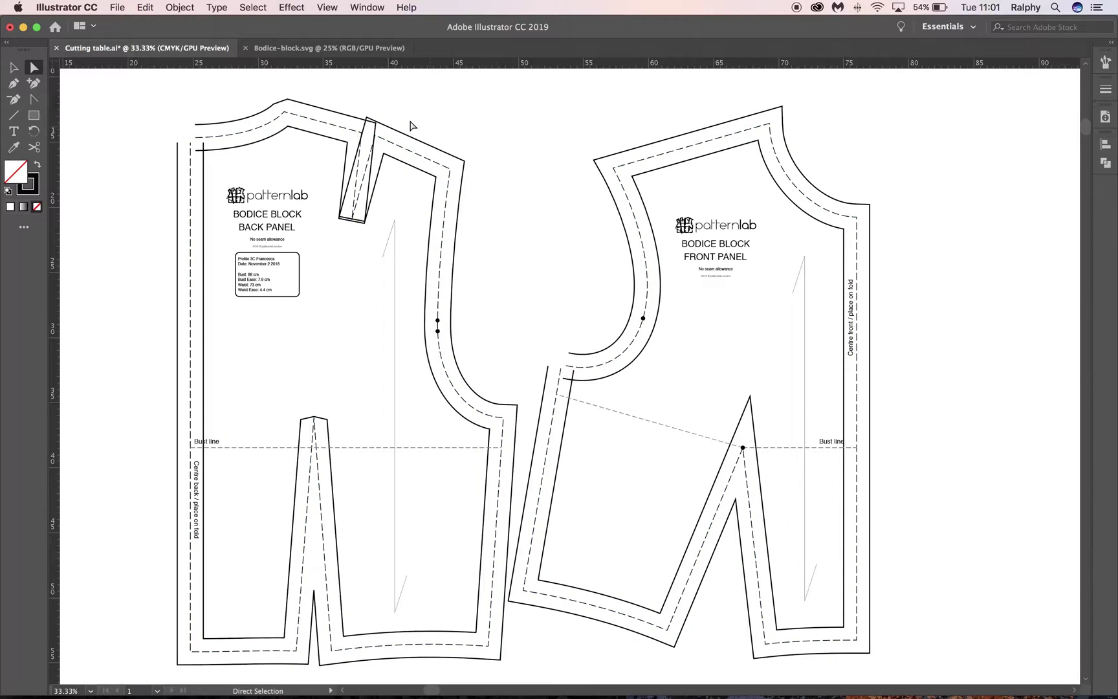
click(428, 160)
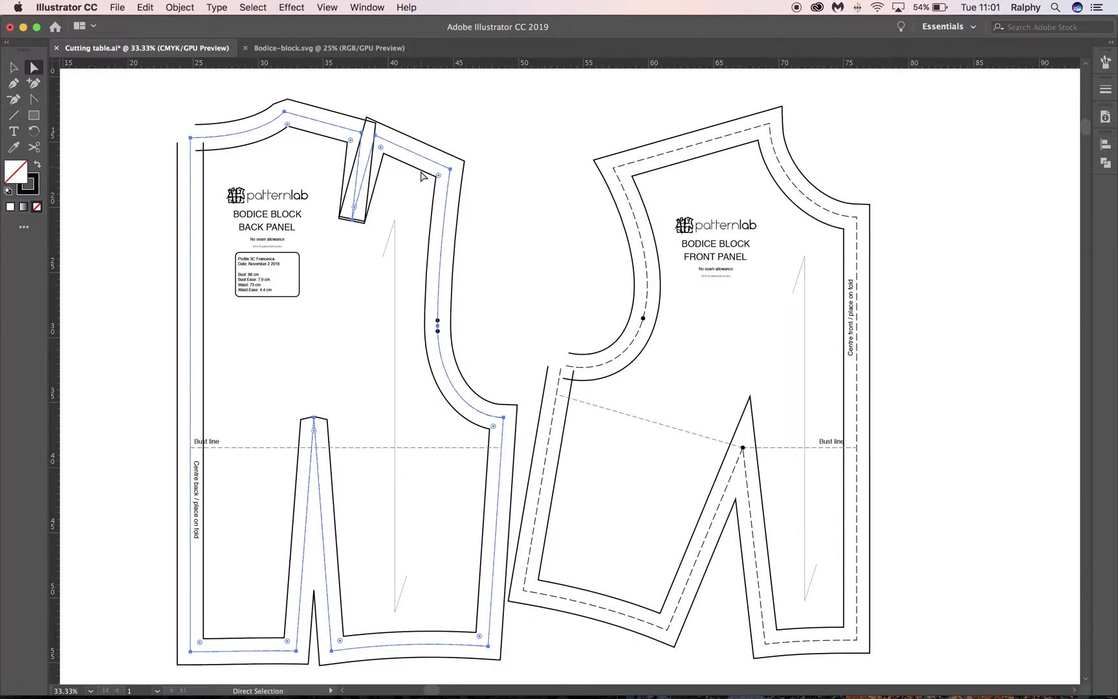
click(513, 139)
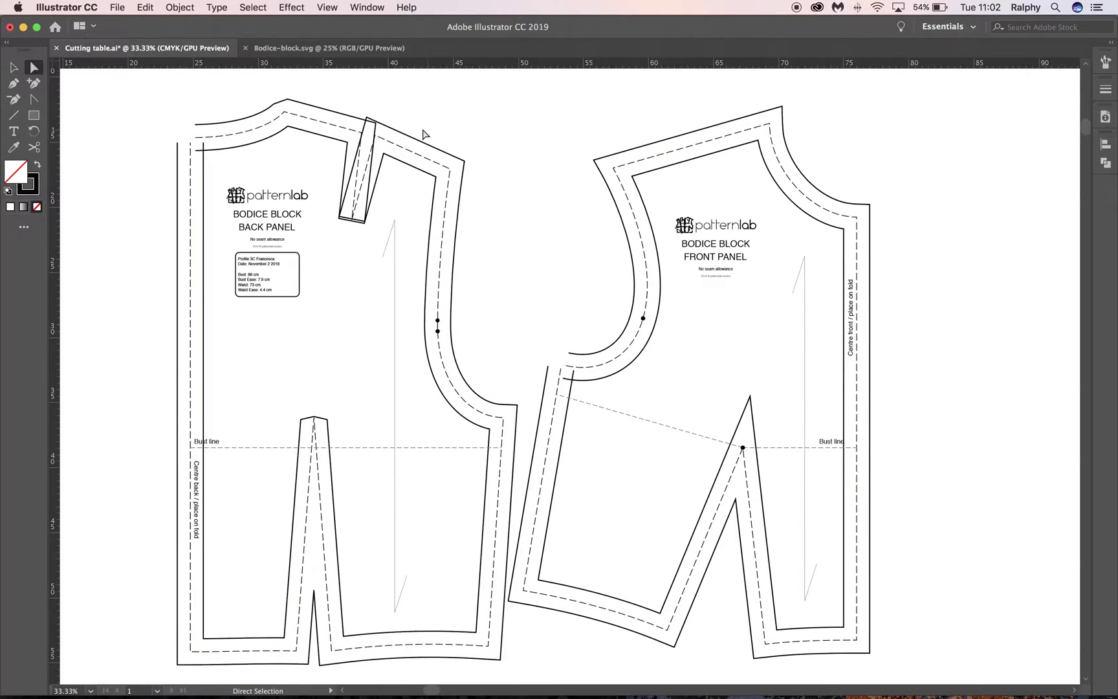
drag(430, 136, 624, 223)
click(613, 168)
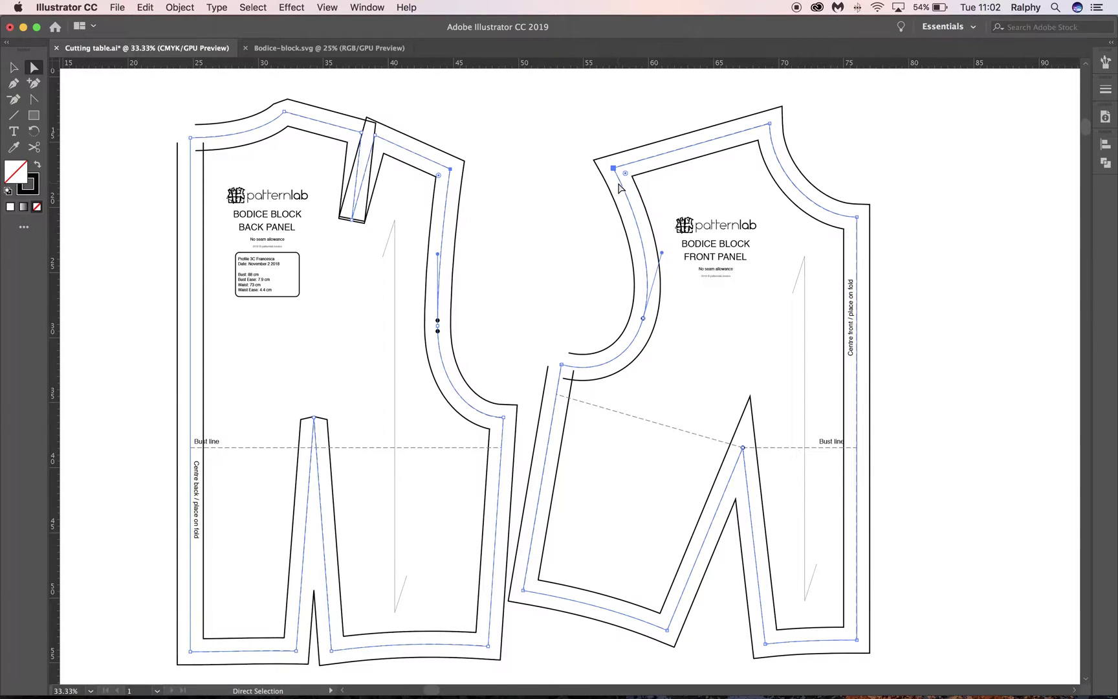
Expand the seam-allowance strokes into paths and delete the front panel's inner outline
click(176, 8)
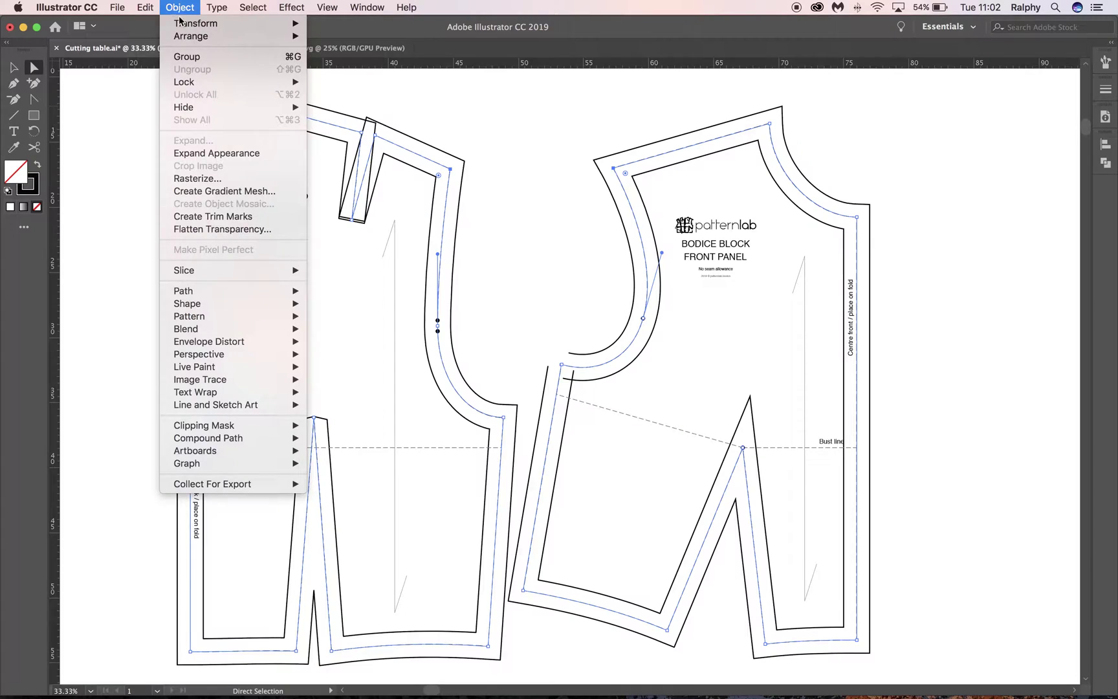
click(201, 154)
click(527, 213)
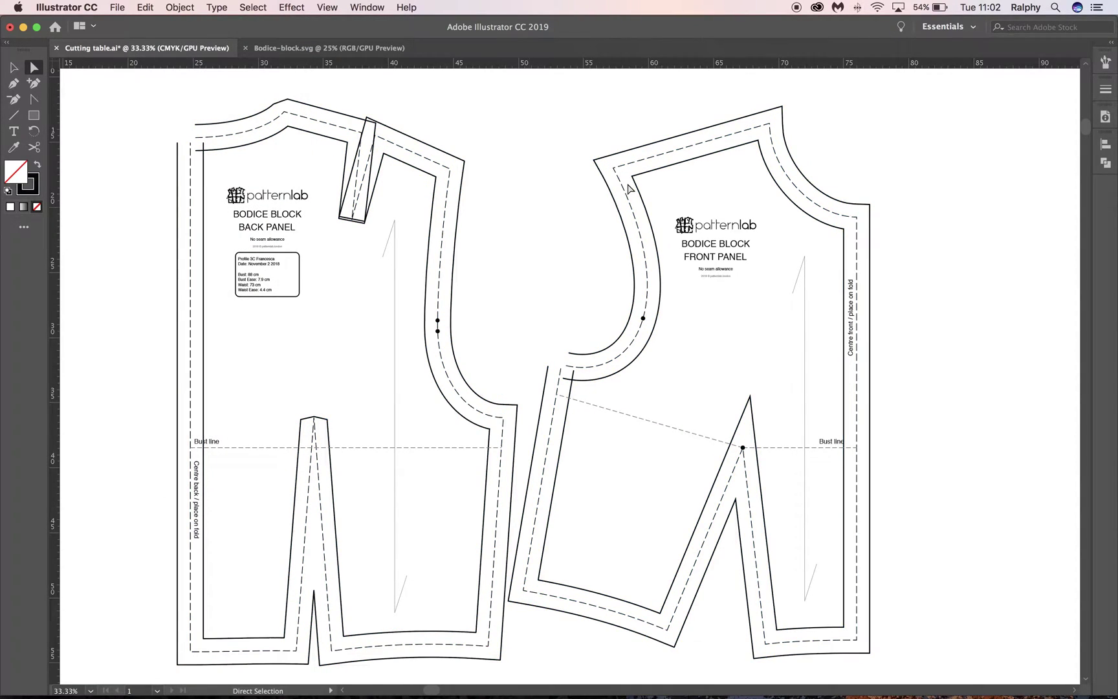
click(645, 165)
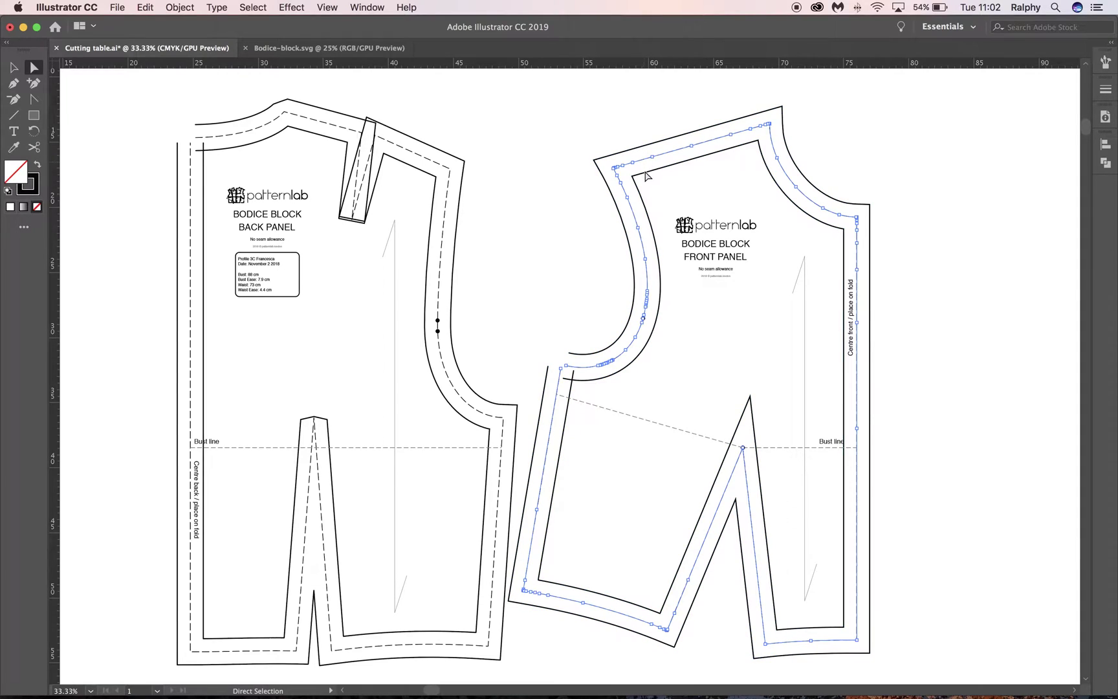
click(651, 171)
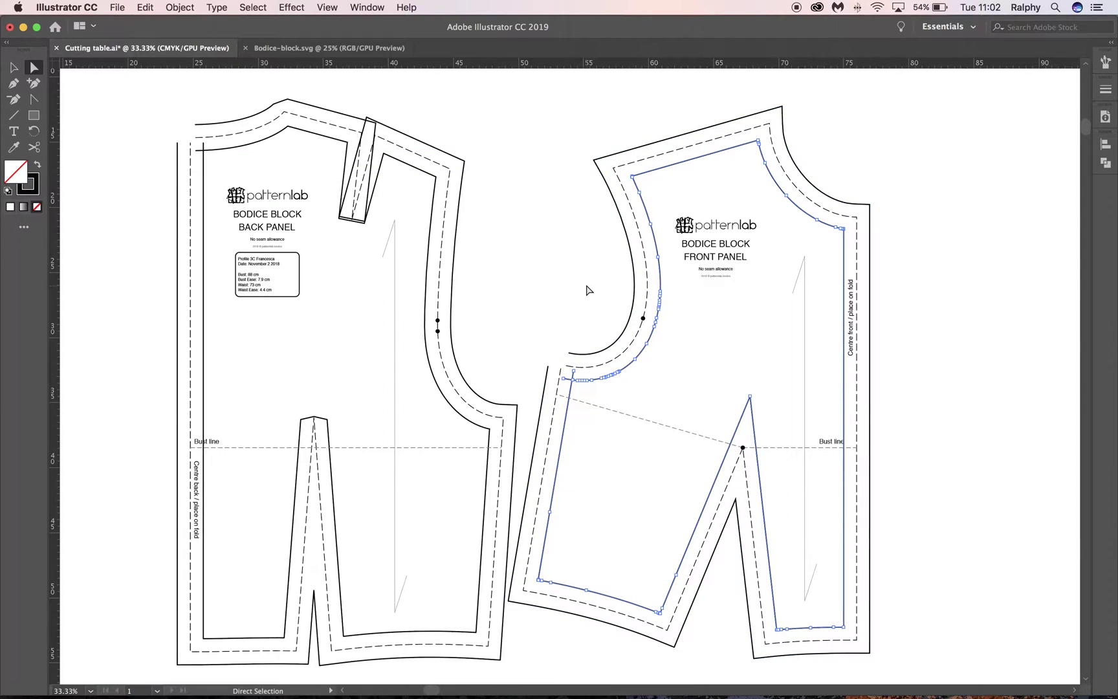
click(518, 228)
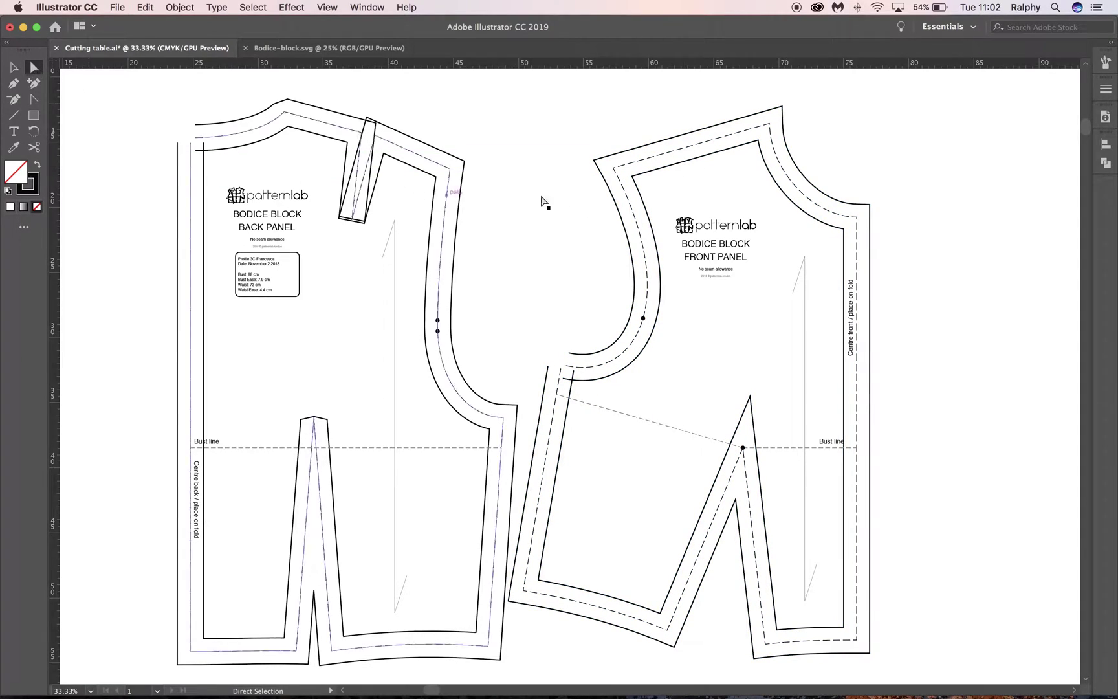
click(653, 172)
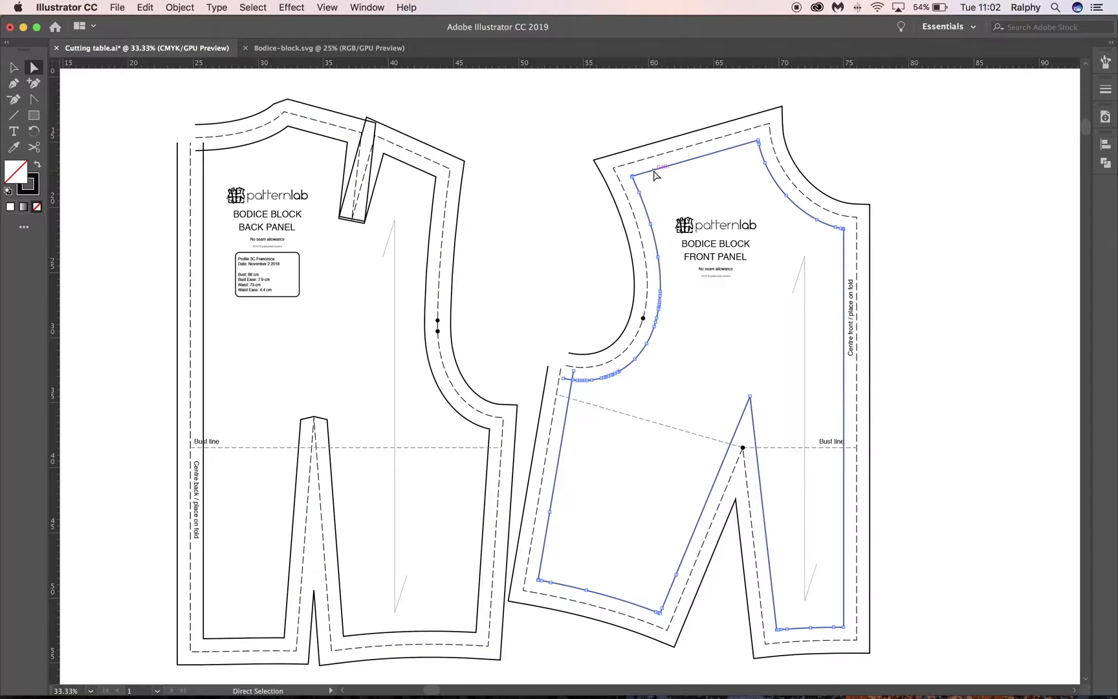
key(Delete)
key(Delete)
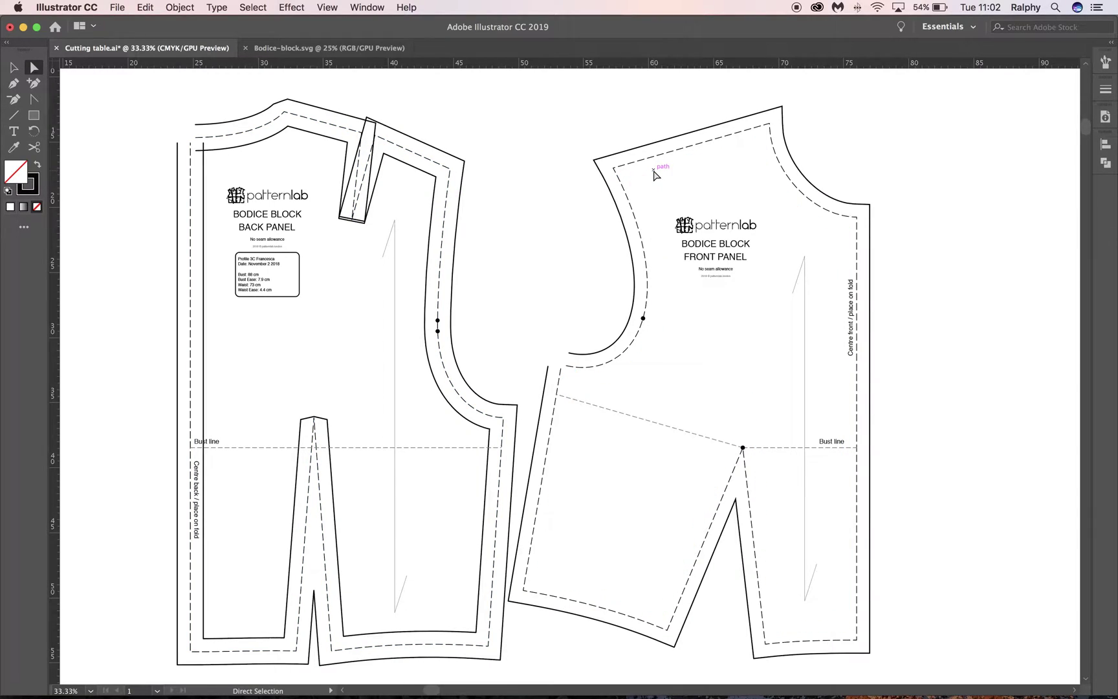
Delete the back panel's inner outline pieces, including the dart piece
click(424, 173)
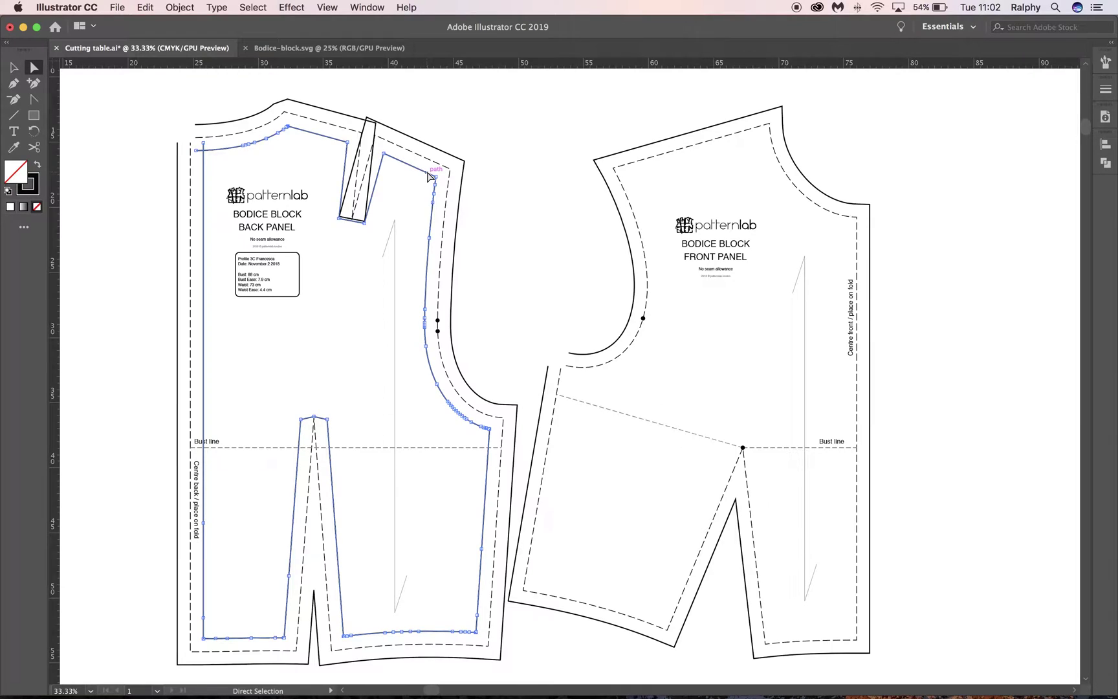
key(Delete)
click(385, 175)
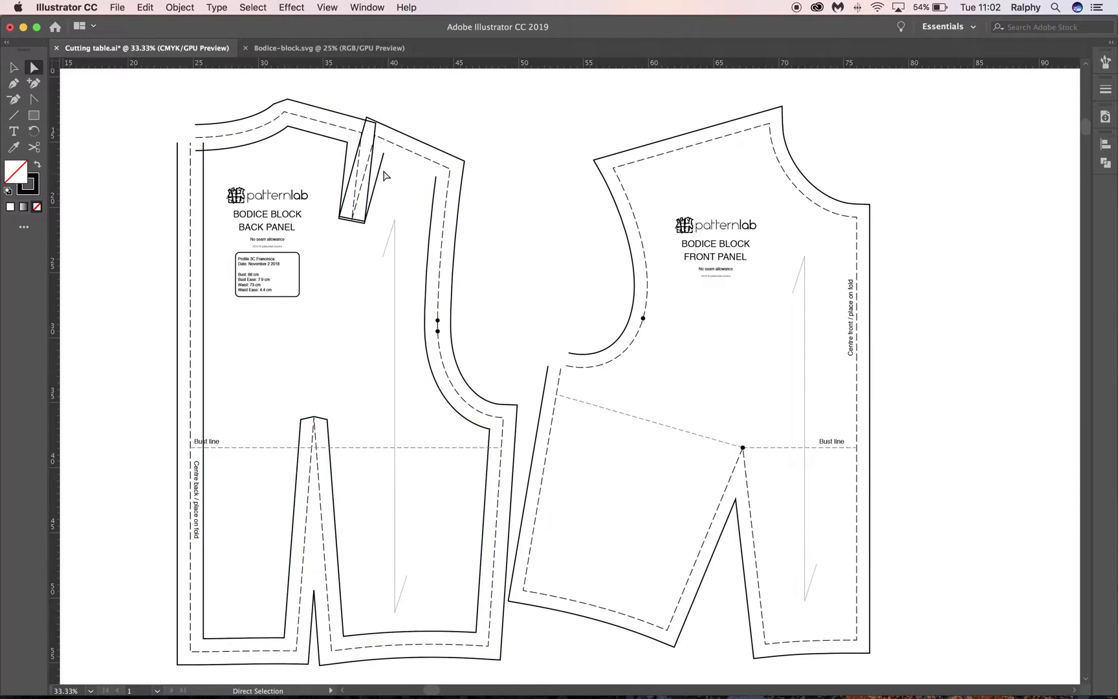
click(385, 175)
key(Delete)
key(Delete)
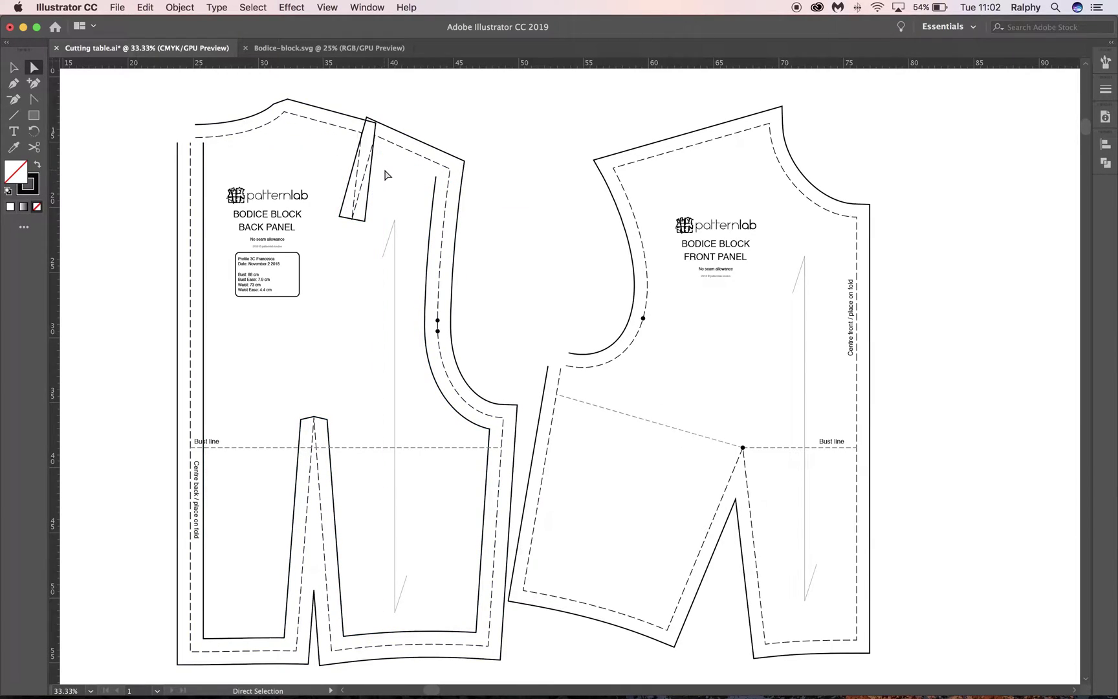
click(437, 196)
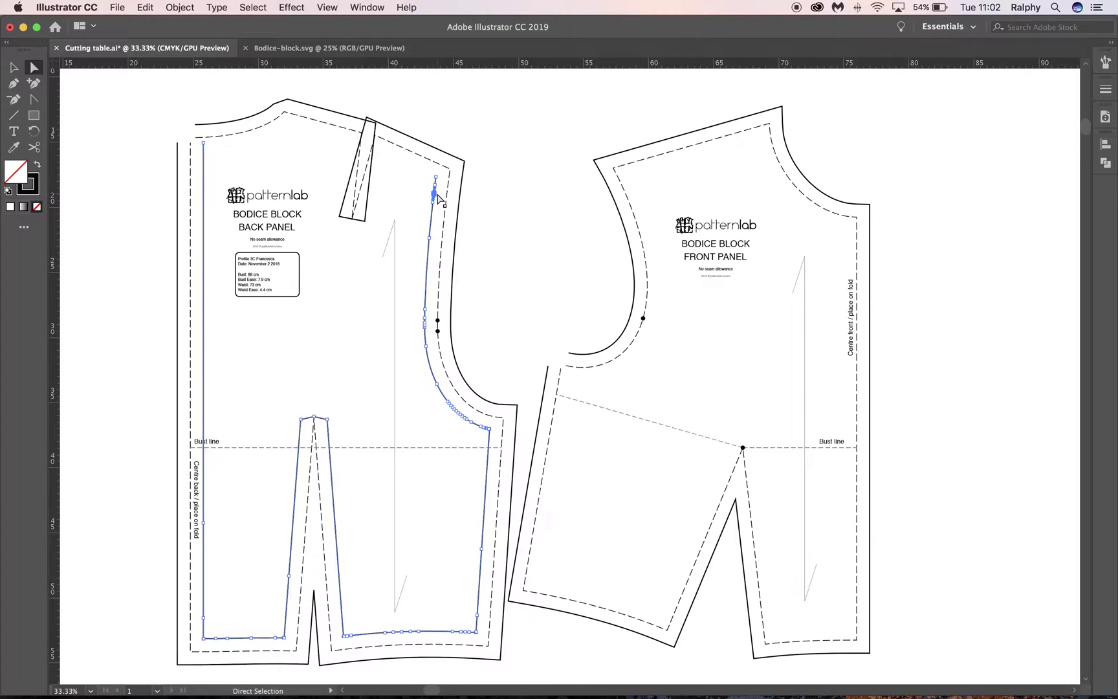
key(Delete)
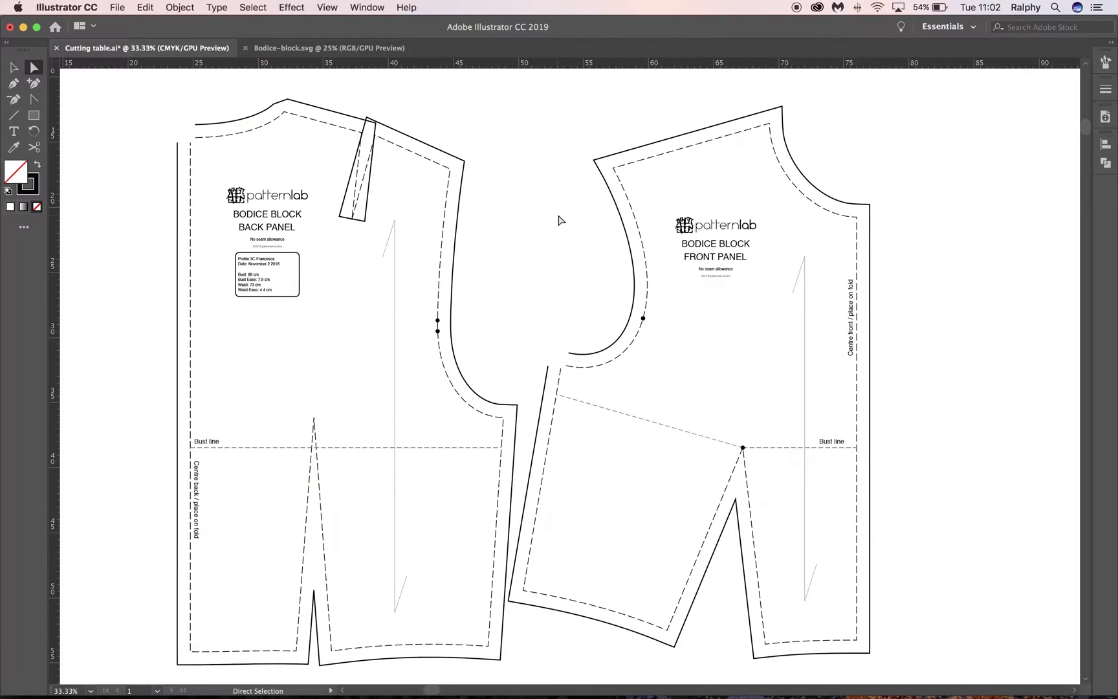
Move the front panel slightly to the right with the Selection tool
click(14, 68)
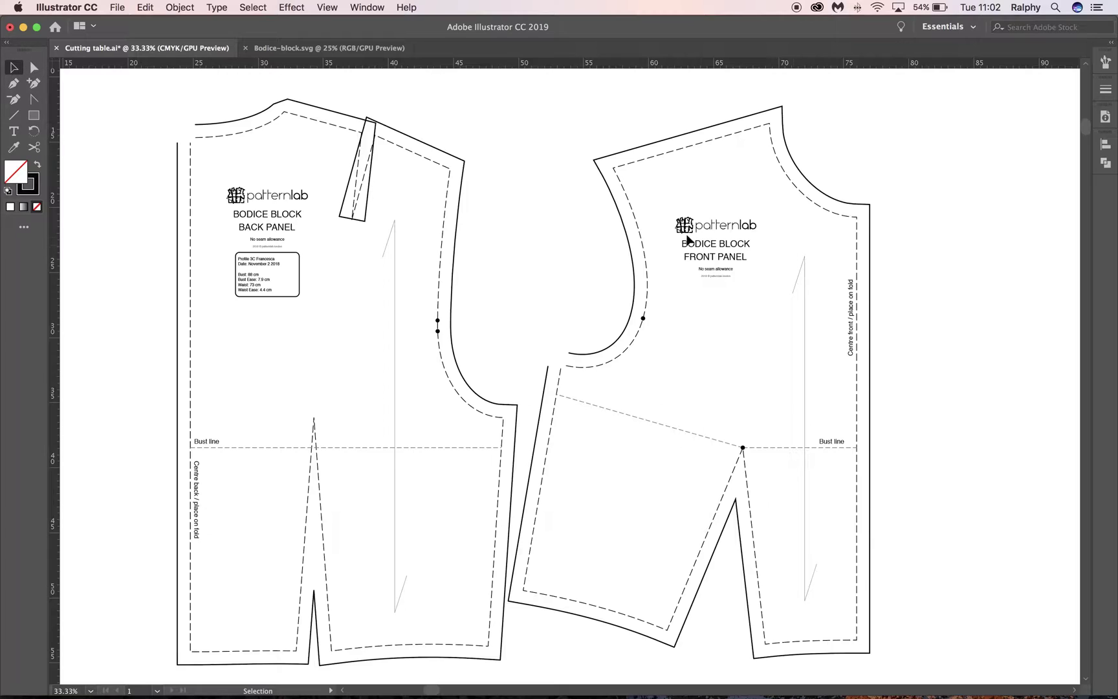
drag(639, 235, 675, 236)
click(529, 243)
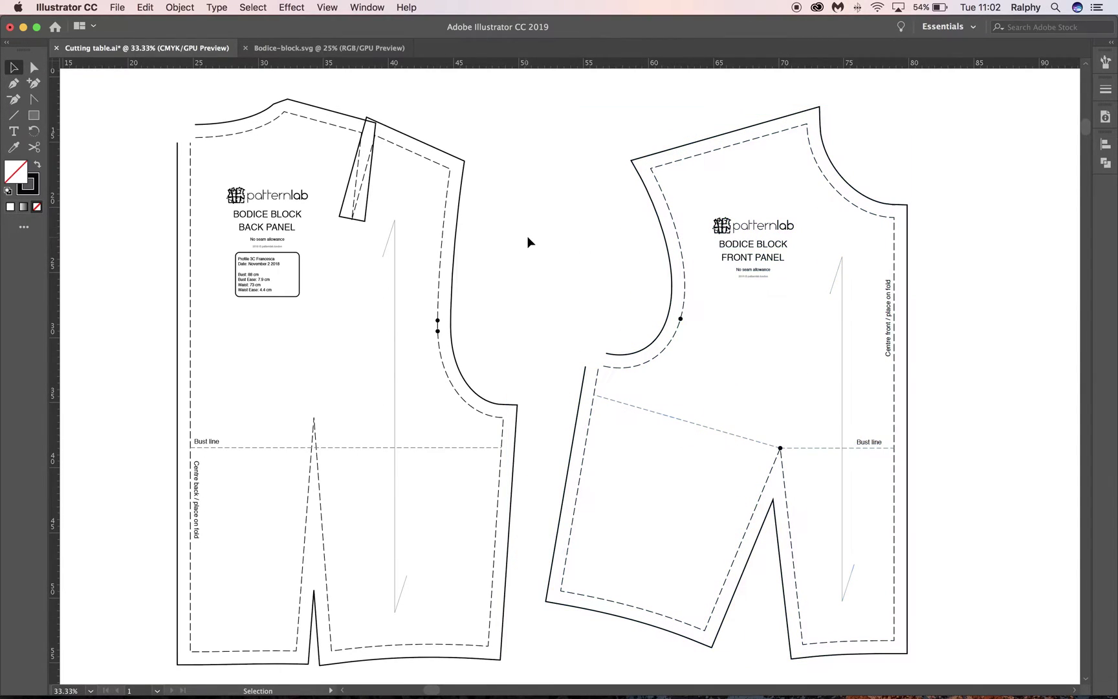
click(34, 67)
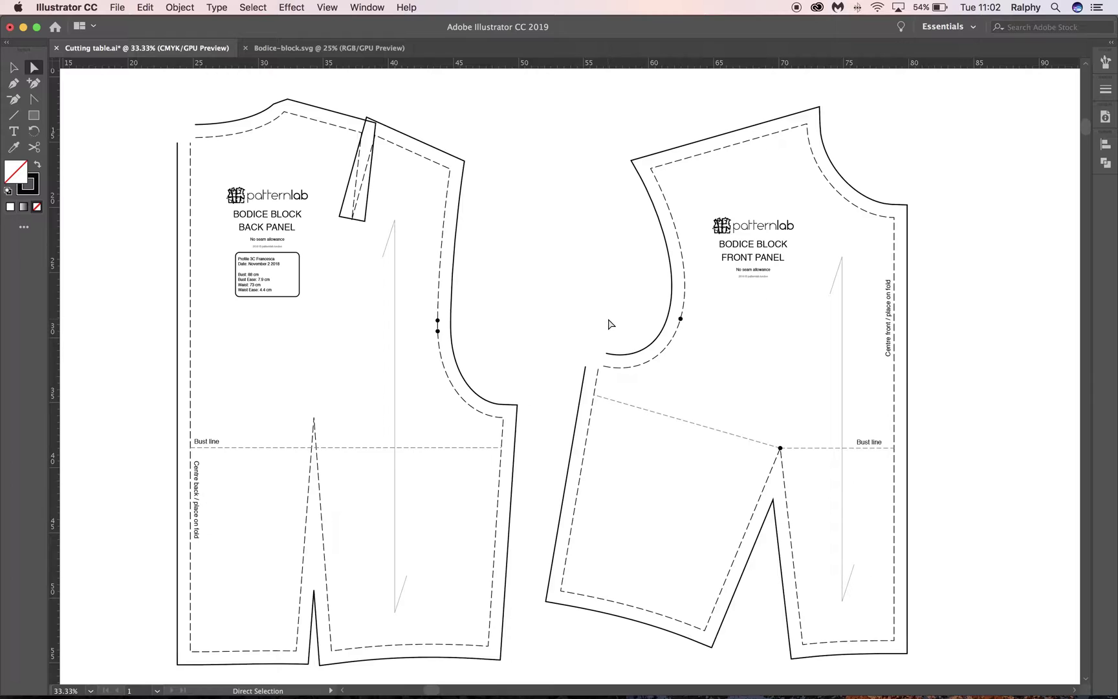
Shift-drag the centre-back line's top anchor straight up to lengthen it
key(super+equal)
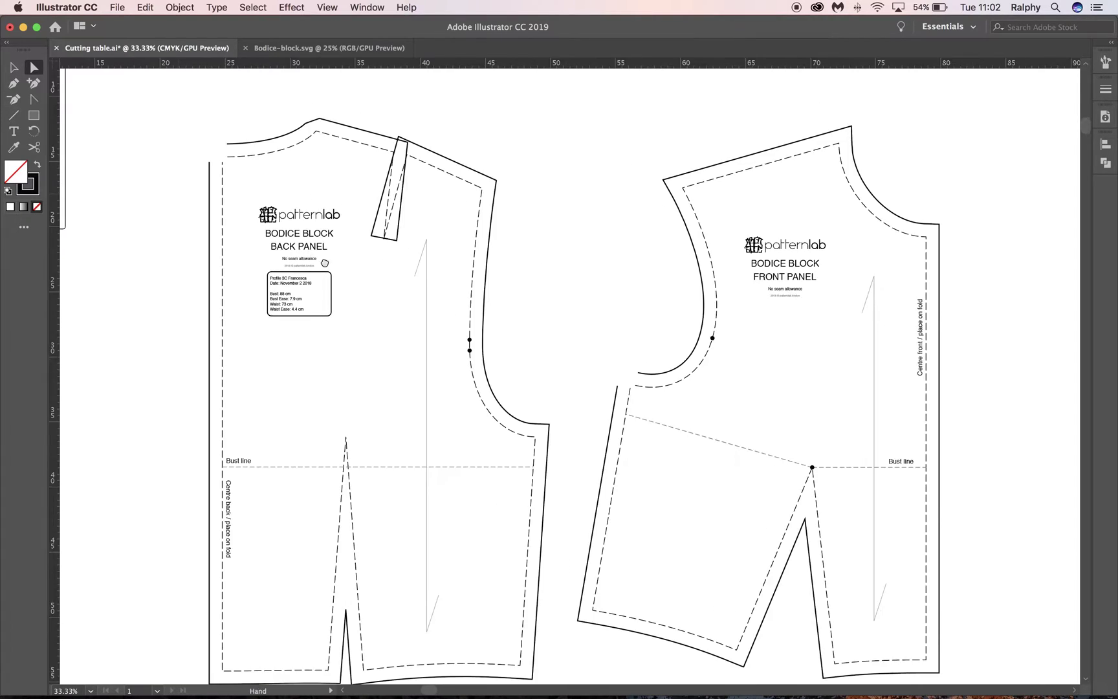
key(super+equal)
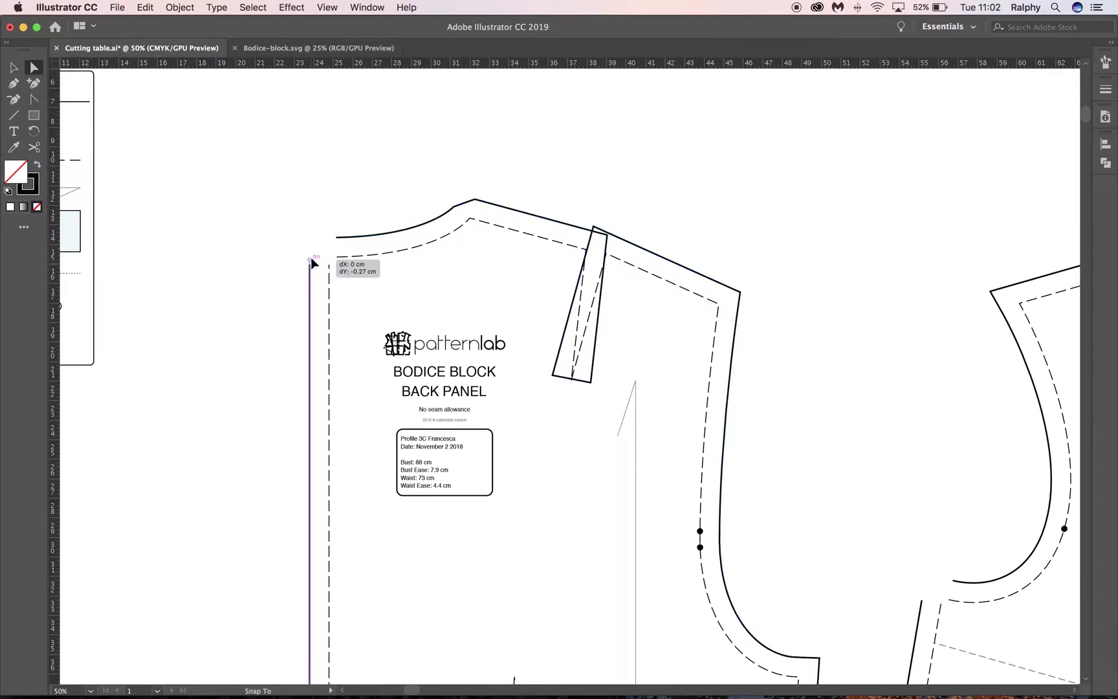
drag(311, 263, 299, 132)
key(shift)
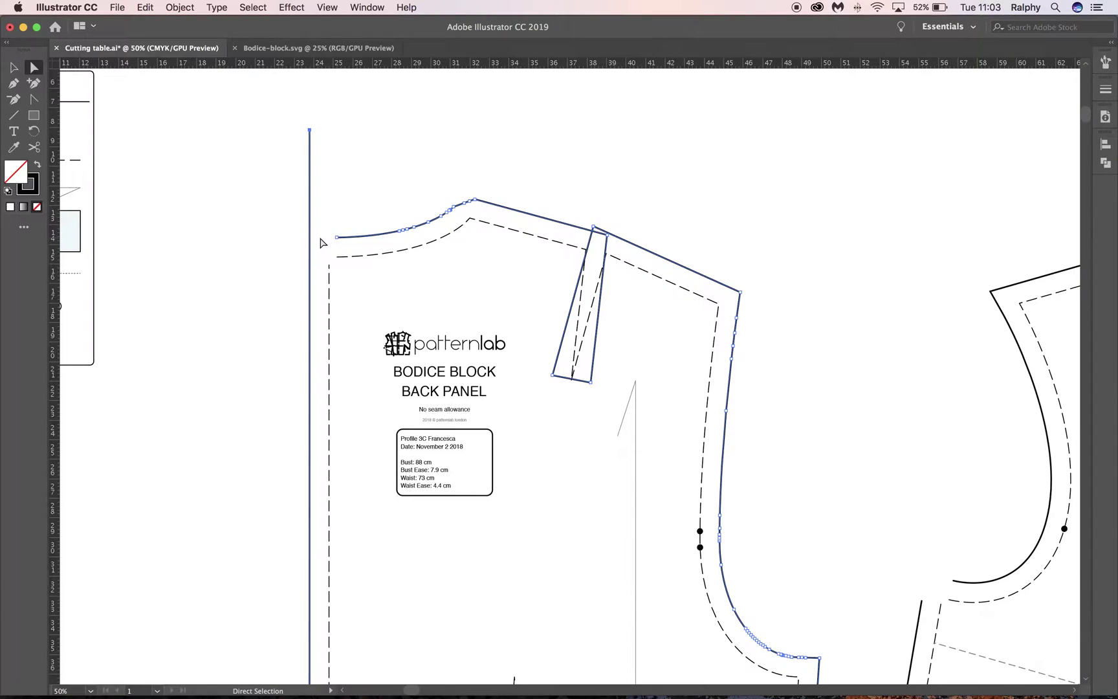
Pen-draw from the neckline's left end leftward and up to the centre-back top, forming a triangle
key(super+equal)
scroll(467, 375, down, 5)
scroll(466, 374, right, 3)
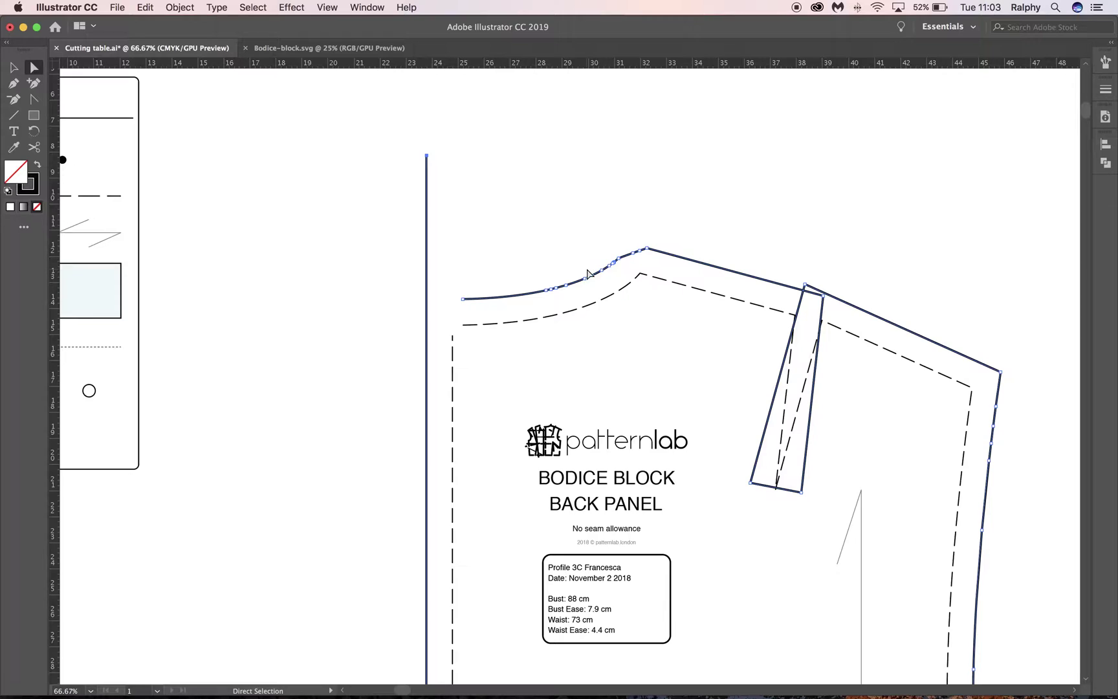
click(543, 246)
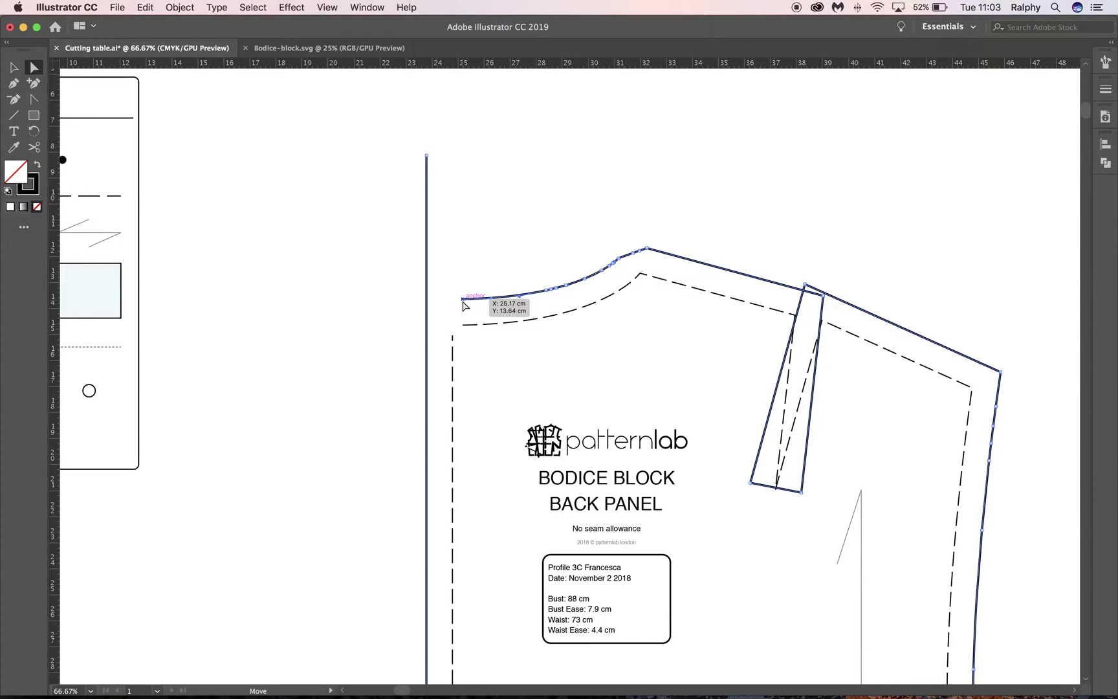
drag(462, 299, 323, 289)
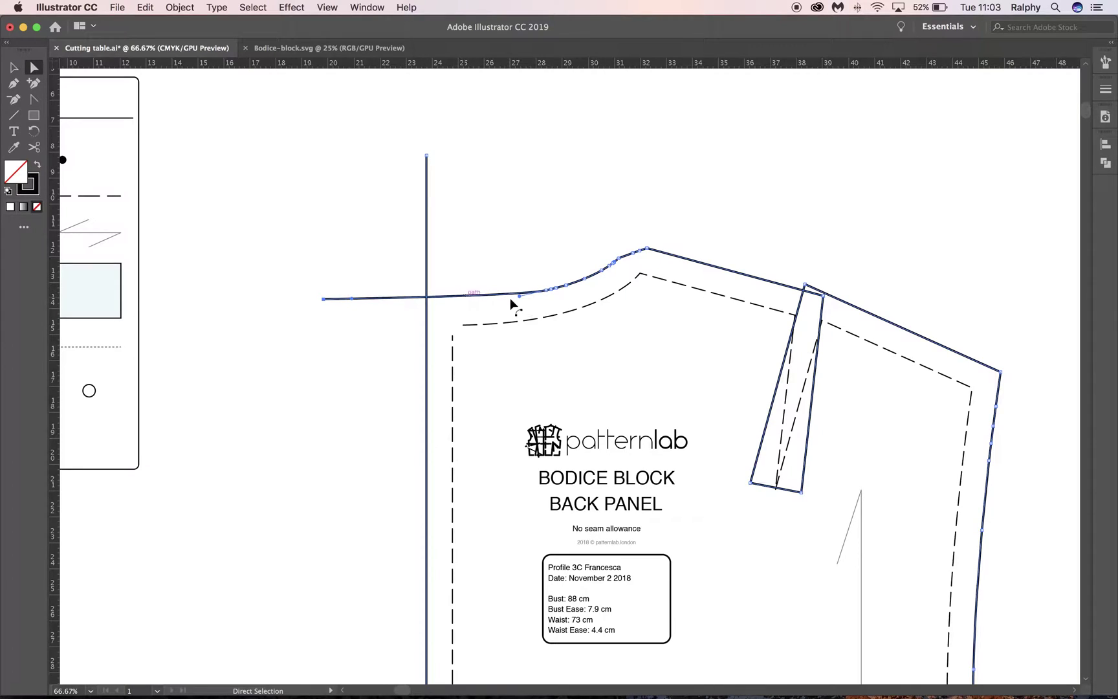
key(super+z)
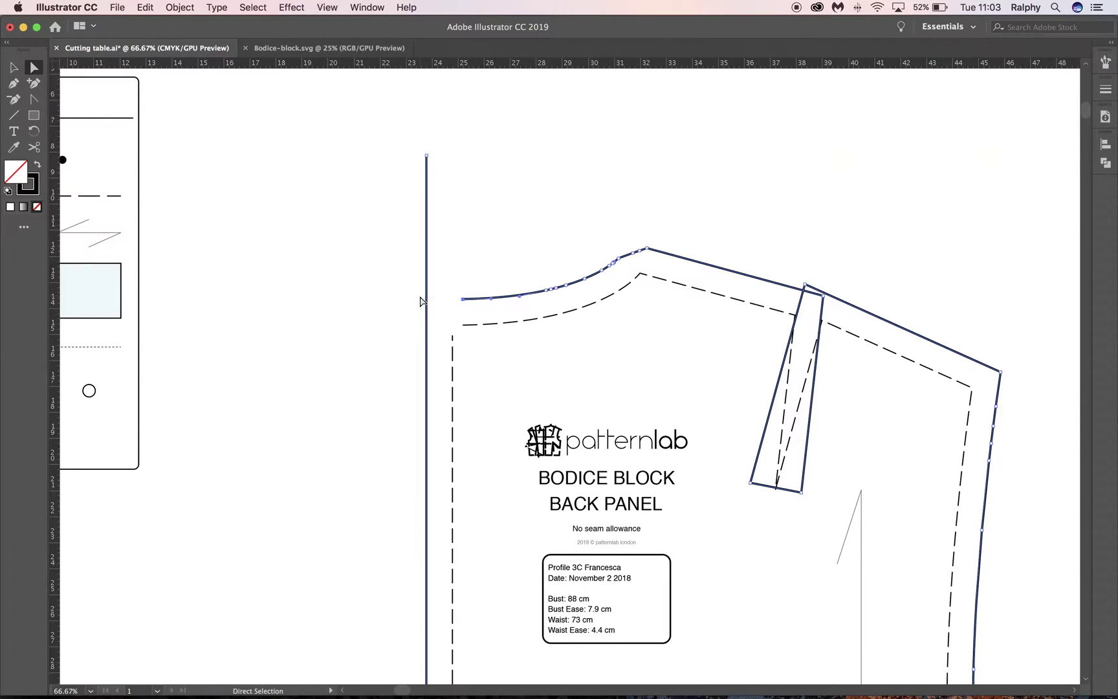
click(14, 86)
click(463, 299)
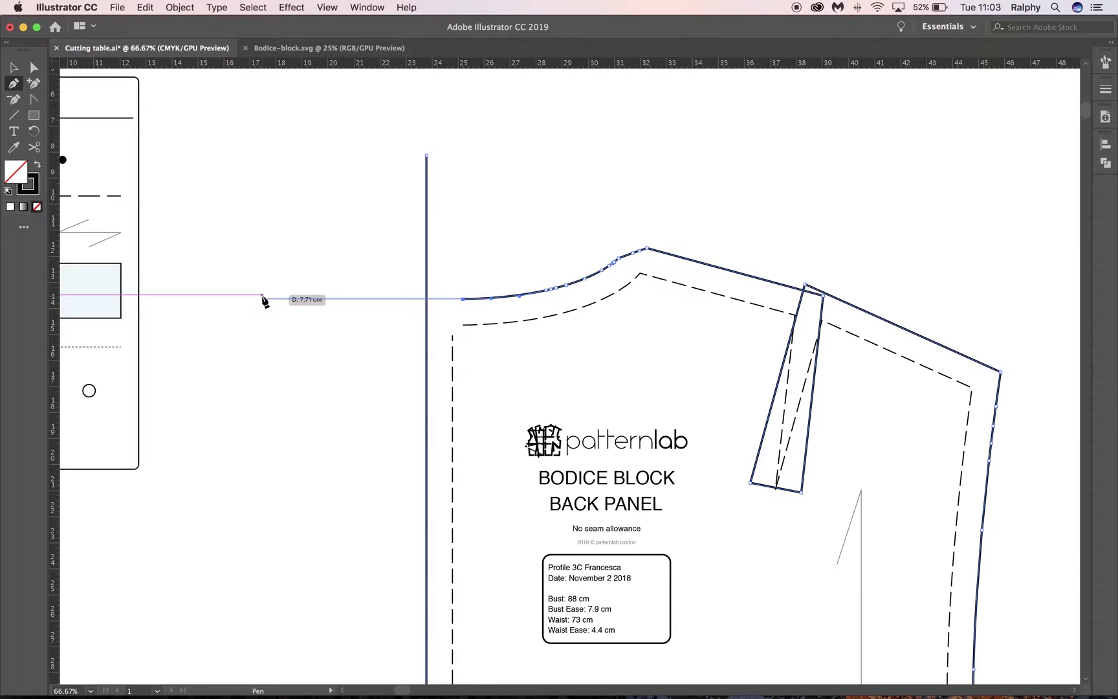
click(262, 299)
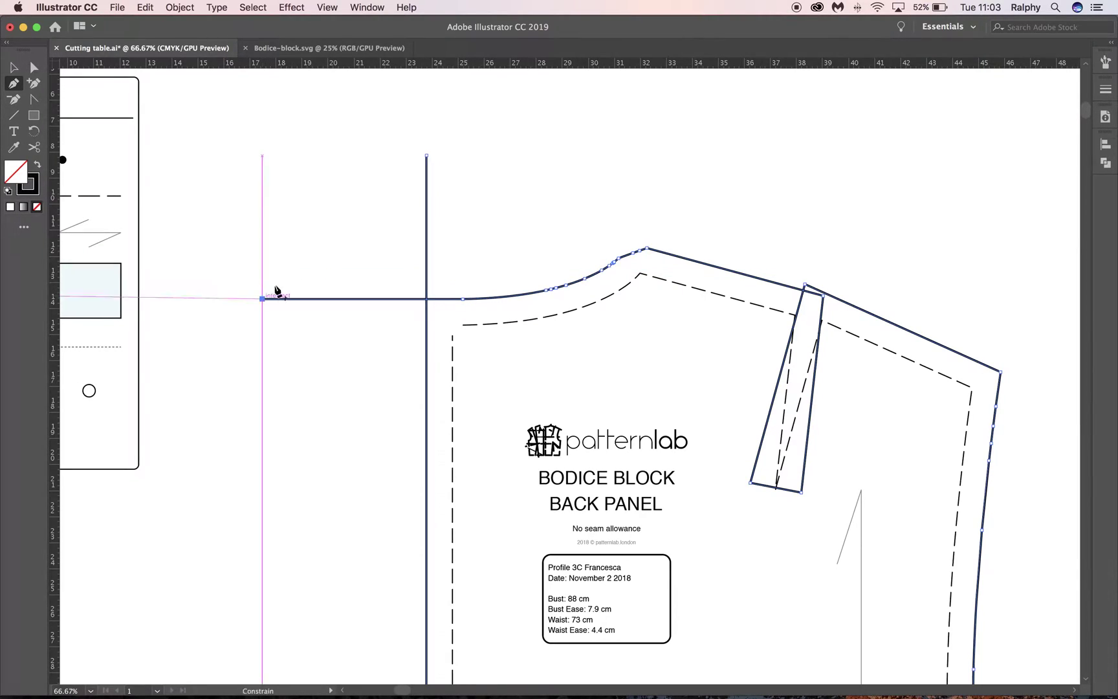
click(426, 156)
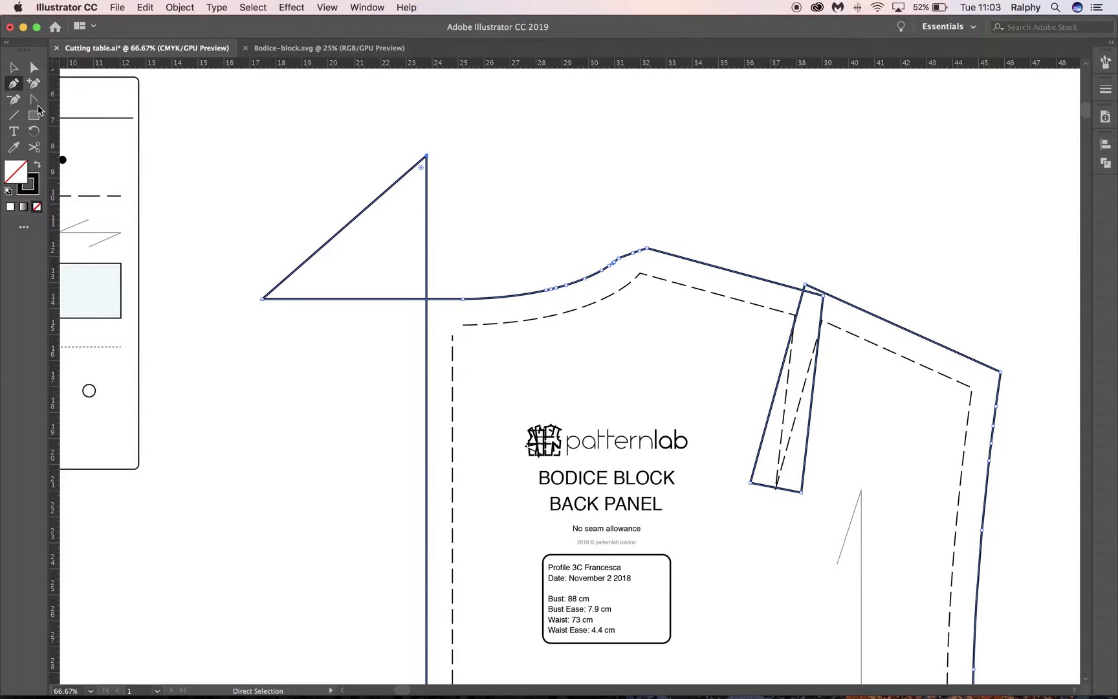
click(34, 68)
drag(588, 377, 530, 317)
Drag the dashed seam line's top end upward, undoing a trial neckline stretch
click(410, 194)
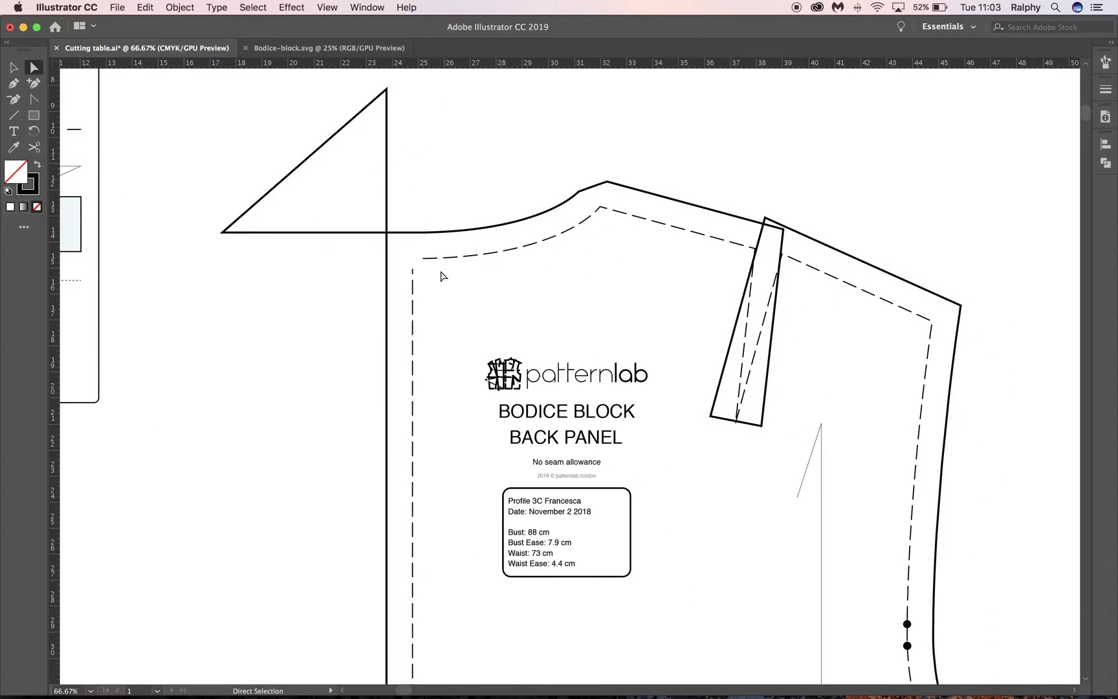
click(413, 271)
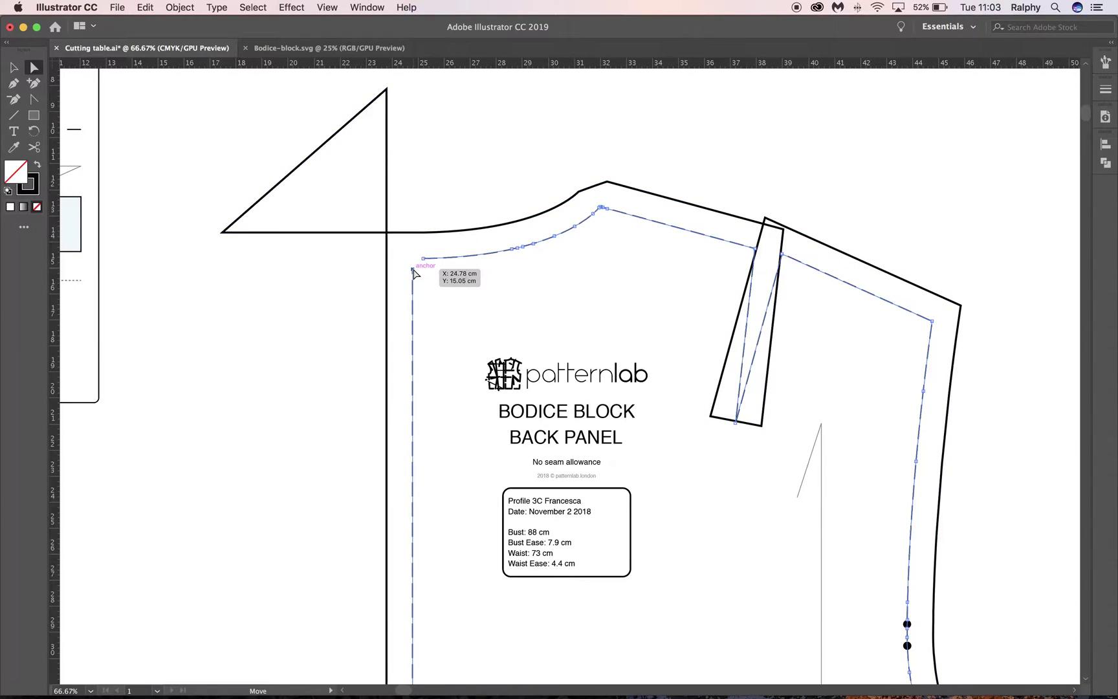
drag(414, 270, 415, 156)
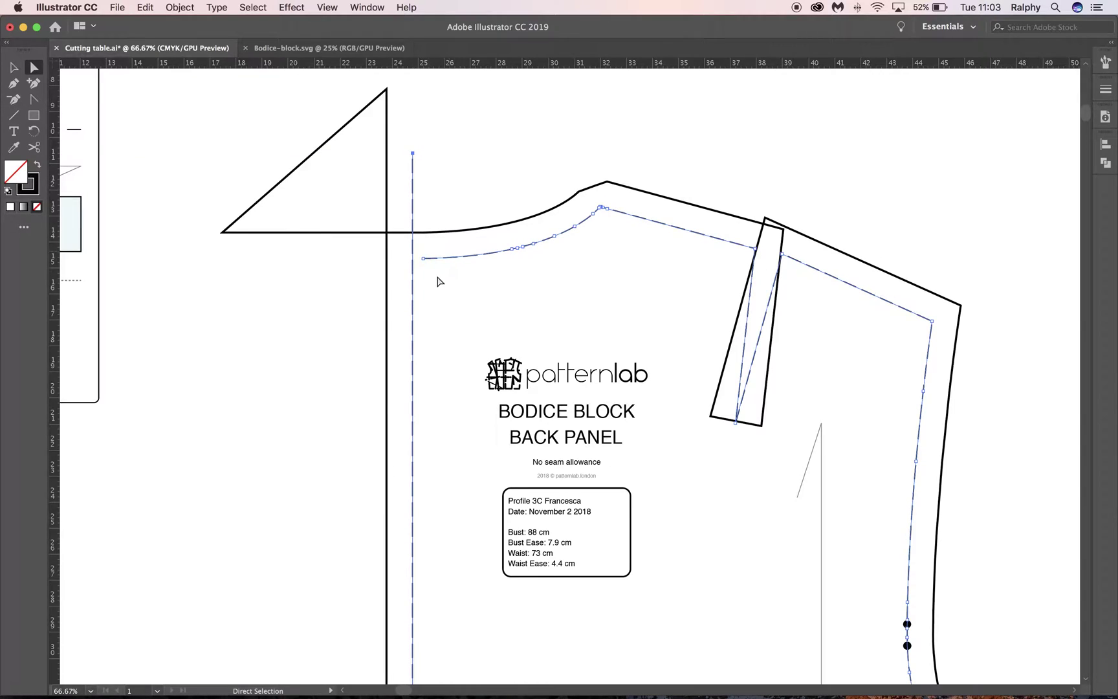
click(423, 259)
drag(424, 258, 212, 249)
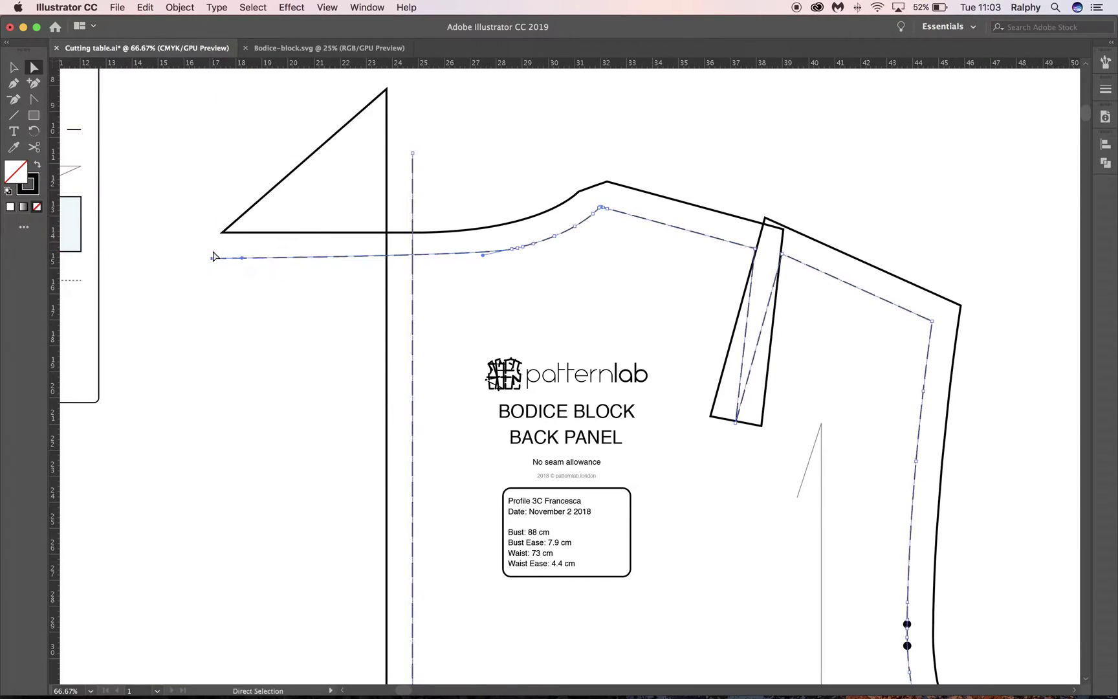
key(super+z)
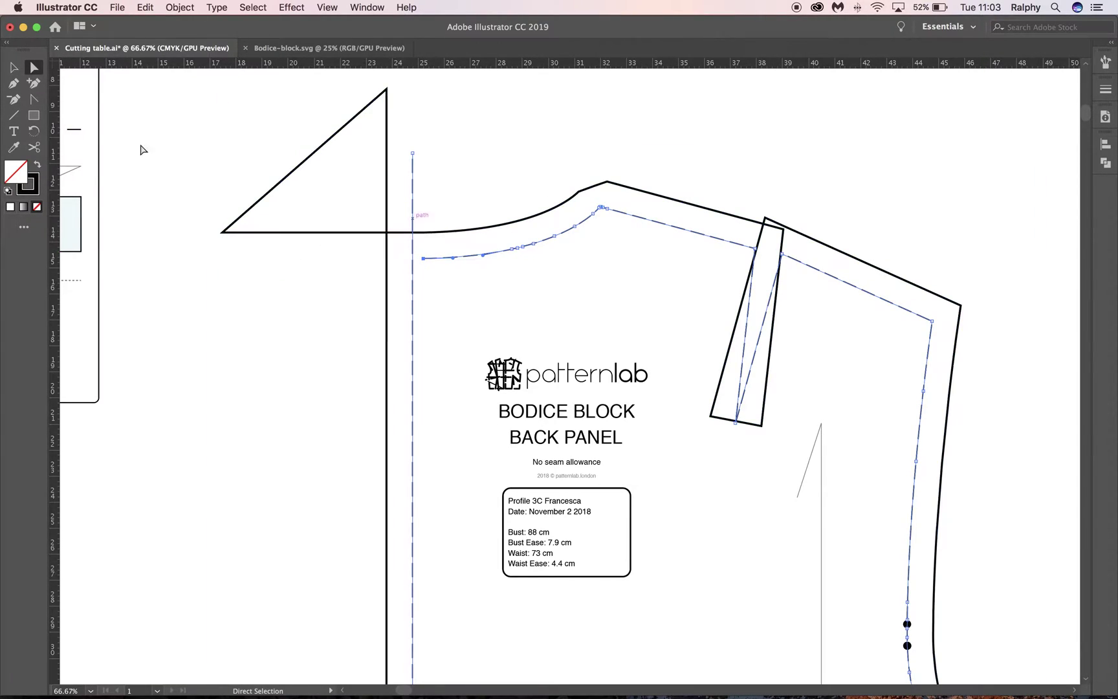
Pen-draw the dashed neckline left from its end and join it to the fold line's top
click(13, 83)
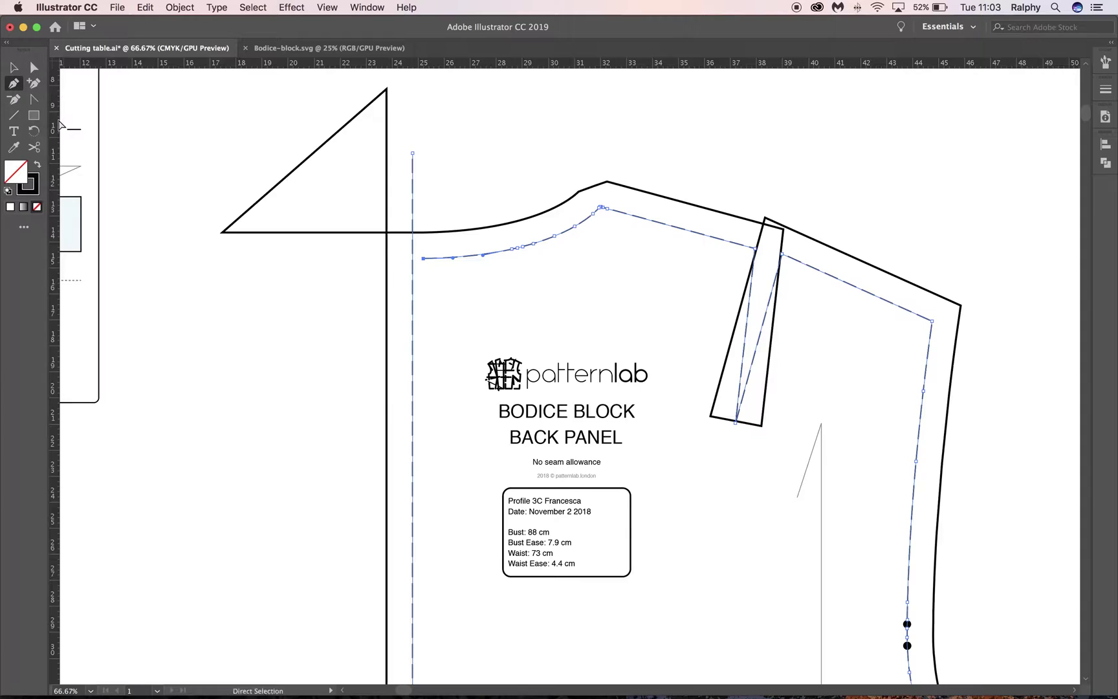
click(424, 260)
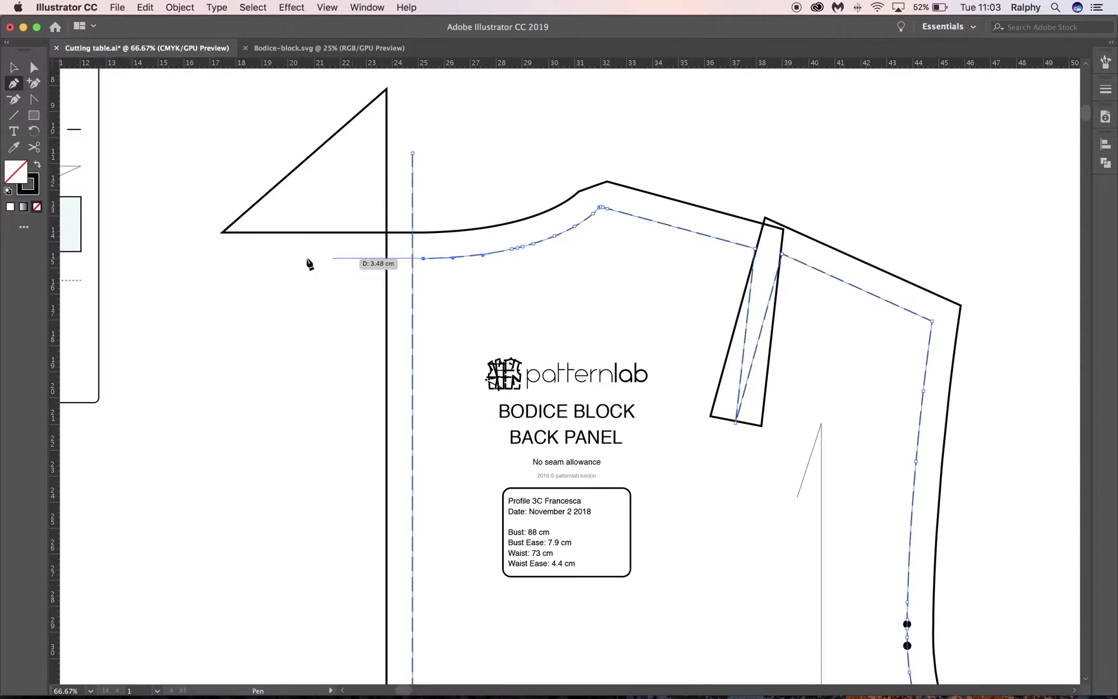
click(260, 272)
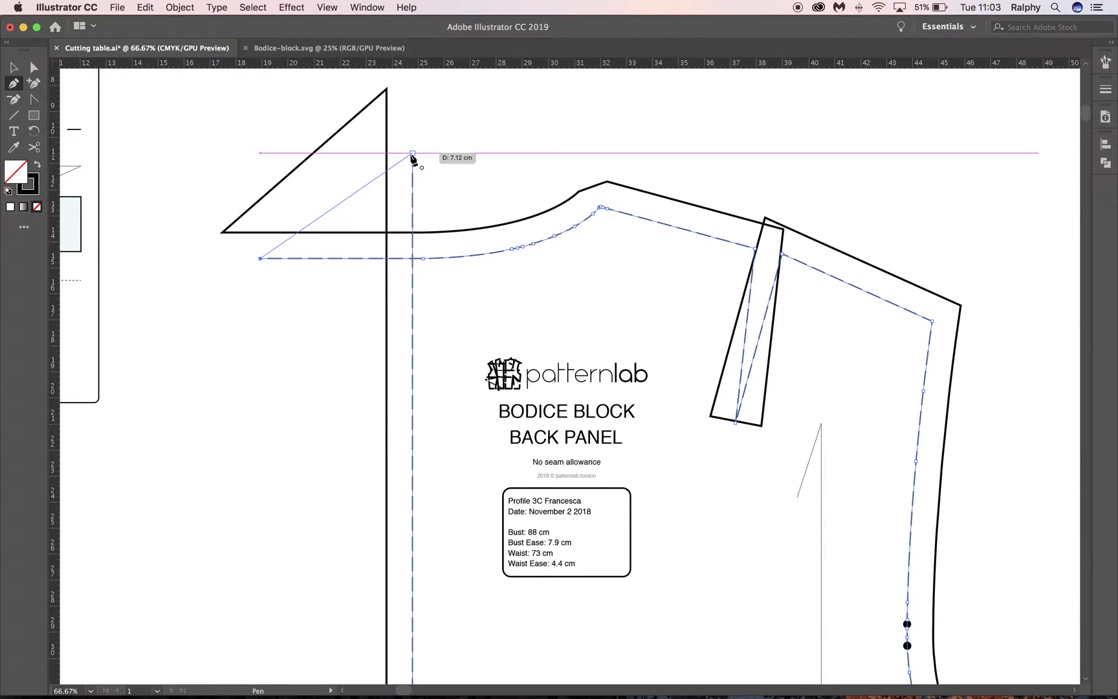
click(412, 154)
key(a)
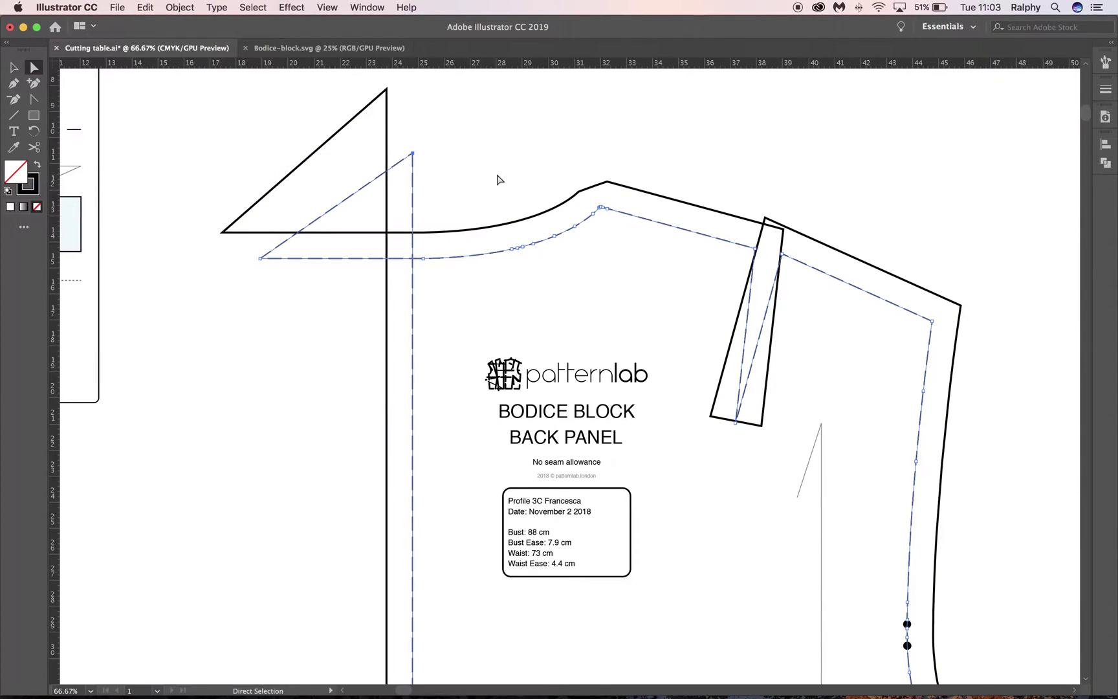
click(498, 180)
scroll(640, 239, up, 3)
scroll(640, 240, right, 3)
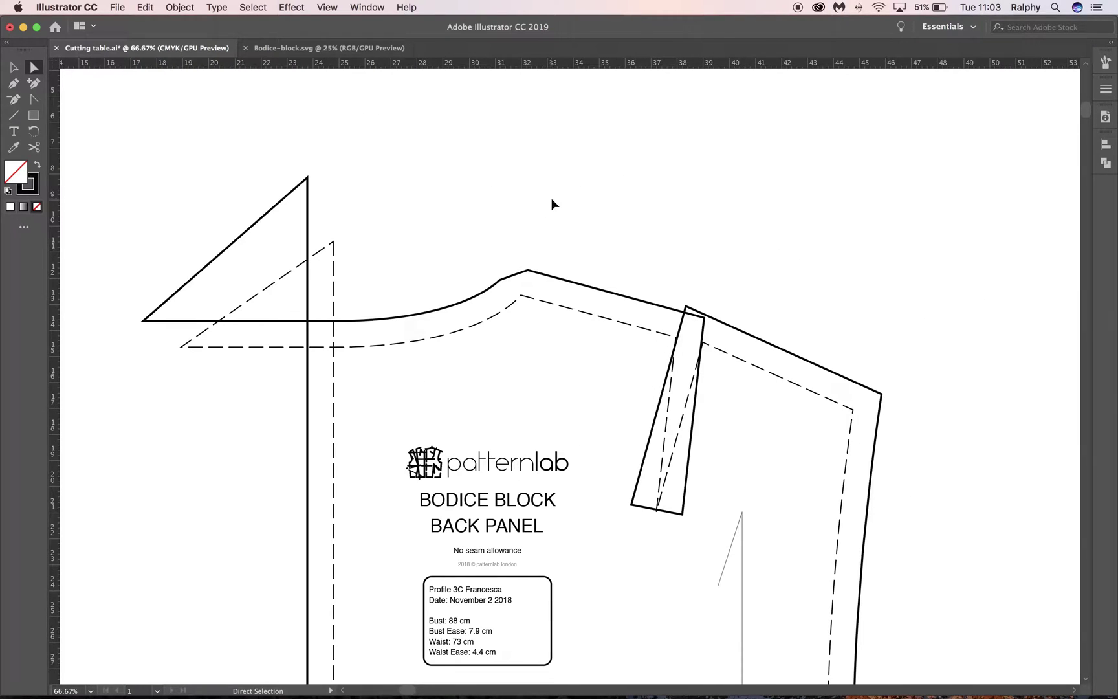
Drag the shoulder line past the neckline, then pull the neckline's end up across it
key(super+plus)
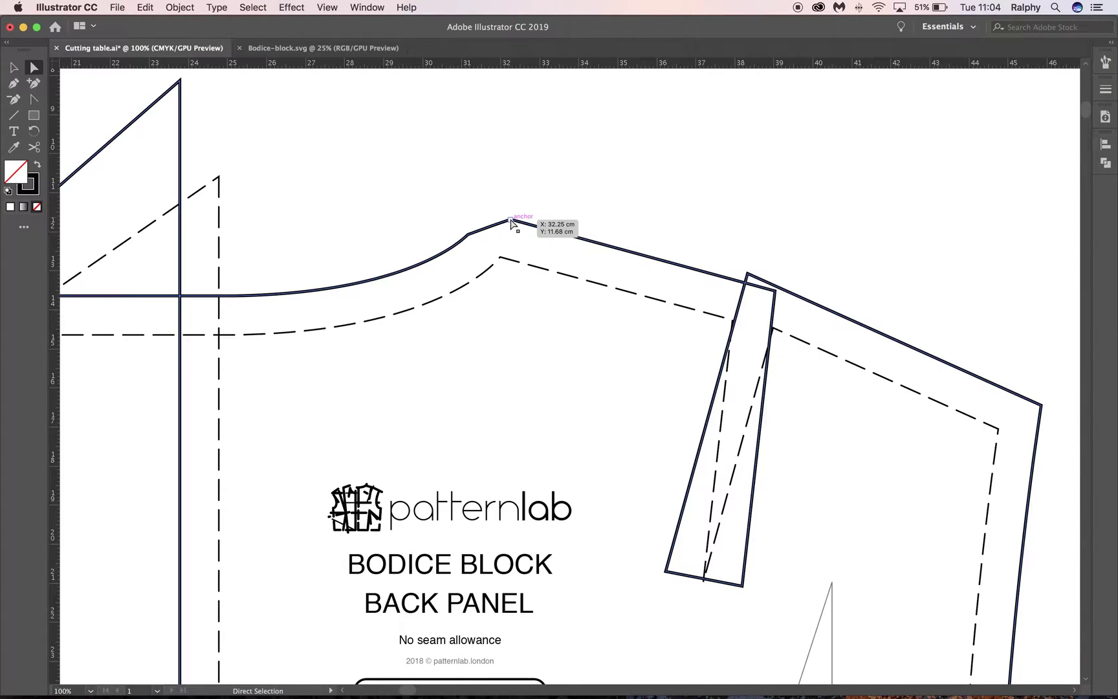
drag(511, 223, 285, 158)
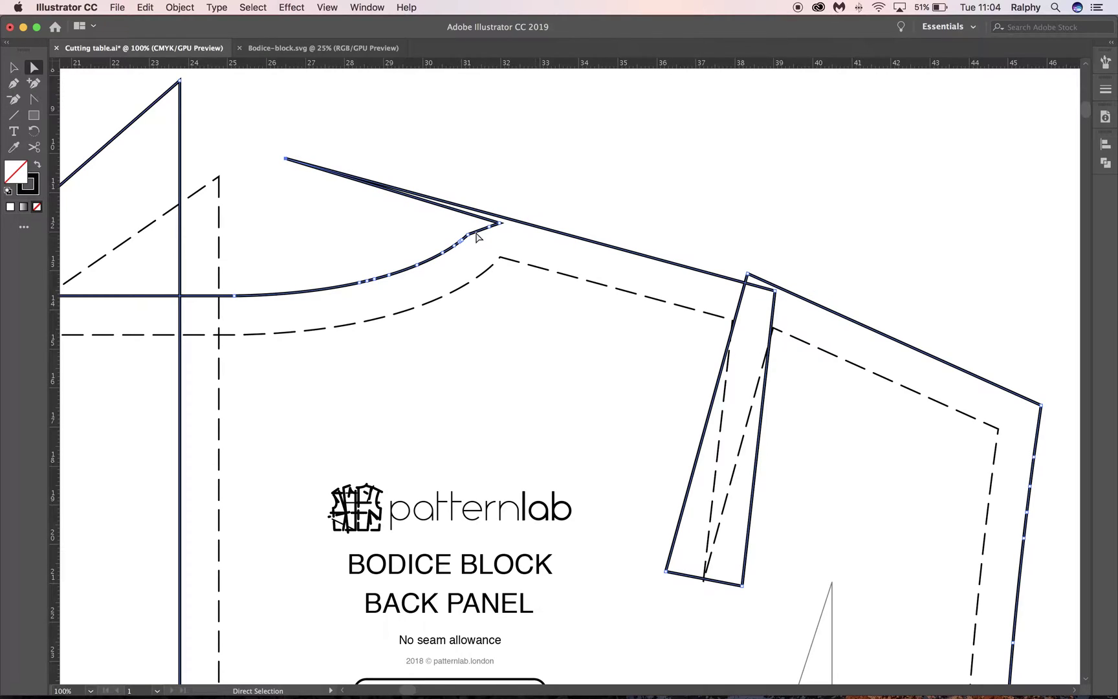
drag(472, 234, 542, 160)
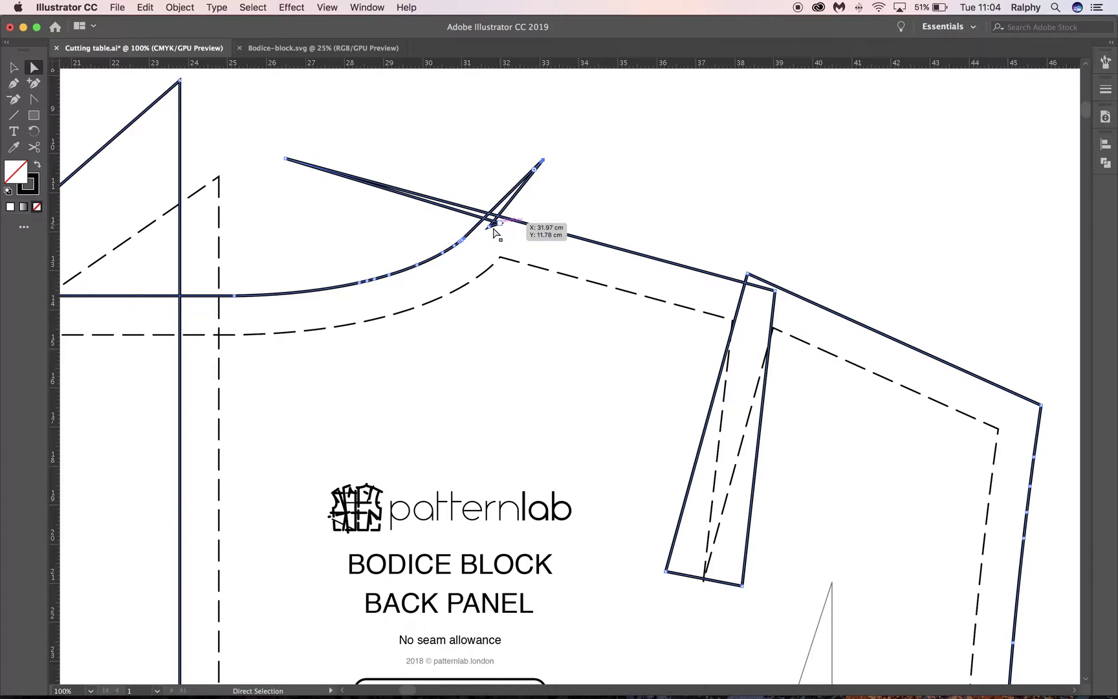
Delete the extra neckline-end anchor with the Delete Anchor Point tool, then deselect and zoom out
click(14, 101)
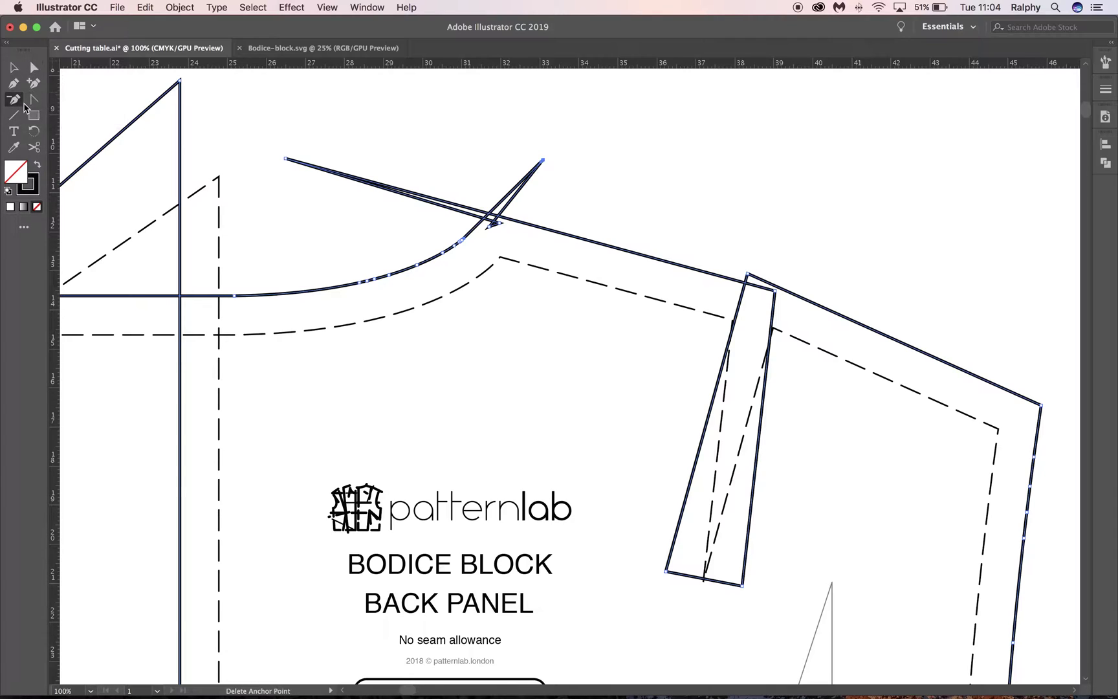
click(502, 225)
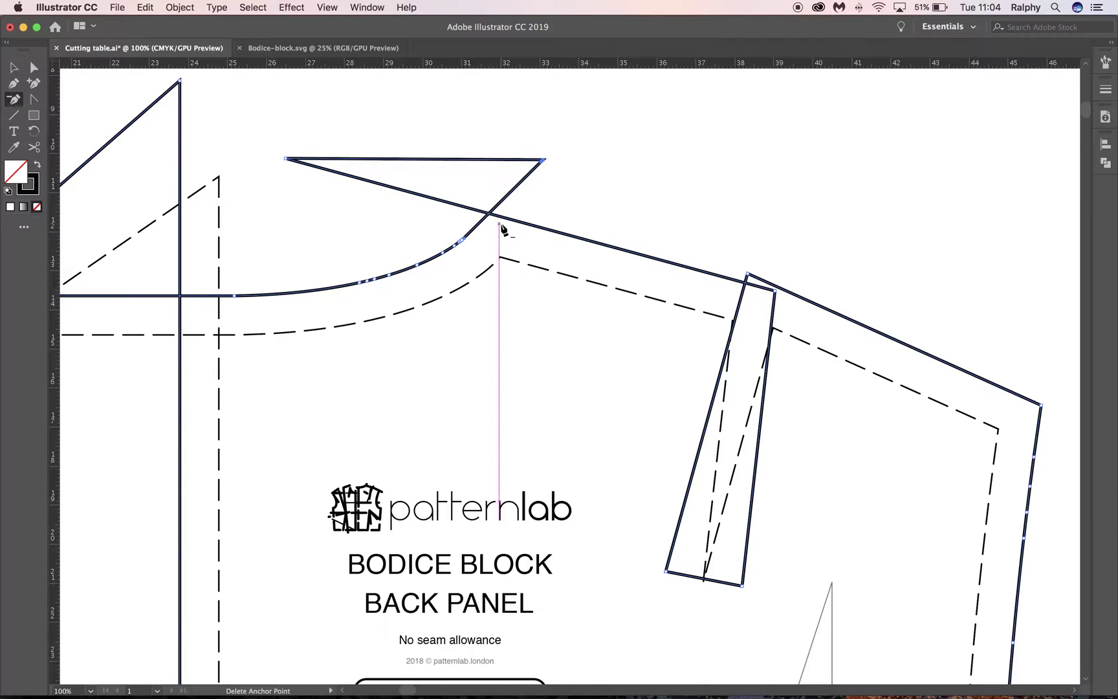
click(34, 68)
click(829, 220)
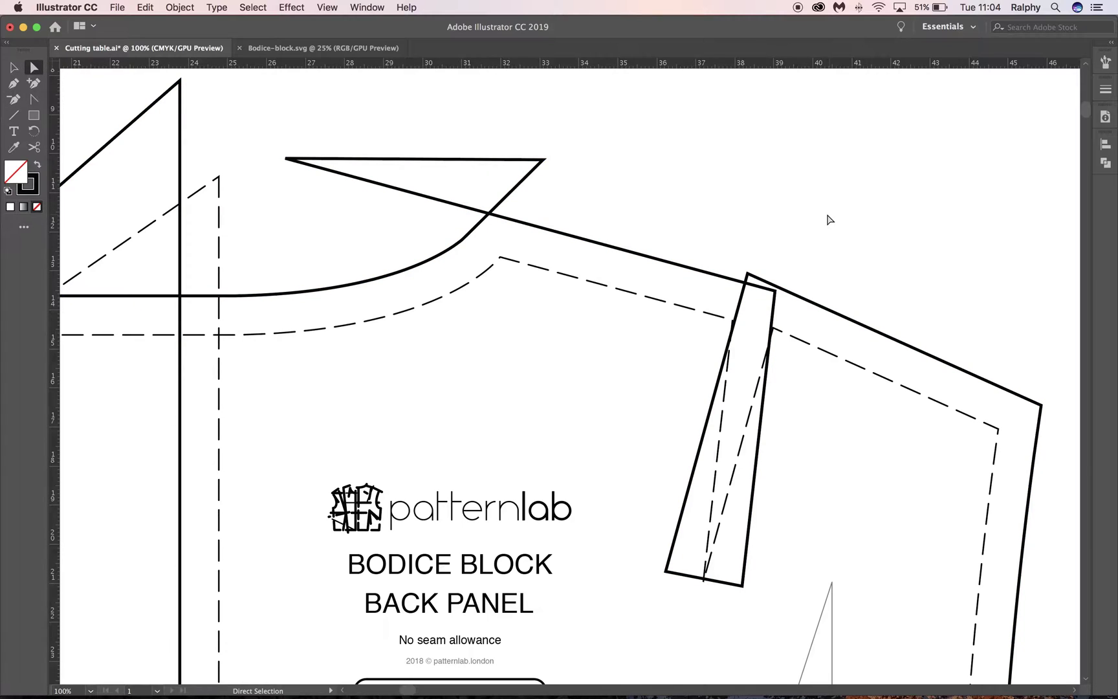
key(super+minus)
key(super+minus)
scroll(828, 220, down, 5)
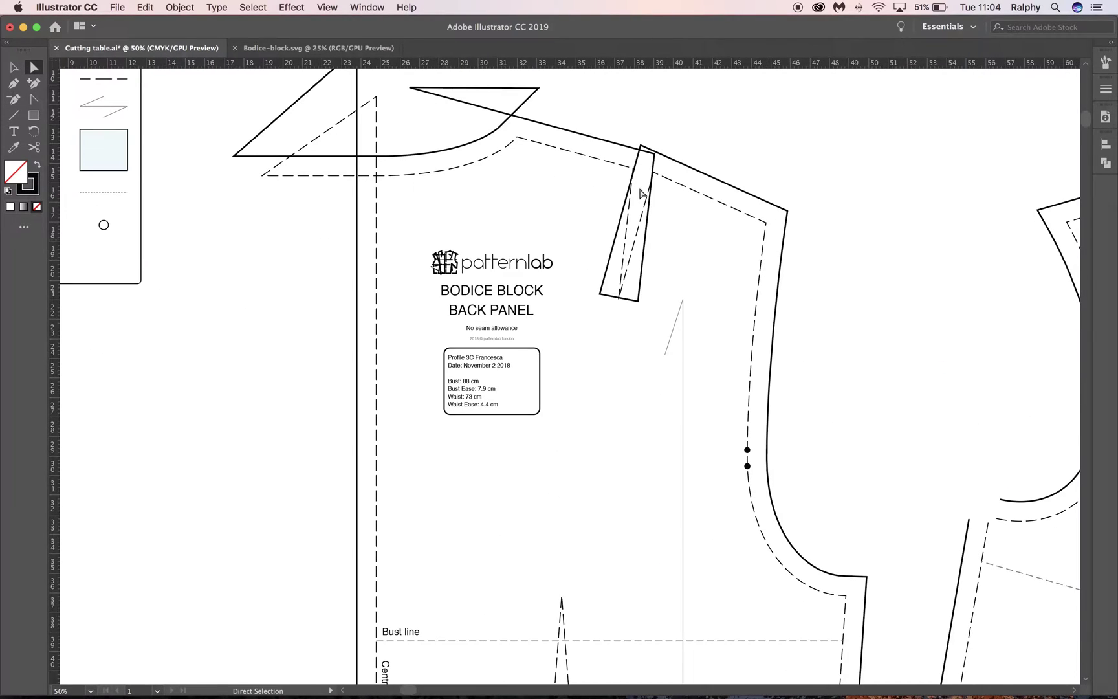
Select the back panel's outer cutting line and zoom in close on its waist dart
key(space)
scroll(661, 393, down, 1)
scroll(667, 309, down, 5)
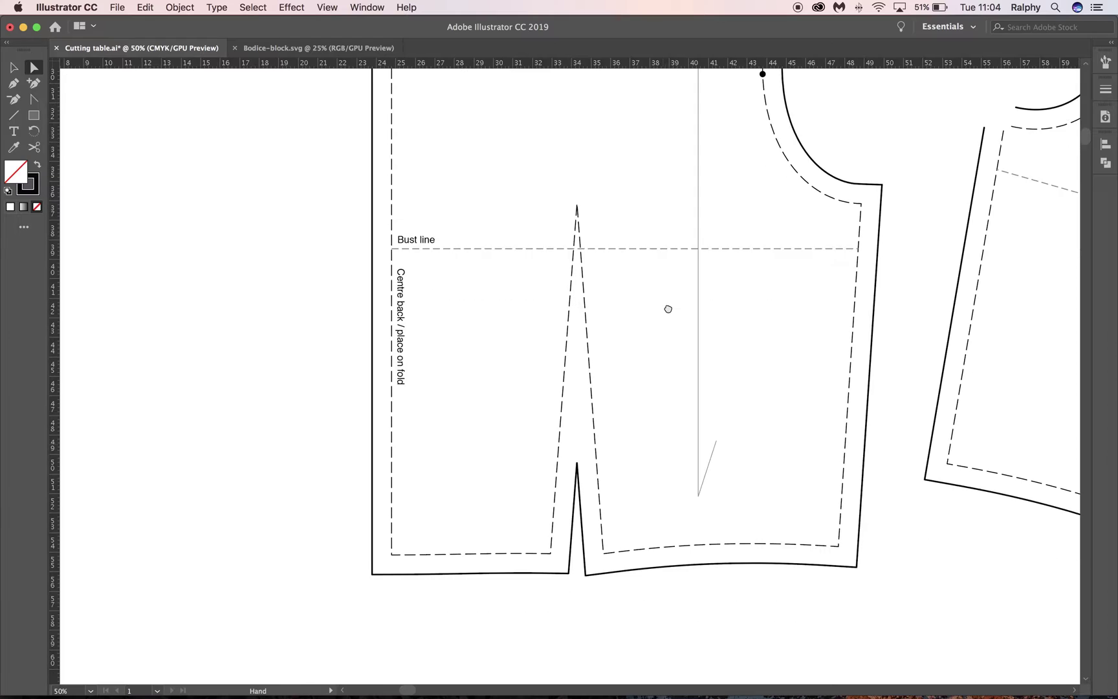
click(613, 474)
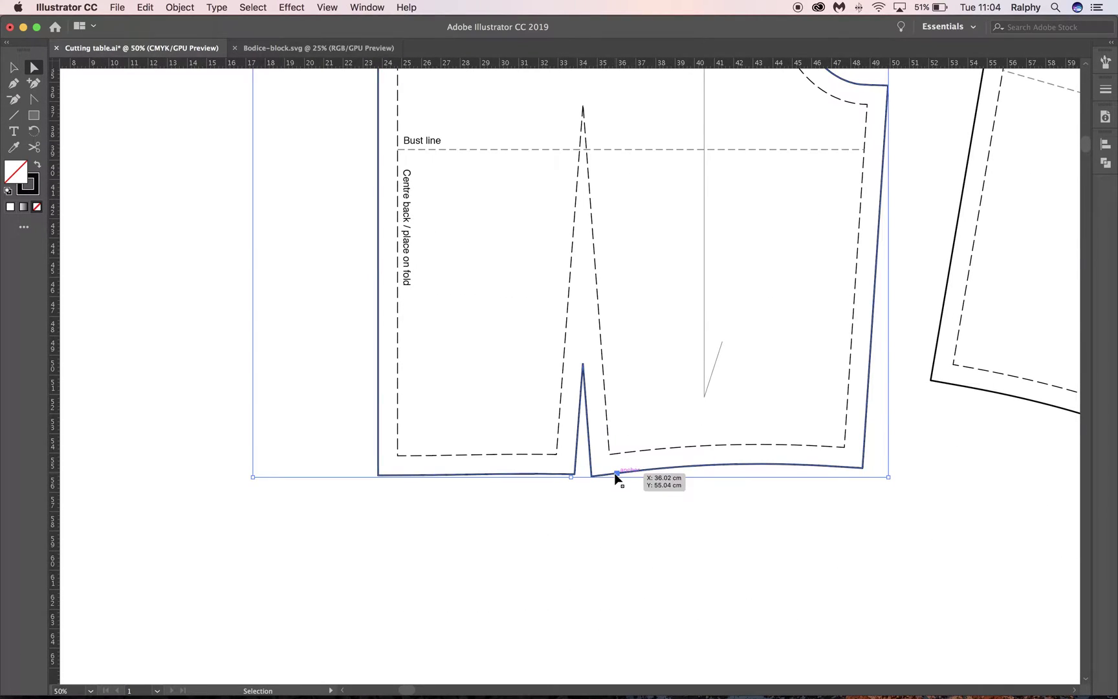
key(super+equal)
drag(618, 495, 642, 530)
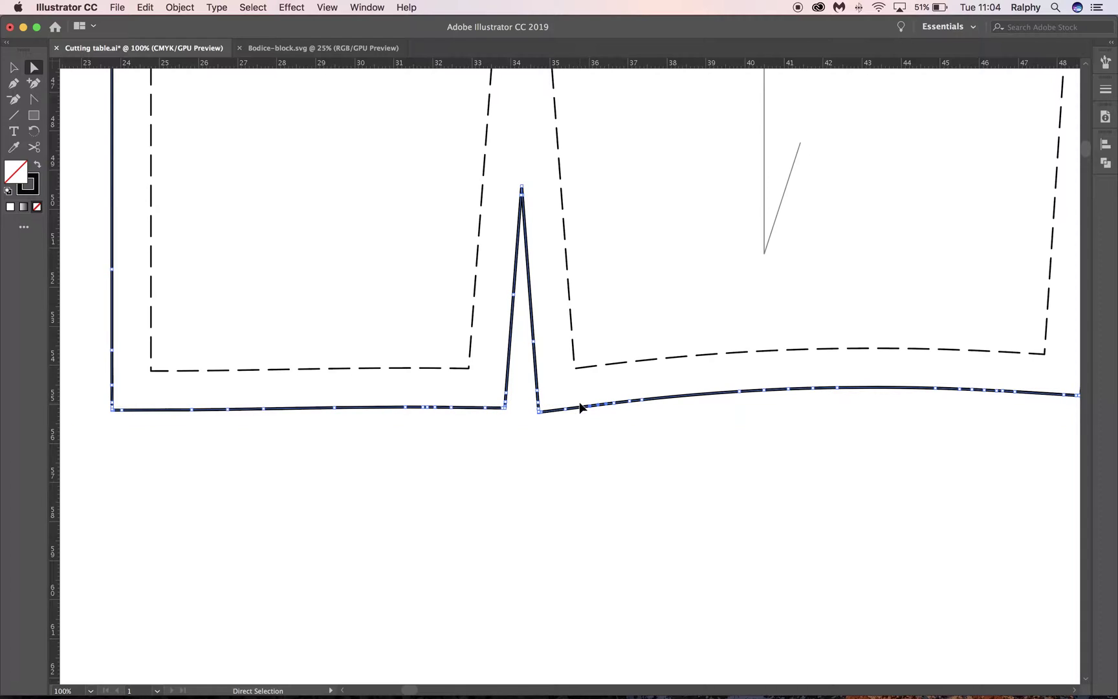
key(super+equal)
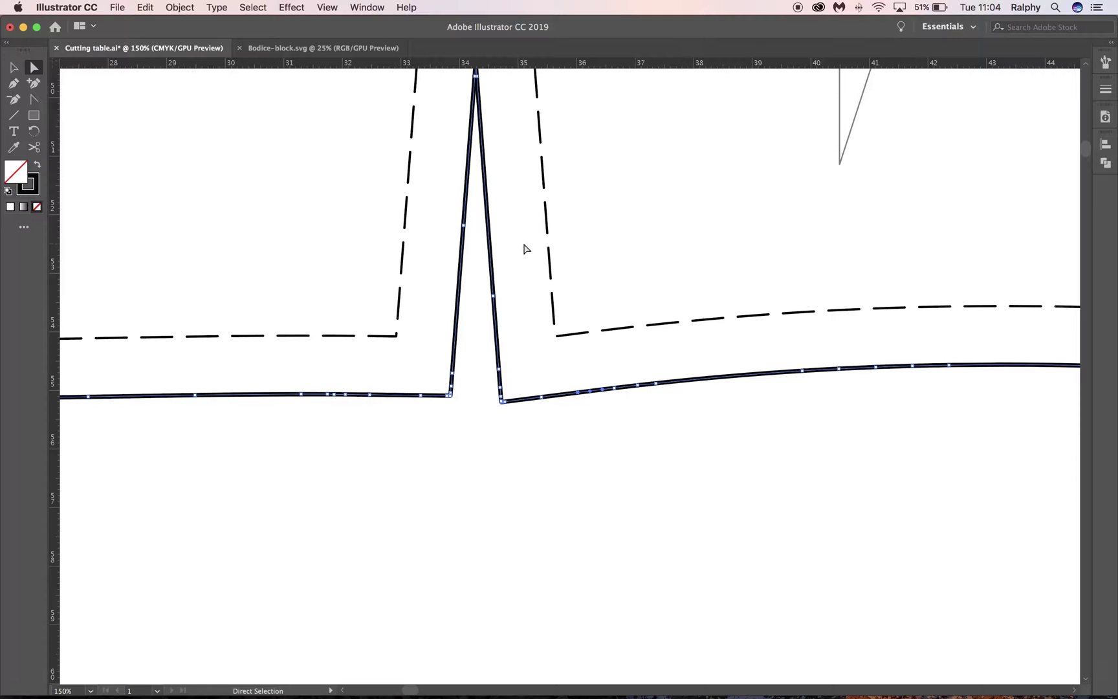
click(36, 84)
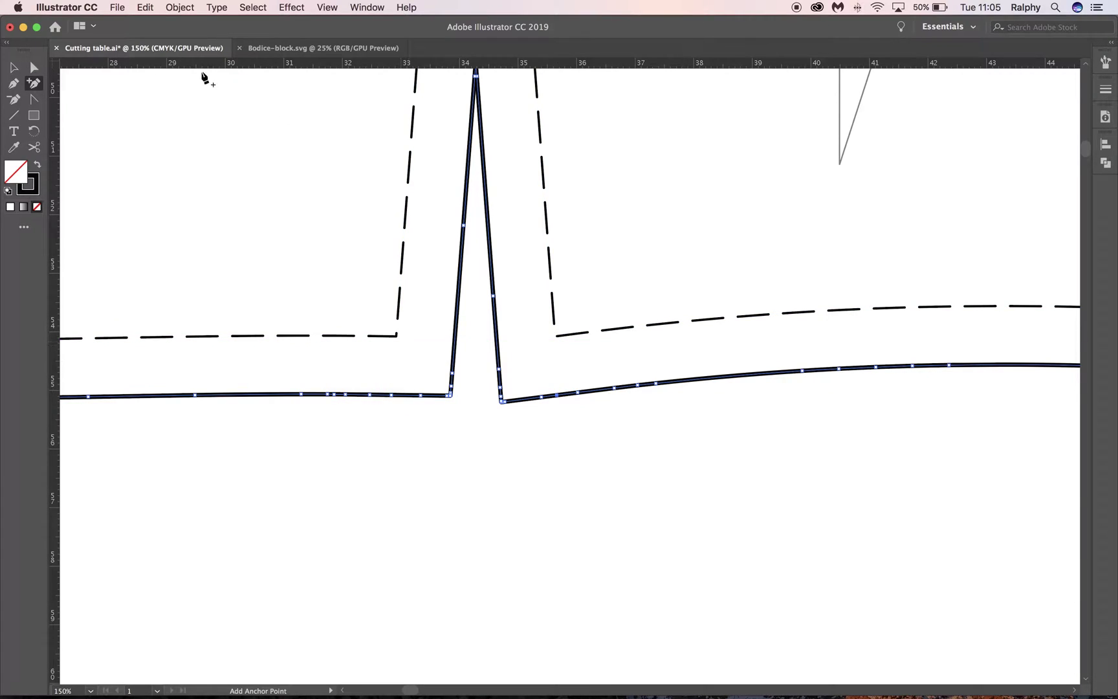
Delete the dart's foot corner anchors, leg anchors and tip from the back outer cutting line
click(14, 101)
click(451, 392)
click(452, 374)
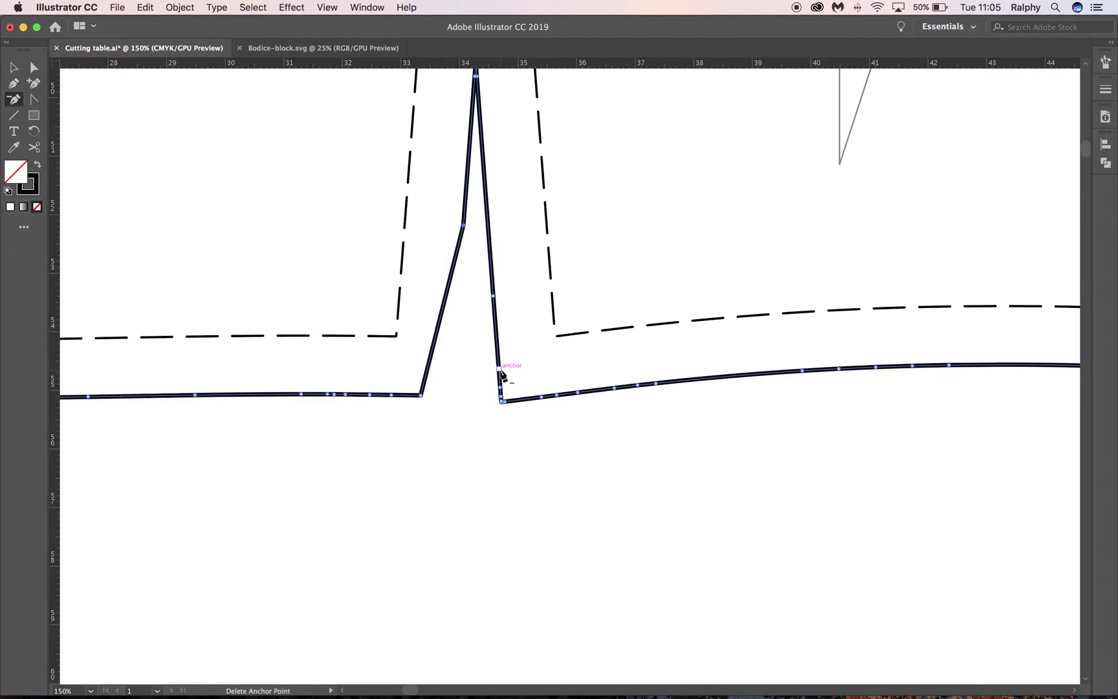
click(501, 401)
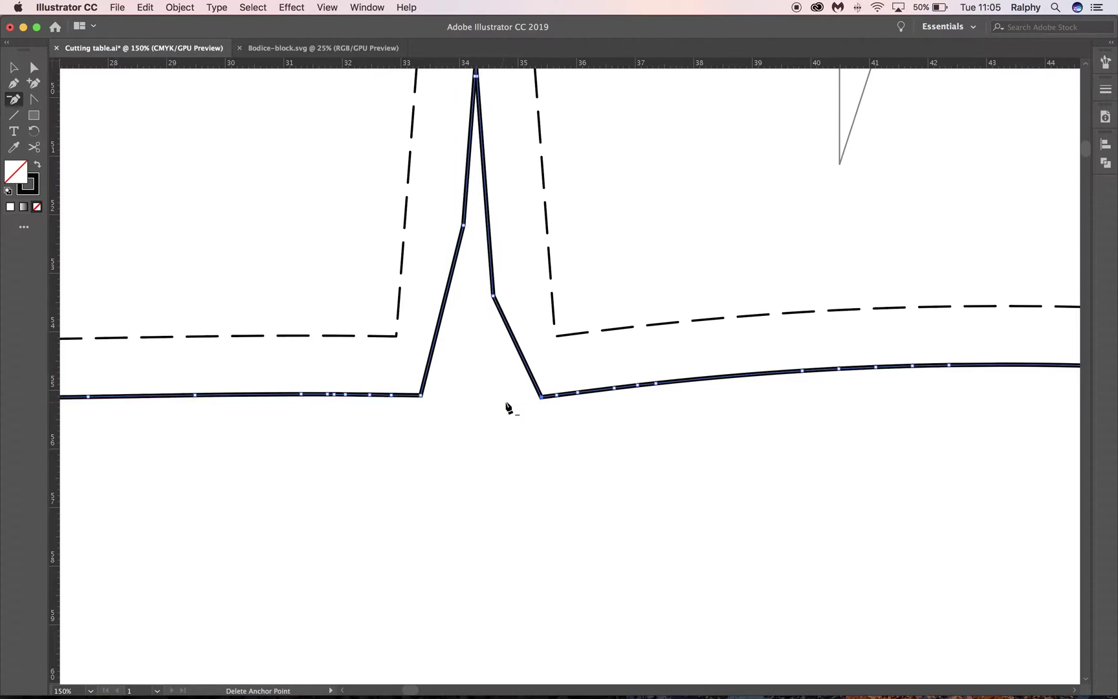
click(494, 297)
click(464, 226)
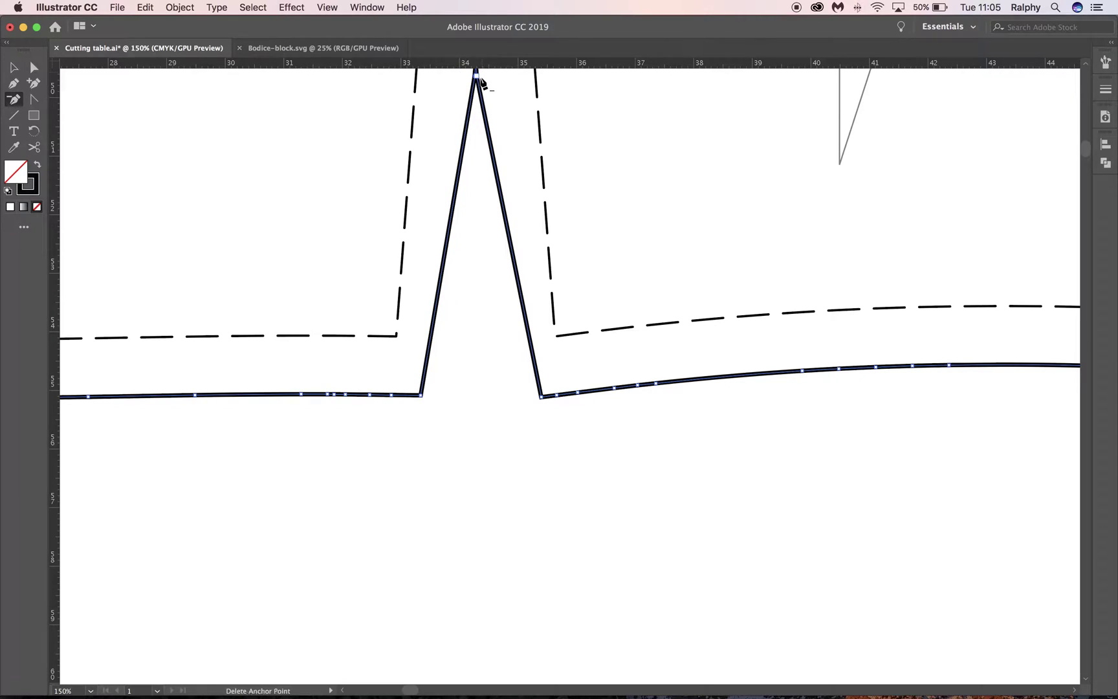
scroll(502, 102, up, 3)
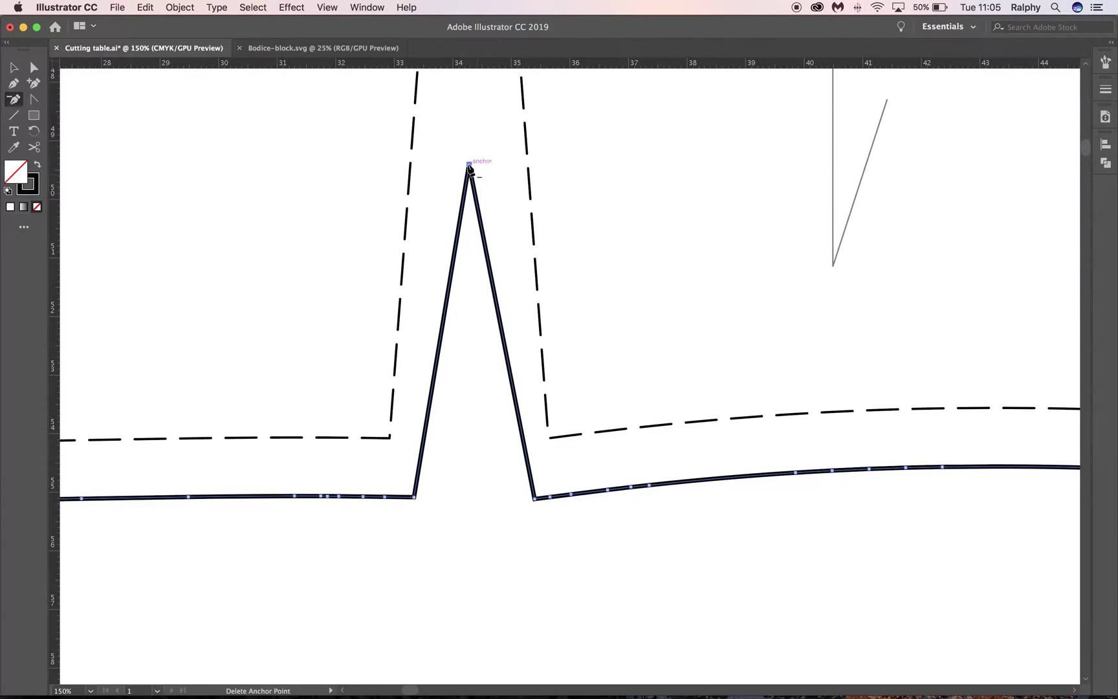
click(469, 165)
Delete the two leftover hem anchors, then deselect and zoom out
scroll(489, 431, down, 5)
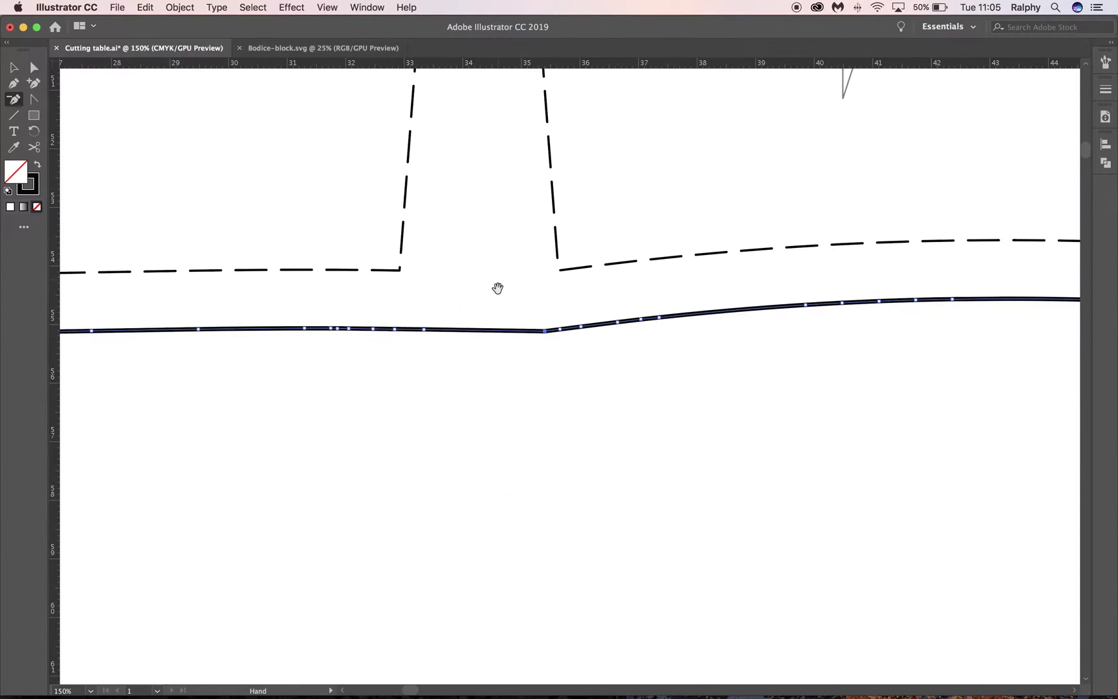
click(424, 329)
click(545, 331)
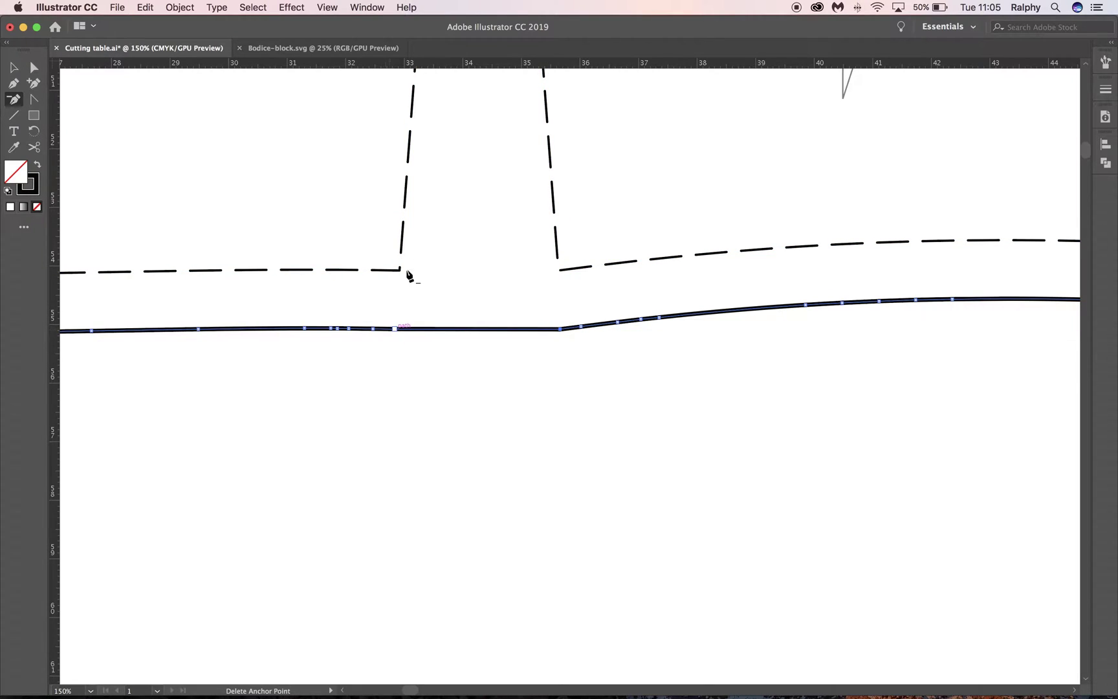
click(36, 68)
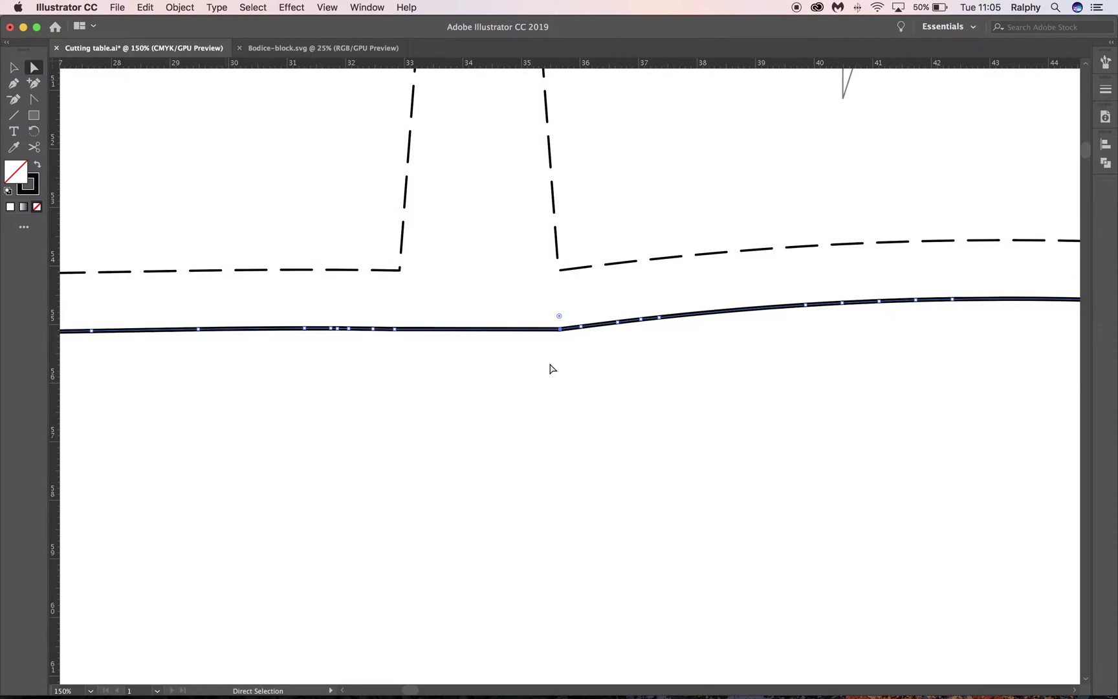
click(486, 292)
key(super+minus)
key(super+minus)
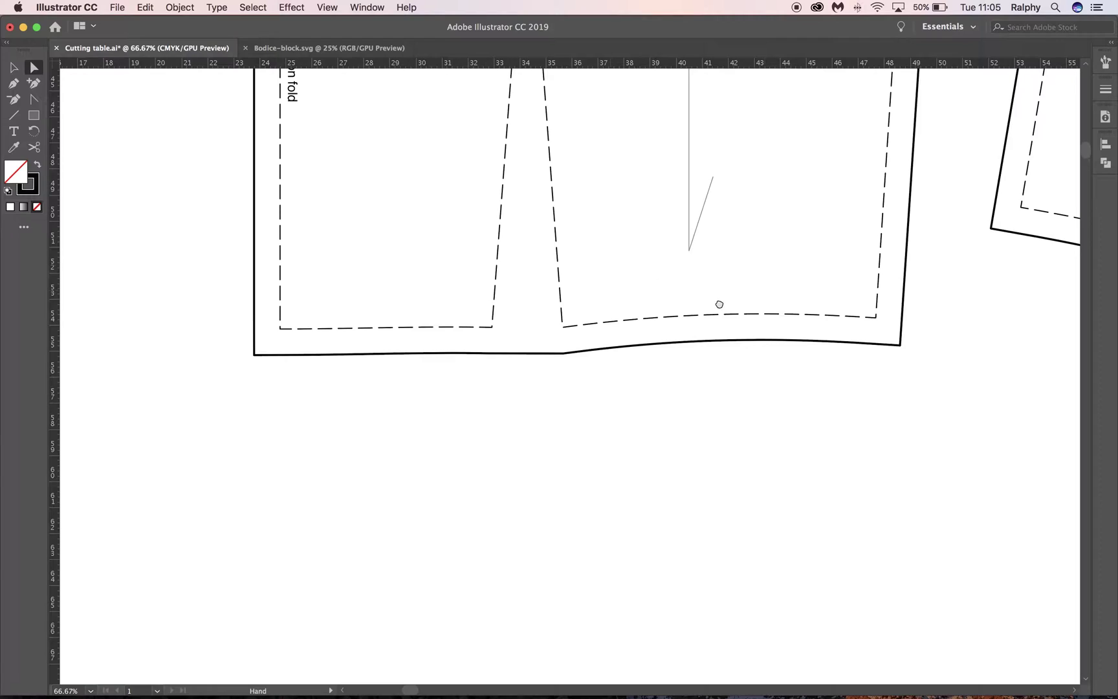
Unite the back panel's outer outline pieces into one outline with Pathfinder
drag(718, 304, 403, 510)
scroll(511, 369, up, 5)
scroll(510, 368, left, 5)
key(super+minus)
key(super+minus)
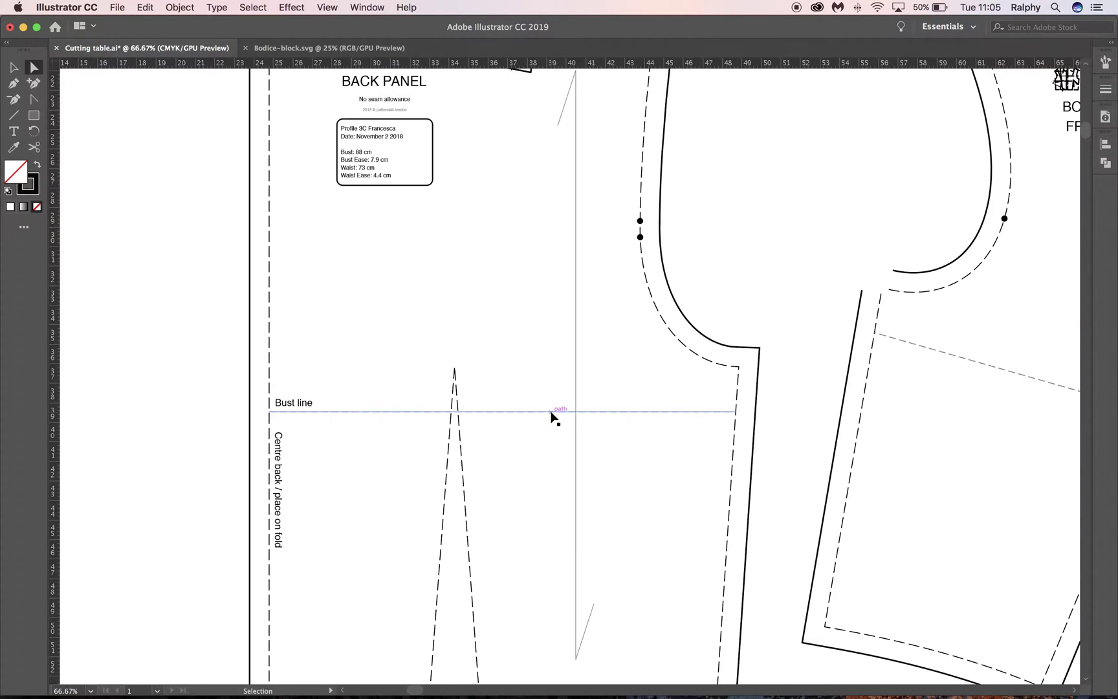
scroll(552, 417, up, 5)
scroll(552, 418, left, 1)
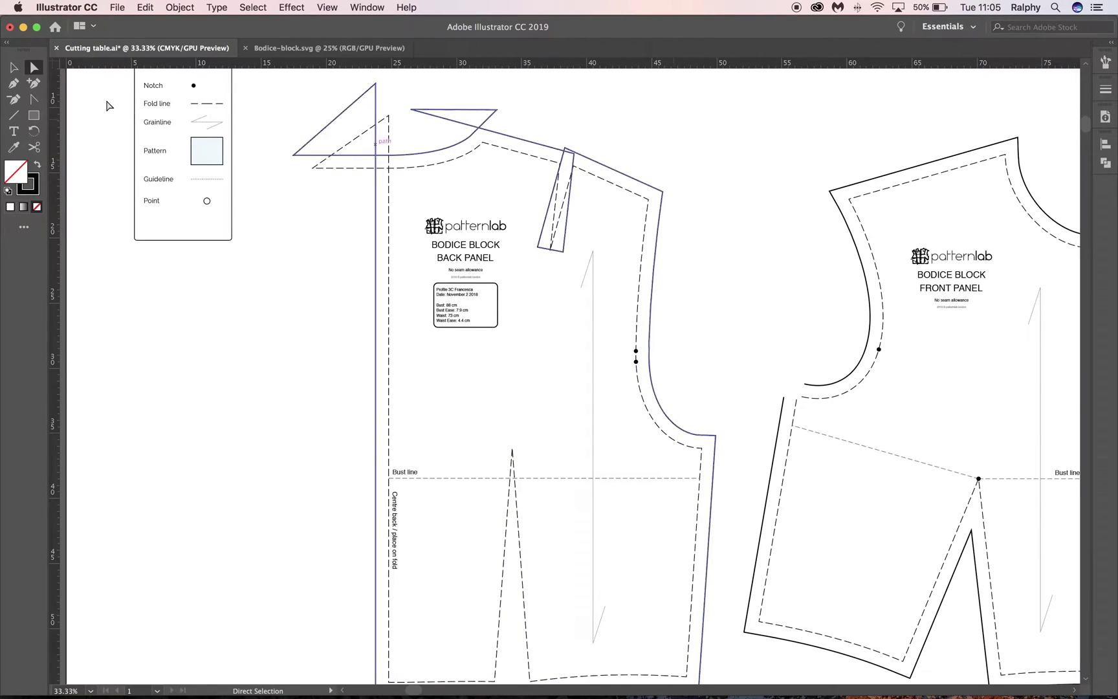
click(543, 151)
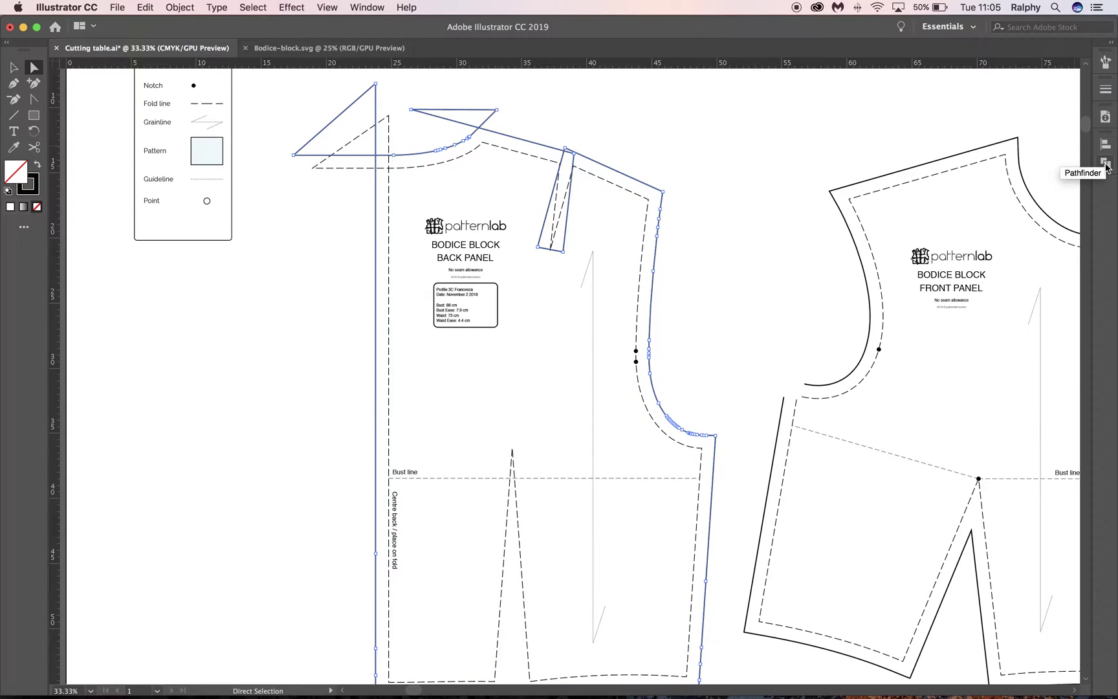
click(367, 7)
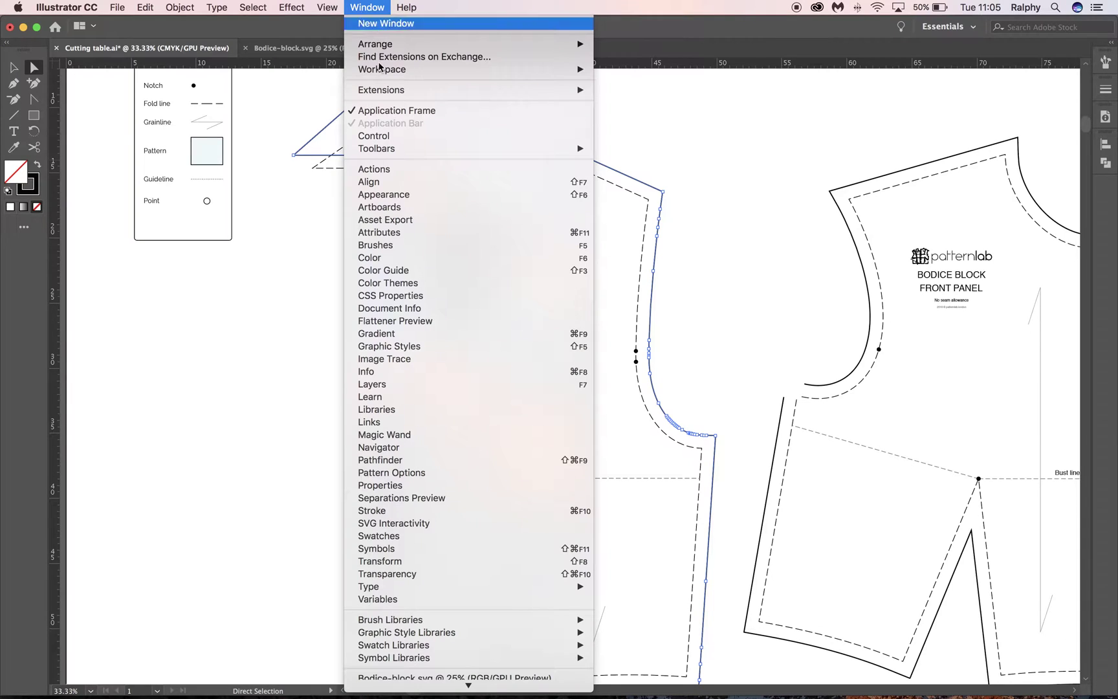
click(544, 459)
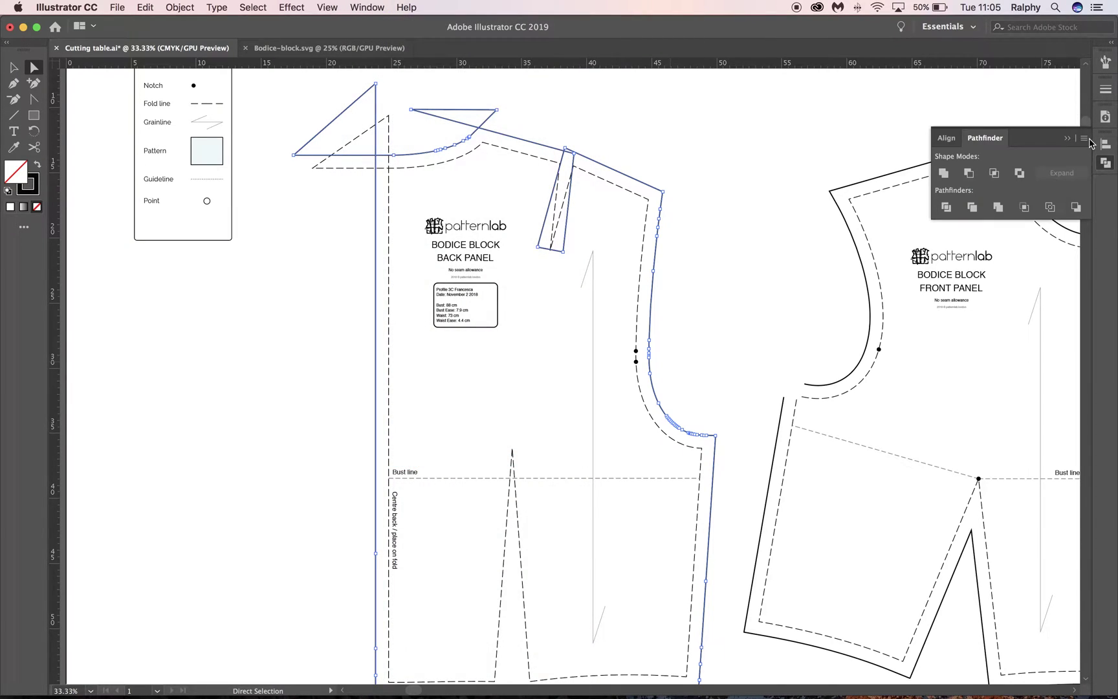
click(945, 174)
click(555, 121)
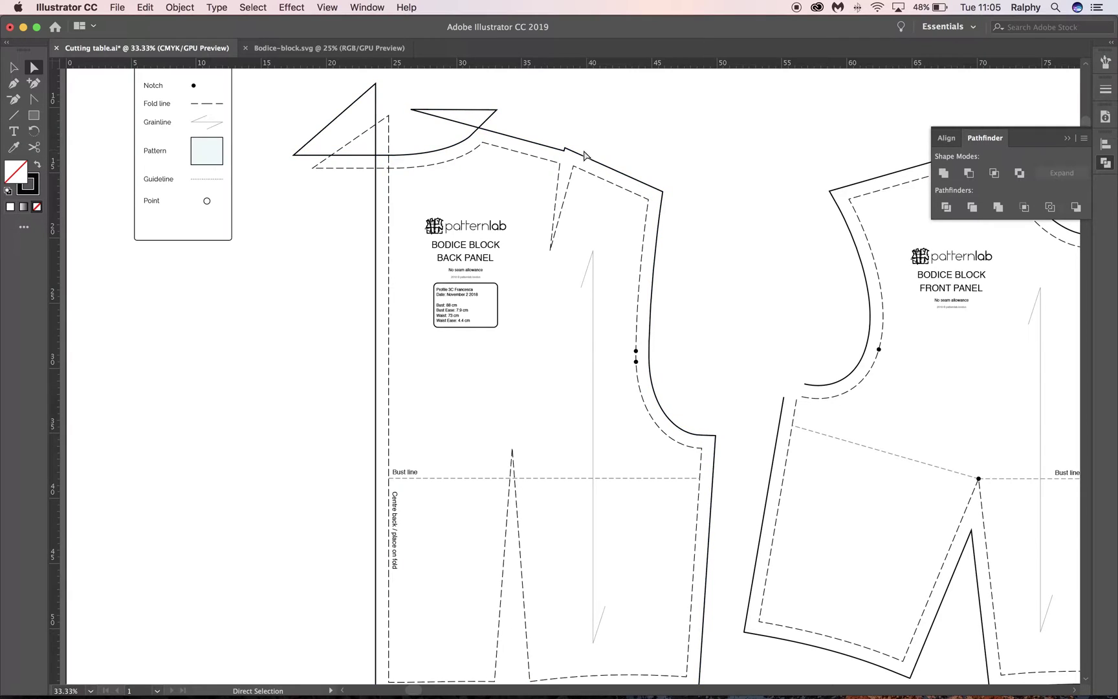
Delete the small triangle at the back neckline and the triangle at the top corner
click(499, 113)
click(505, 137)
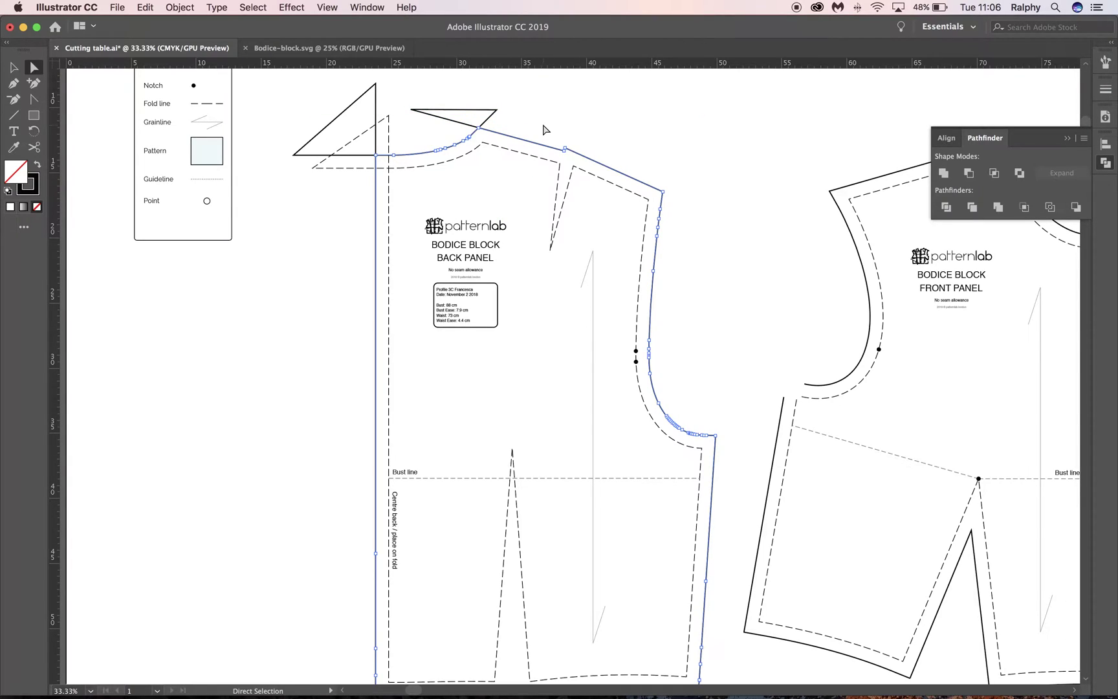
drag(491, 91, 476, 117)
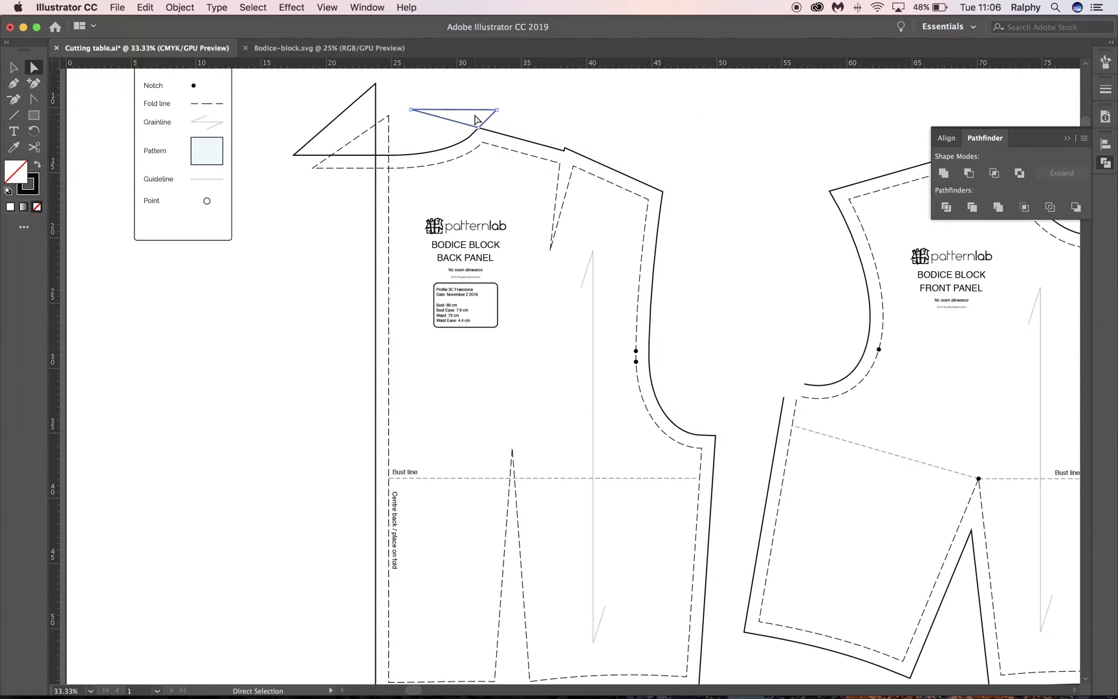
key(BackSpace)
key(BackSpace)
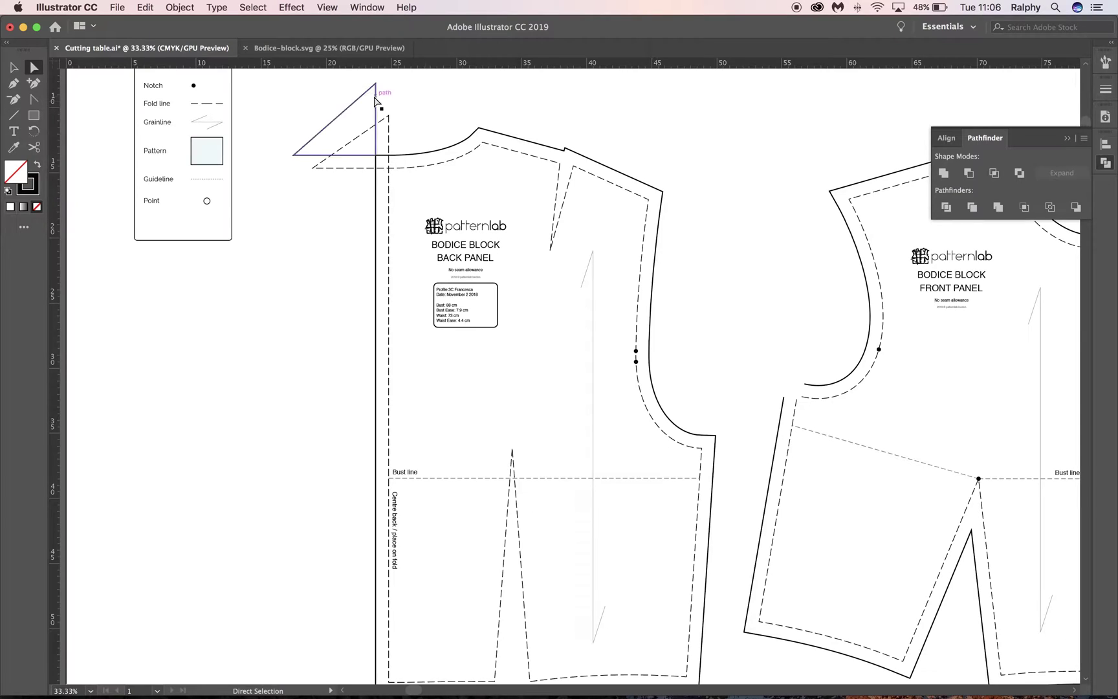
click(376, 97)
key(Delete)
key(Delete)
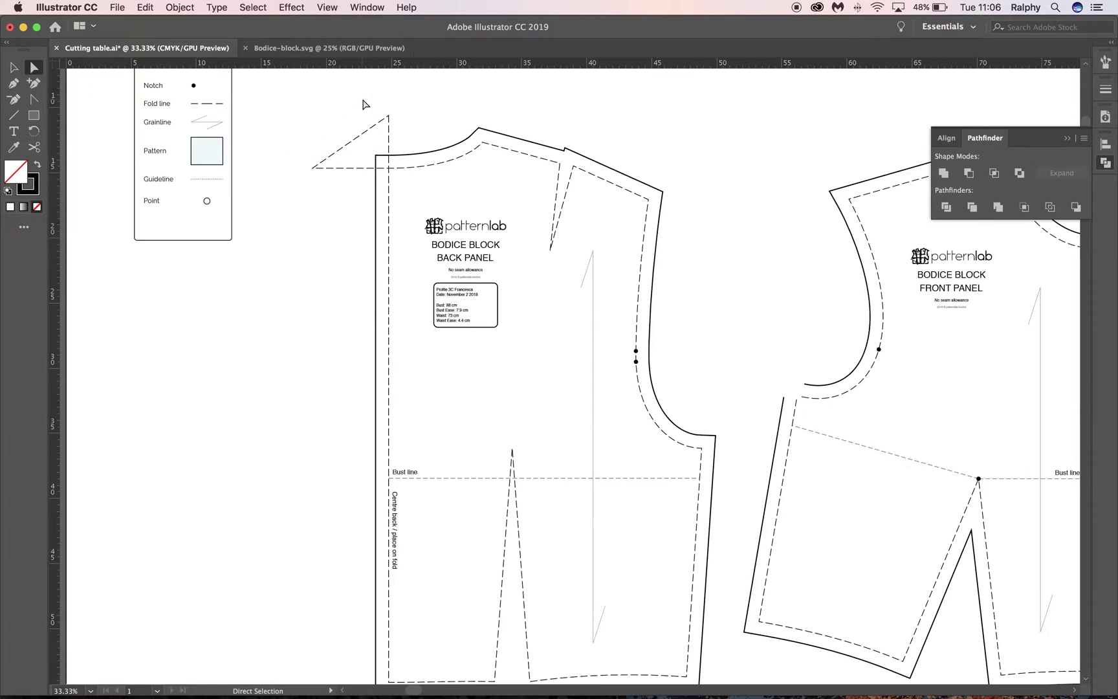
Unite the dashed seam path with the corner piece and delete the leftover triangle
click(458, 158)
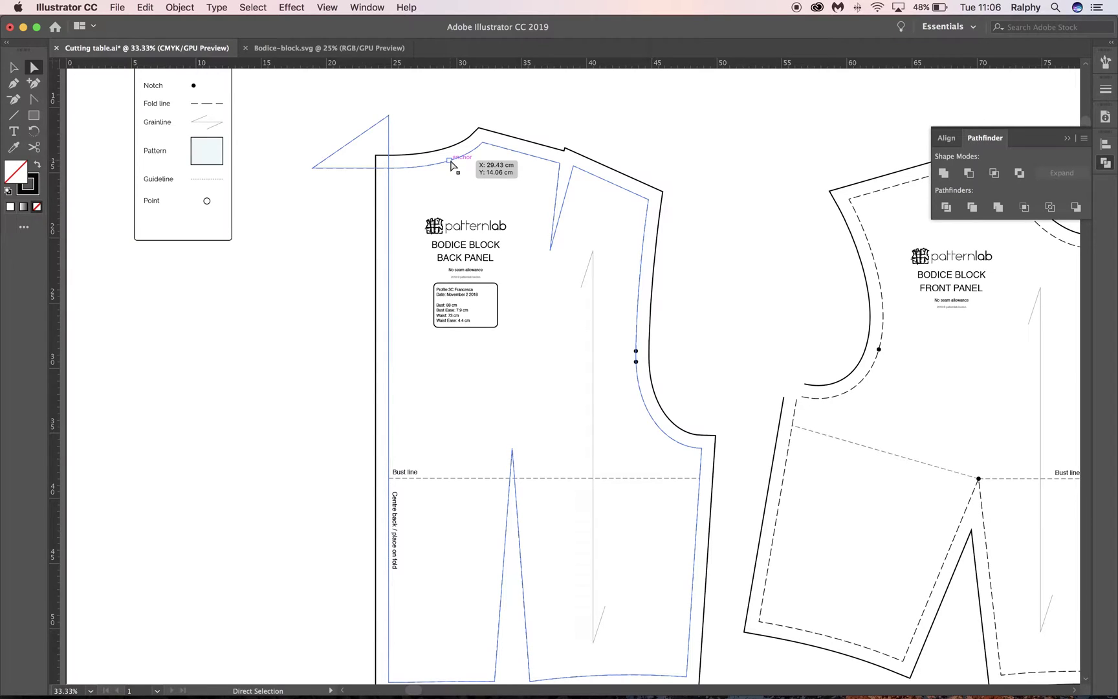
click(402, 169)
click(414, 168)
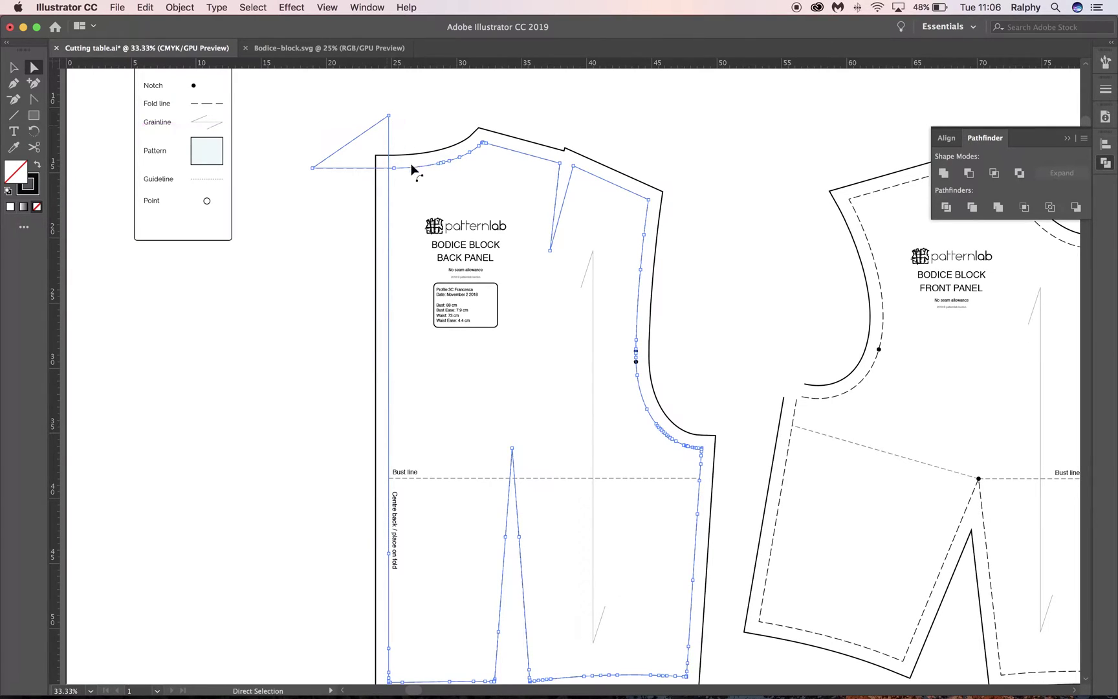
click(944, 174)
click(402, 127)
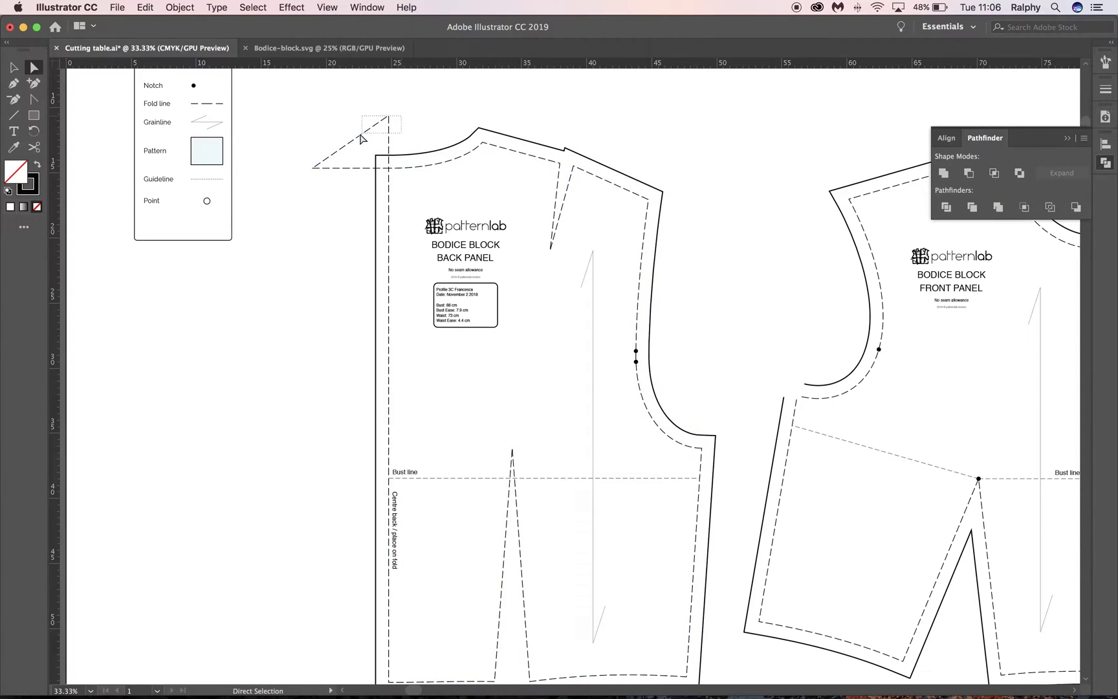
click(362, 136)
key(Delete)
scroll(562, 207, down, 2)
scroll(563, 207, right, 1)
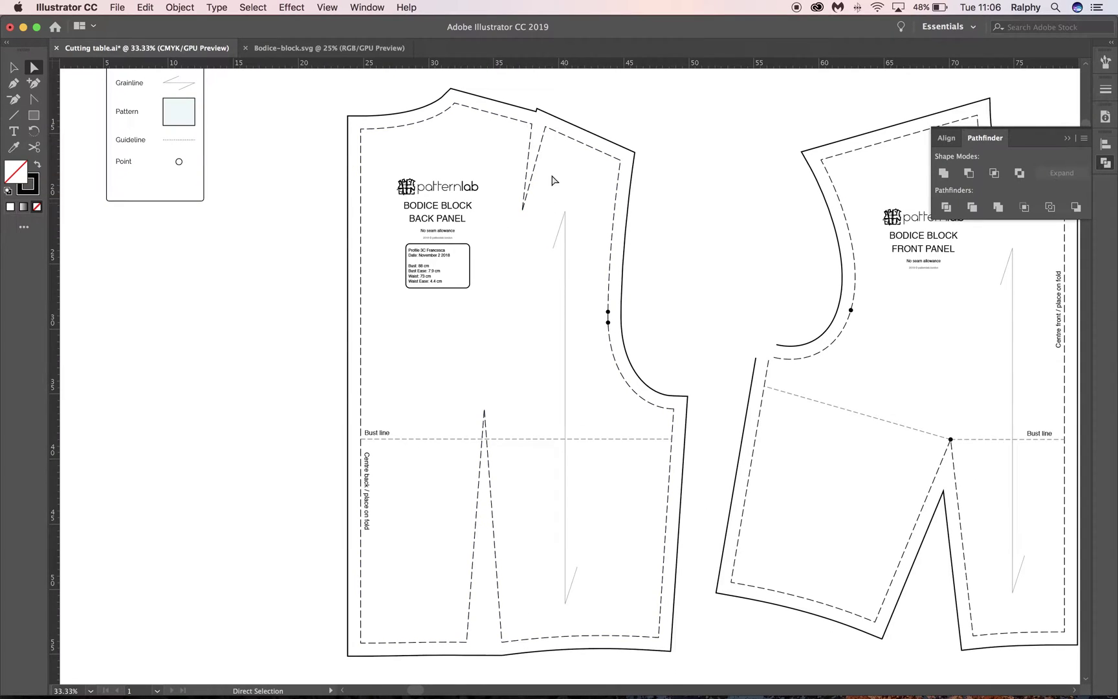
Zoom in on the back panel's outer shoulder line to show its anchors
click(553, 119)
key(super+1)
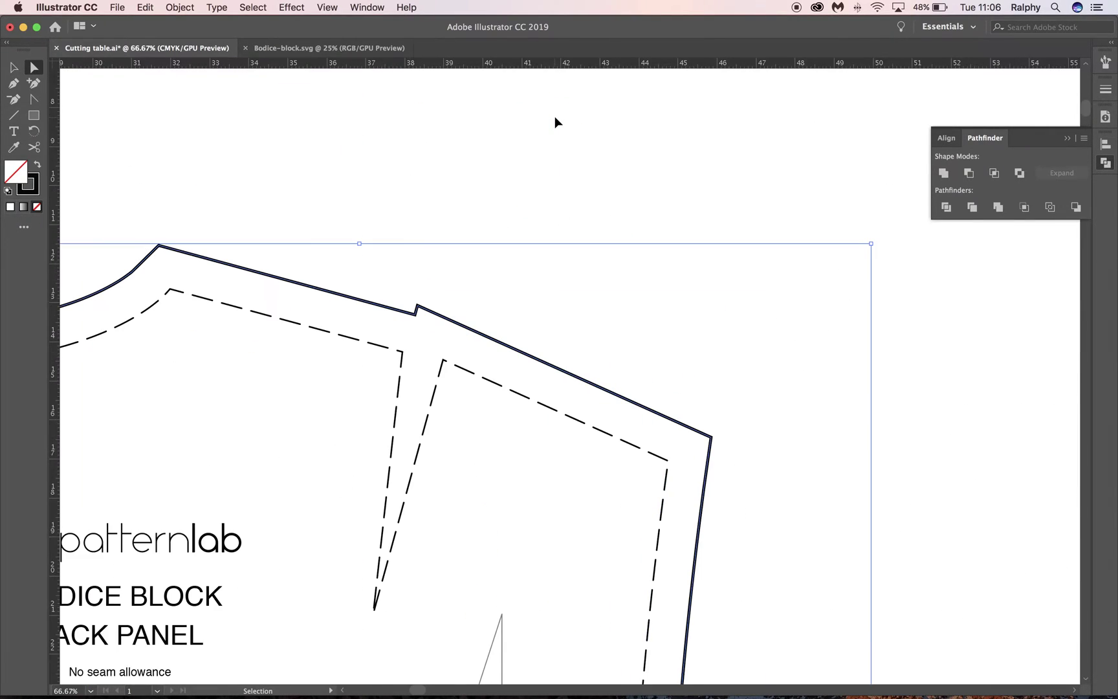
key(super+=)
key(a)
scroll(476, 239, left, 5)
scroll(584, 227, down, 1)
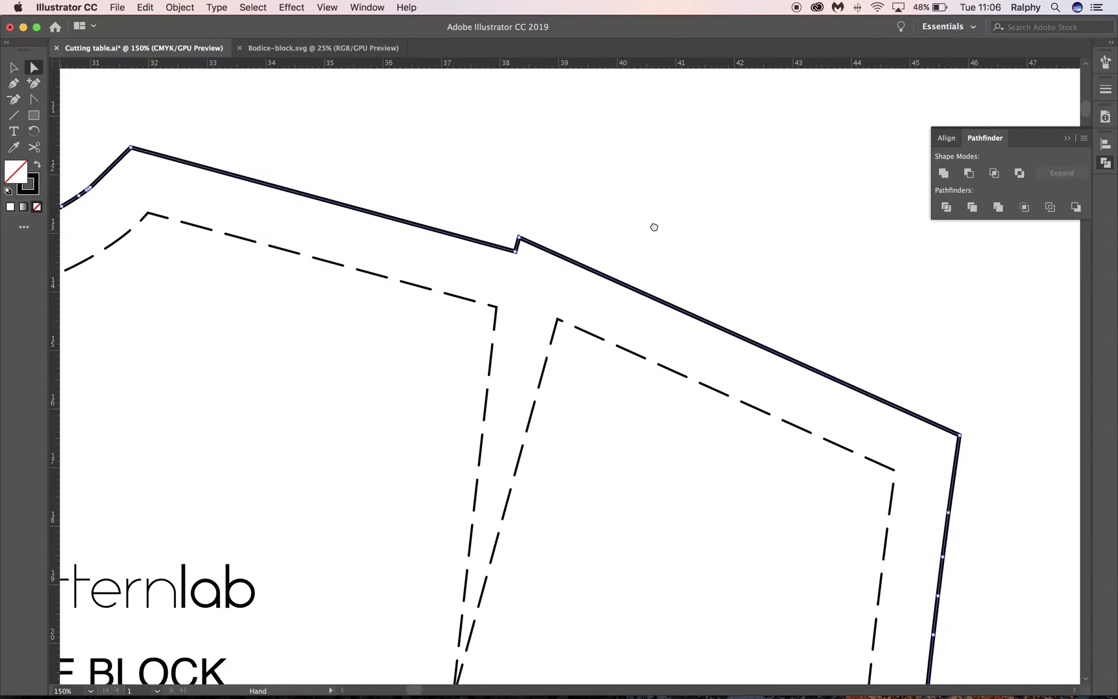
click(709, 218)
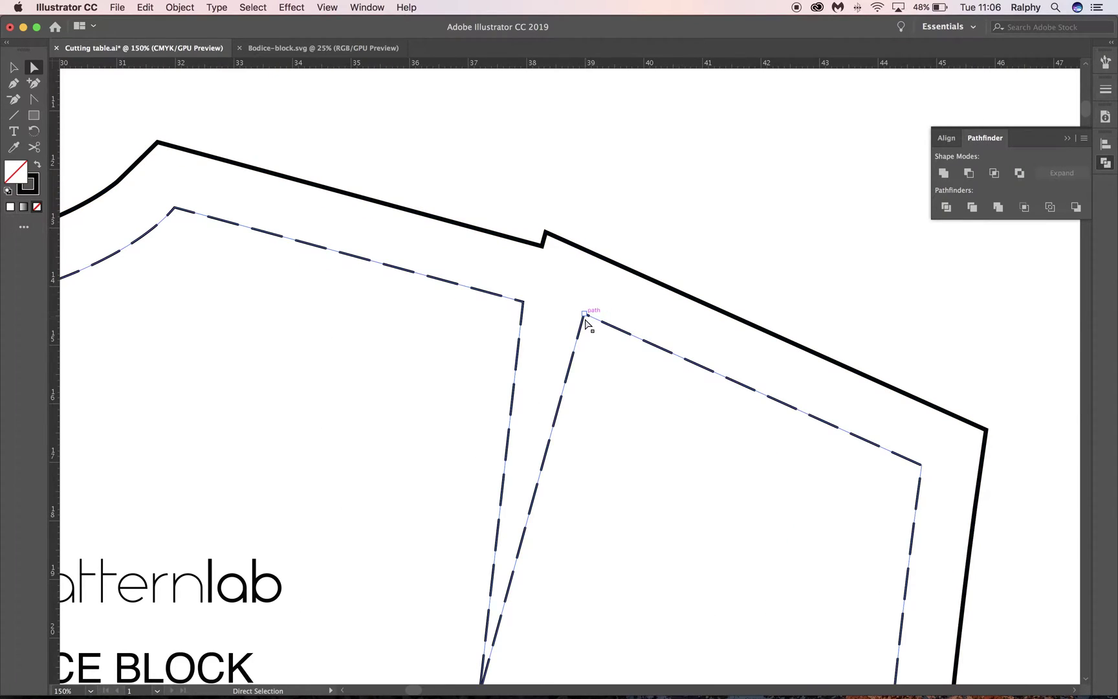
Add an anchor on the outer shoulder line and delete the two notch anchors
click(34, 84)
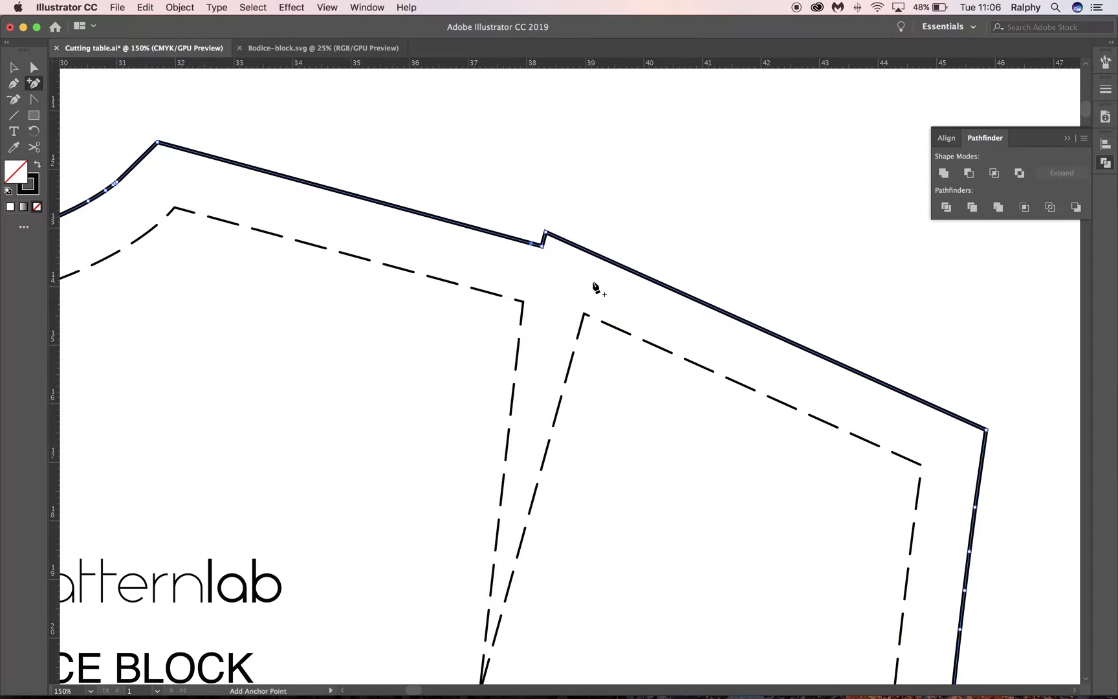
click(600, 256)
click(14, 98)
click(545, 231)
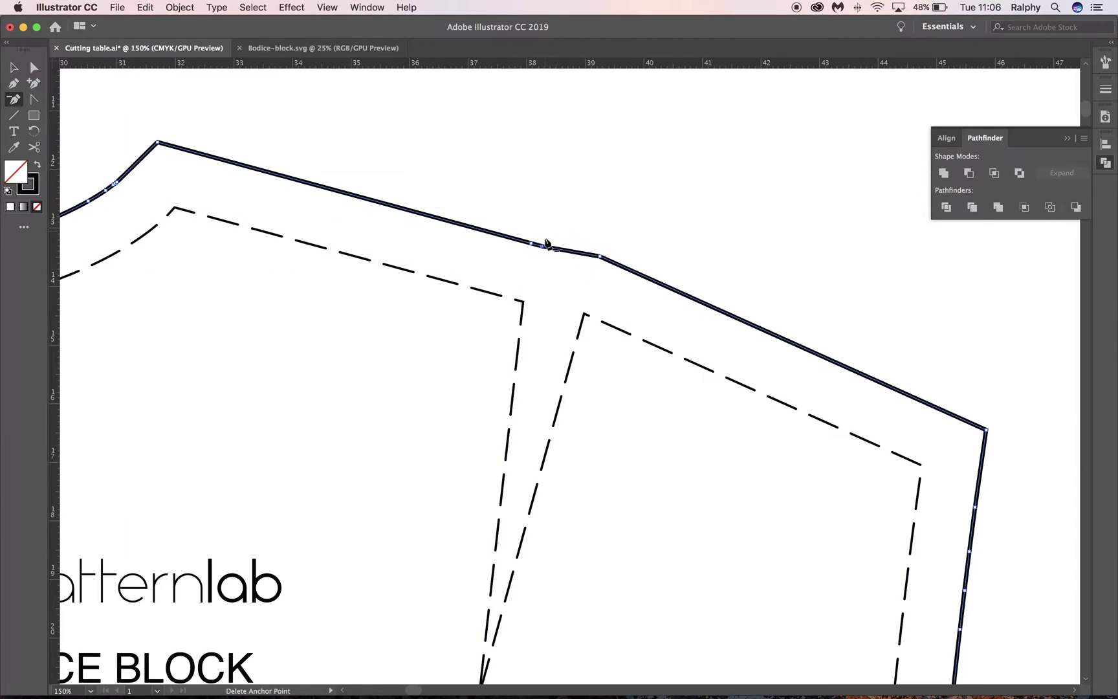
click(542, 246)
key(a)
click(925, 262)
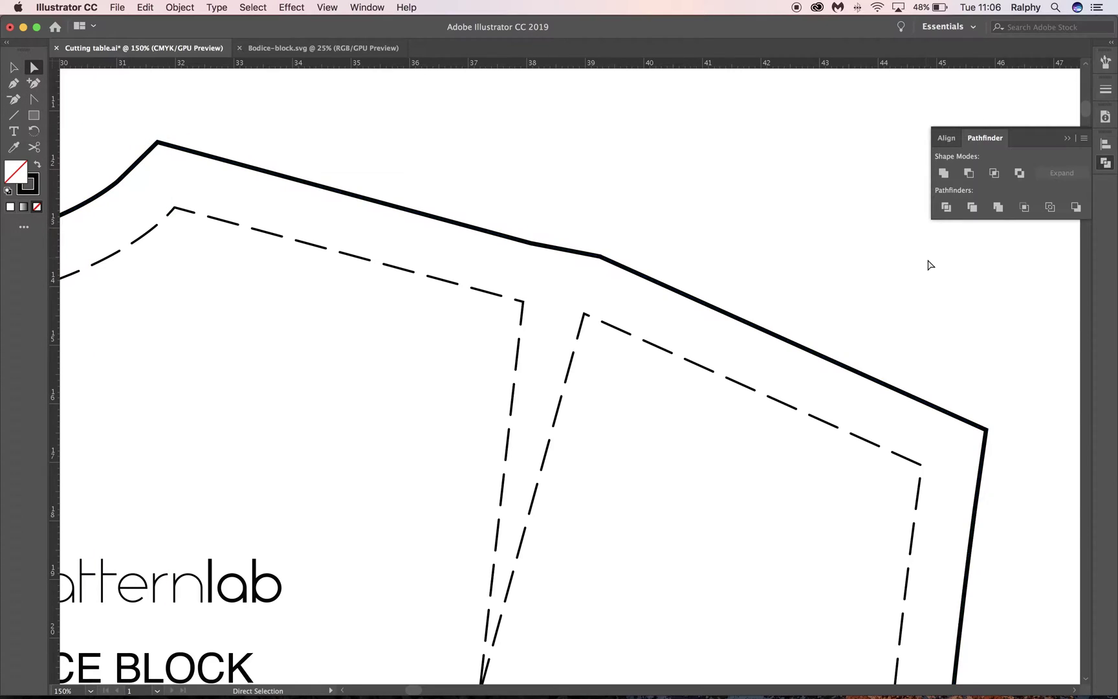
key(super+minus)
key(super+minus)
key(super+minus)
key(super+minus)
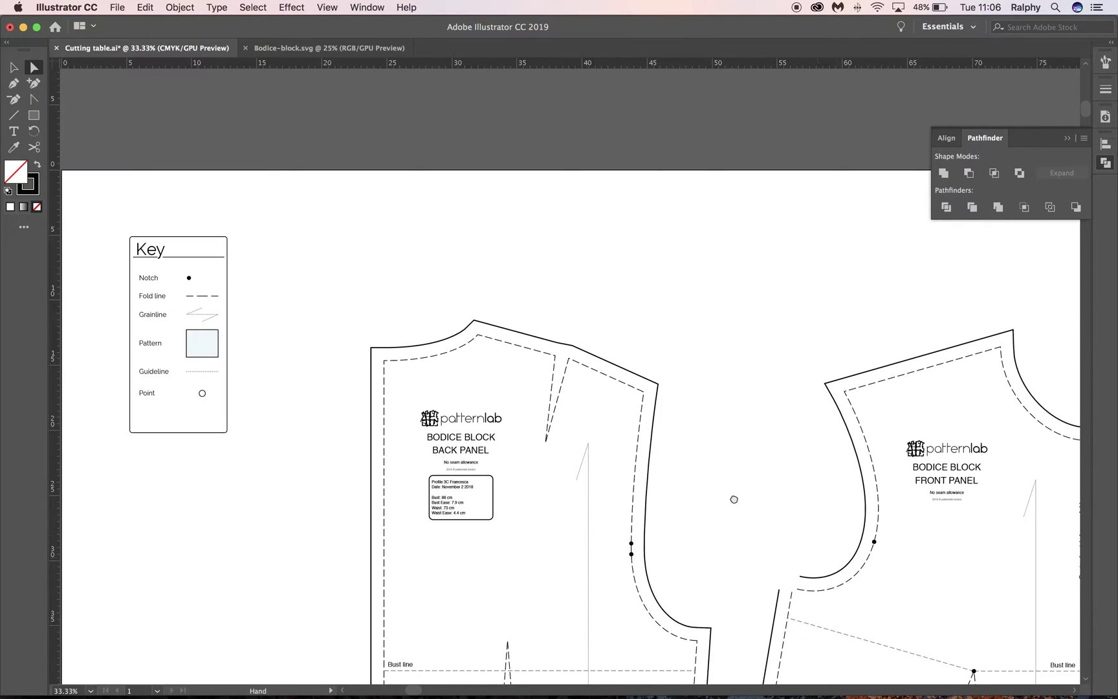
Drag the front side cutting line's top anchor upward past the armhole curve, undoing a stray curve edit
drag(734, 497, 542, 288)
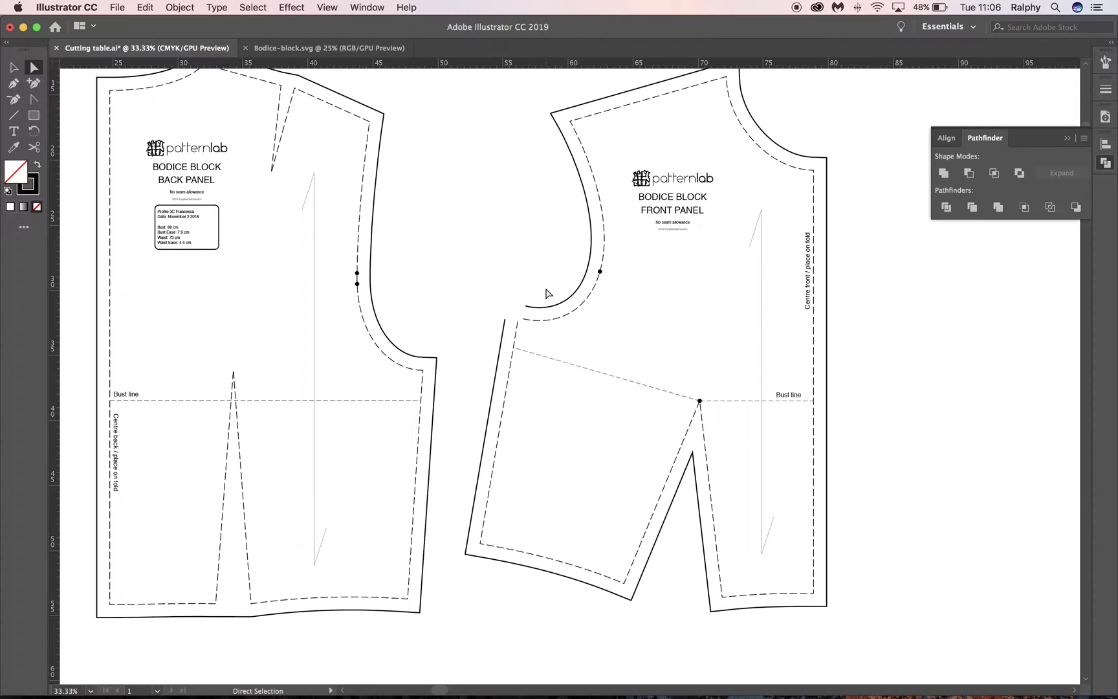
scroll(551, 305, up, 3)
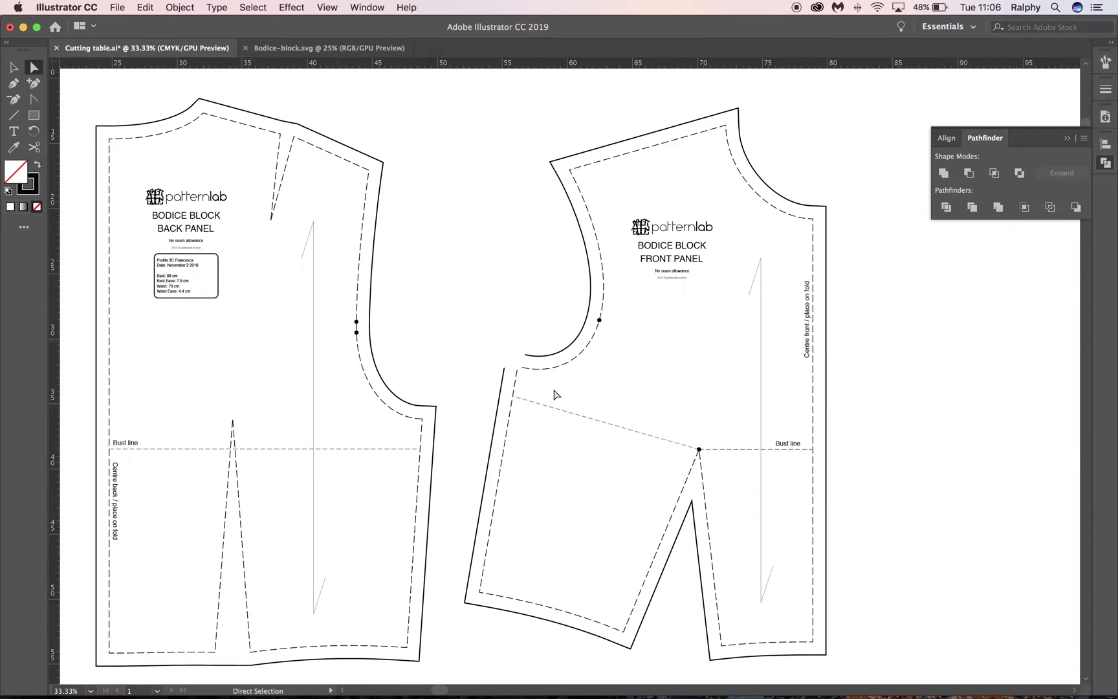
click(549, 358)
key(super+plus)
key(super+plus)
key(super+plus)
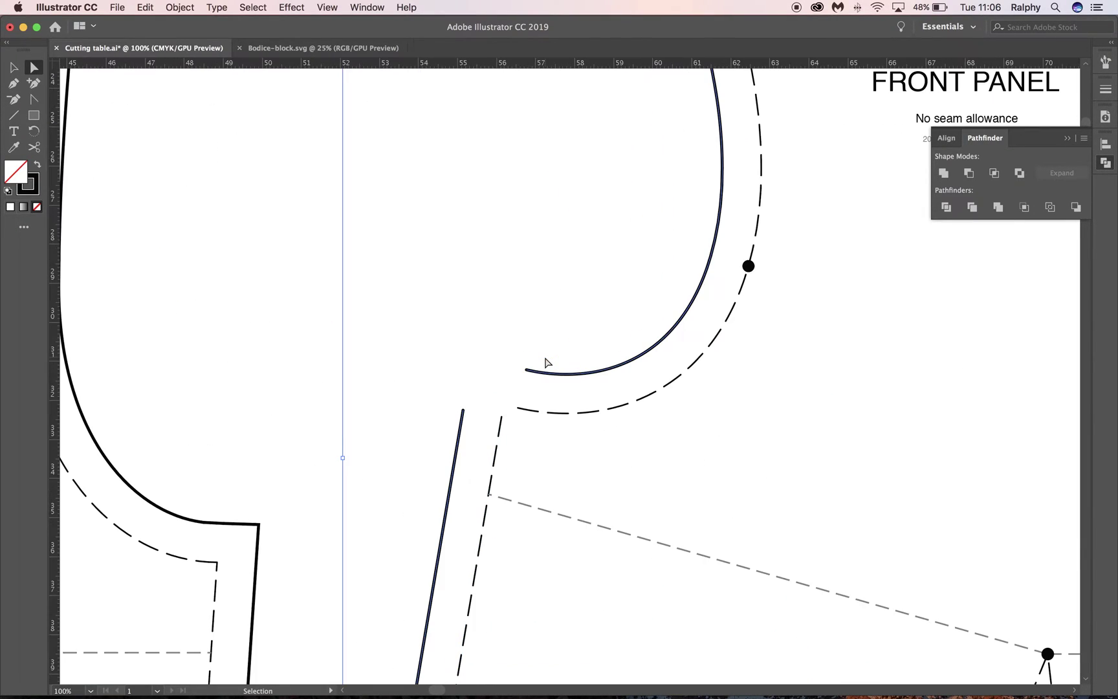
click(473, 403)
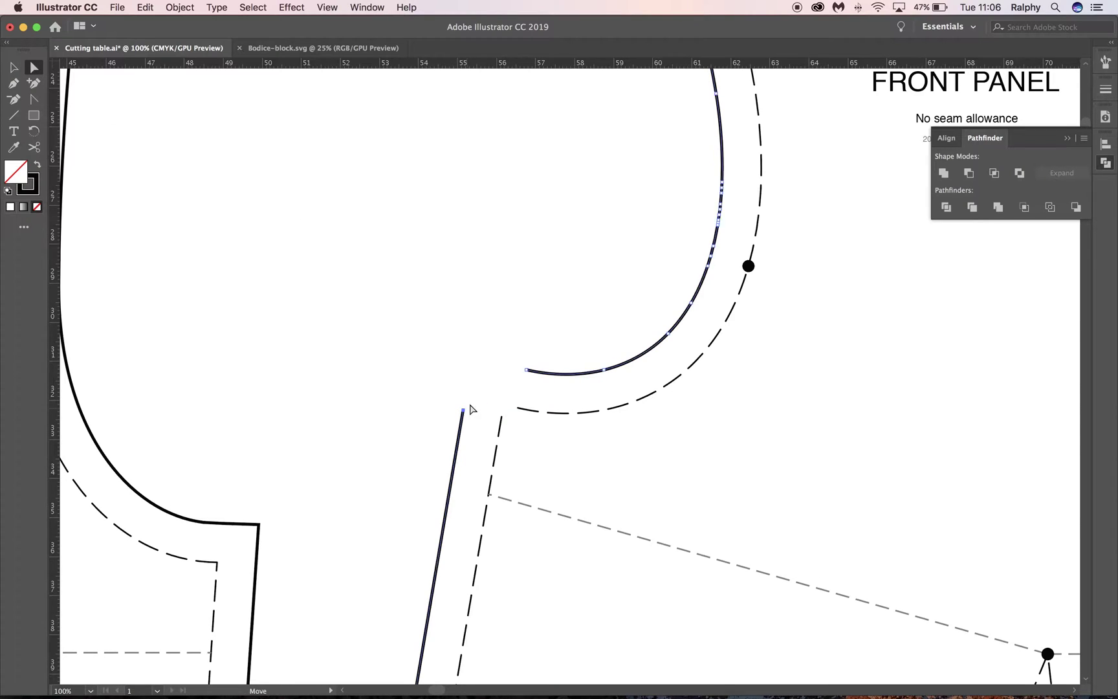
drag(463, 409, 500, 185)
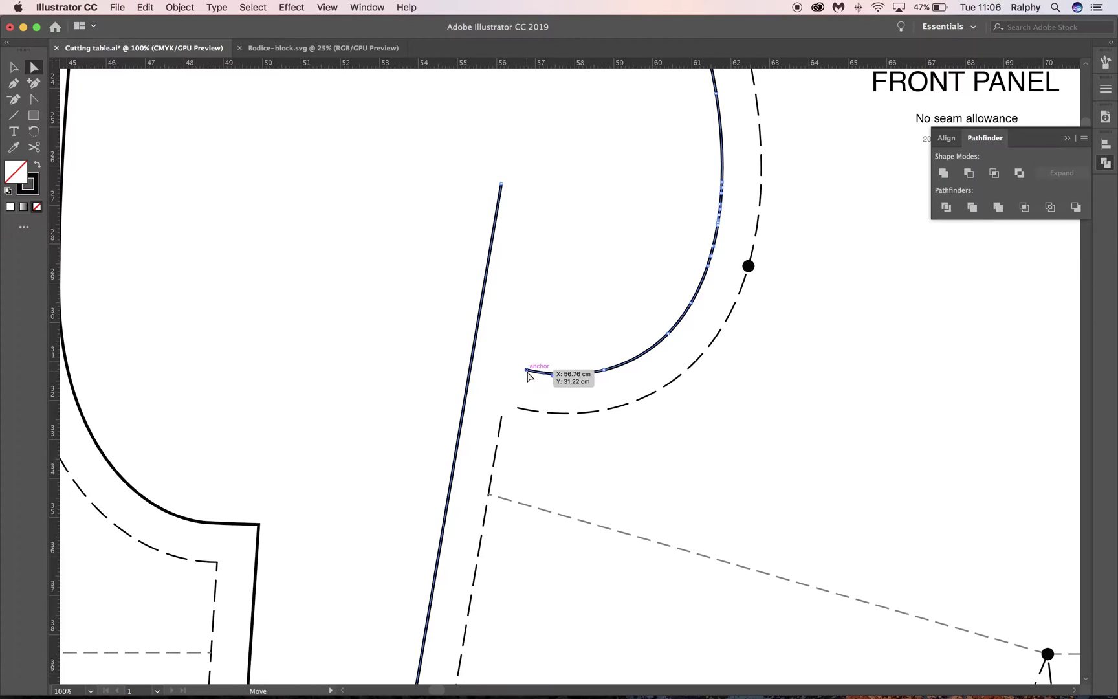
drag(528, 374, 408, 350)
key(cmd+z)
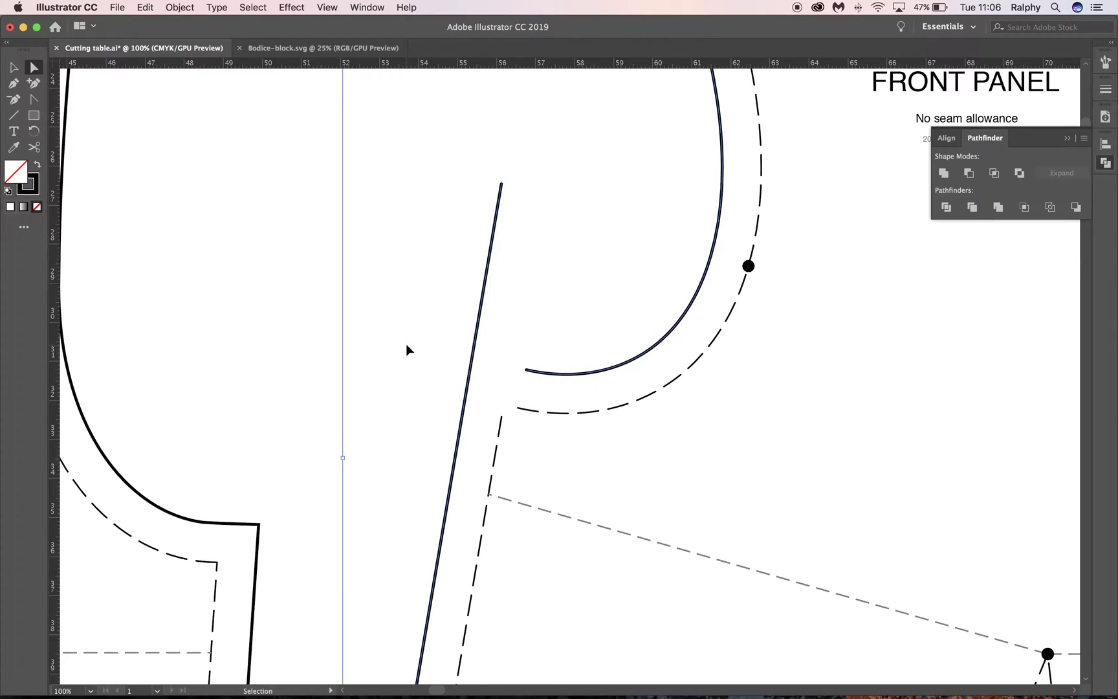
click(351, 221)
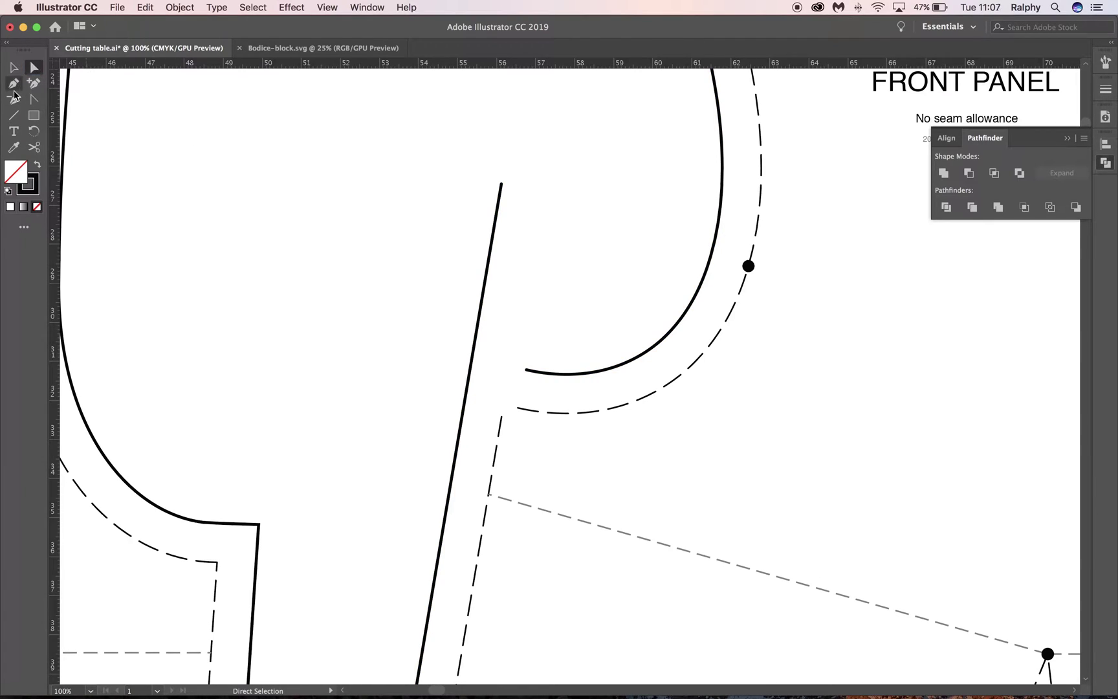
With the Pen, run the armhole curve to a corner left of the side line and join it to the side-line top
click(16, 85)
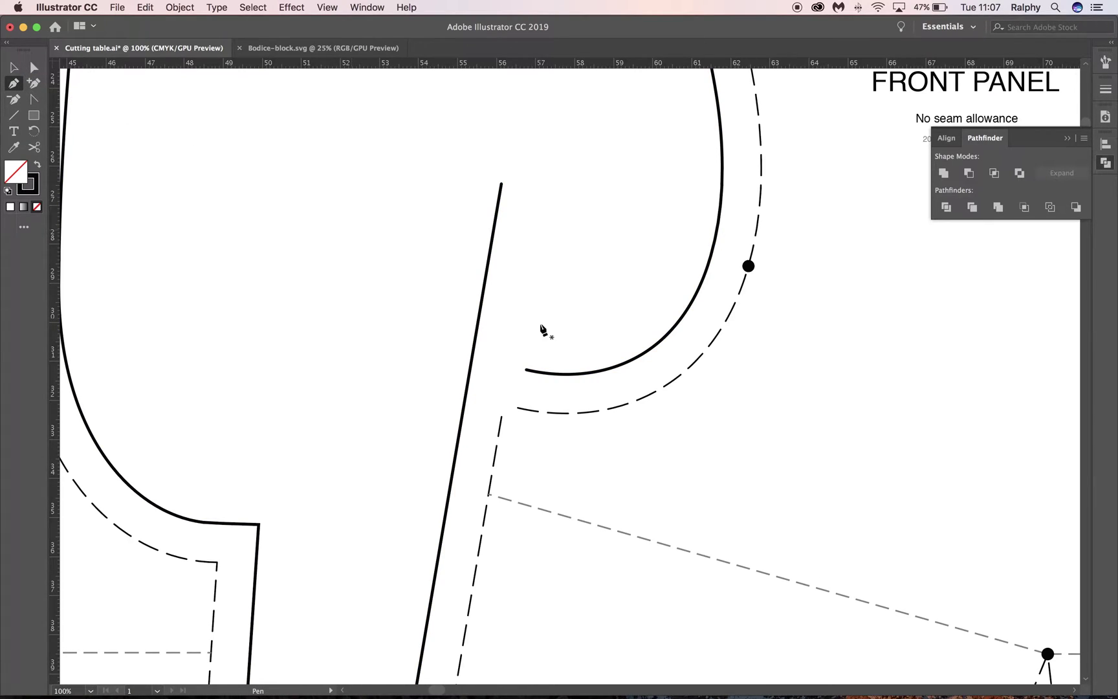
click(527, 372)
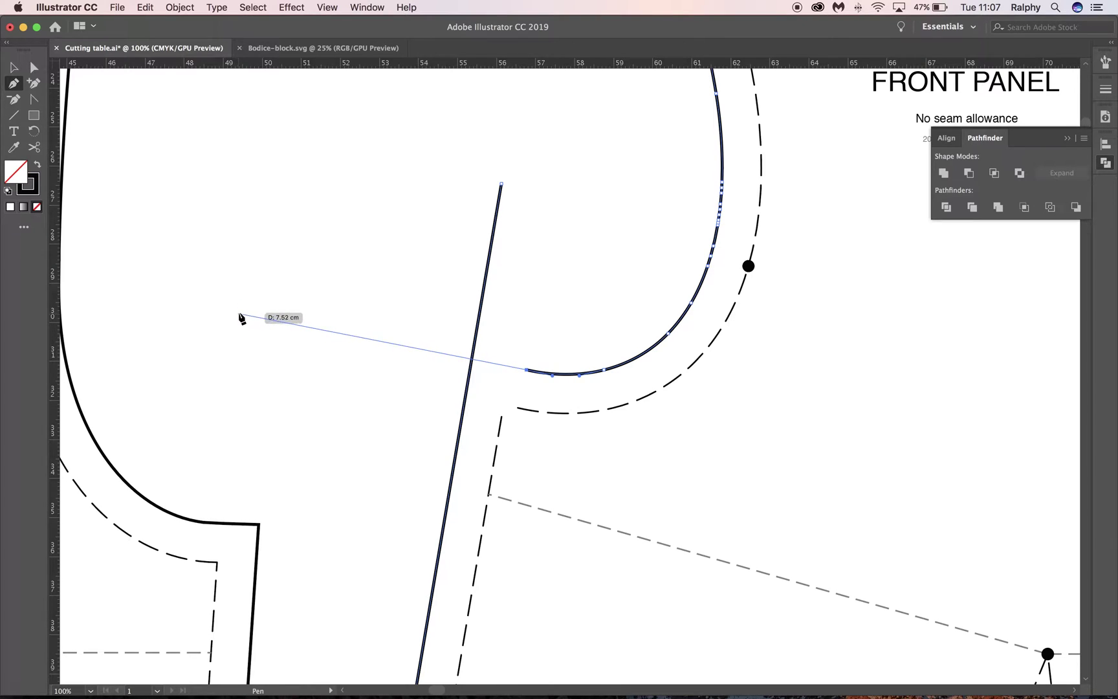
click(237, 314)
click(502, 185)
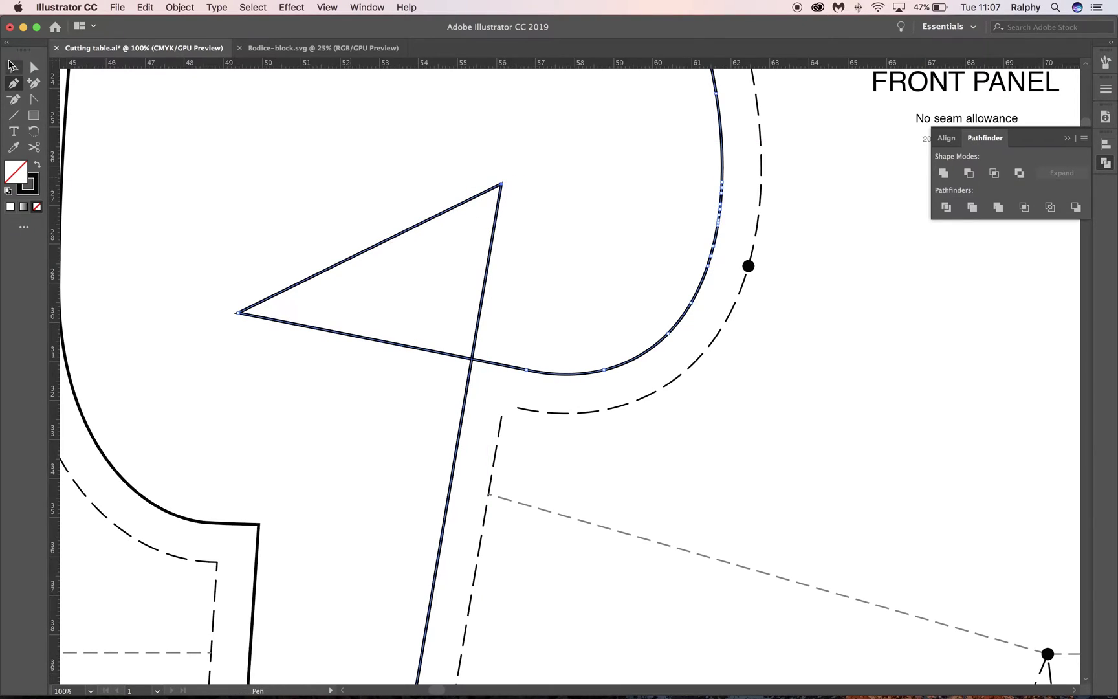
click(42, 70)
click(531, 342)
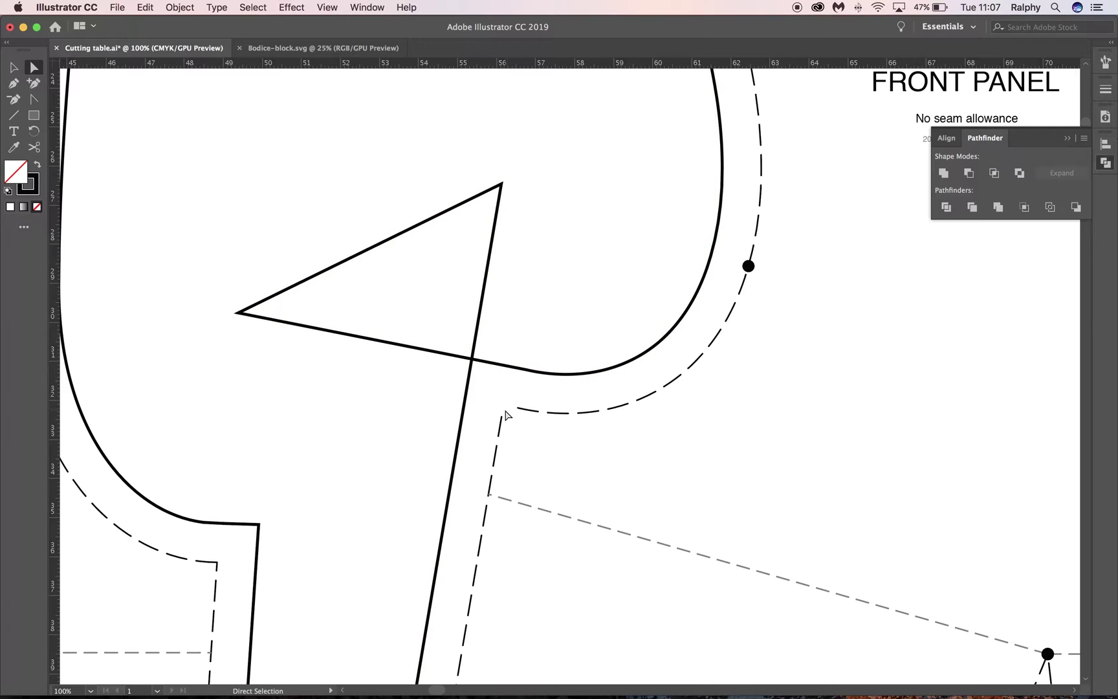
Pull the dashed seam line's end up and close it into a dashed dart triangle
drag(504, 417, 524, 278)
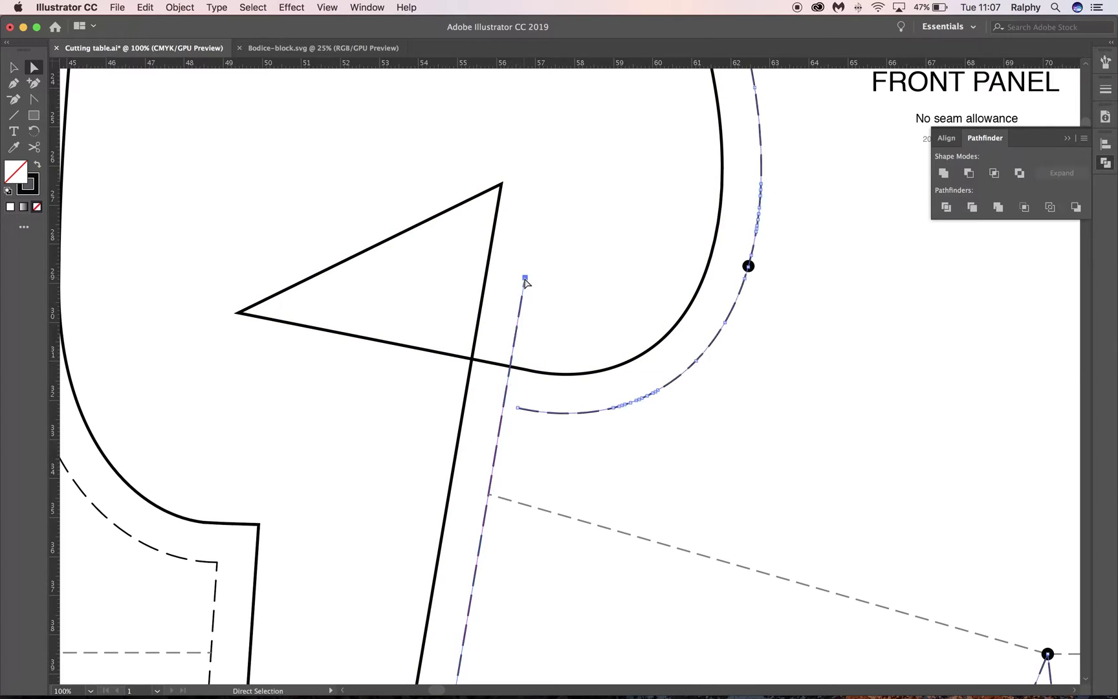
click(14, 83)
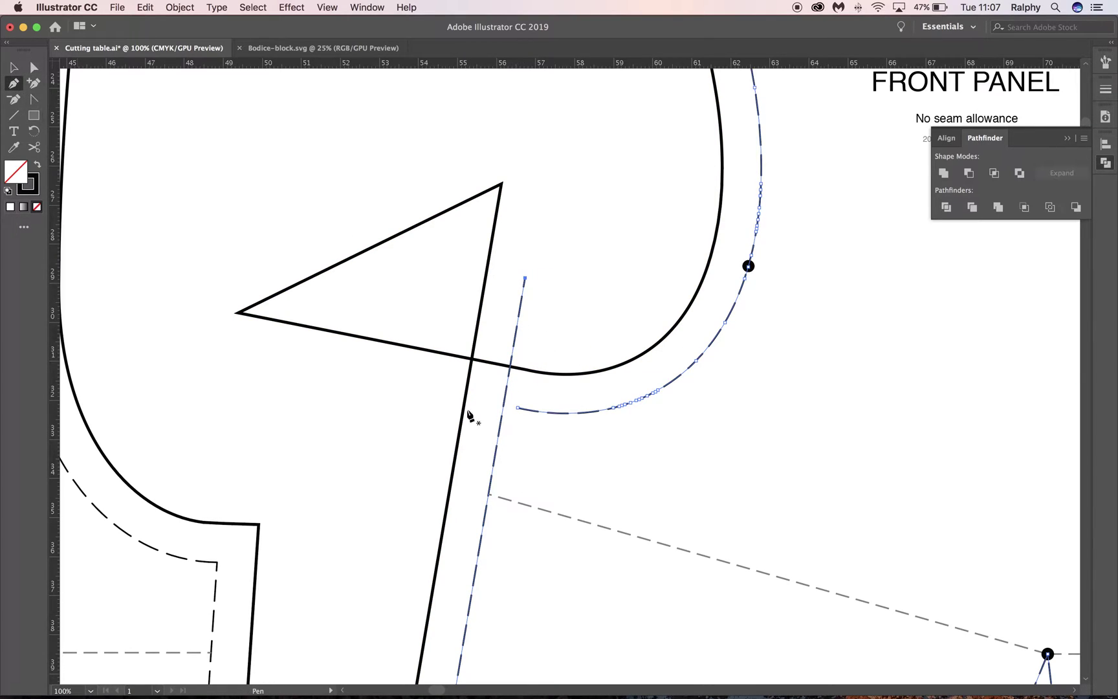
click(517, 407)
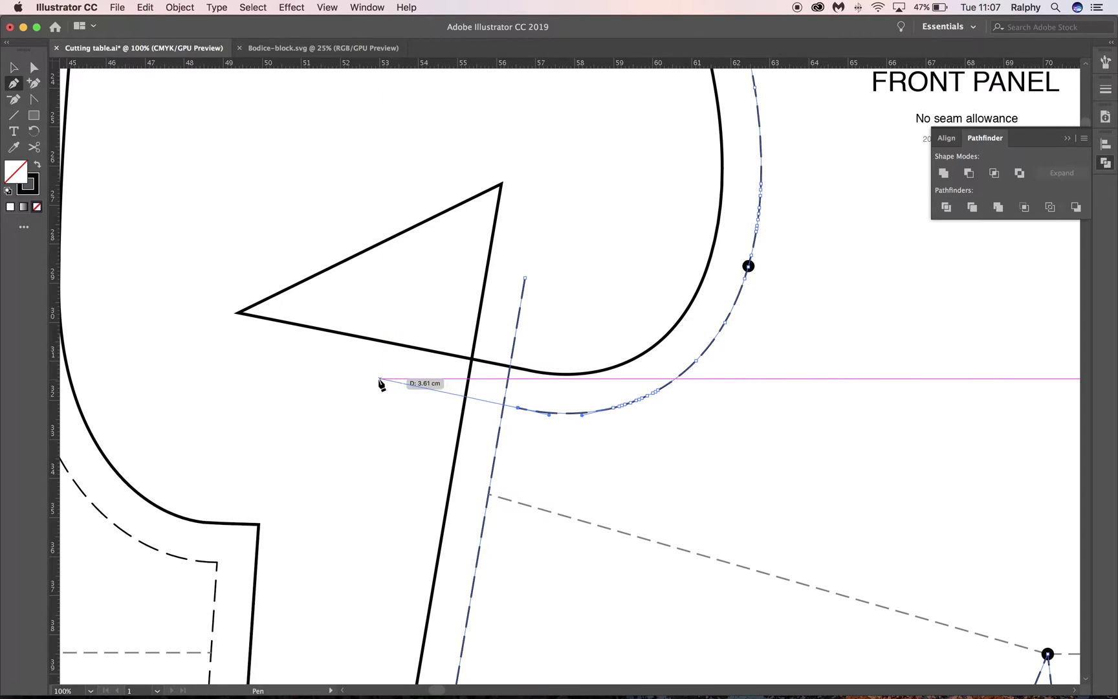
click(217, 350)
click(525, 278)
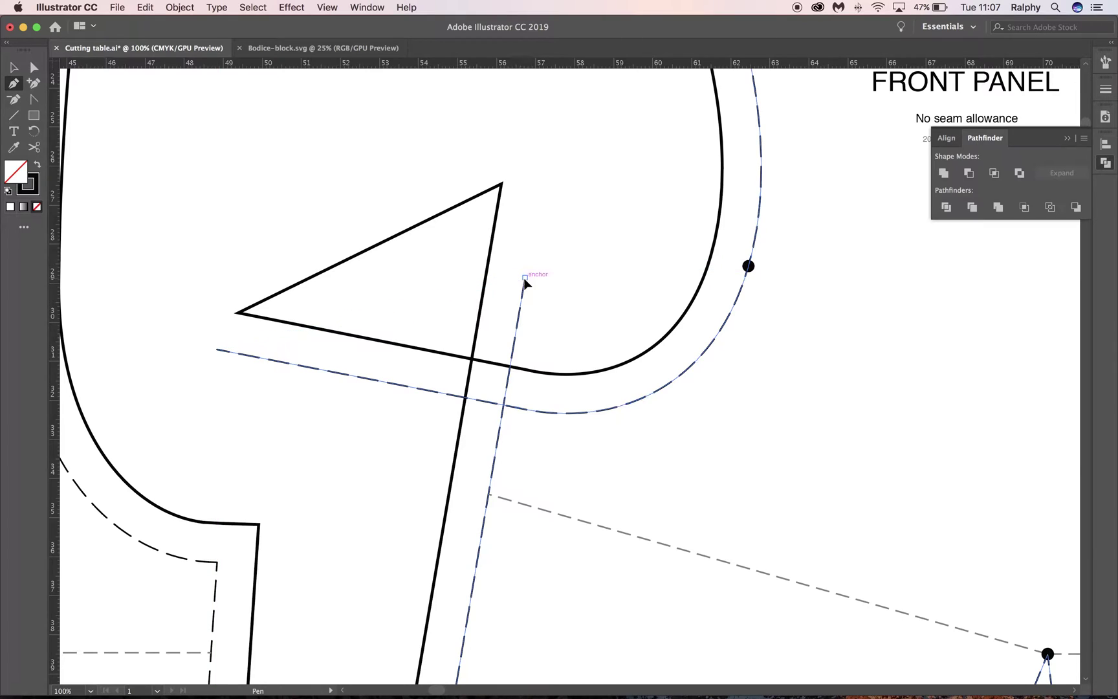
click(33, 67)
click(579, 294)
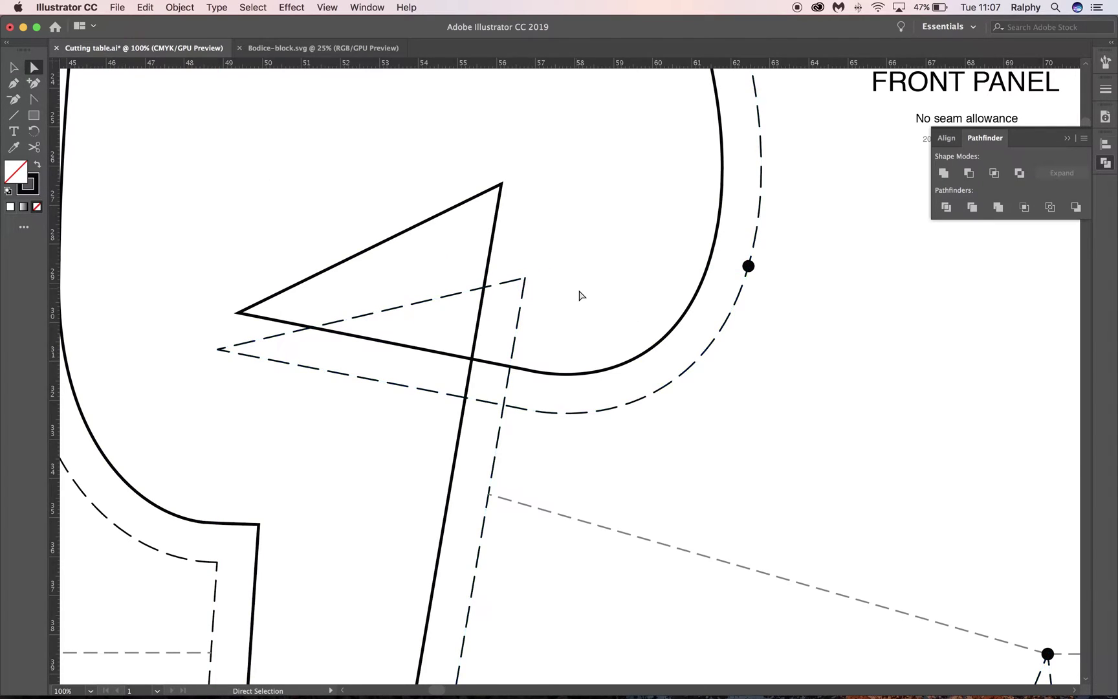
key(super+minus)
key(super+minus)
scroll(623, 358, down, 5)
scroll(623, 357, right, 2)
Zoom in on the front hem corners and select the solid cutting outline to show its anchors
key(super+plus)
key(super+plus)
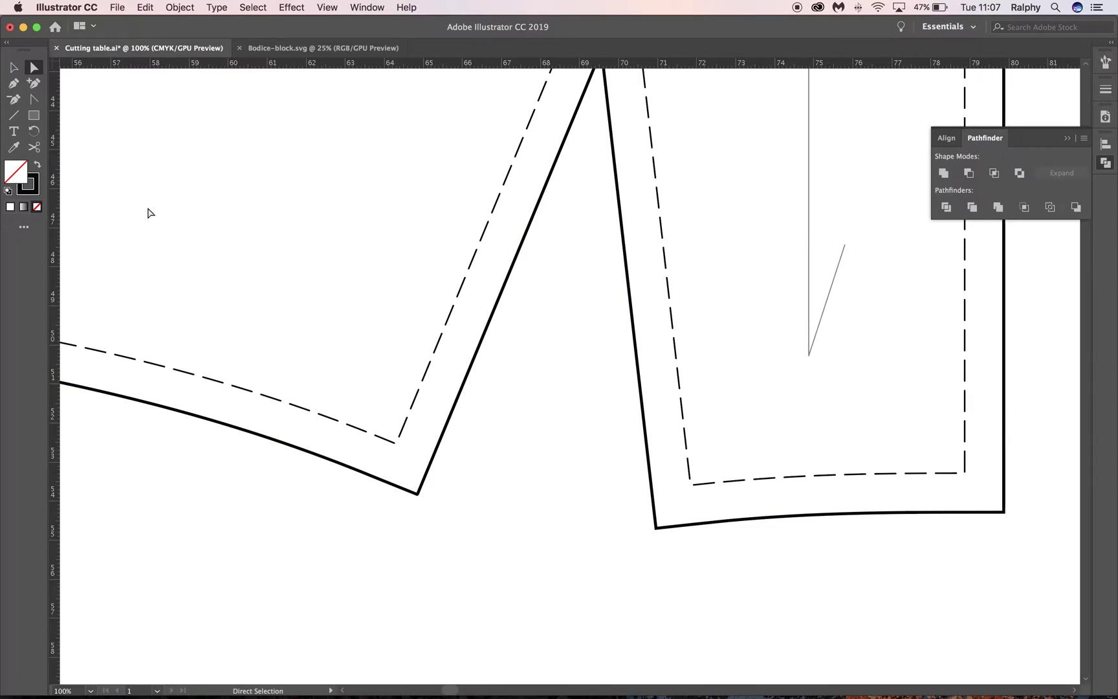
click(35, 84)
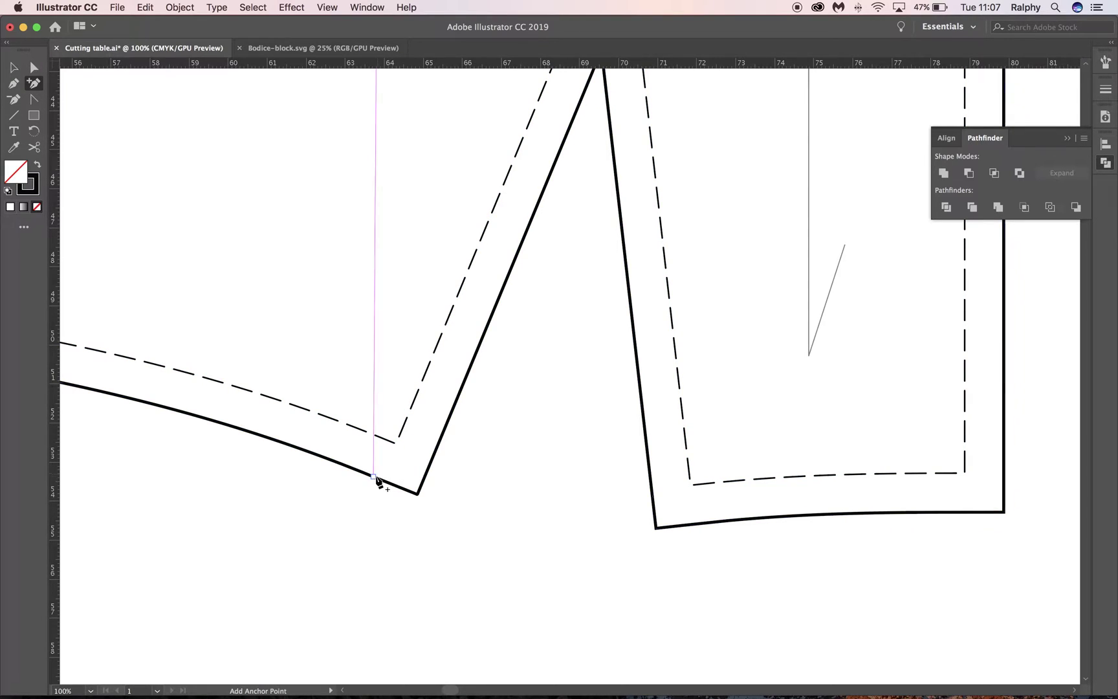
key(super)
key(super+equal)
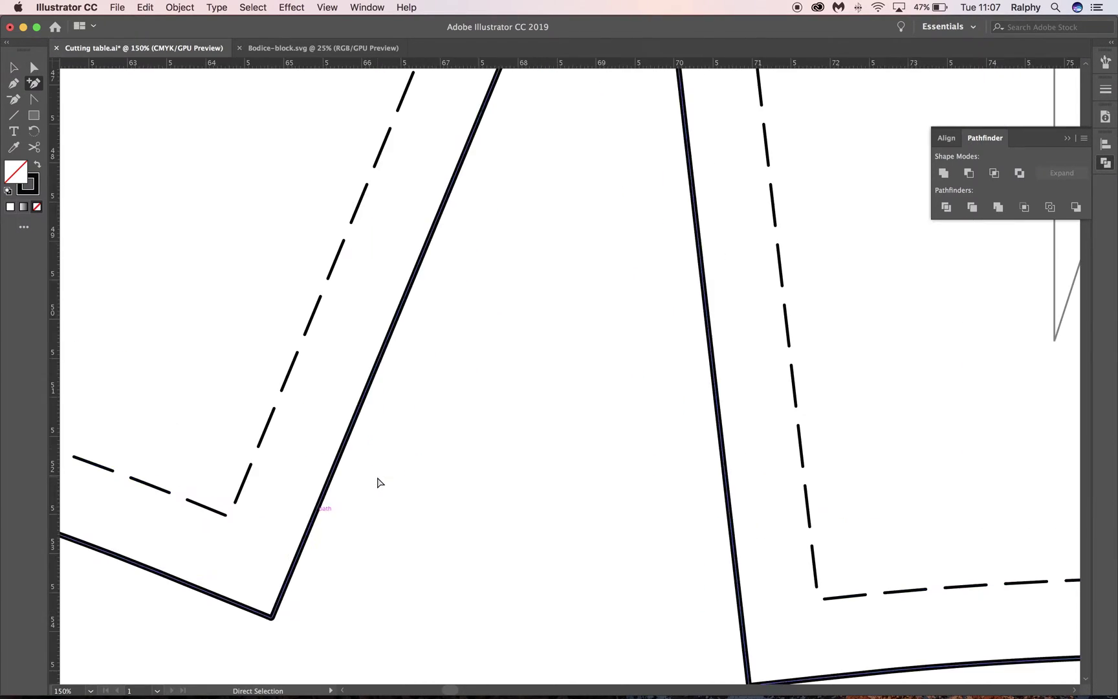
scroll(584, 411, left, 5)
scroll(584, 411, down, 2)
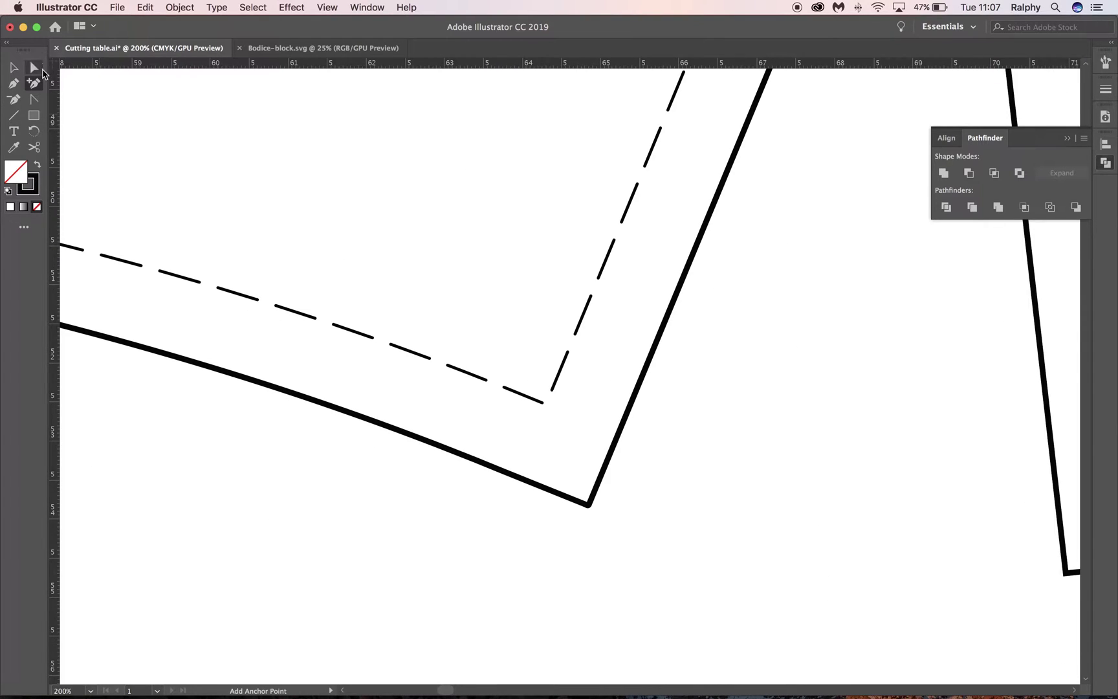
key(a)
click(280, 390)
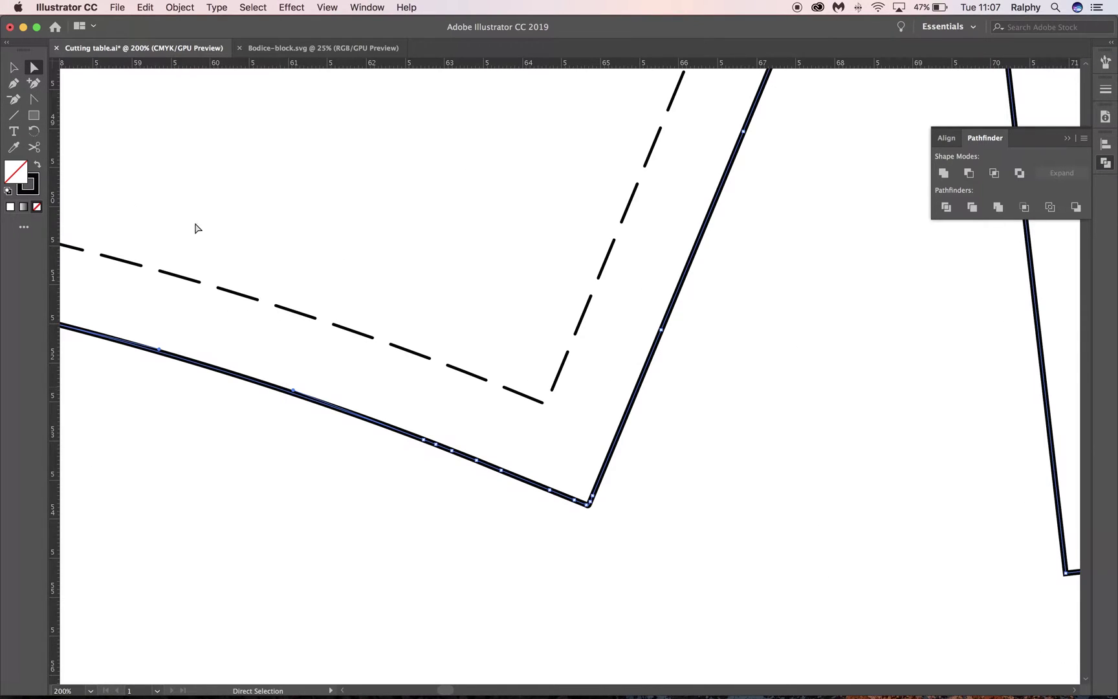
click(33, 83)
drag(868, 454, 340, 369)
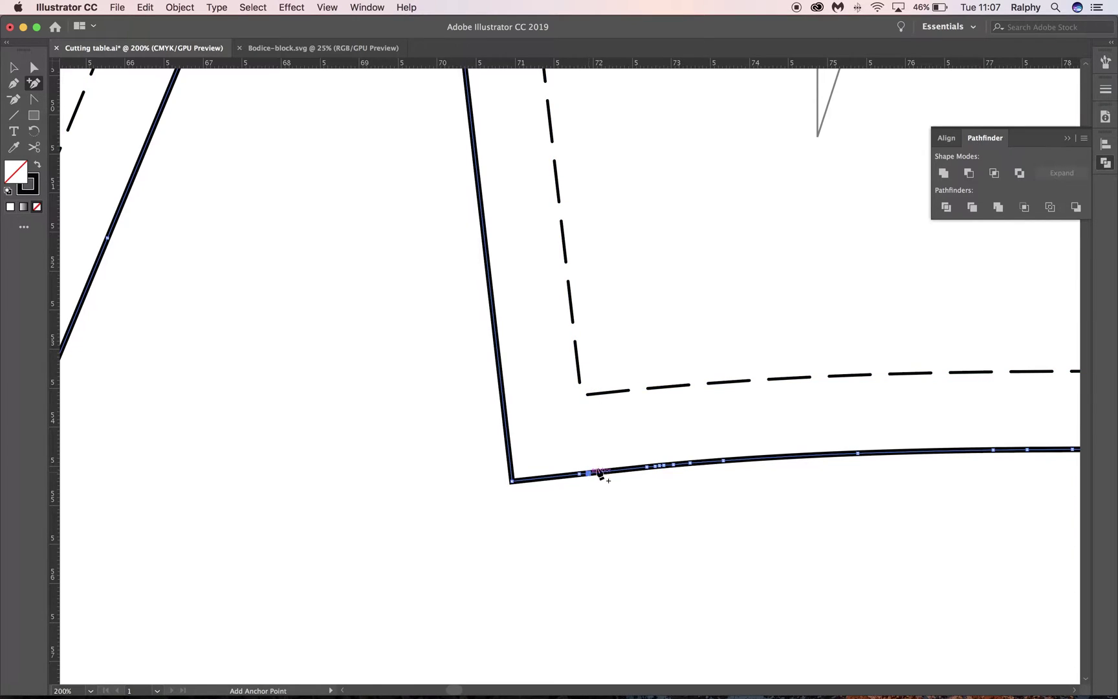
key(super+minus)
scroll(381, 312, up, 2)
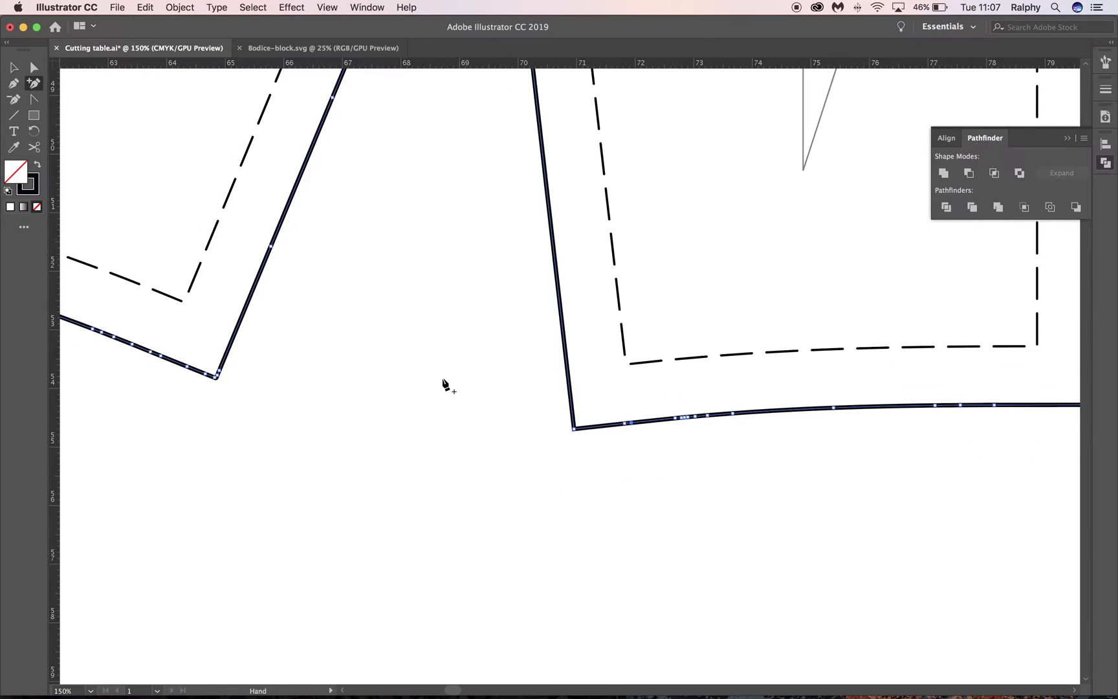
Delete the three extra anchors at the left dart corner and the right dart corner anchor
click(14, 98)
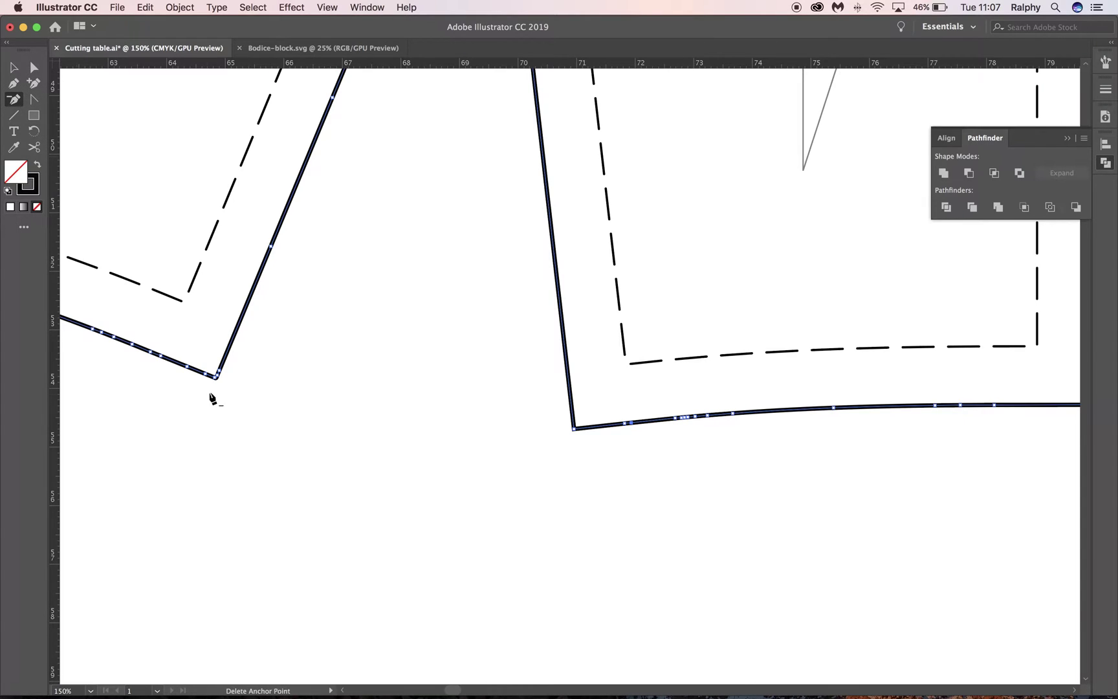
click(216, 375)
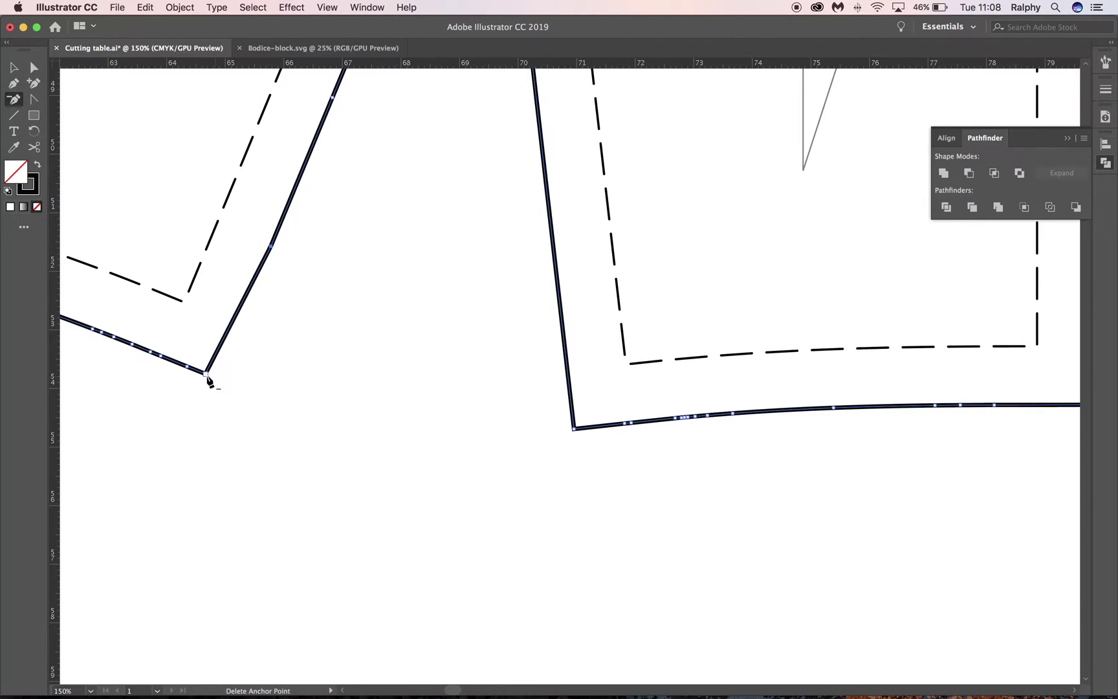
click(205, 373)
click(188, 366)
click(572, 429)
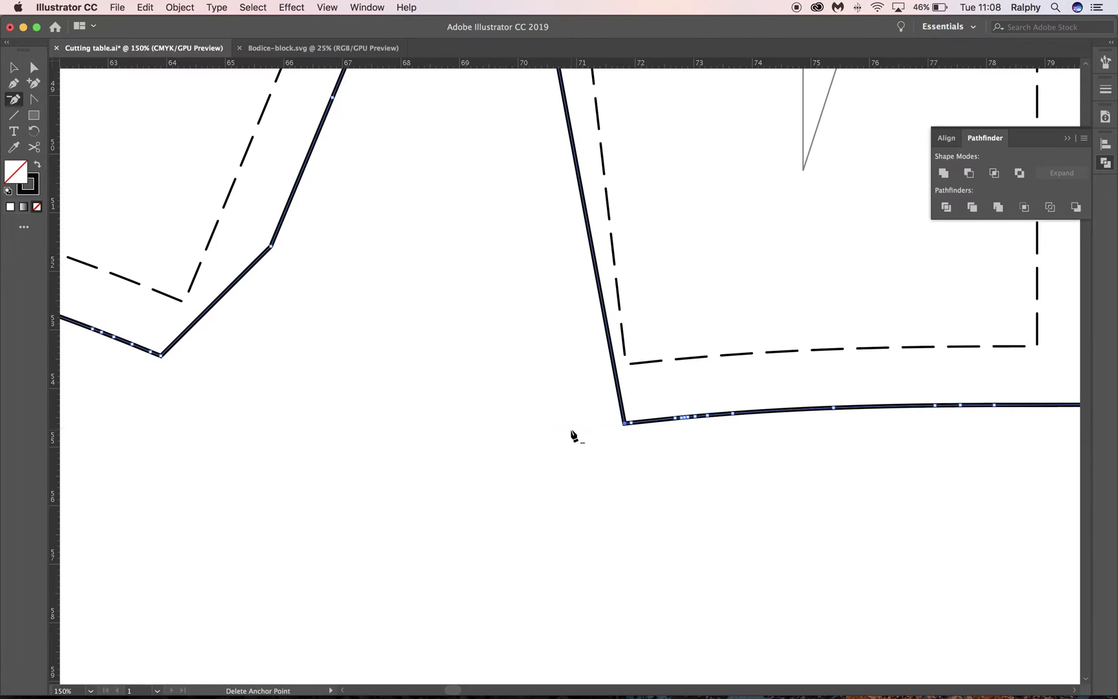
Delete the dart's left-leg, corner and apex anchors so the hem runs straight
drag(485, 195, 500, 261)
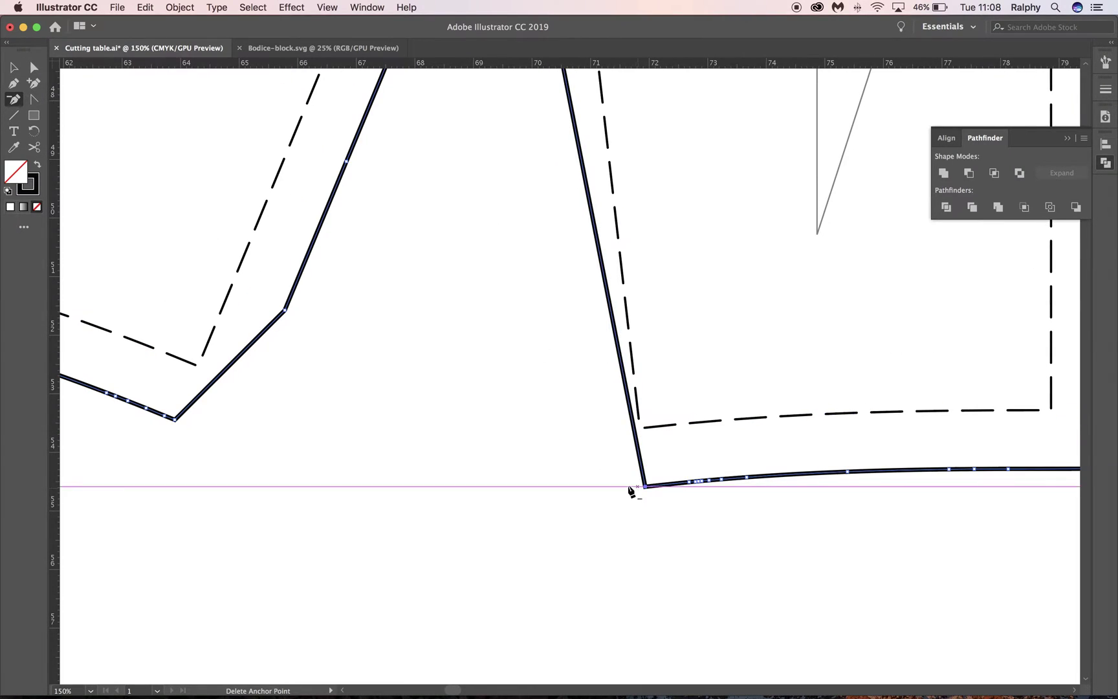
scroll(455, 471, up, 10)
click(312, 591)
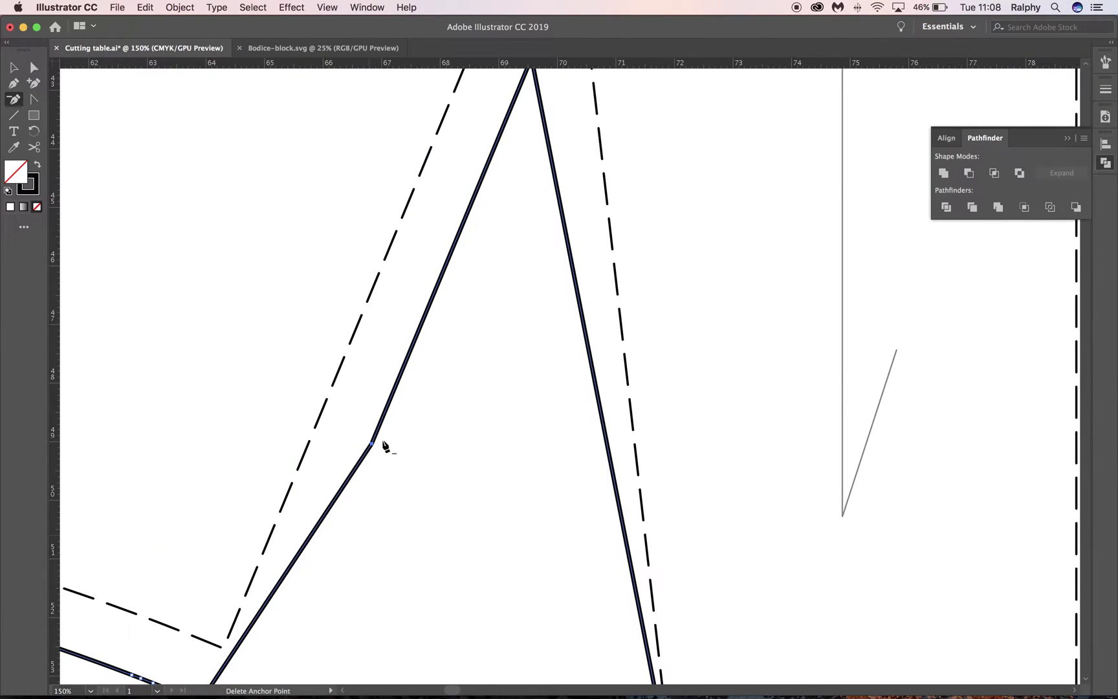
click(372, 444)
scroll(516, 217, up, 4)
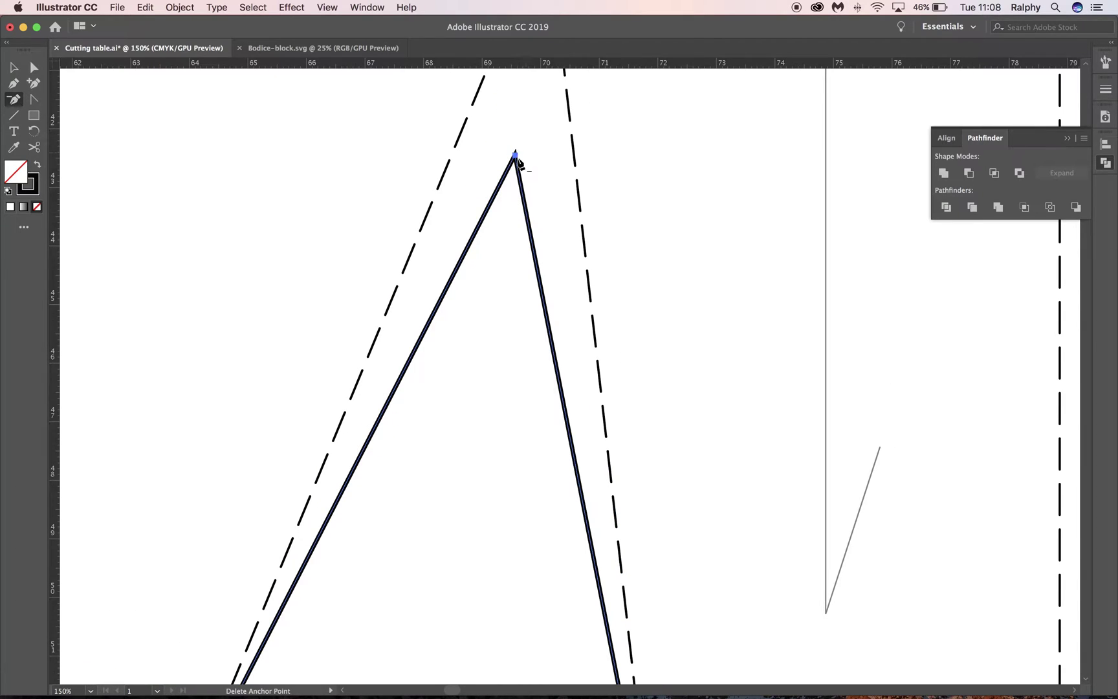
click(518, 158)
drag(535, 675, 571, 172)
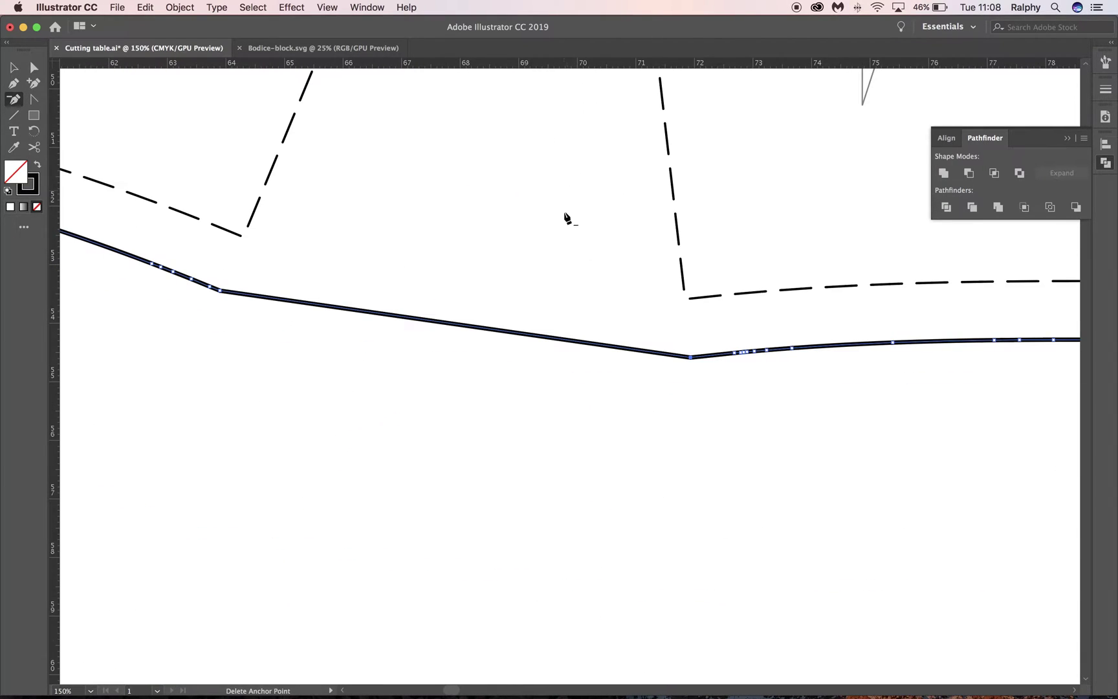
key(a)
scroll(564, 224, down, 3)
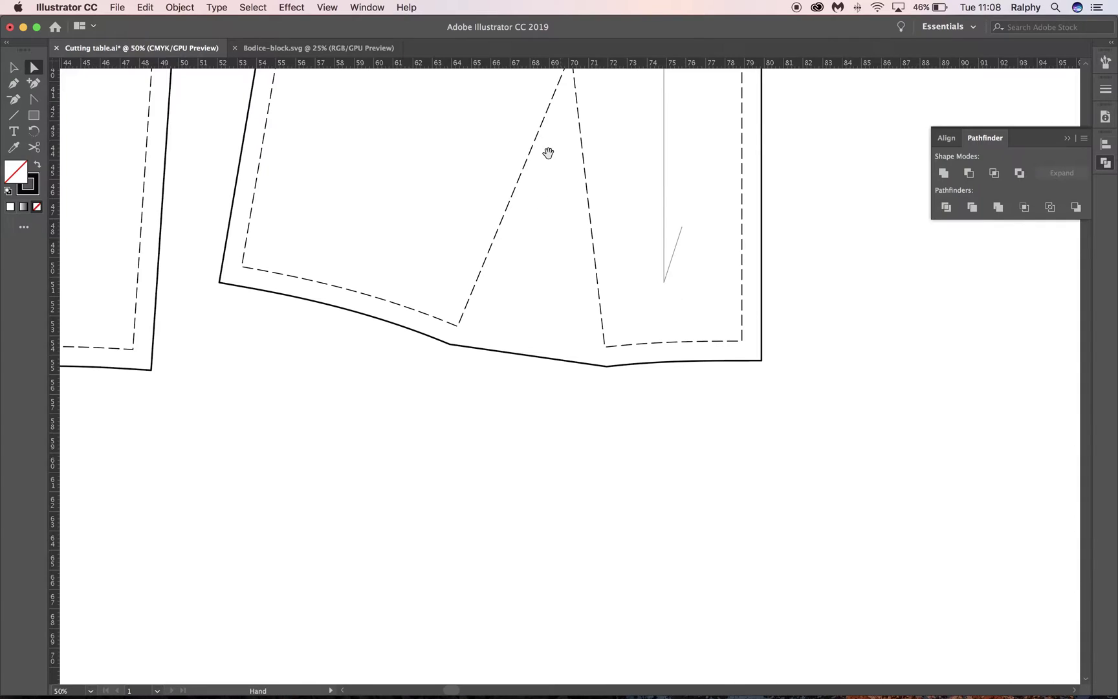
Delete the solid dart triangle near the front armhole
drag(549, 152, 571, 621)
key(a)
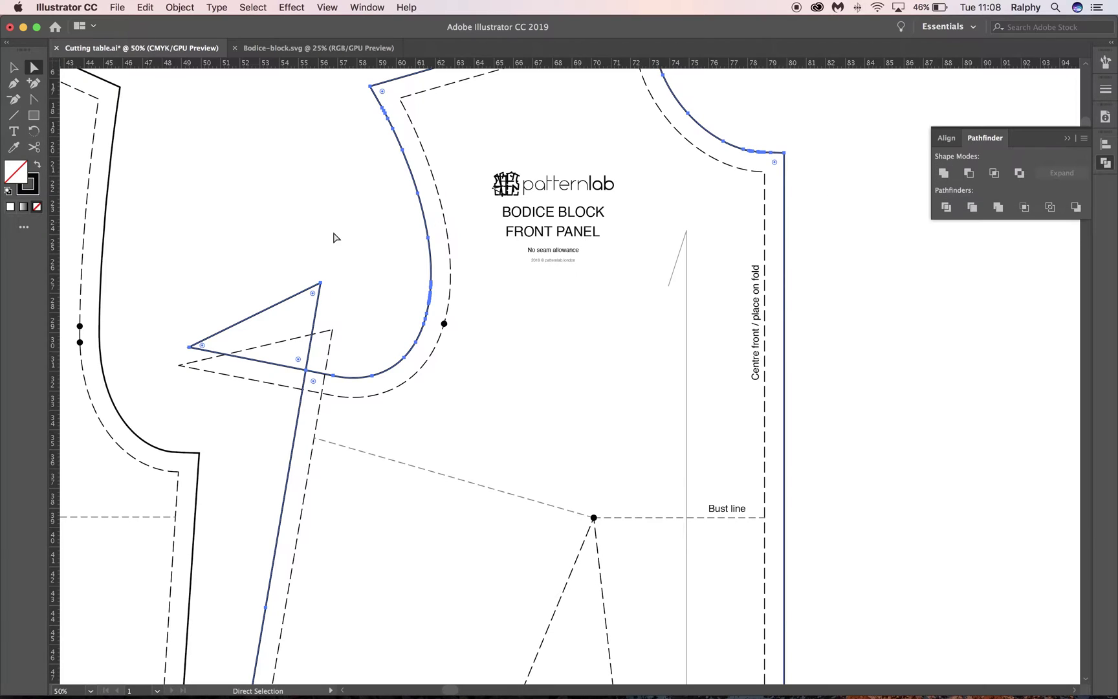
click(285, 312)
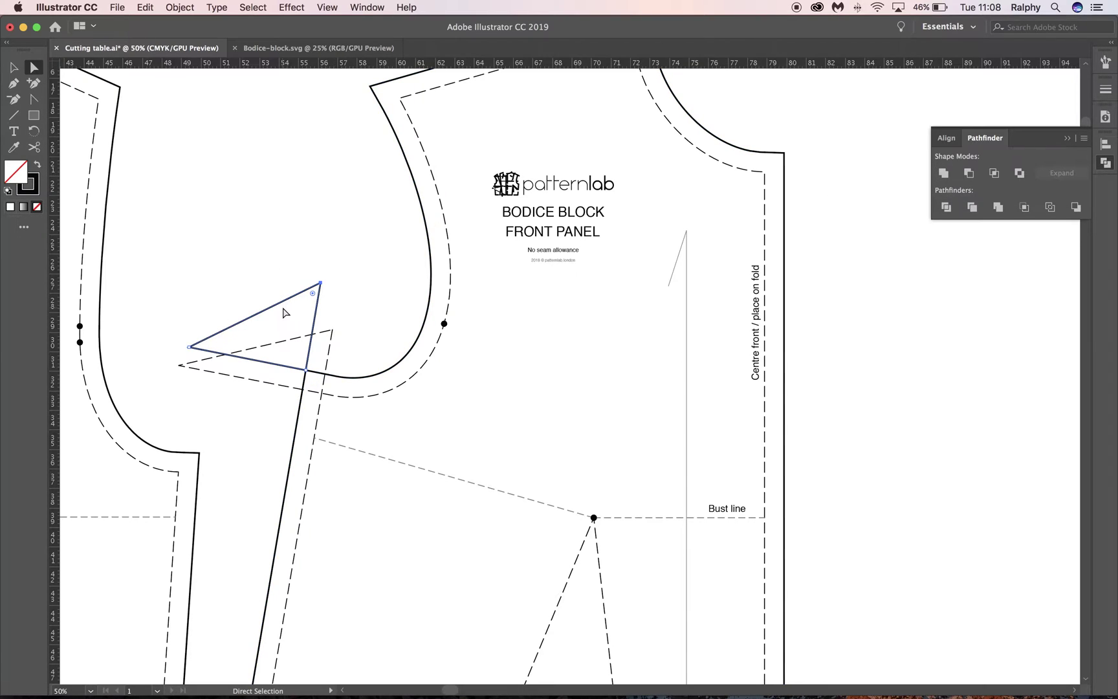
key(Delete)
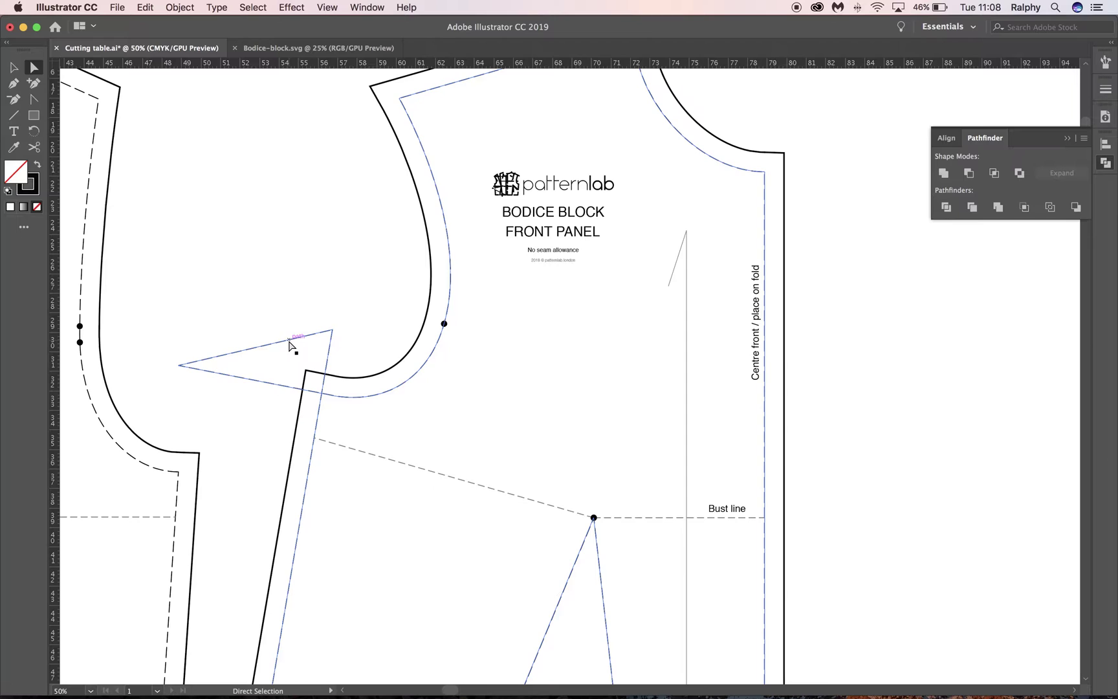
Unite the dashed triangle into the seam line, remove the leftover triangle and zoom out
click(289, 341)
click(942, 173)
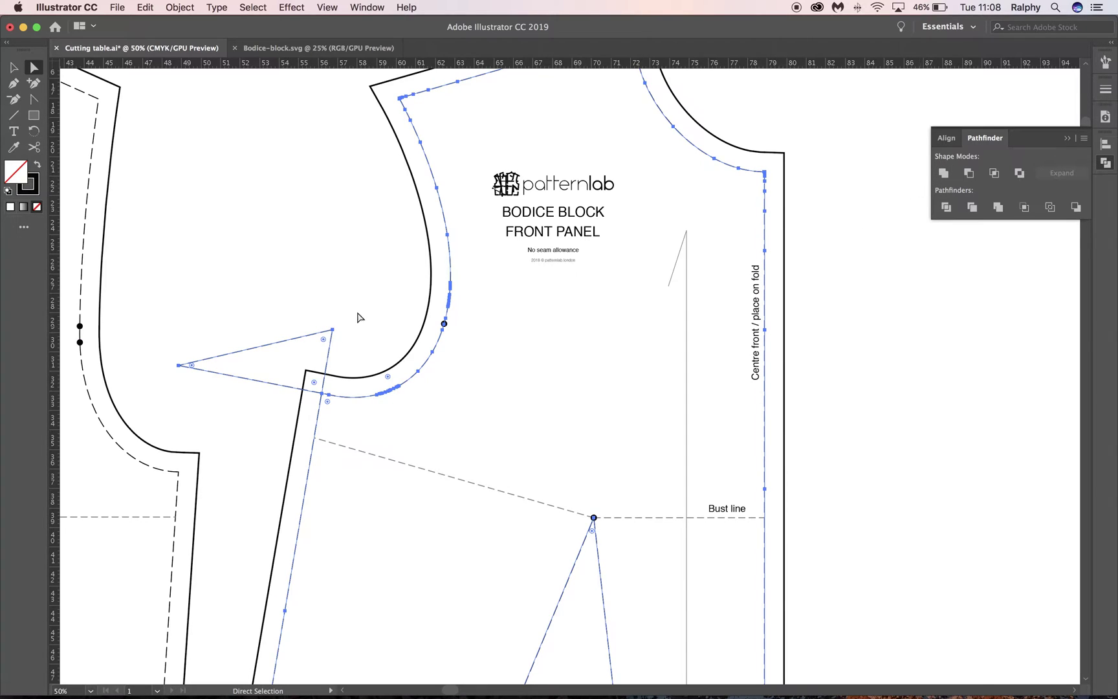
click(361, 318)
click(301, 351)
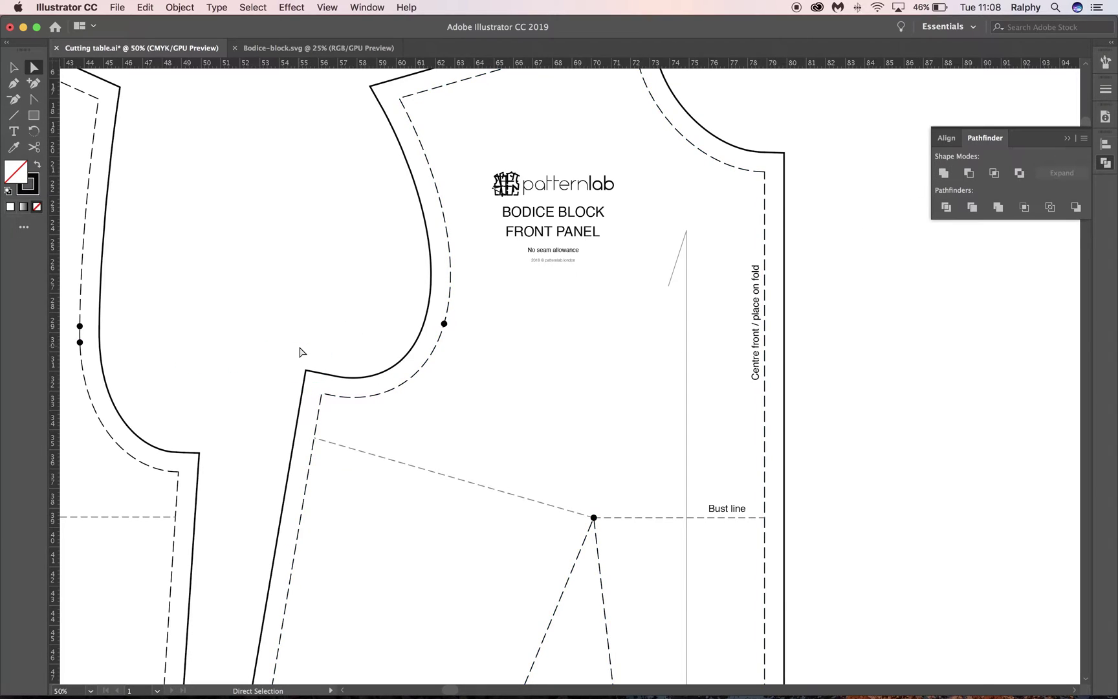
key(super+minus)
scroll(349, 362, left, 5)
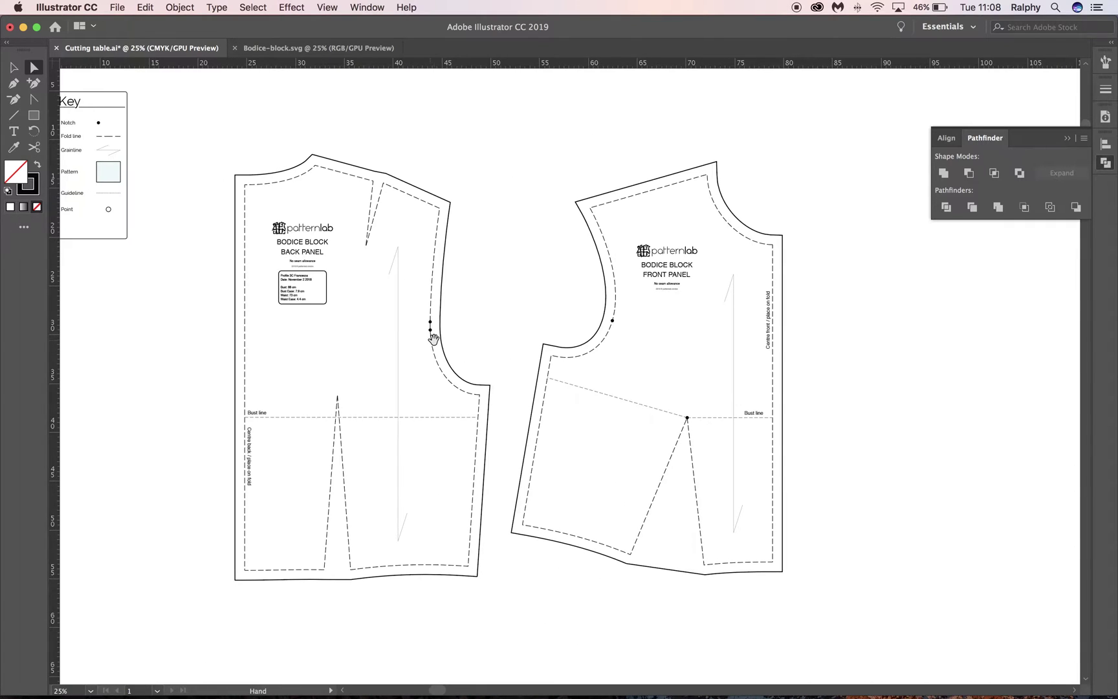
key(super+equal)
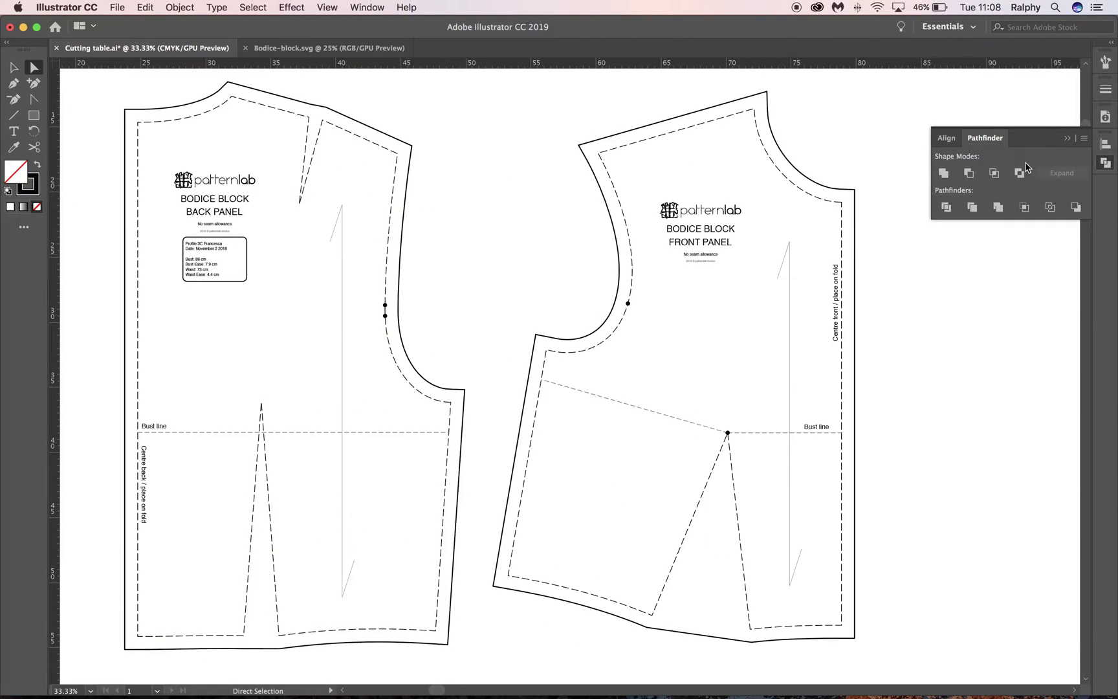
click(1069, 144)
drag(885, 349, 903, 344)
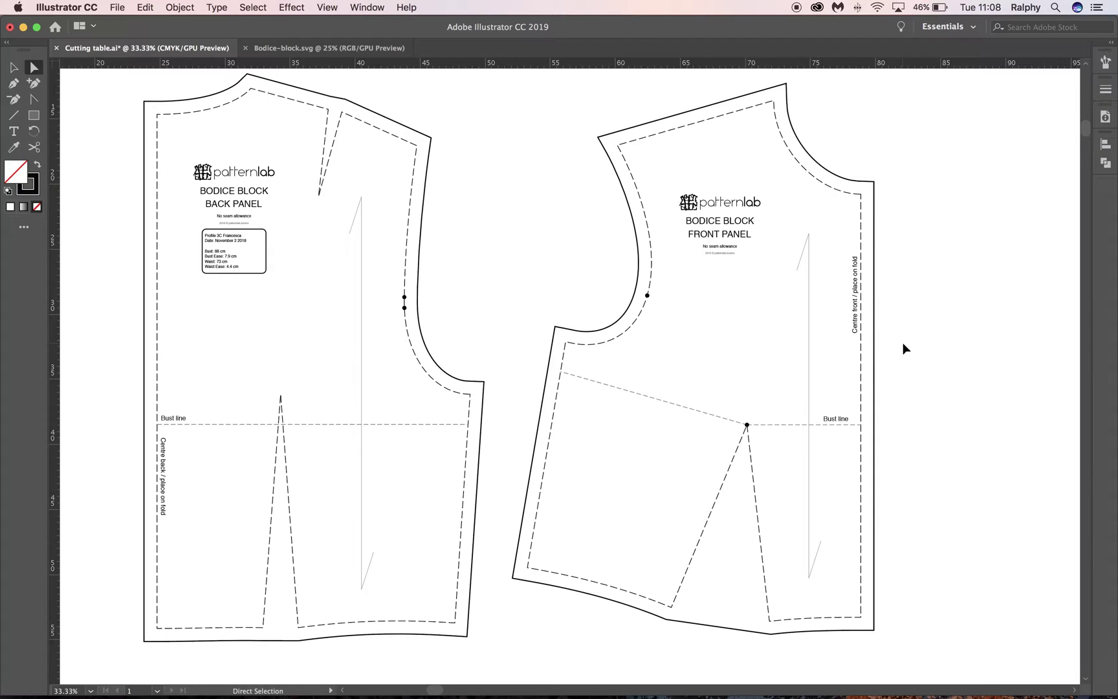
key(super+equal)
drag(911, 331, 750, 394)
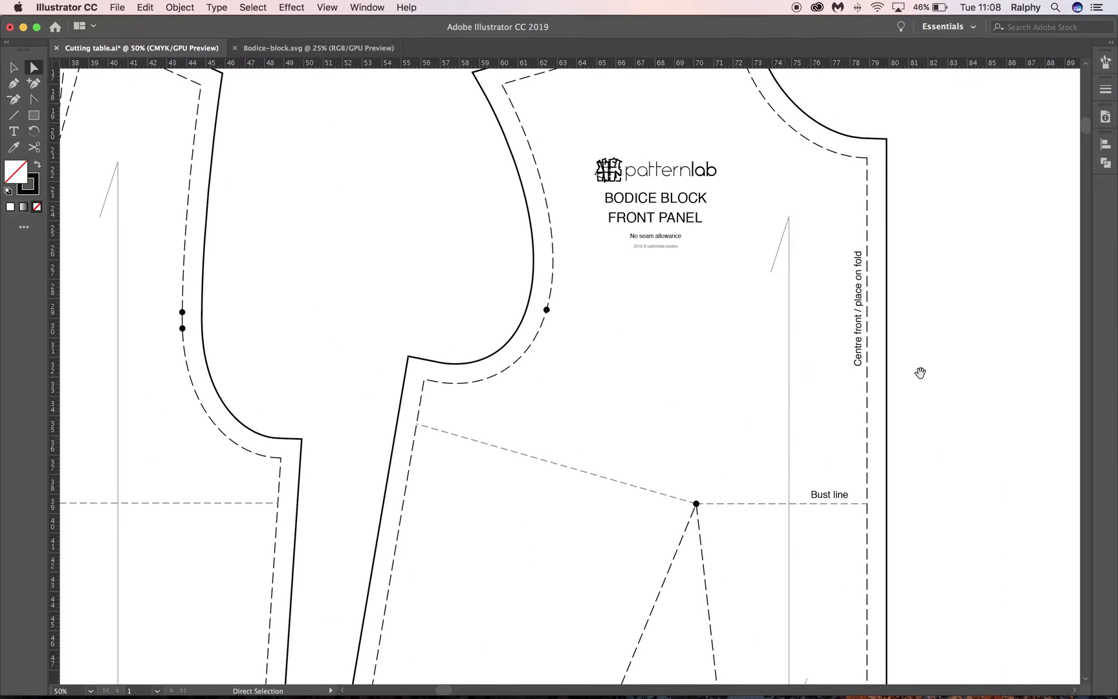
drag(920, 372, 858, 412)
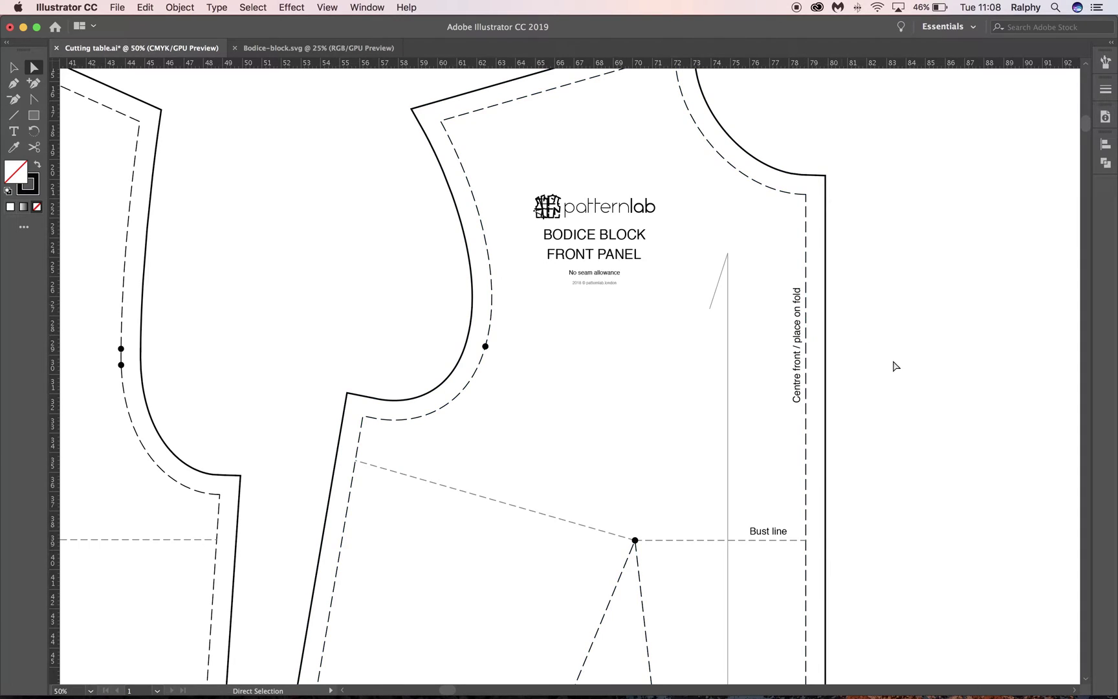
drag(899, 372, 886, 302)
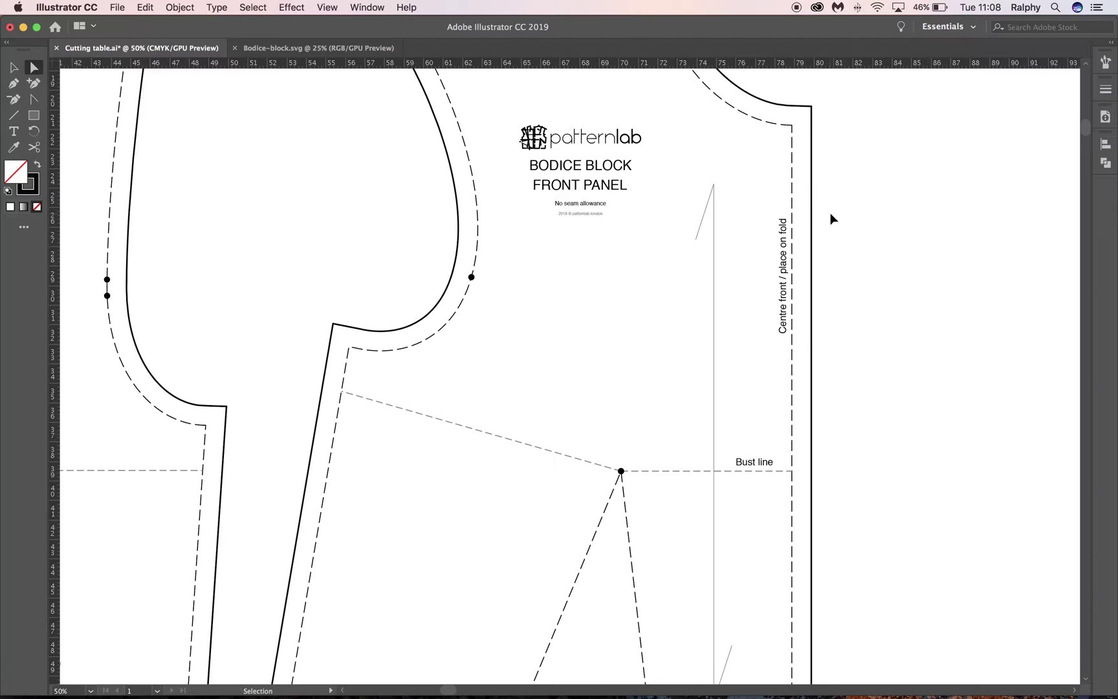
key(super+minus)
scroll(789, 194, down, 1)
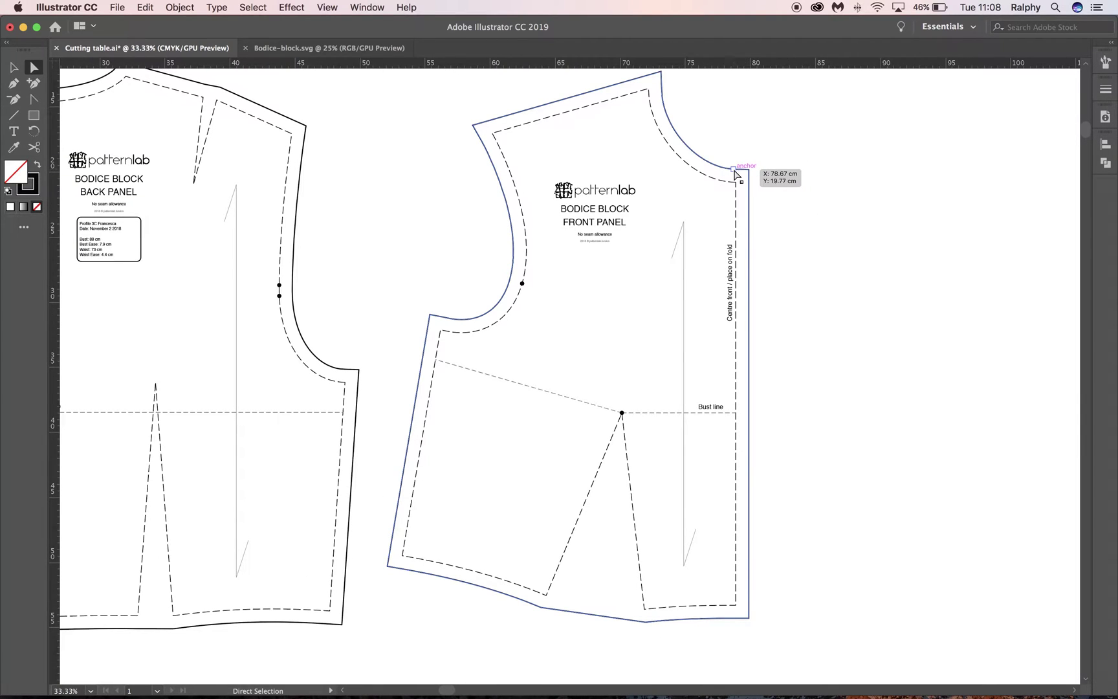
key(super+plus)
key(super+plus)
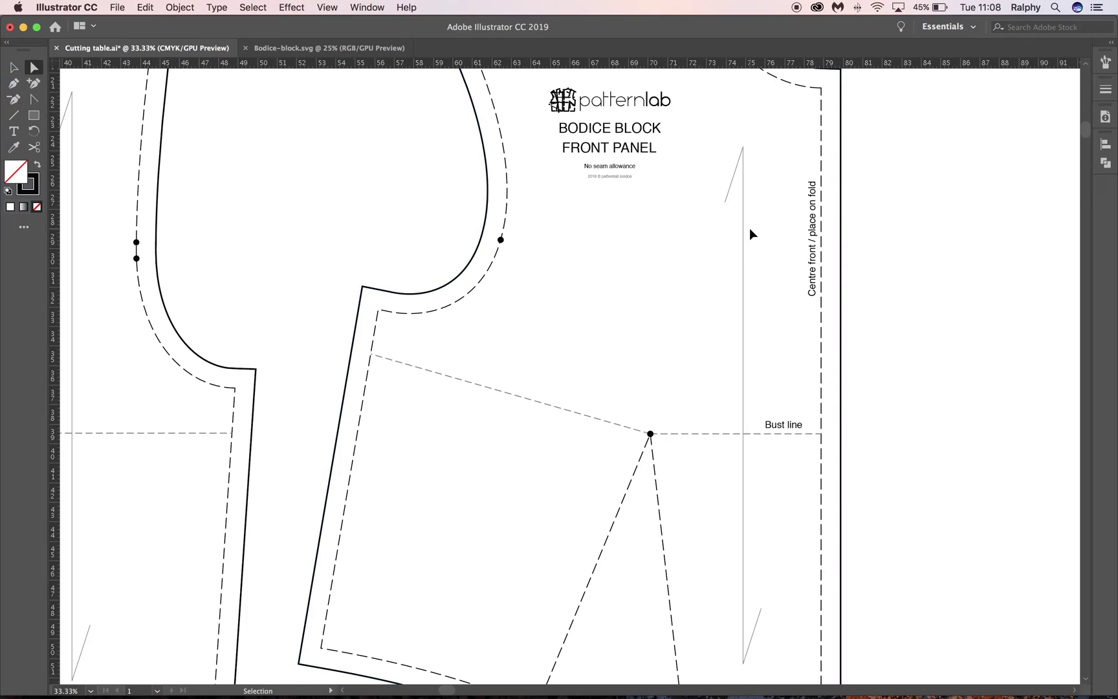
drag(749, 228, 597, 448)
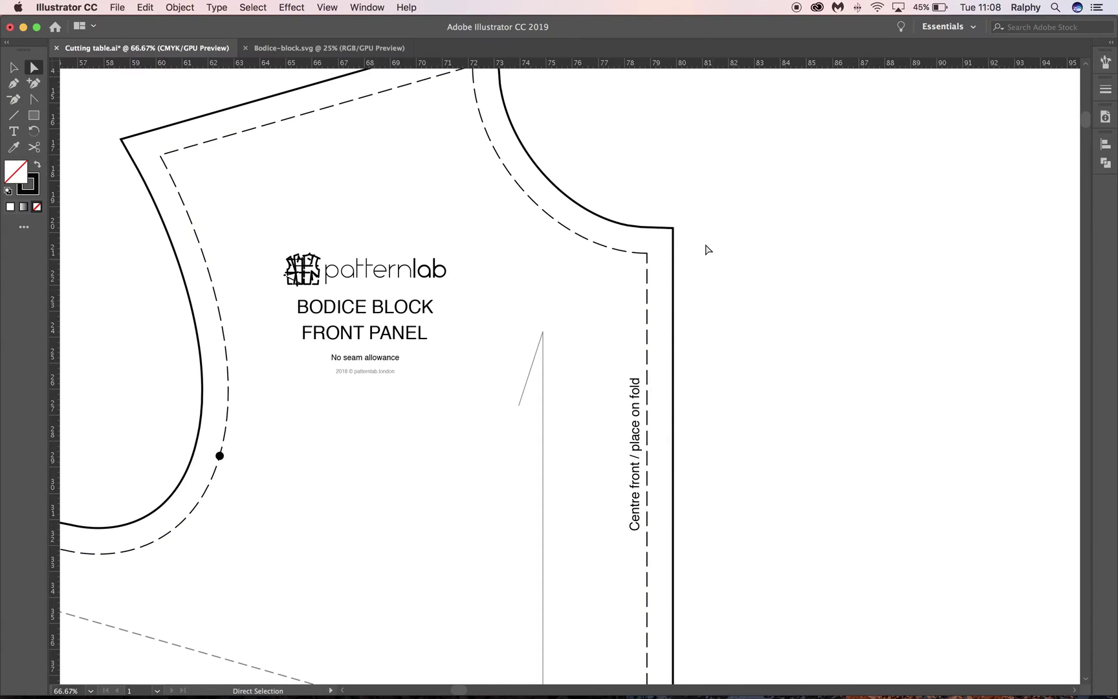
Cut the front panel's dashed seam line and cutting outline at the waist and neckline corners
click(651, 275)
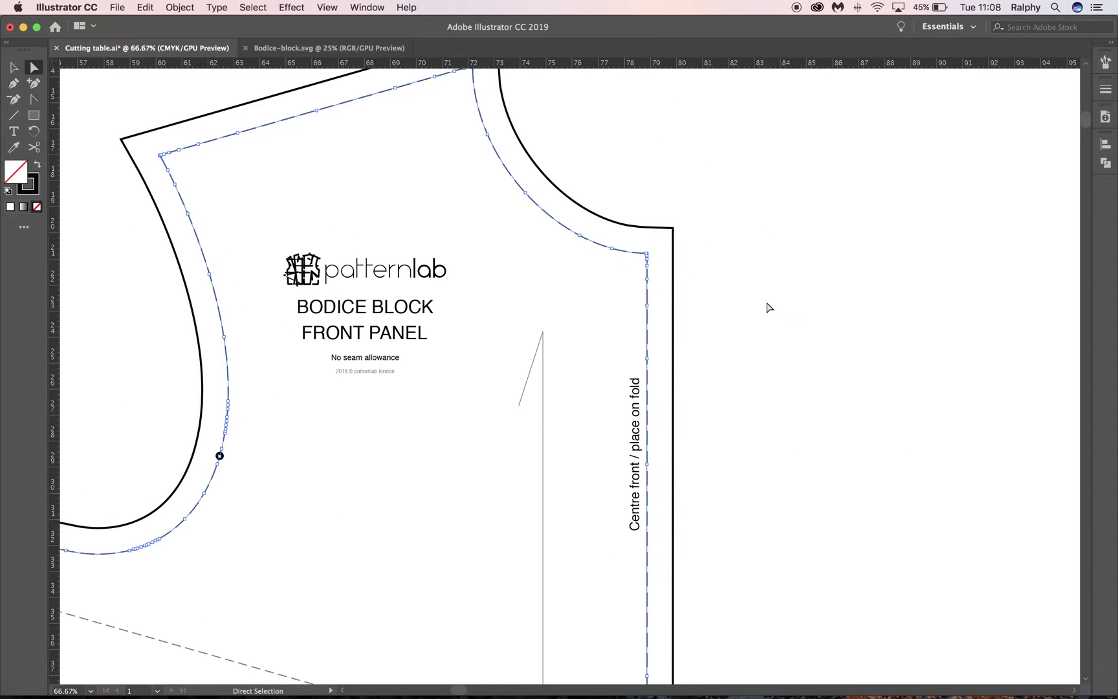
click(30, 148)
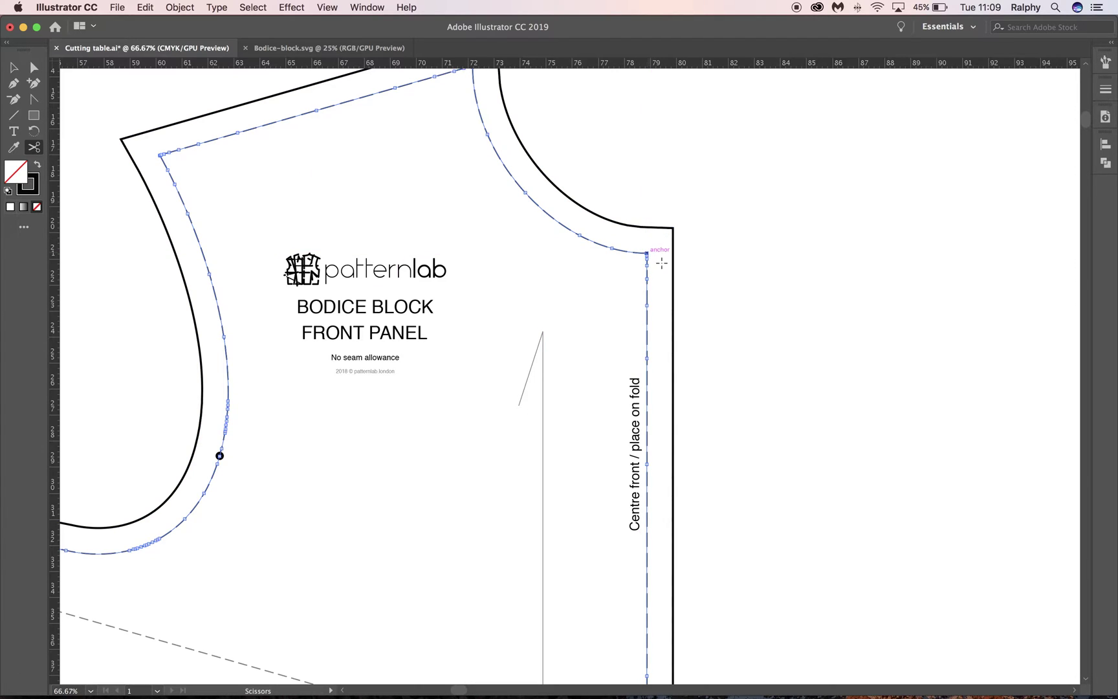
scroll(736, 366, down, 10)
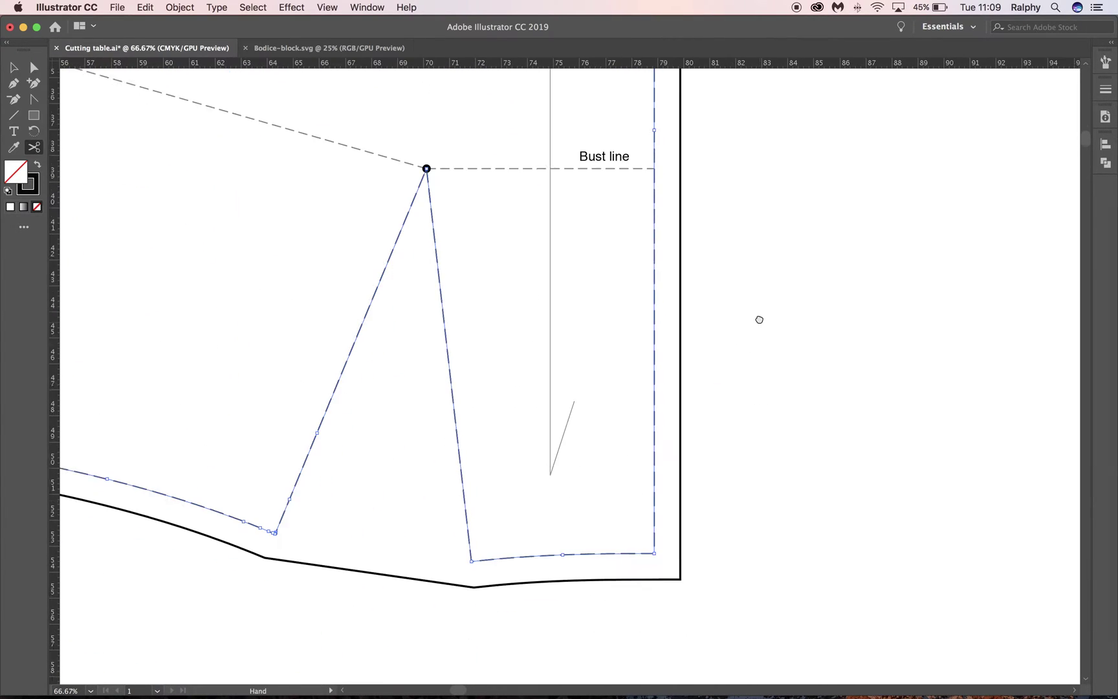
scroll(760, 320, down, 1)
click(654, 549)
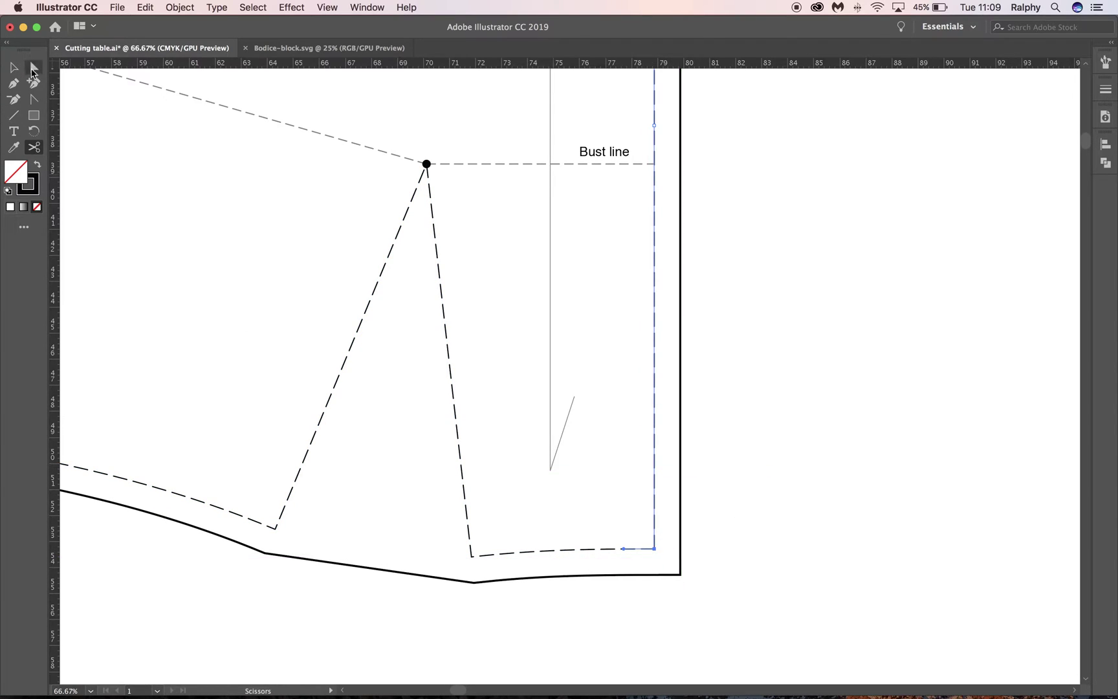
click(34, 68)
click(650, 574)
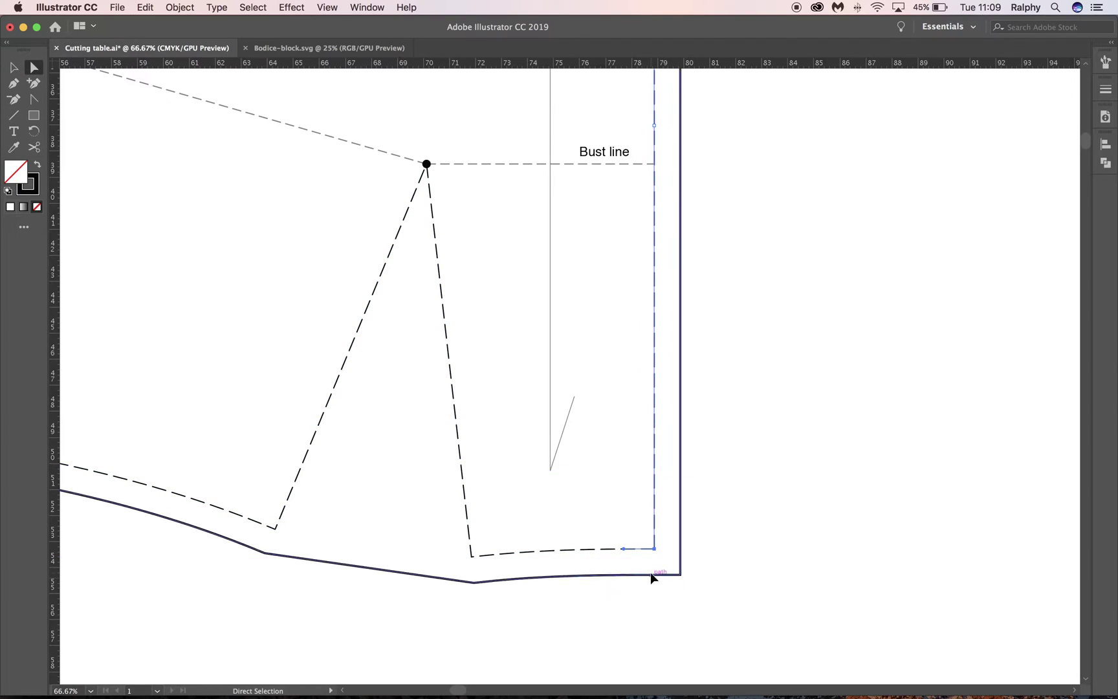
click(35, 147)
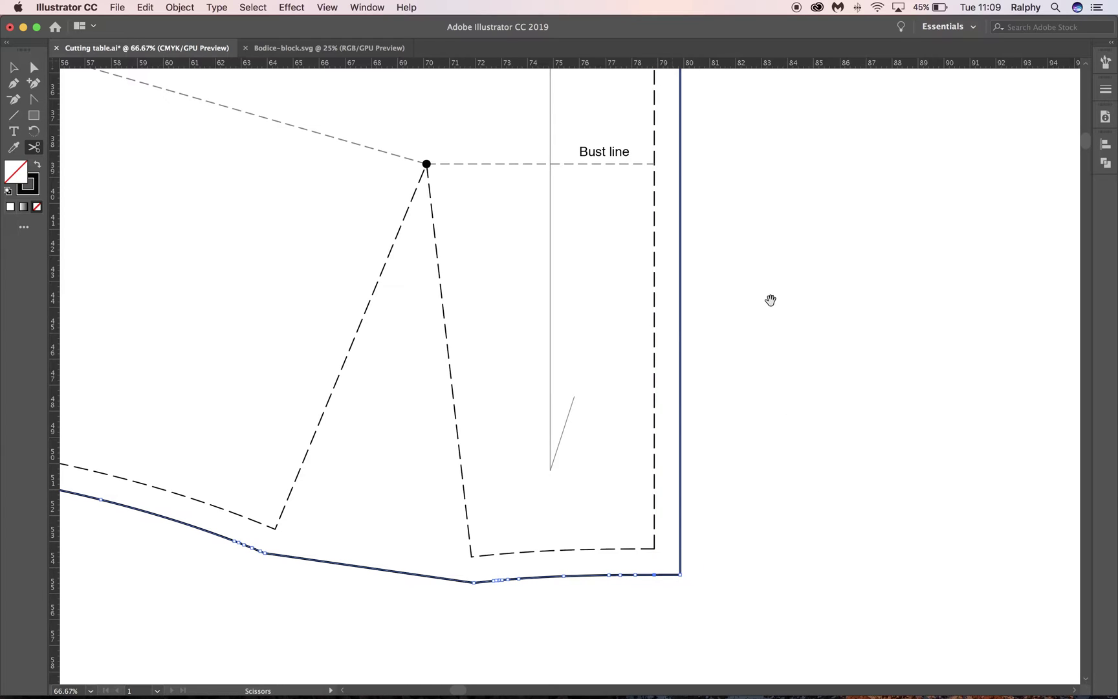
scroll(693, 509, up, 10)
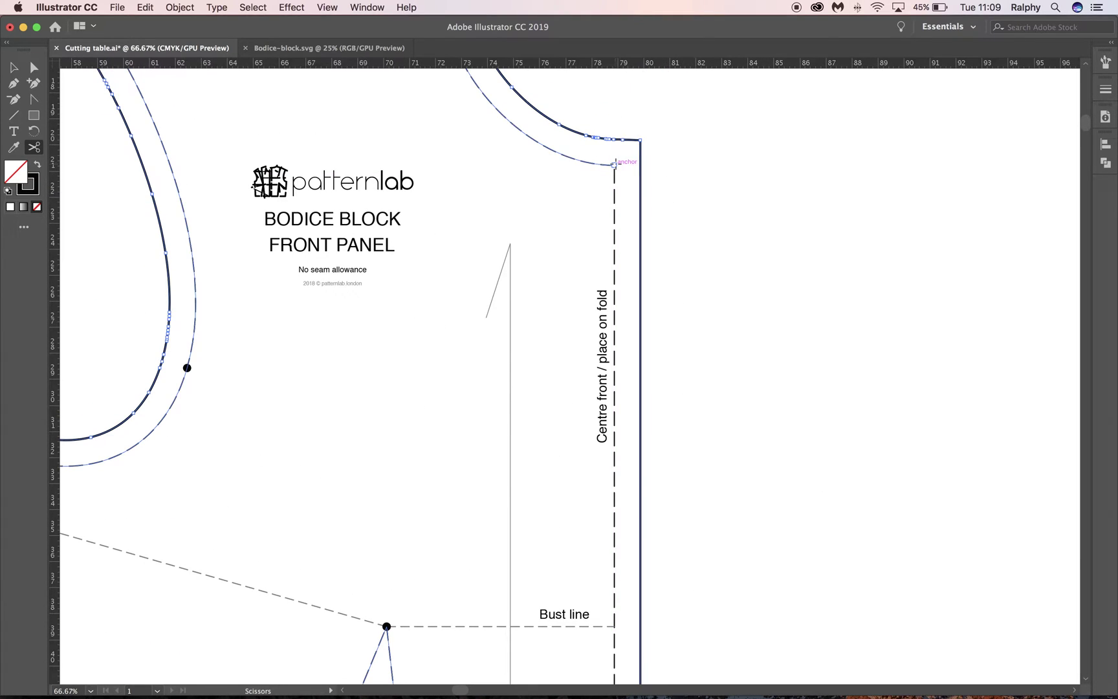
click(614, 139)
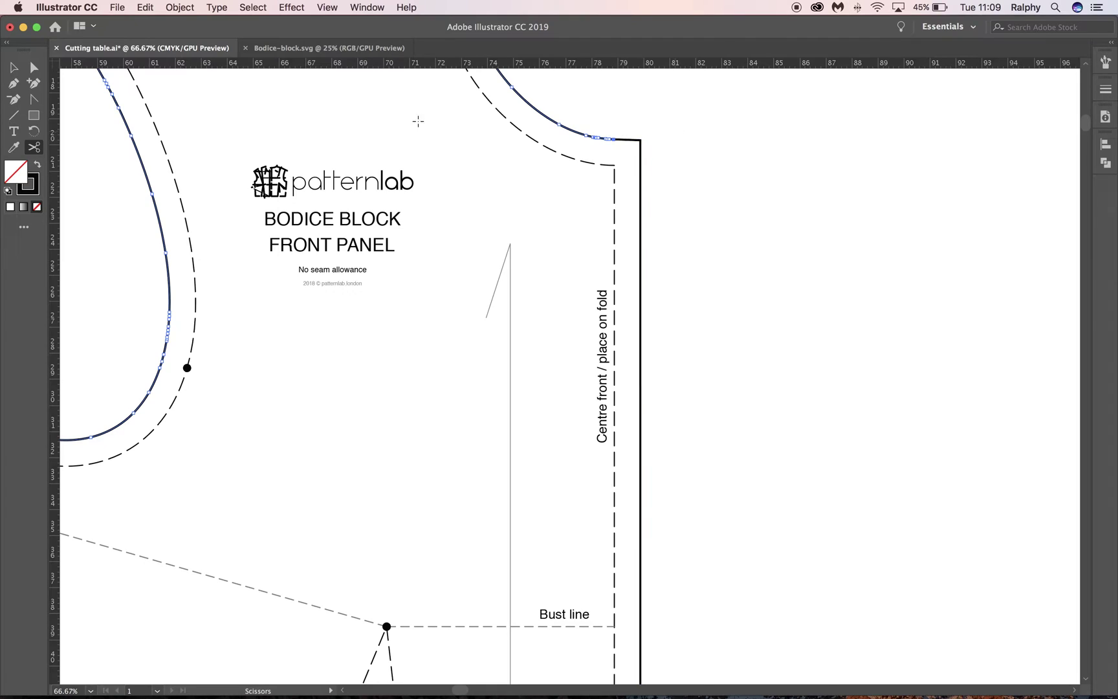
Remove the centre-front seam and outline edges, then zoom out to frame both panels
key(a)
drag(687, 222, 596, 238)
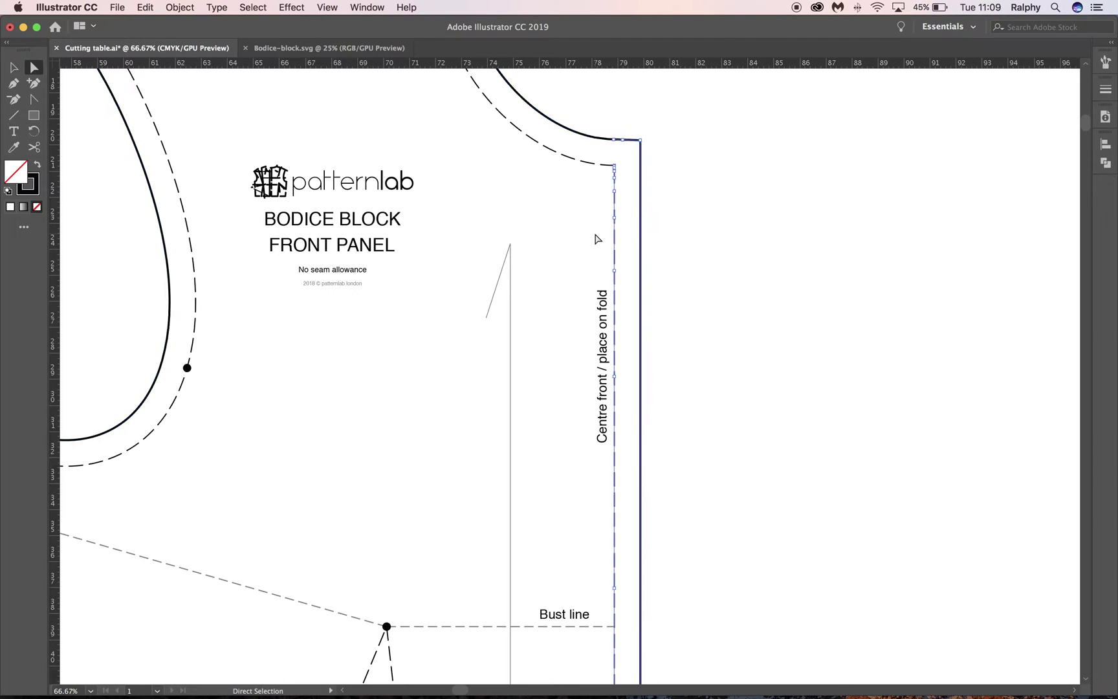
click(702, 211)
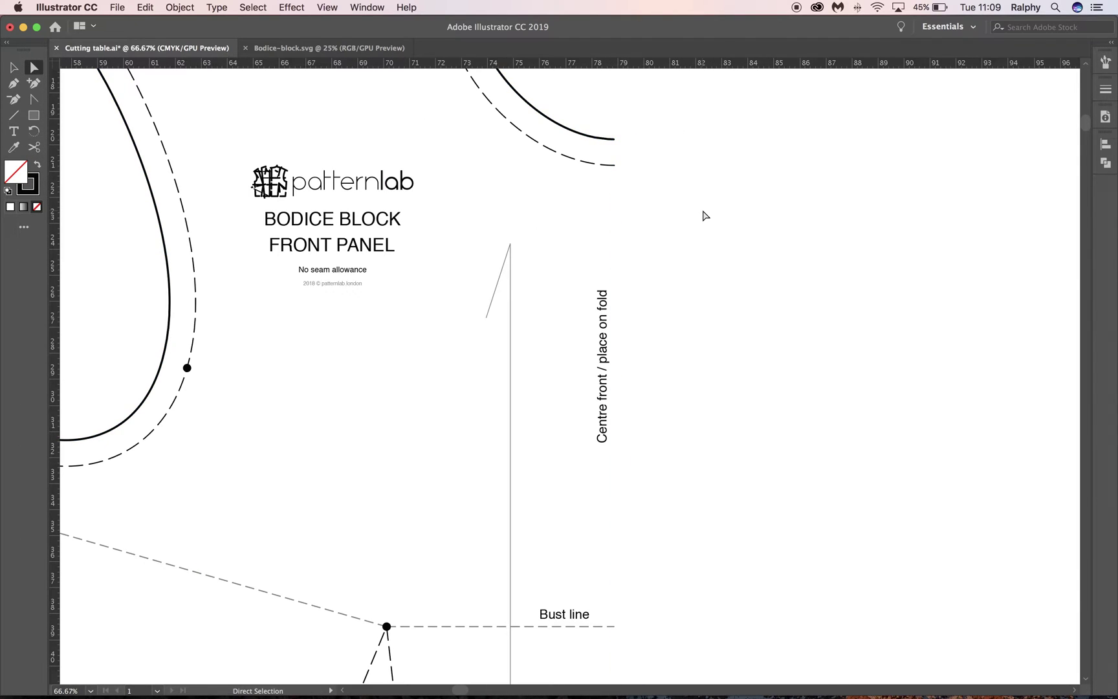
key(super+minus)
key(super+minus)
drag(703, 211, 730, 144)
scroll(731, 146, down, 2)
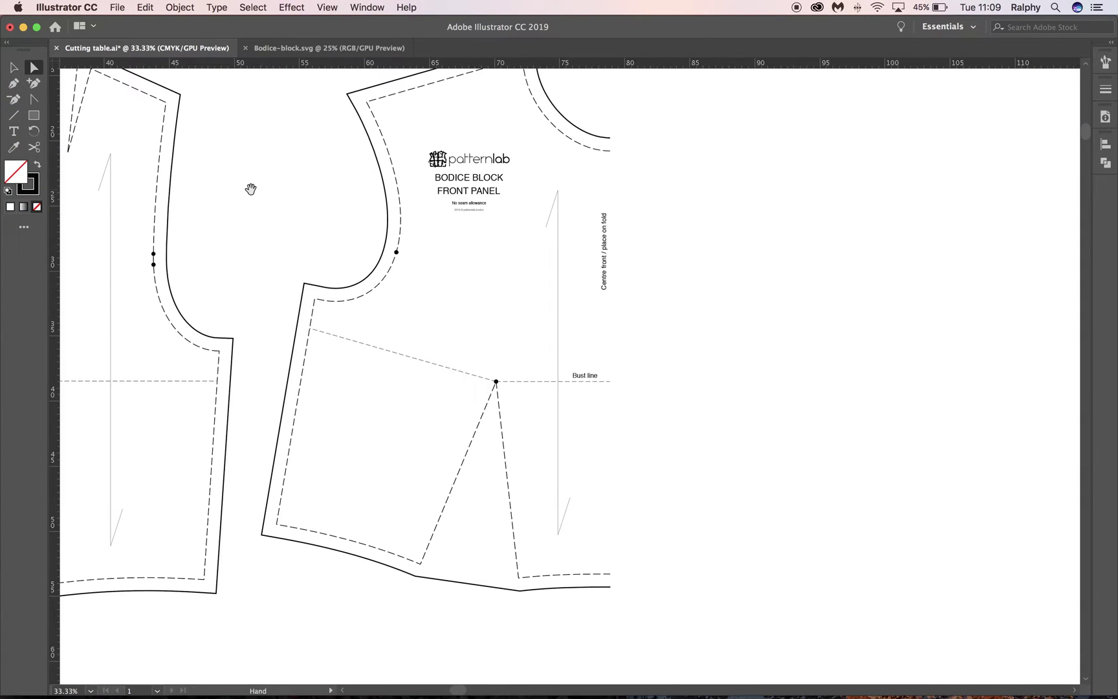
drag(249, 187, 620, 262)
scroll(621, 262, up, 5)
scroll(620, 262, left, 5)
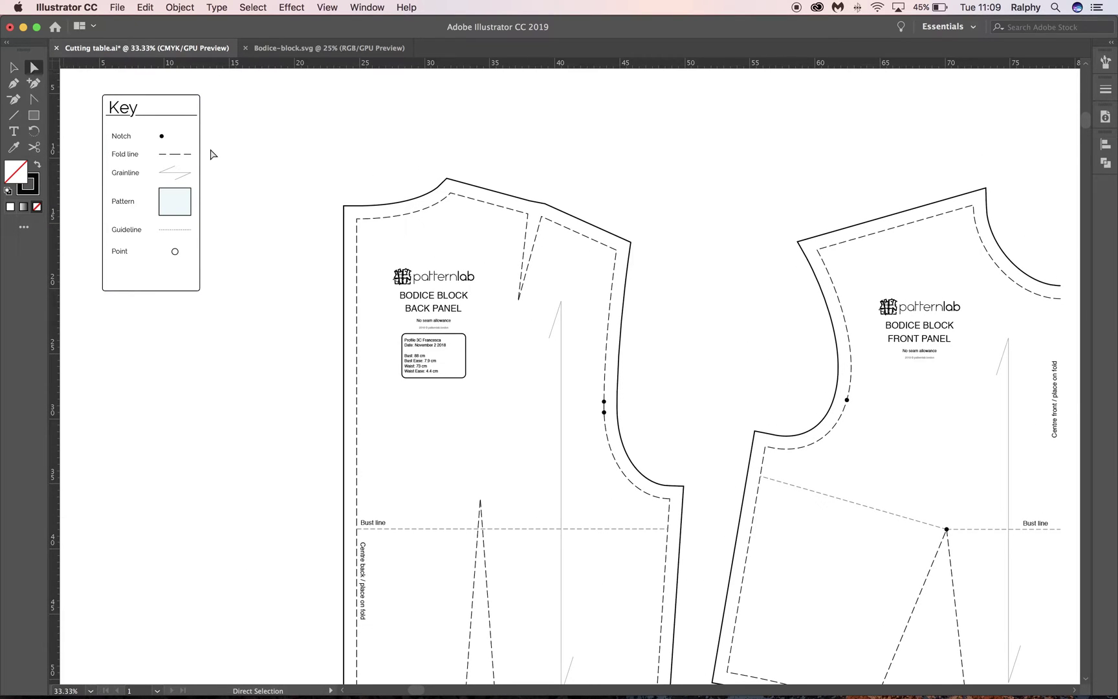
Draw a line in the Fold line's dashed style down the front centre front to the waist
click(180, 154)
click(16, 117)
drag(850, 364, 586, 225)
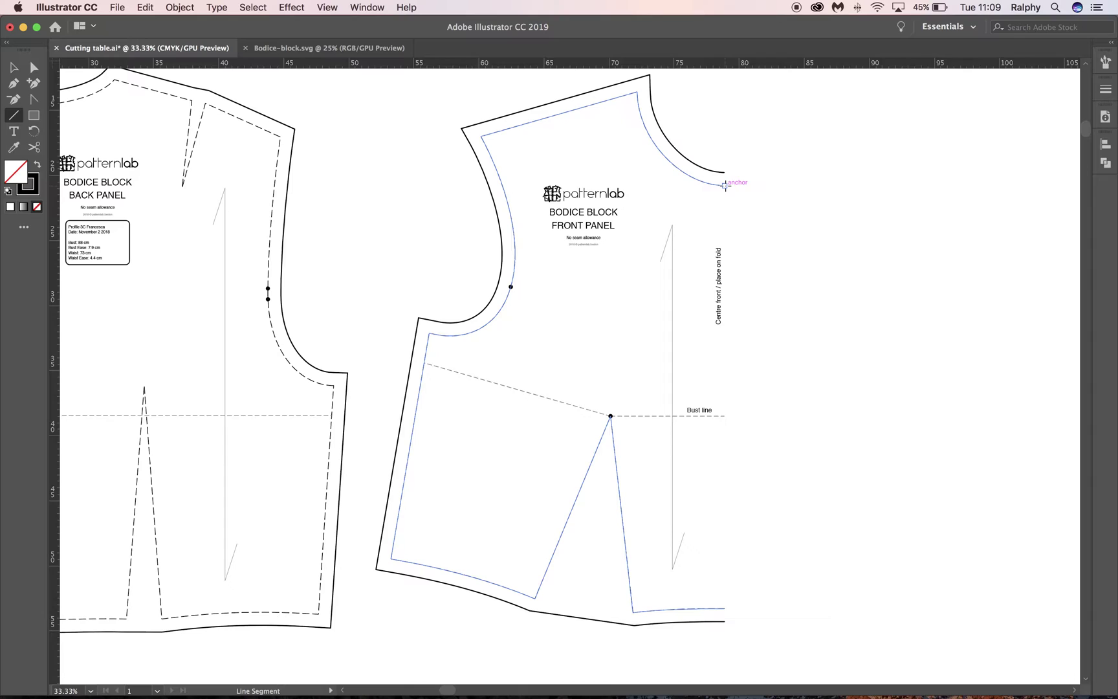
drag(724, 185, 725, 621)
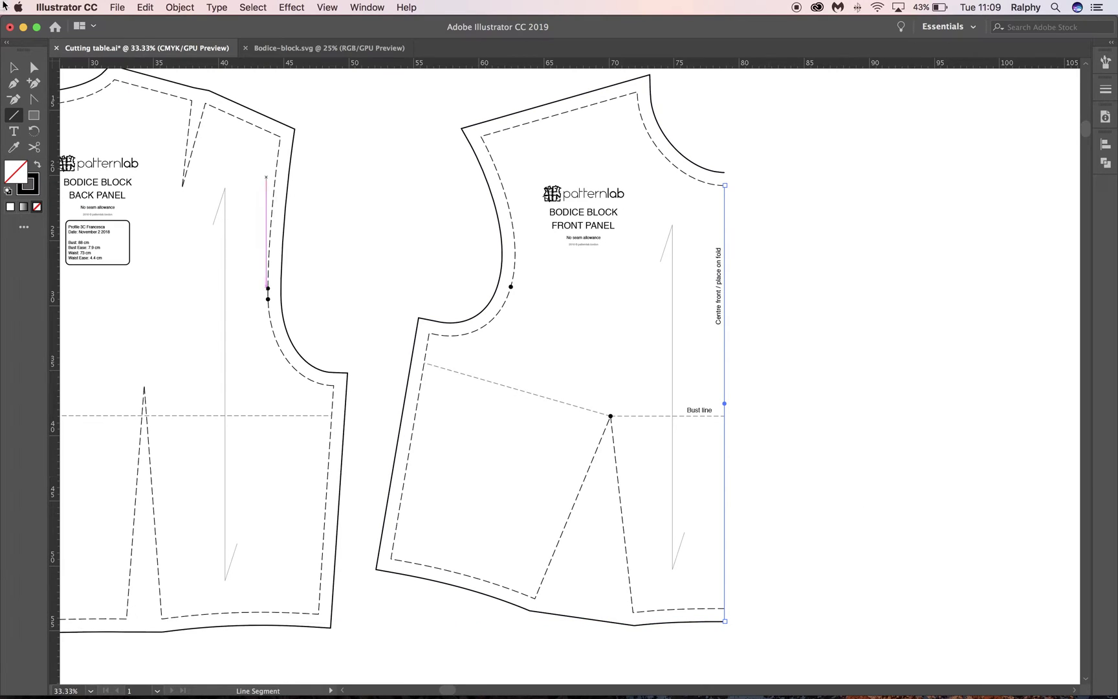
Extend the fold line's top end 1 cm up to the neckline, then zoom back out
click(34, 67)
click(818, 342)
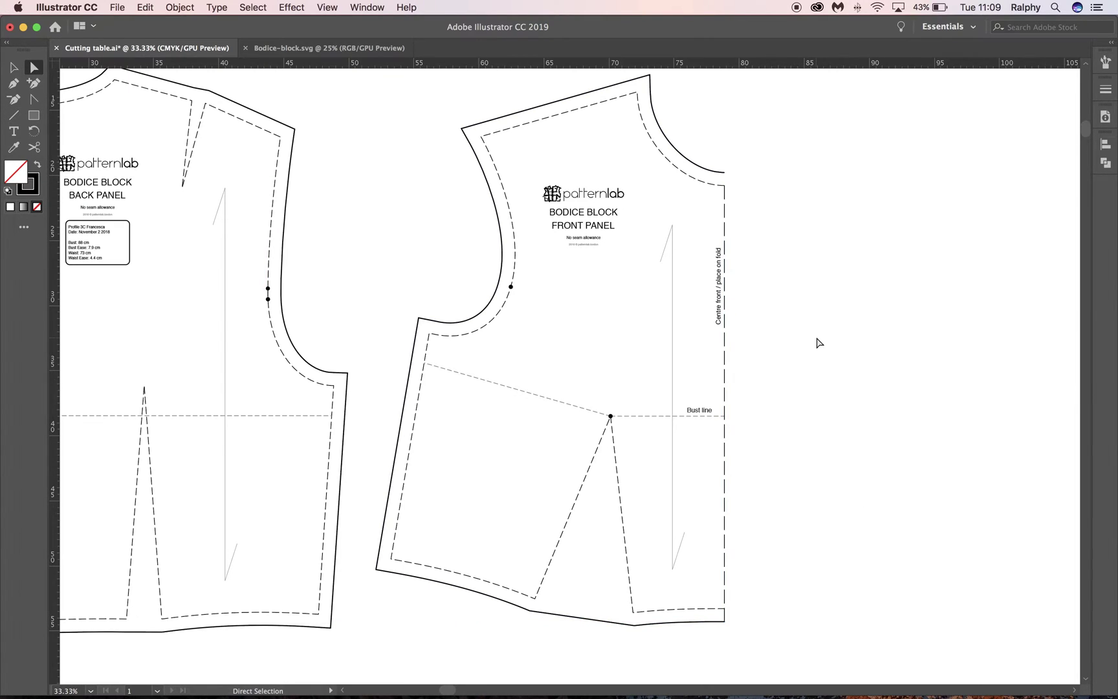
key(super+equal)
key(super+equal)
drag(640, 537, 636, 544)
scroll(636, 544, up, 5)
scroll(635, 544, right, 4)
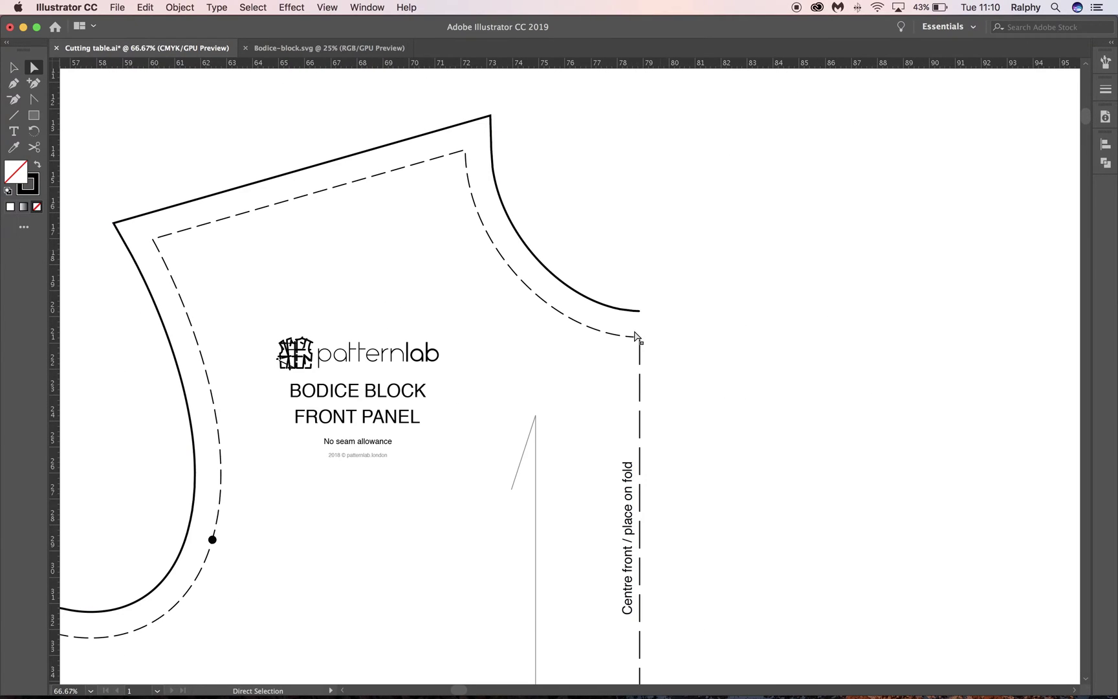
mouse_move(641, 336)
mouse_down()
mouse_move(643, 348)
mouse_move(644, 314)
mouse_up()
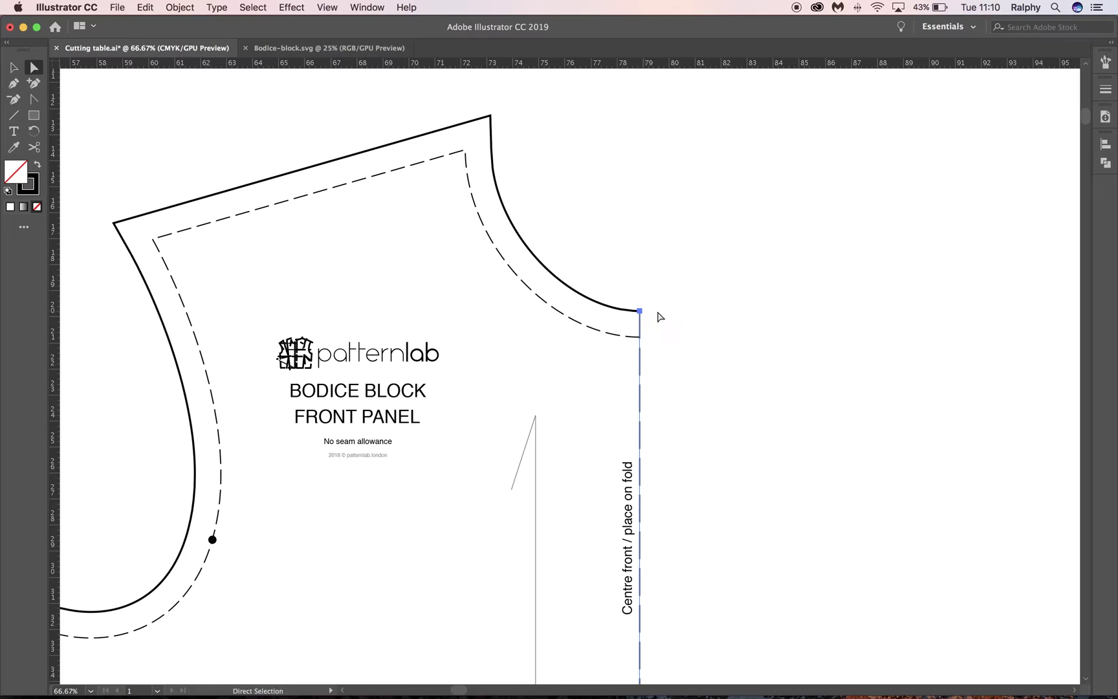
click(679, 313)
key(super+minus)
key(super+minus)
scroll(679, 314, up, 3)
scroll(673, 333, down, 5)
scroll(673, 333, left, 5)
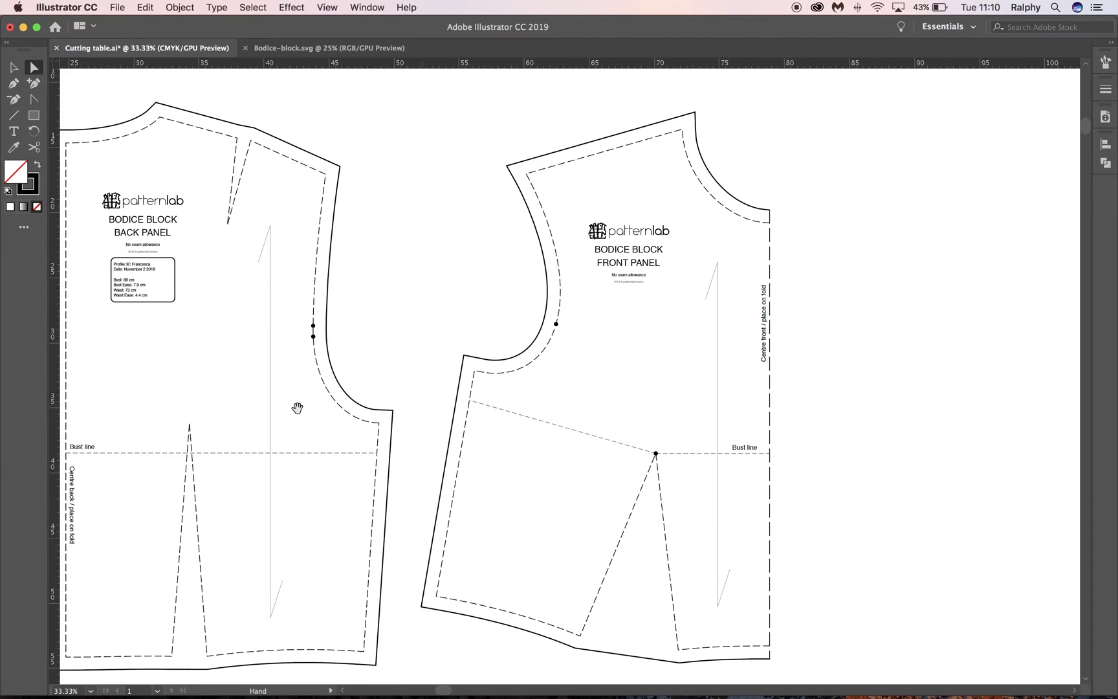
Cut the back seam line and outline at the centre-back neckline and waist corners
drag(297, 410, 612, 382)
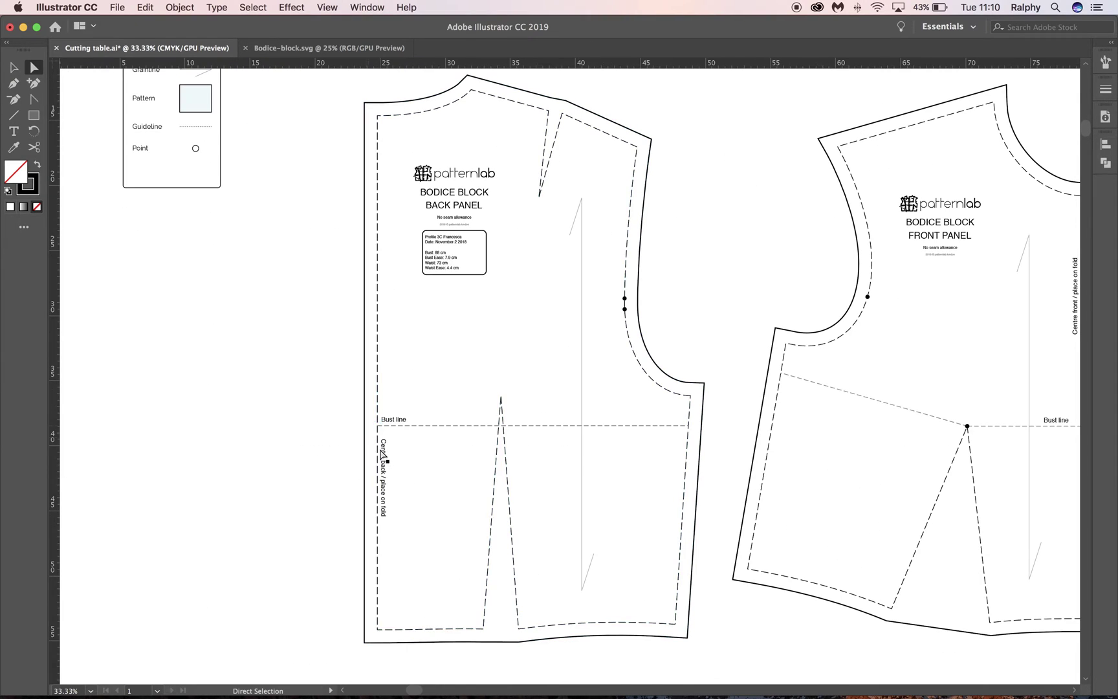
key(super+equal)
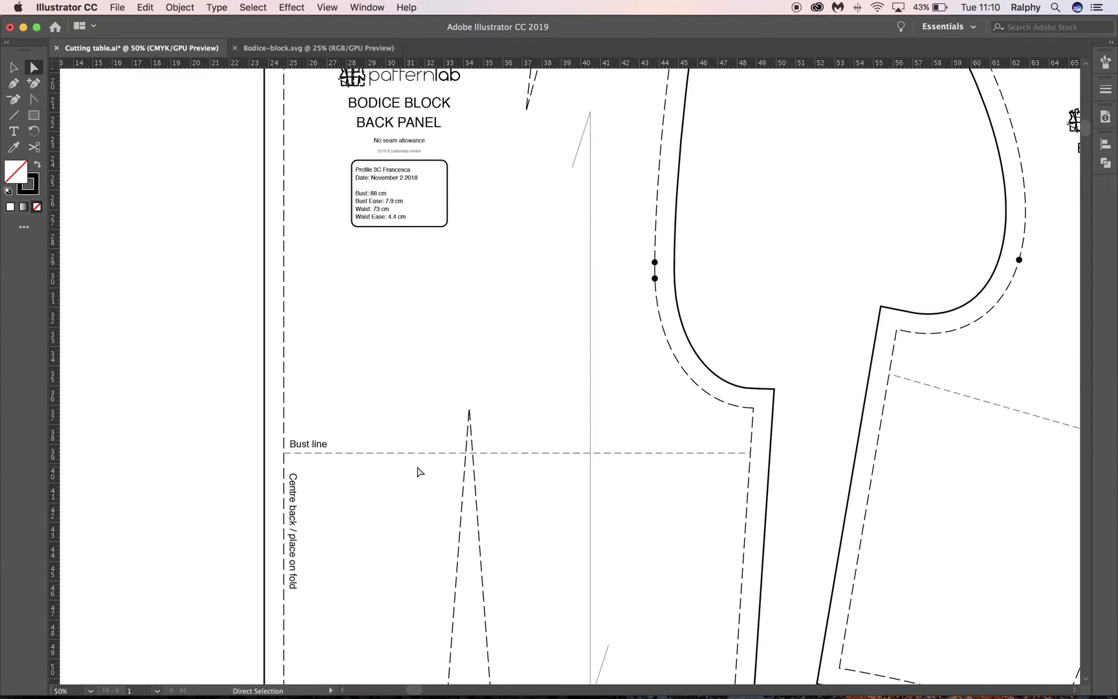
drag(414, 362, 494, 453)
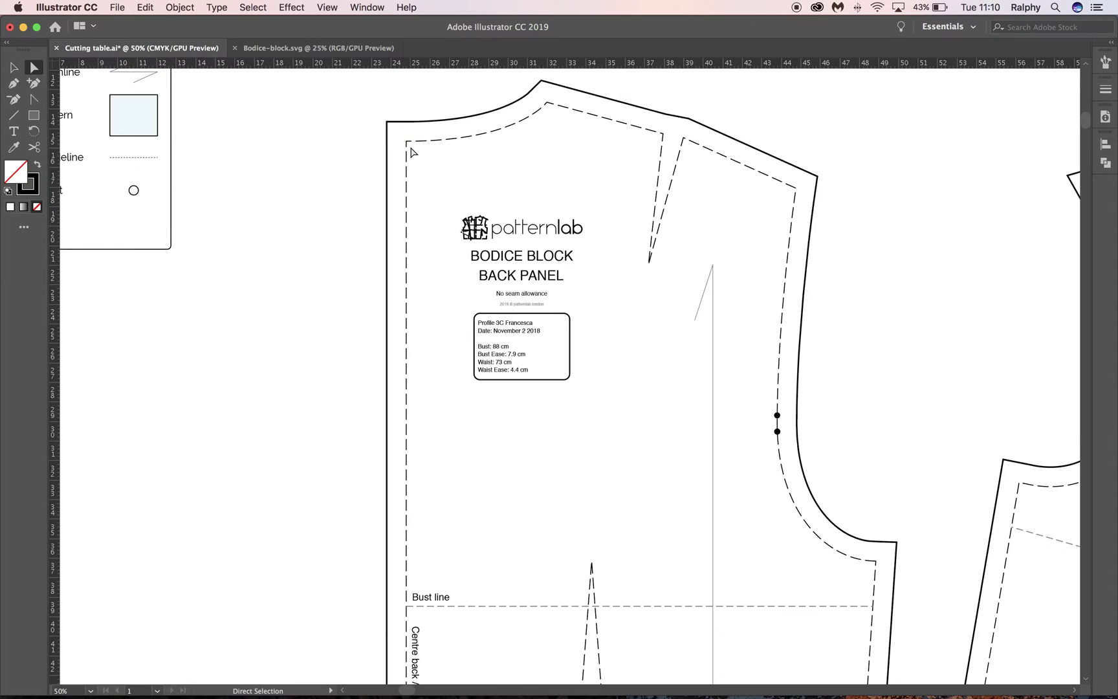
click(31, 149)
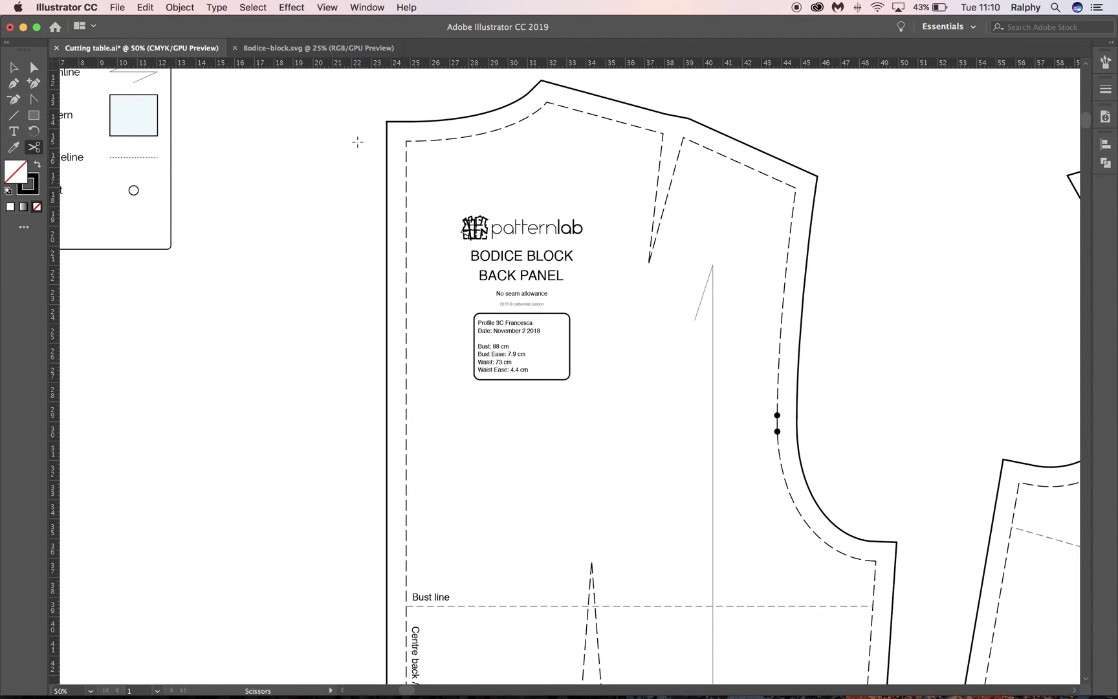
click(406, 139)
scroll(435, 295, down, 10)
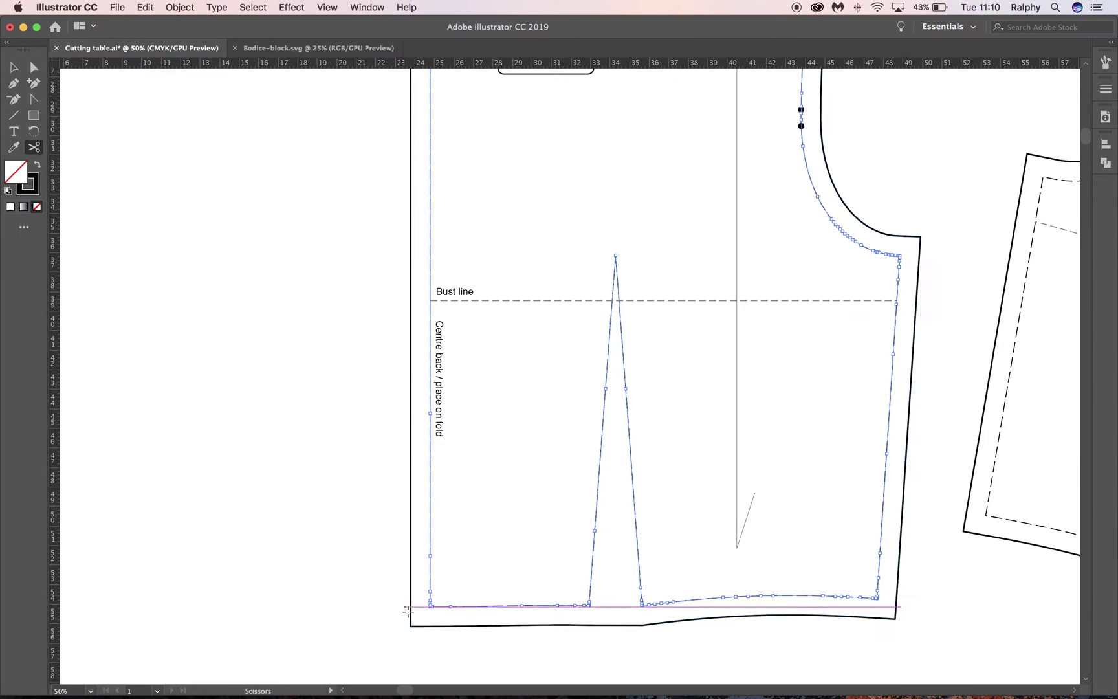
click(431, 607)
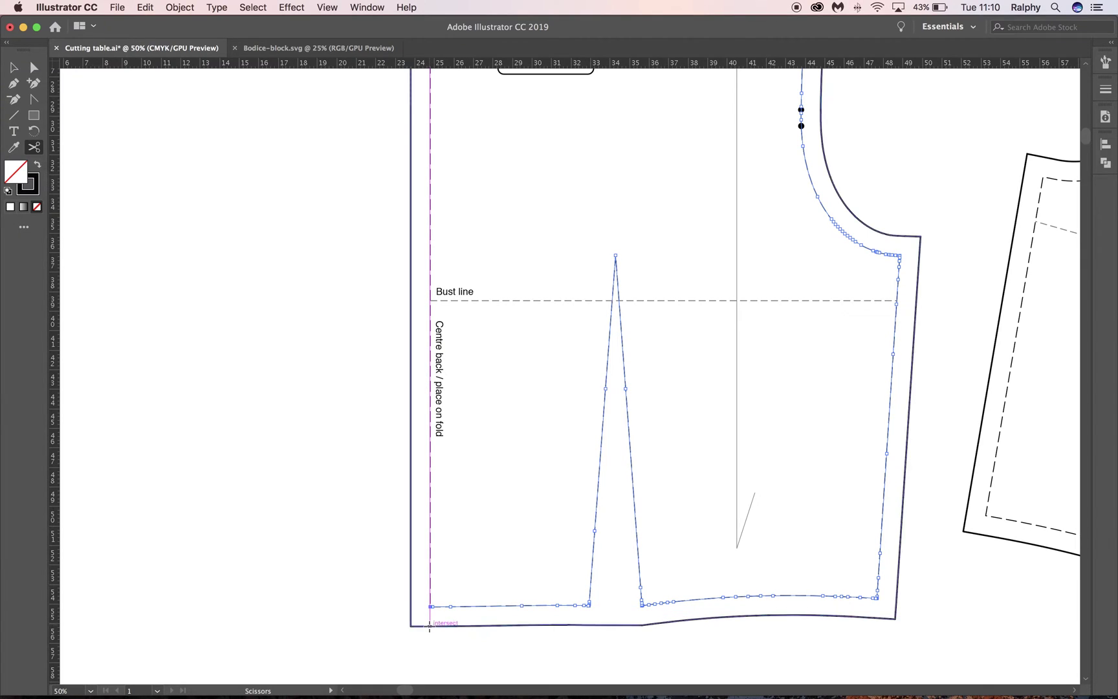
click(430, 626)
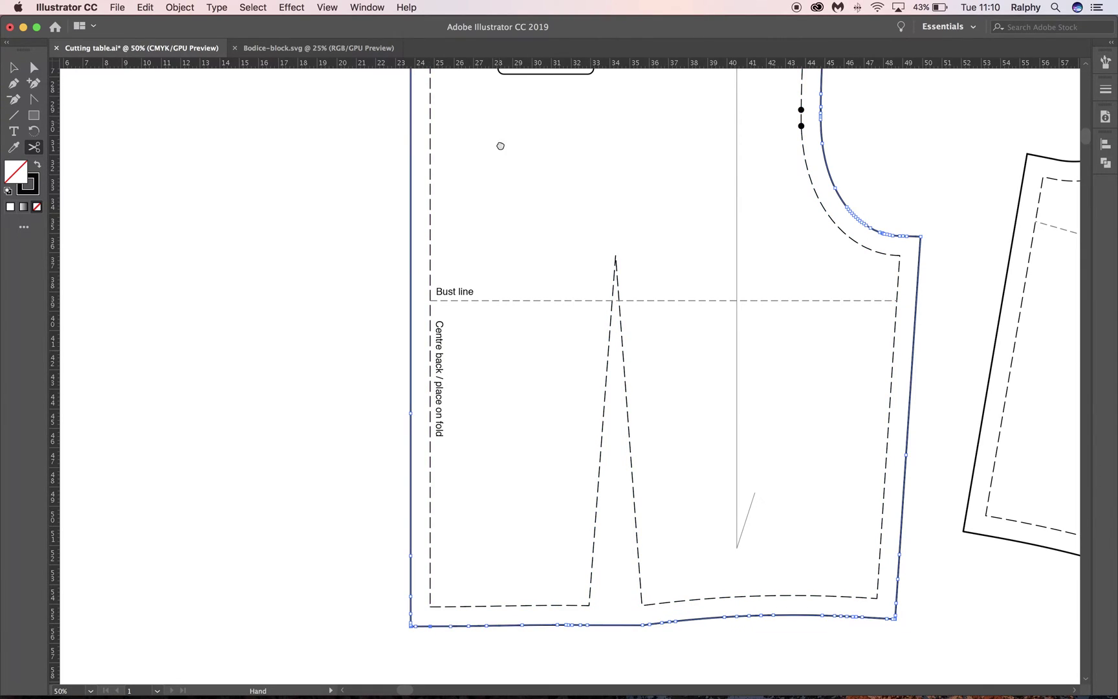
scroll(505, 375, up, 15)
click(444, 334)
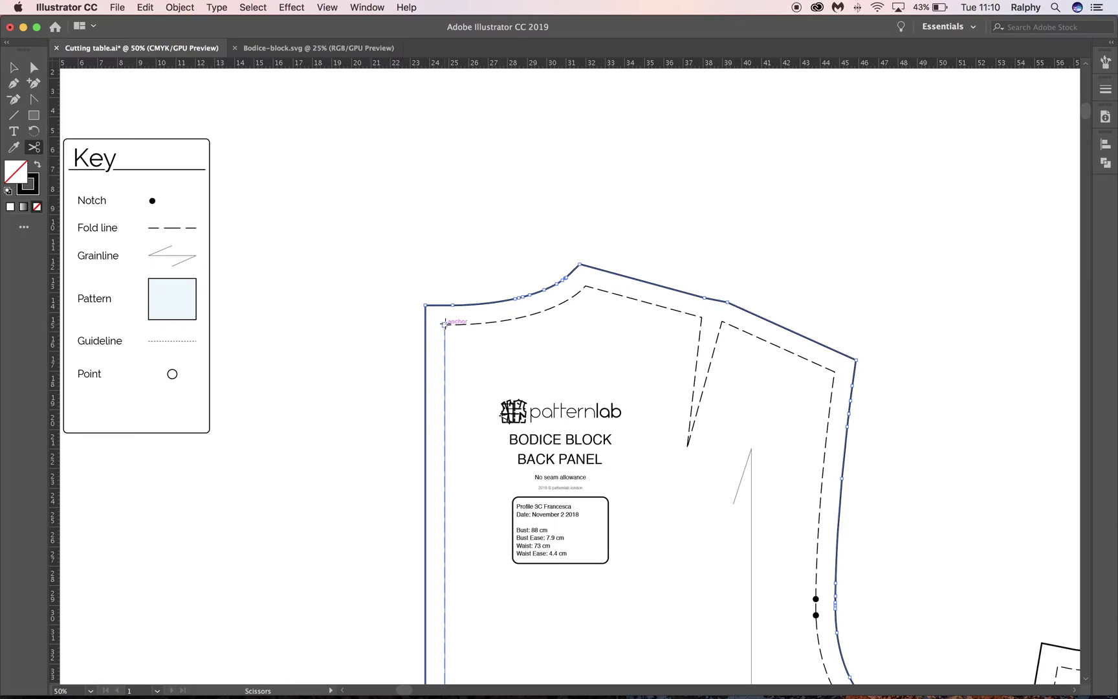
Select the centre-back edges of both the seam line and outline
key(super+shift+a)
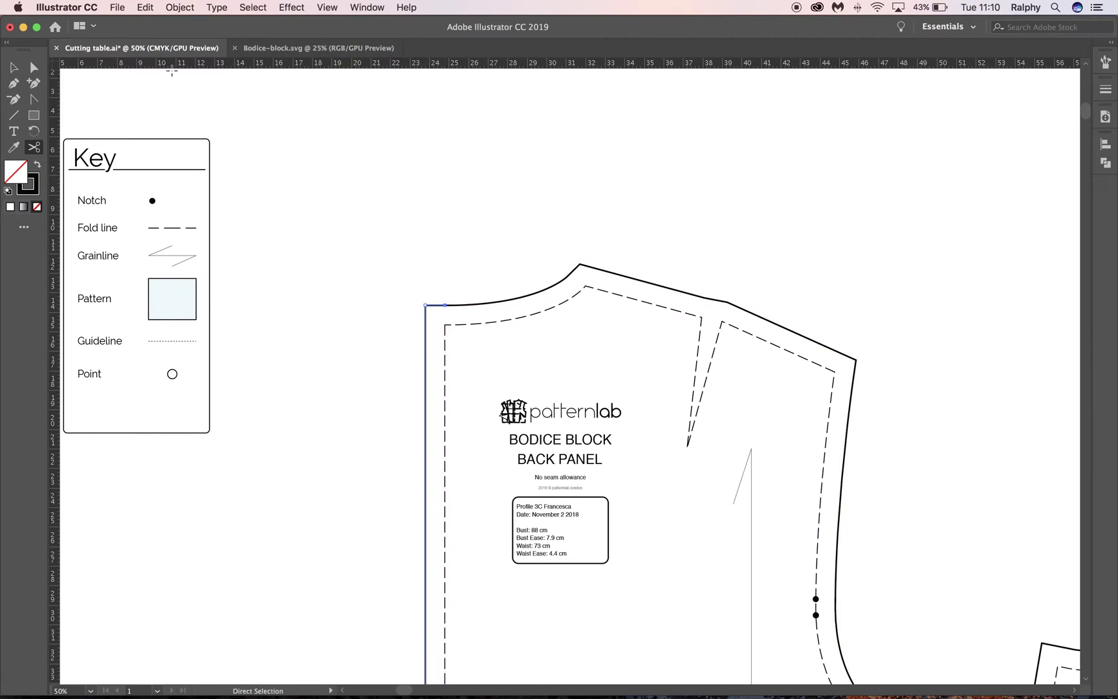
key(a)
drag(416, 362, 597, 286)
Delete the centre-back edges and draw a fold-style dashed line down from the neckline
key(Delete)
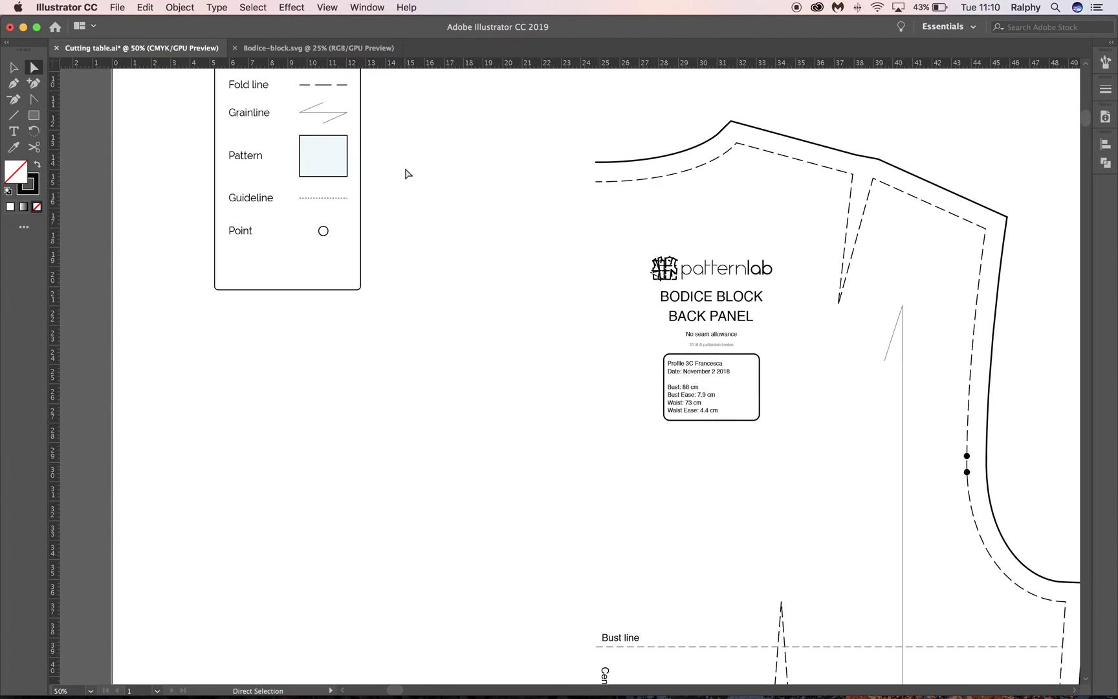
click(319, 92)
click(14, 115)
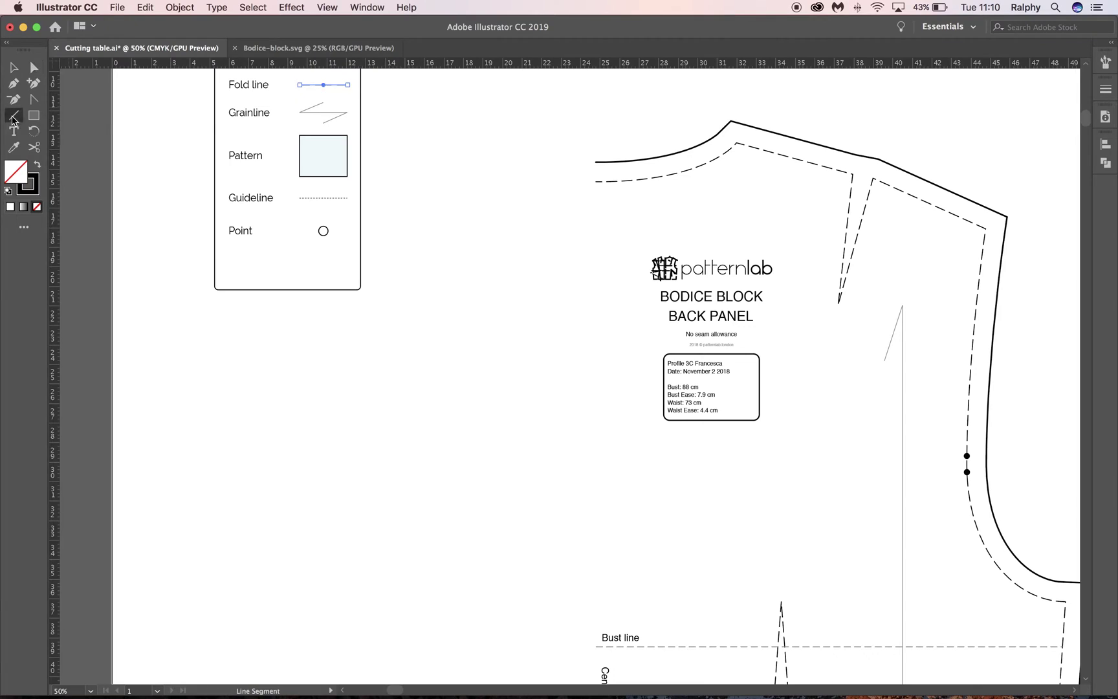
drag(596, 161, 511, 611)
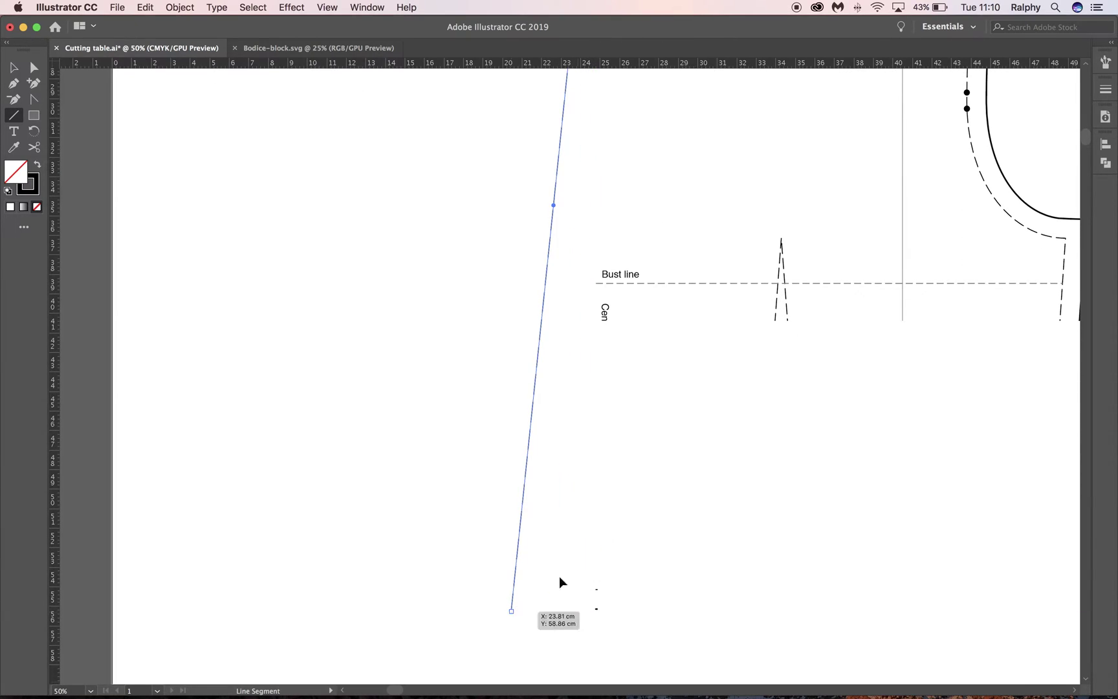
key(a)
click(633, 510)
key(super+minus)
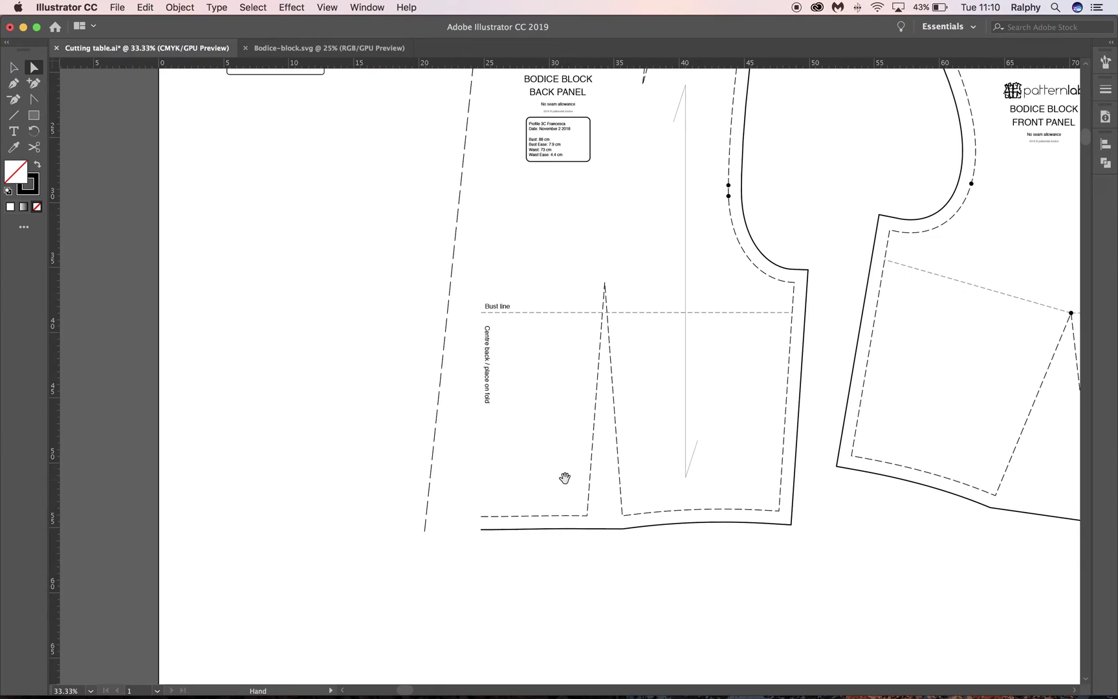
scroll(517, 479, up, 1)
scroll(518, 479, left, 1)
Delete the misplaced line and redraw the dashed fold line along the back's centre-back edge
click(463, 479)
key(Delete)
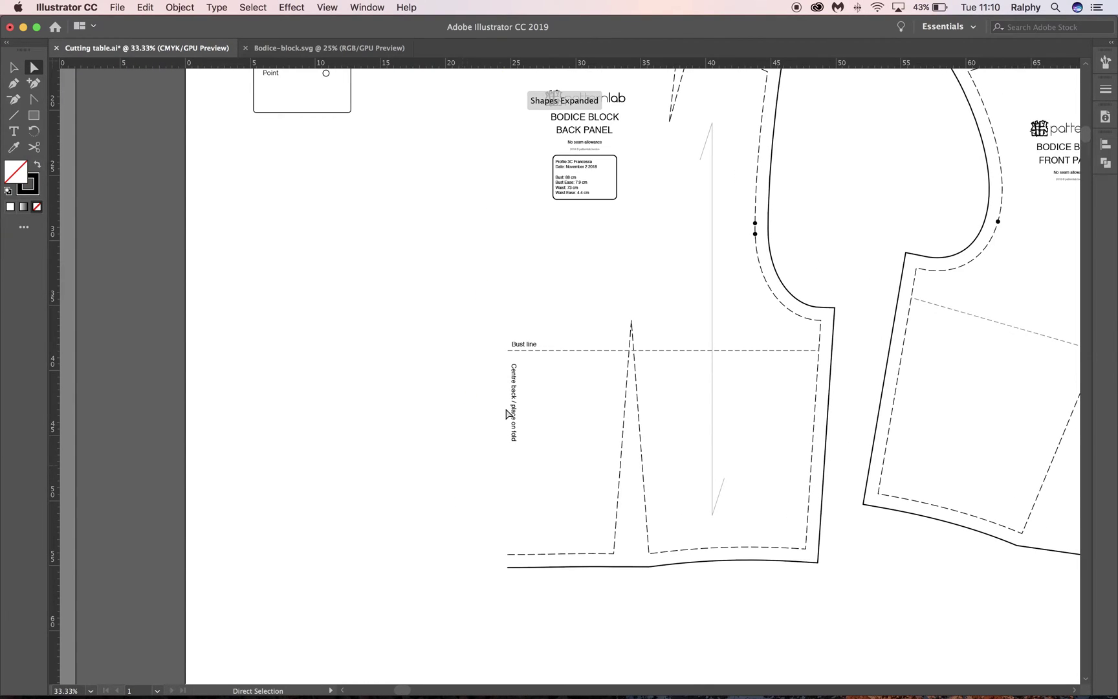
drag(547, 300, 547, 371)
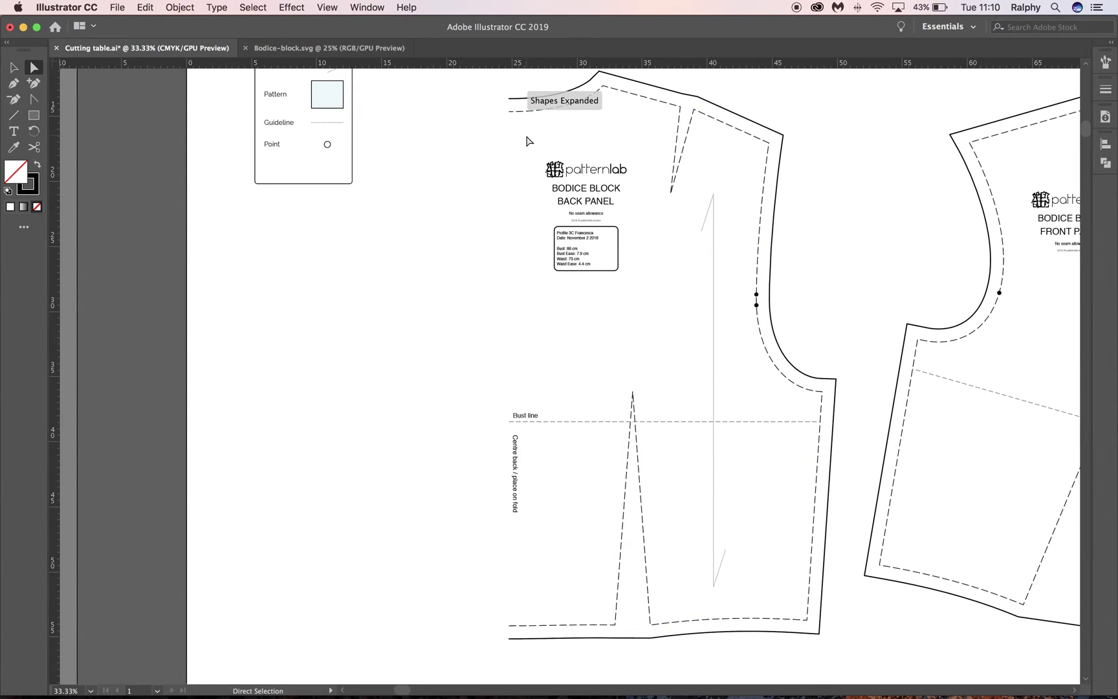
click(12, 117)
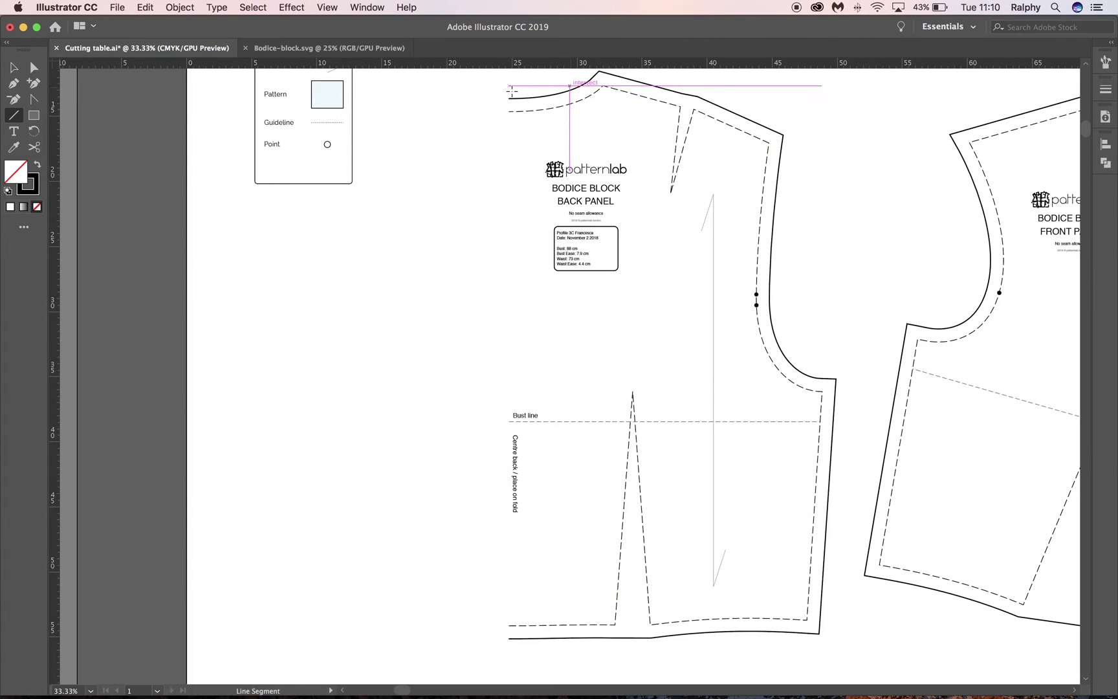
drag(510, 98, 508, 604)
click(34, 67)
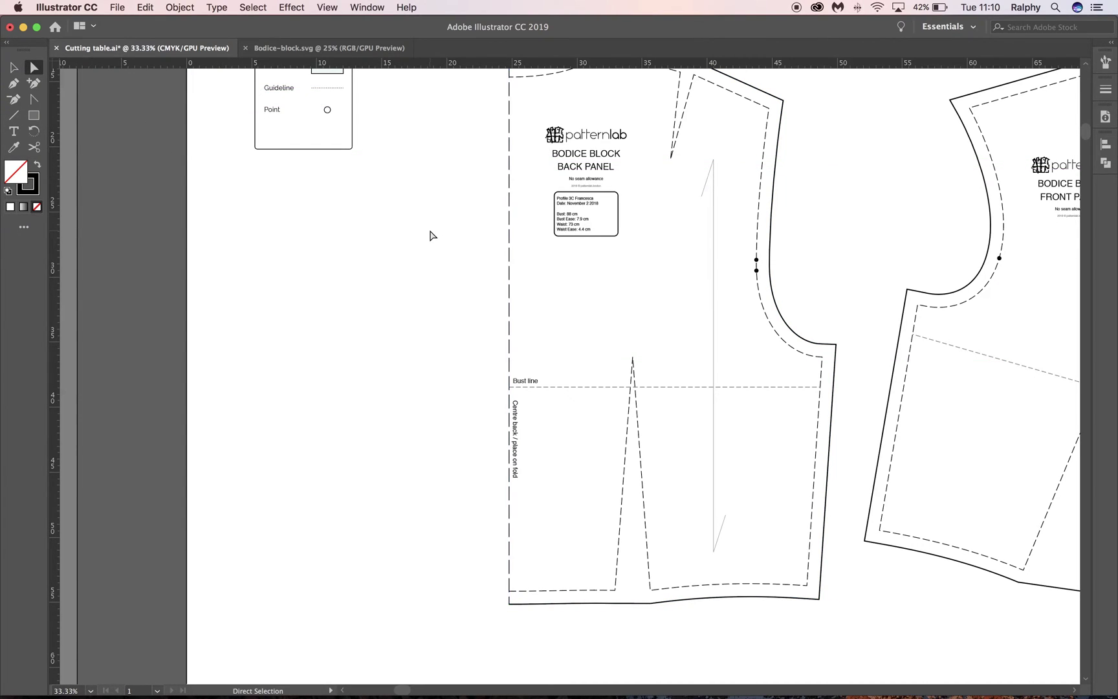
drag(442, 244, 254, 280)
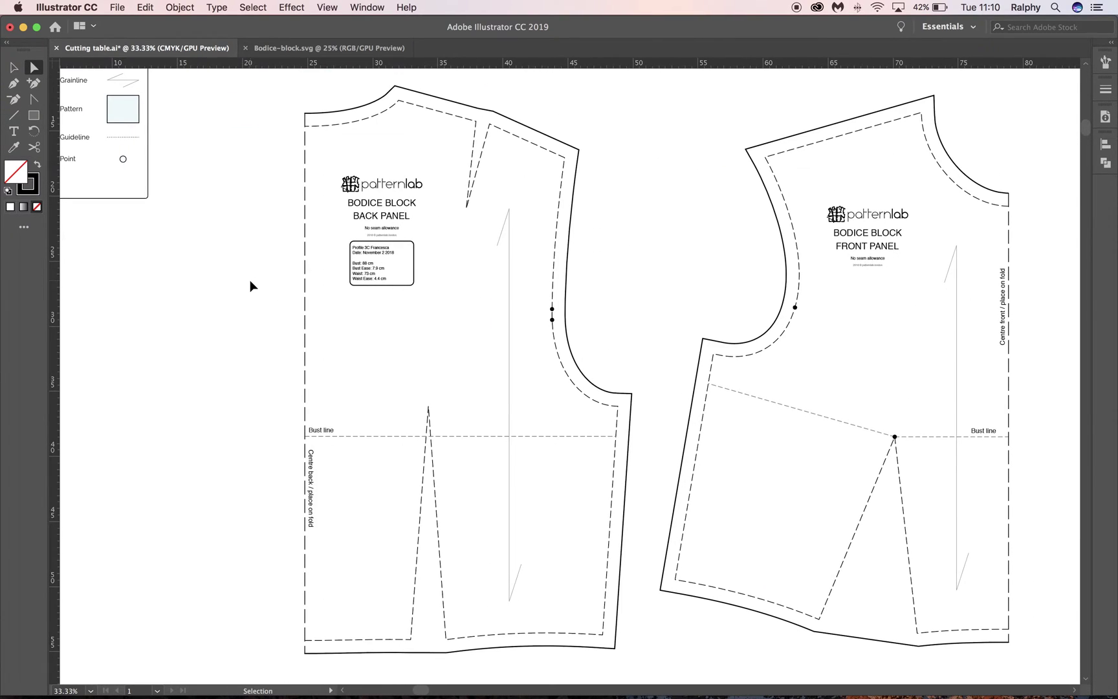
key(super+minus)
Reopen the Brushes panel and pan to the empty artboard right of the front panel
drag(501, 280, 463, 286)
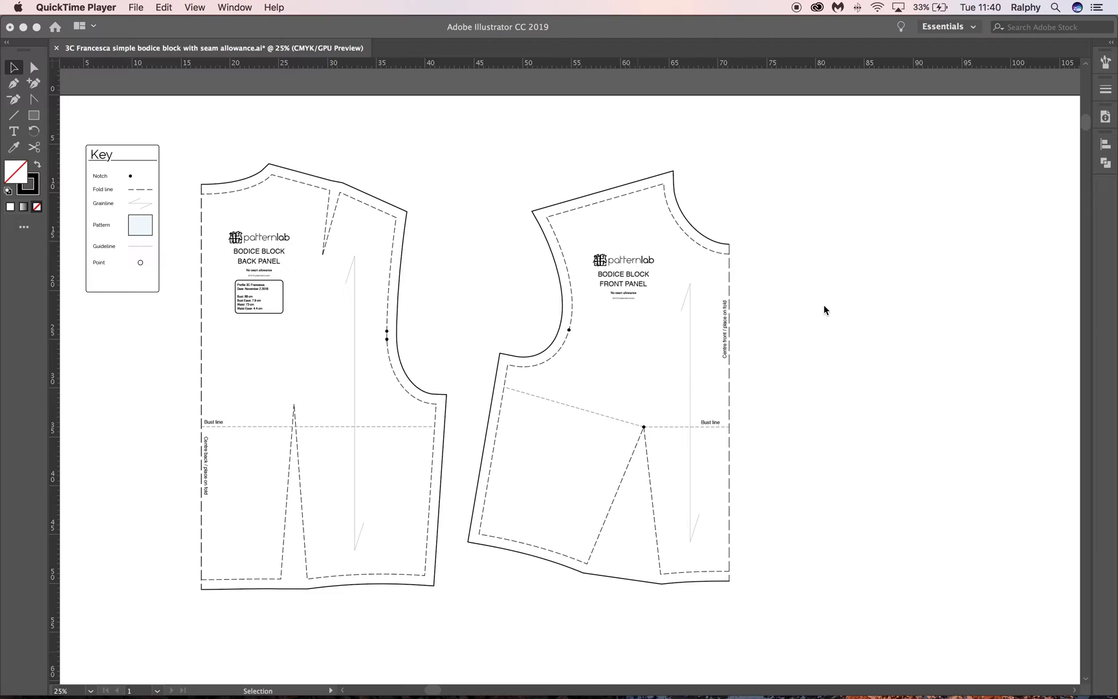
click(1103, 62)
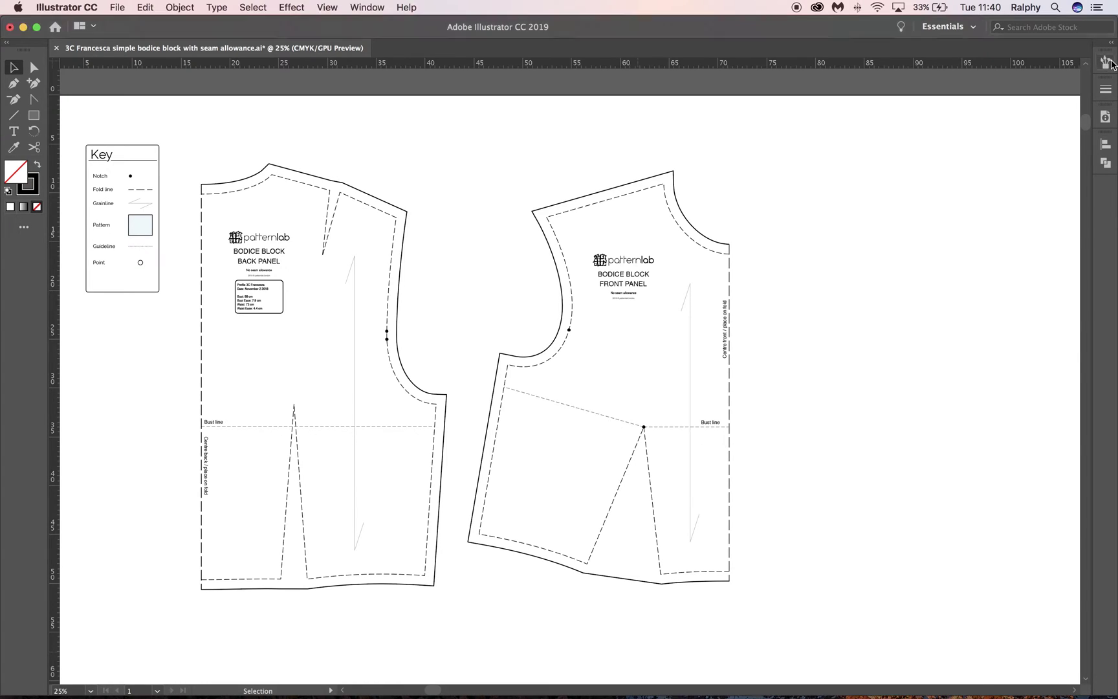
click(1107, 63)
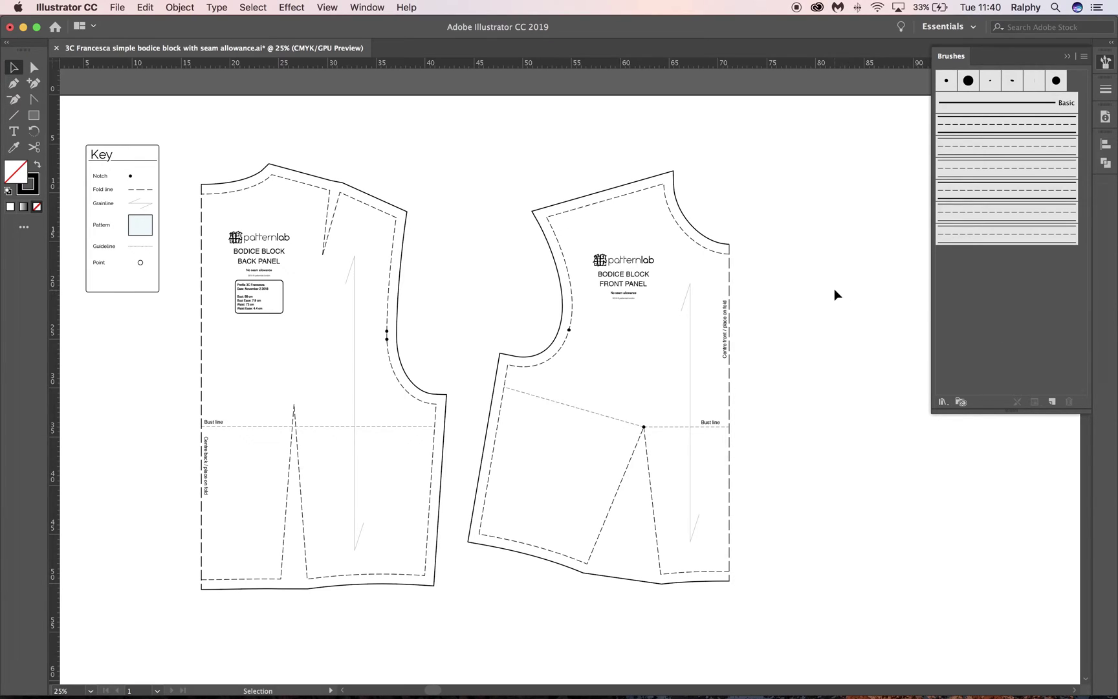
key(space)
drag(863, 303, 414, 306)
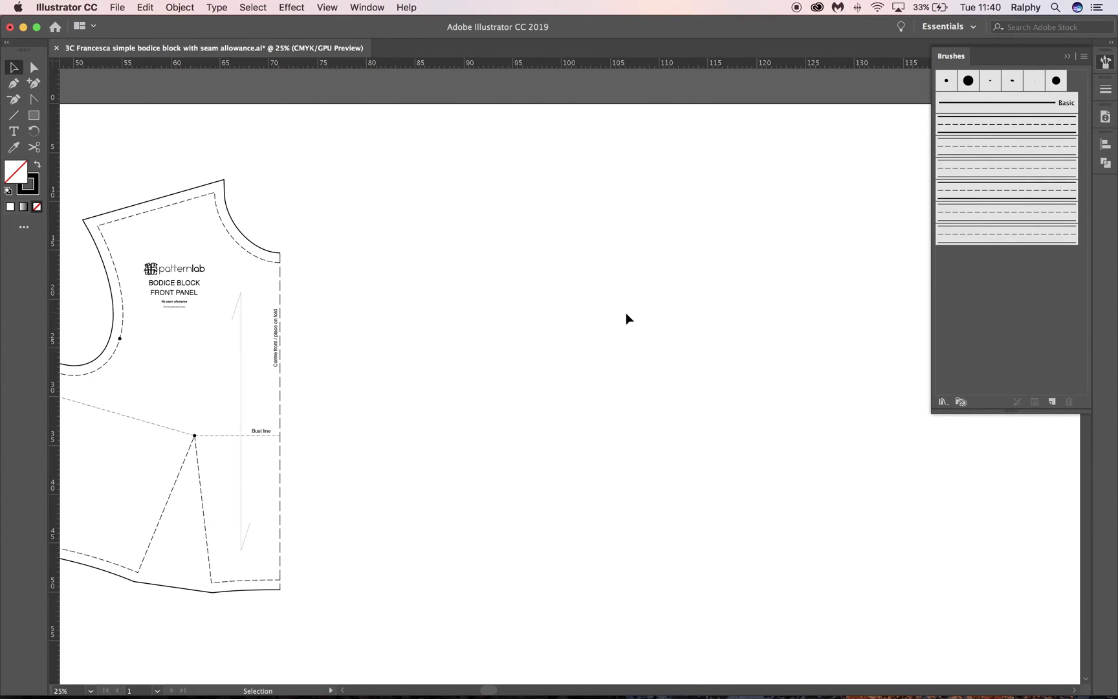
Draw a horizontal line on the empty artboard and expand the Stroke panel to show all options
click(17, 122)
mouse_move(206, 295)
mouse_down()
mouse_move(719, 294)
mouse_move(748, 299)
mouse_move(753, 325)
mouse_move(749, 294)
mouse_up()
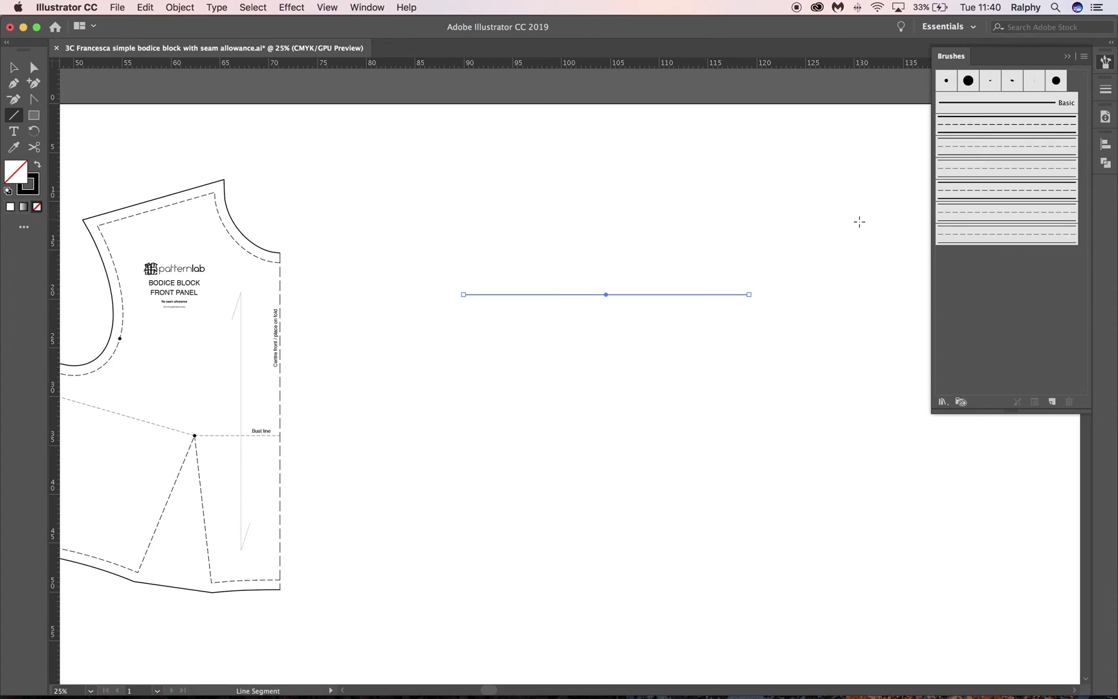
click(1106, 92)
click(1082, 86)
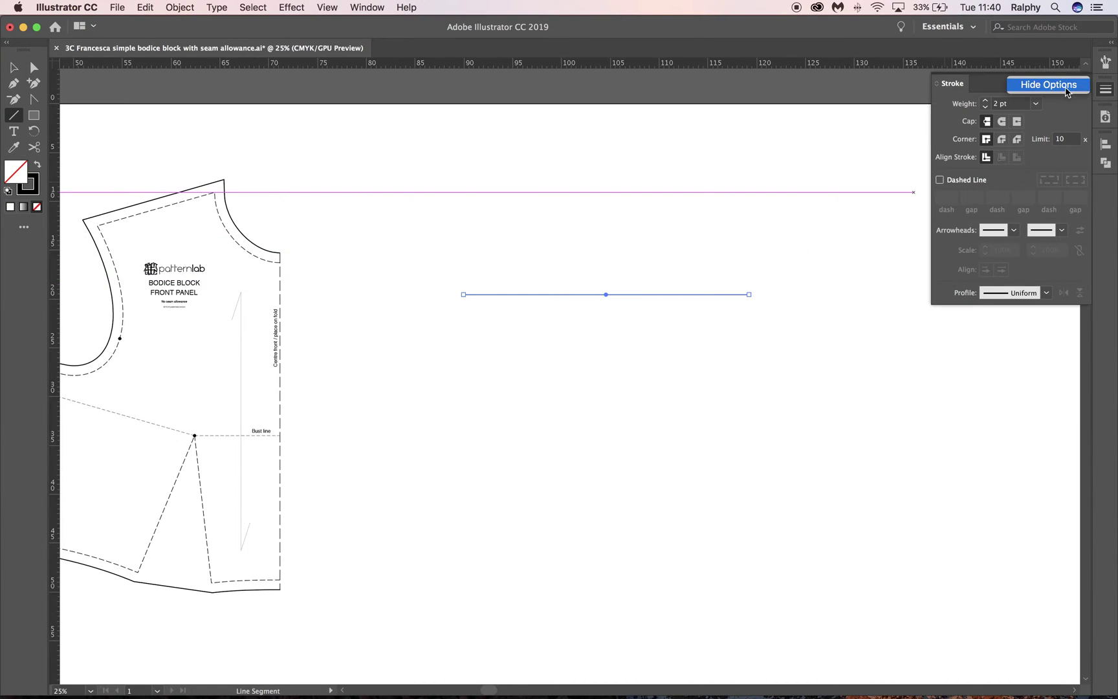
click(1066, 91)
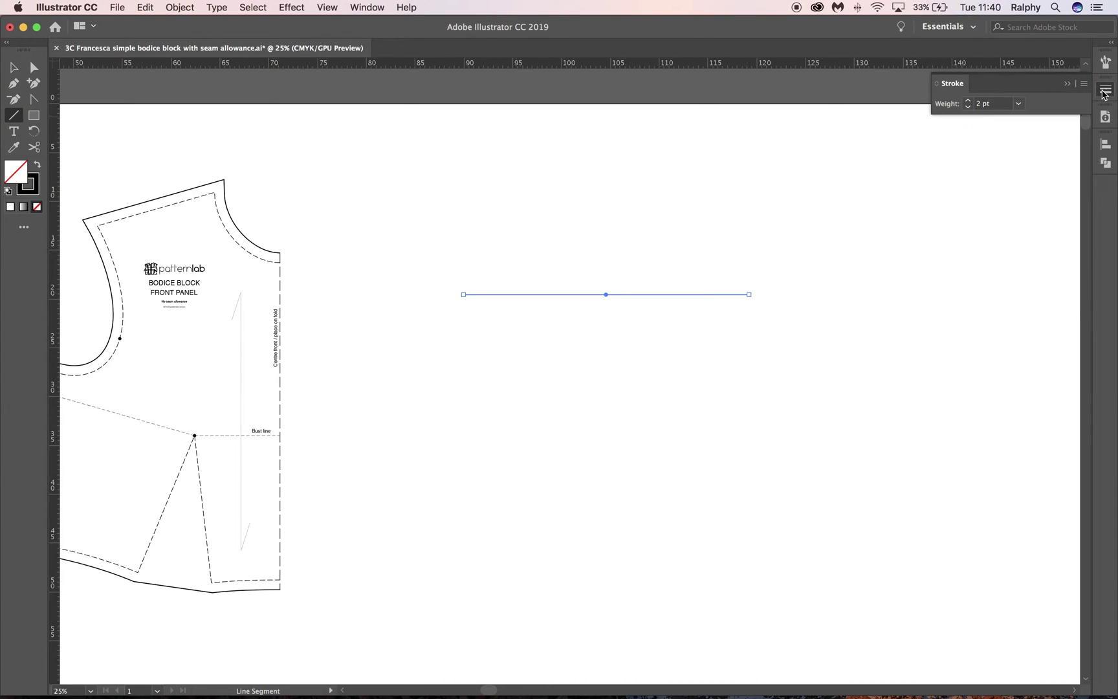
click(1084, 85)
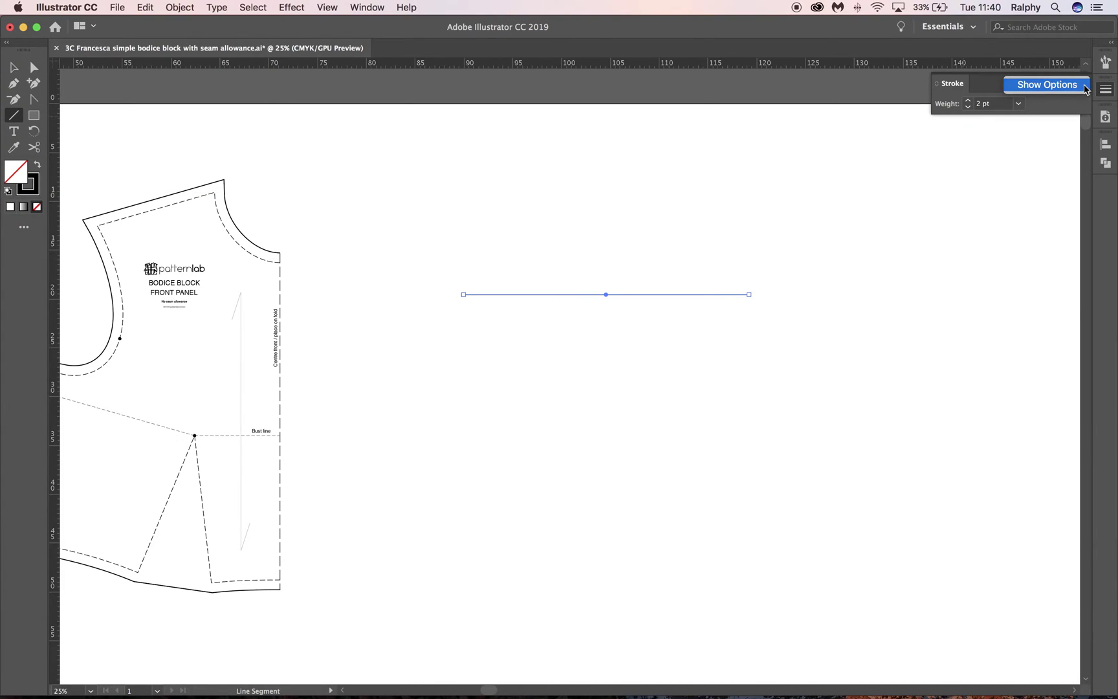
click(1060, 87)
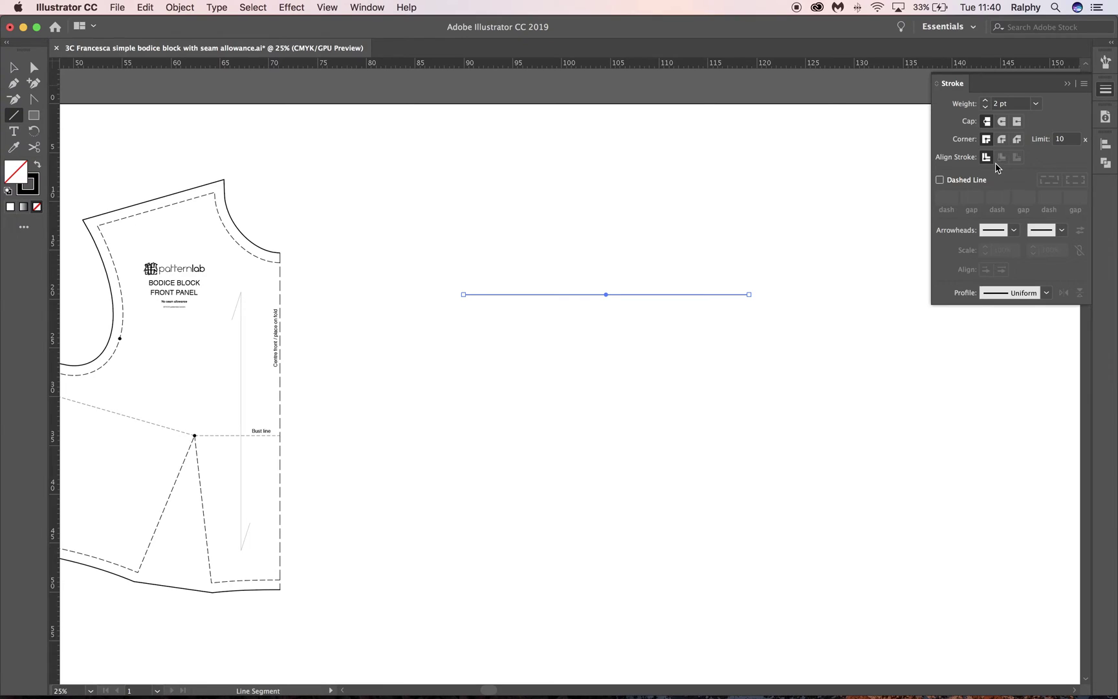
Try other weights and a dashed stroke, leave the line solid 2 pt, and select it
click(985, 100)
click(985, 101)
click(985, 101)
click(985, 101)
click(985, 101)
click(985, 101)
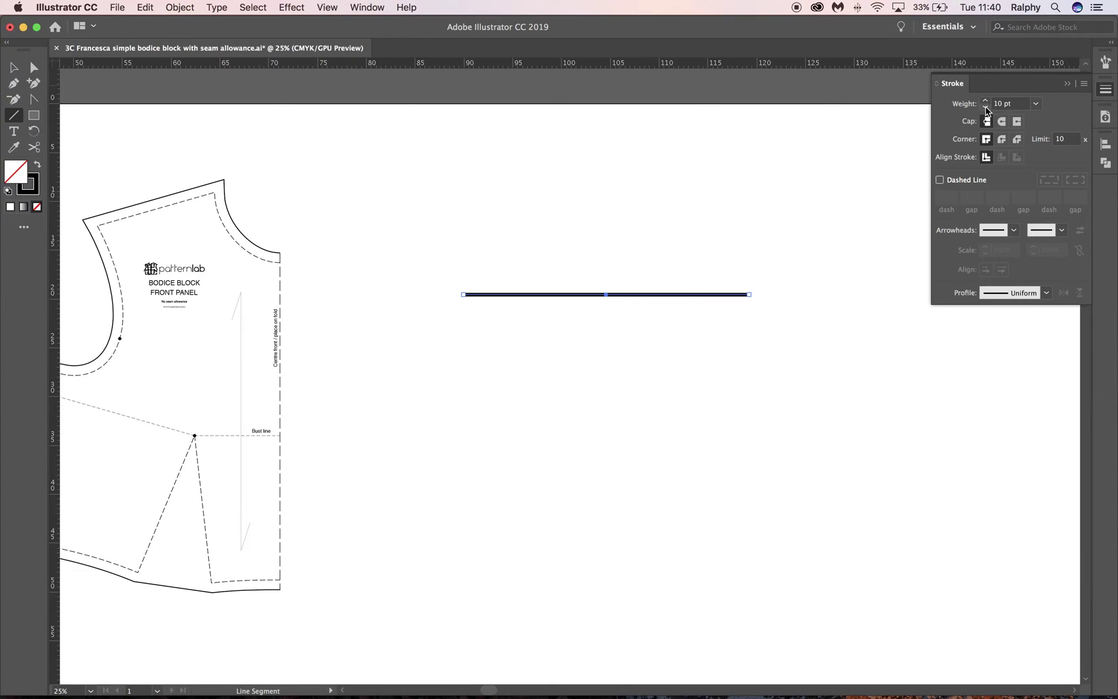
click(985, 108)
click(985, 108)
click(985, 108)
click(985, 107)
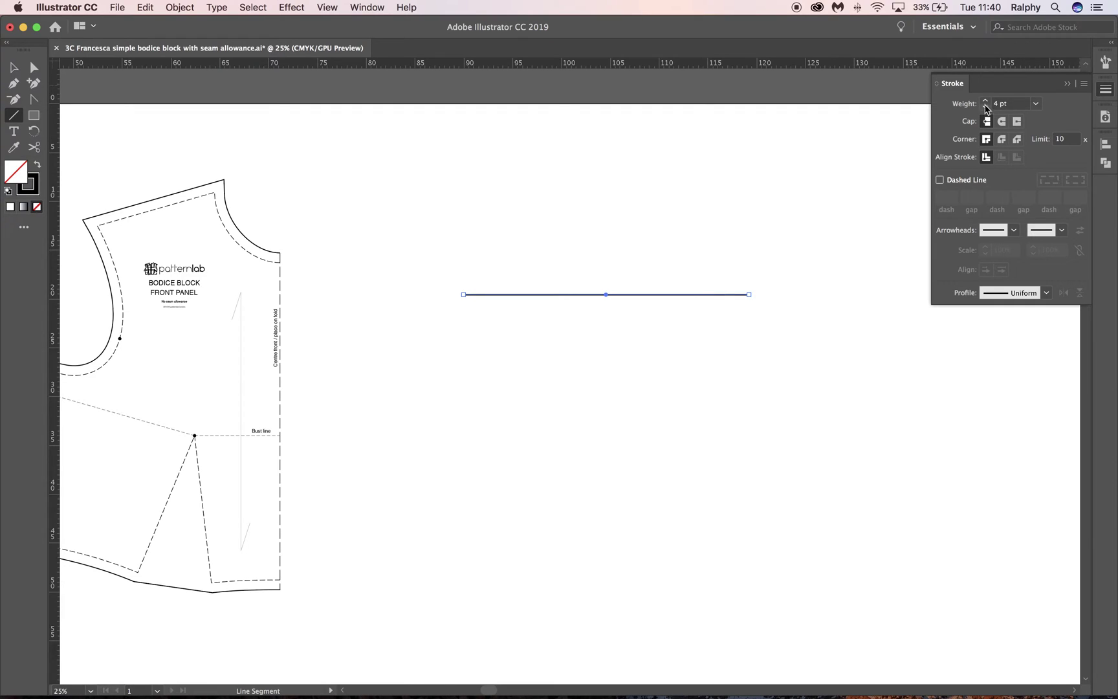
click(985, 107)
click(985, 108)
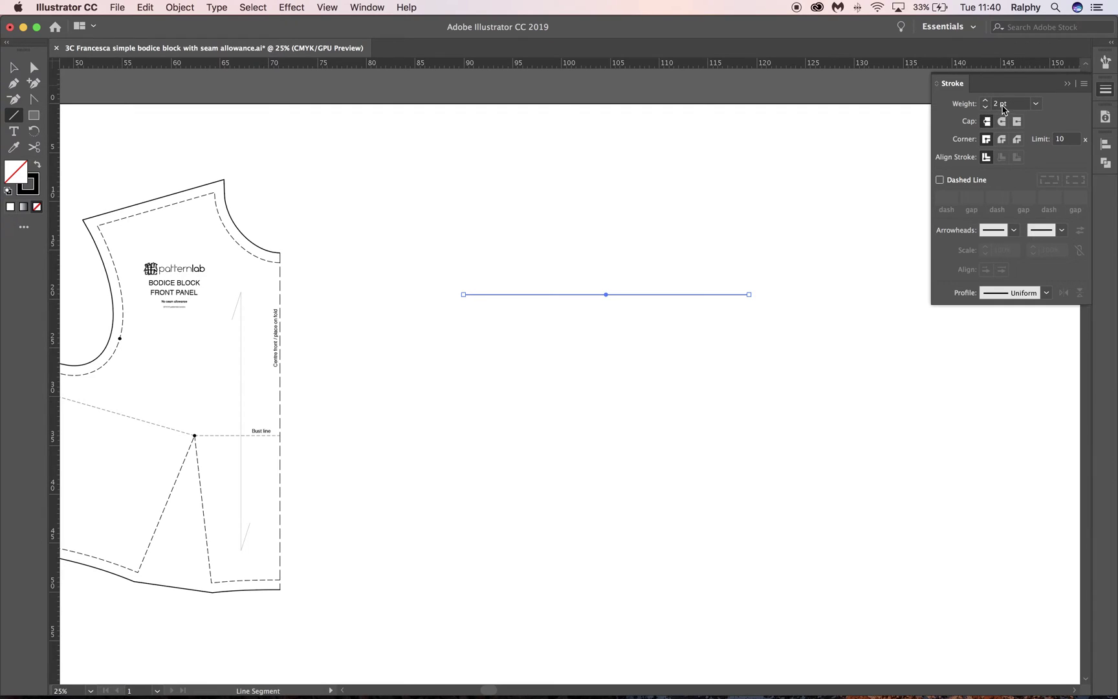
click(957, 186)
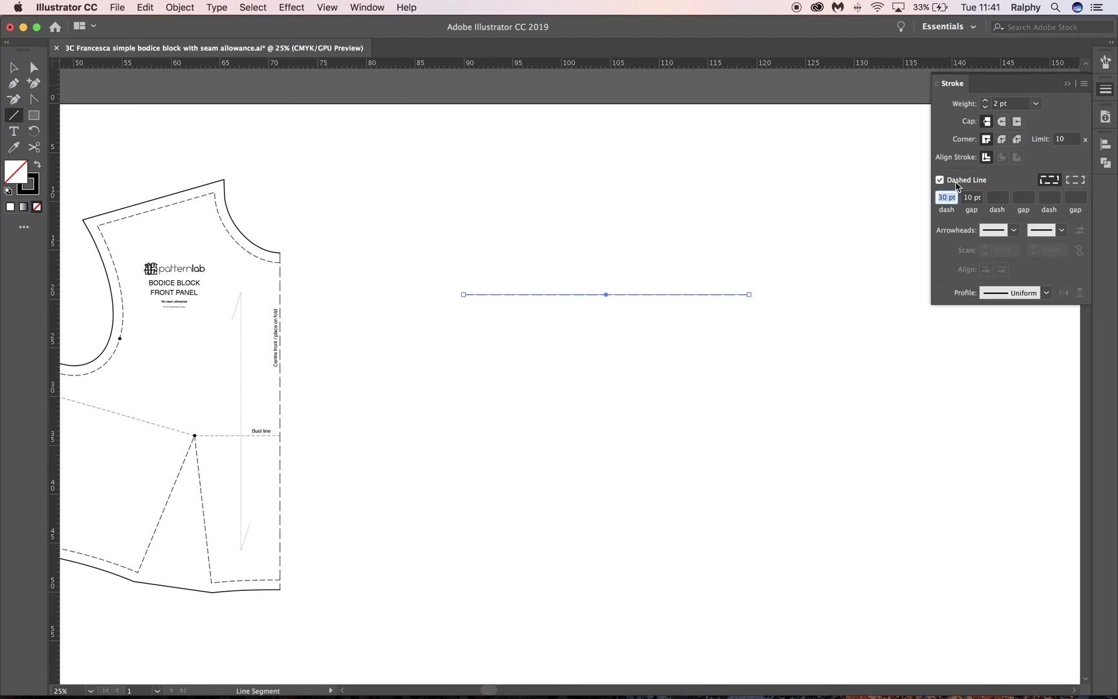
click(940, 181)
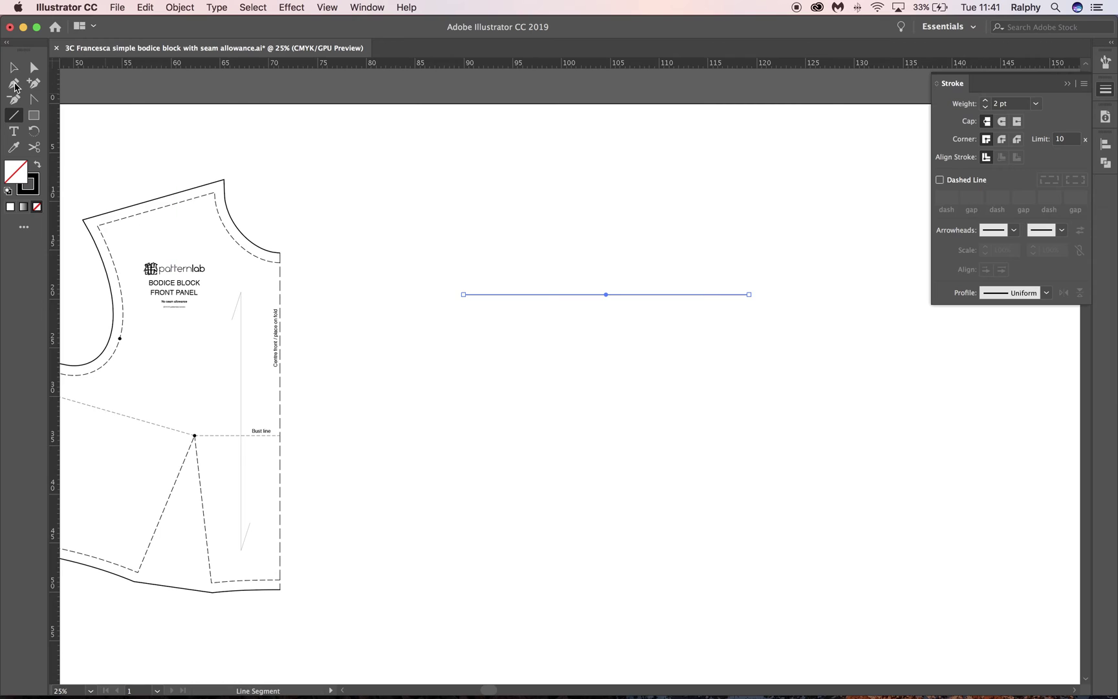
key(v)
drag(668, 258, 628, 329)
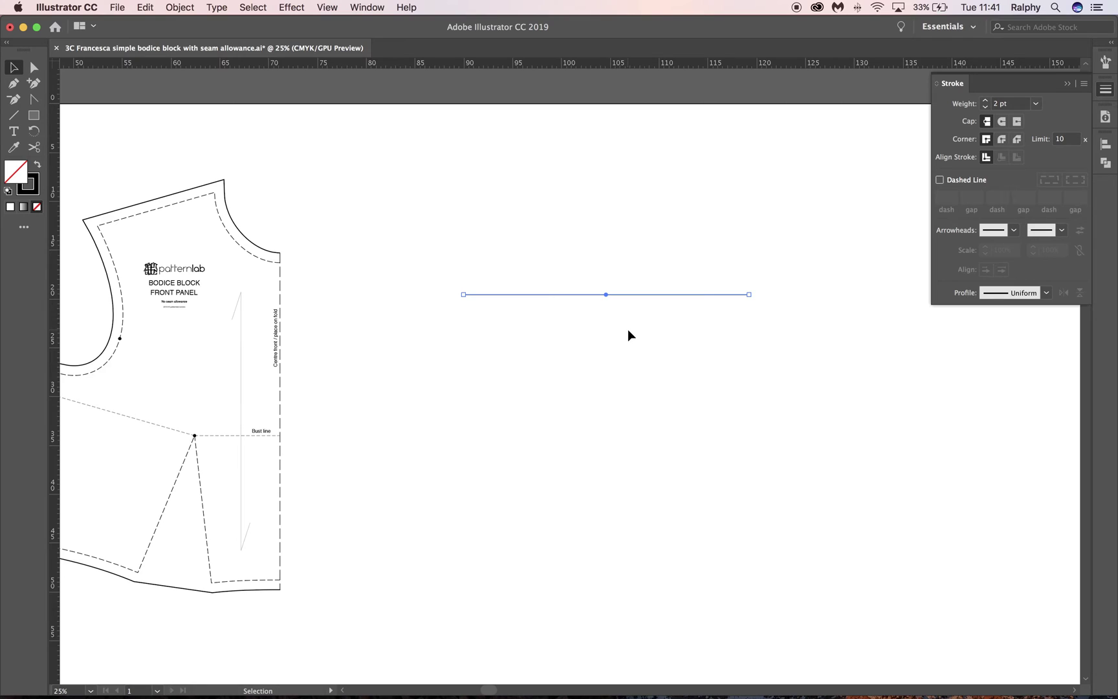
Open the Move dialog for the line and enter a 0 cm horizontal offset
key(Return)
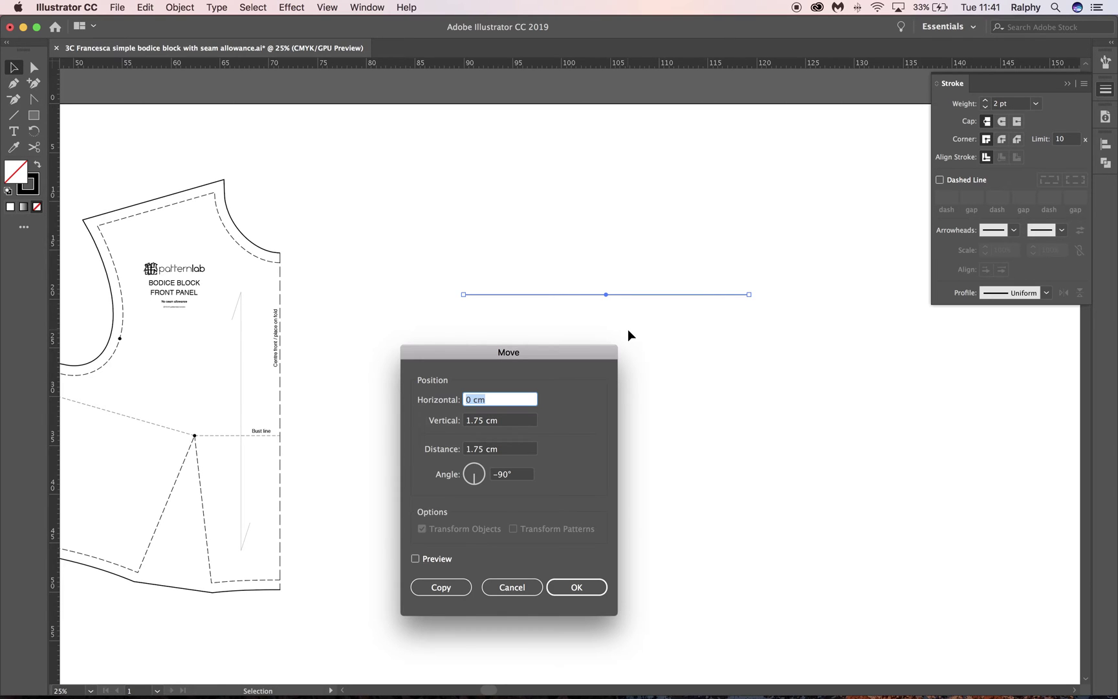
drag(591, 355, 394, 182)
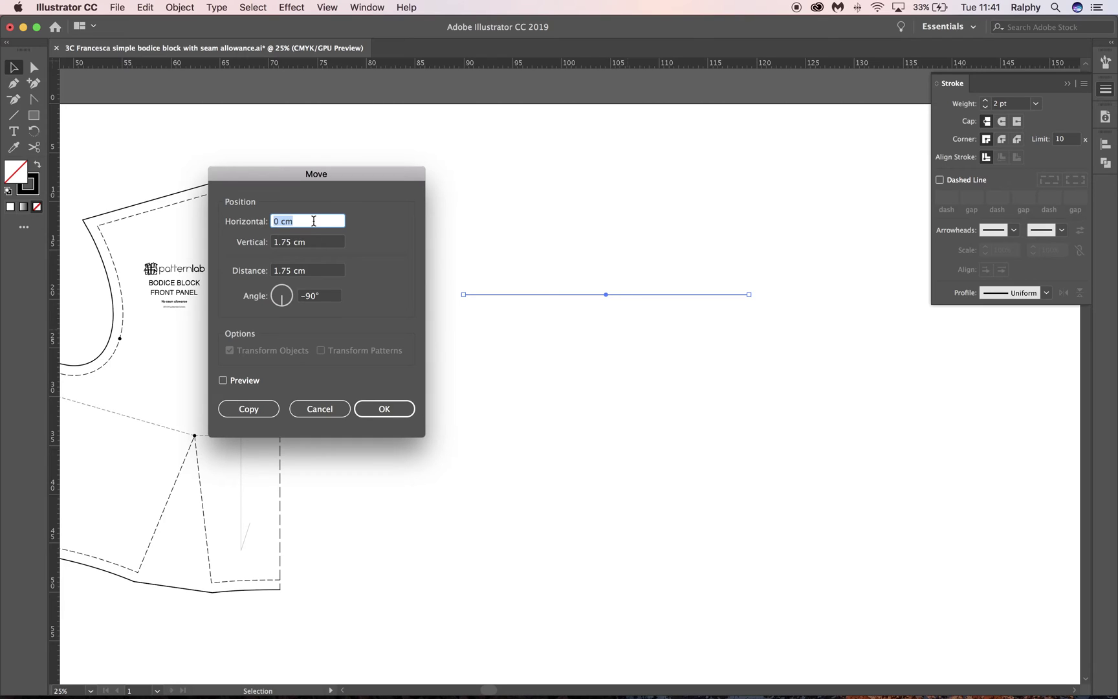
text(0)
key(Tab)
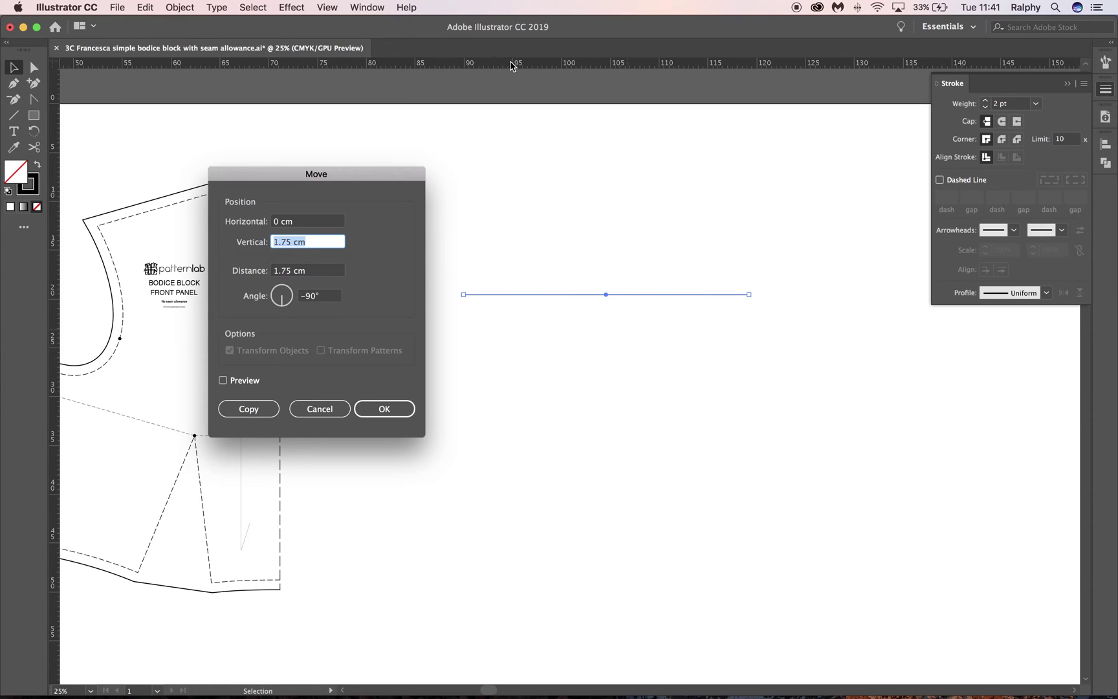
Copy the line 1.75 cm straight down, repeat the copy with Transform Again, then deselect
click(313, 243)
drag(324, 241, 258, 242)
click(319, 240)
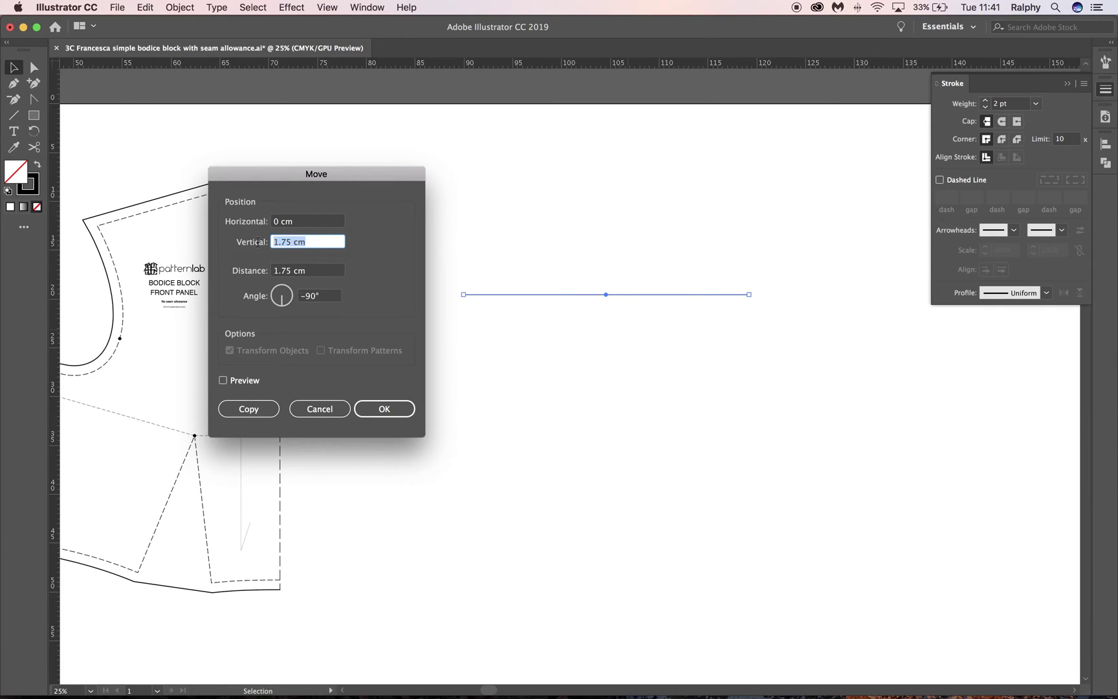
click(304, 241)
drag(295, 241, 320, 241)
click(248, 408)
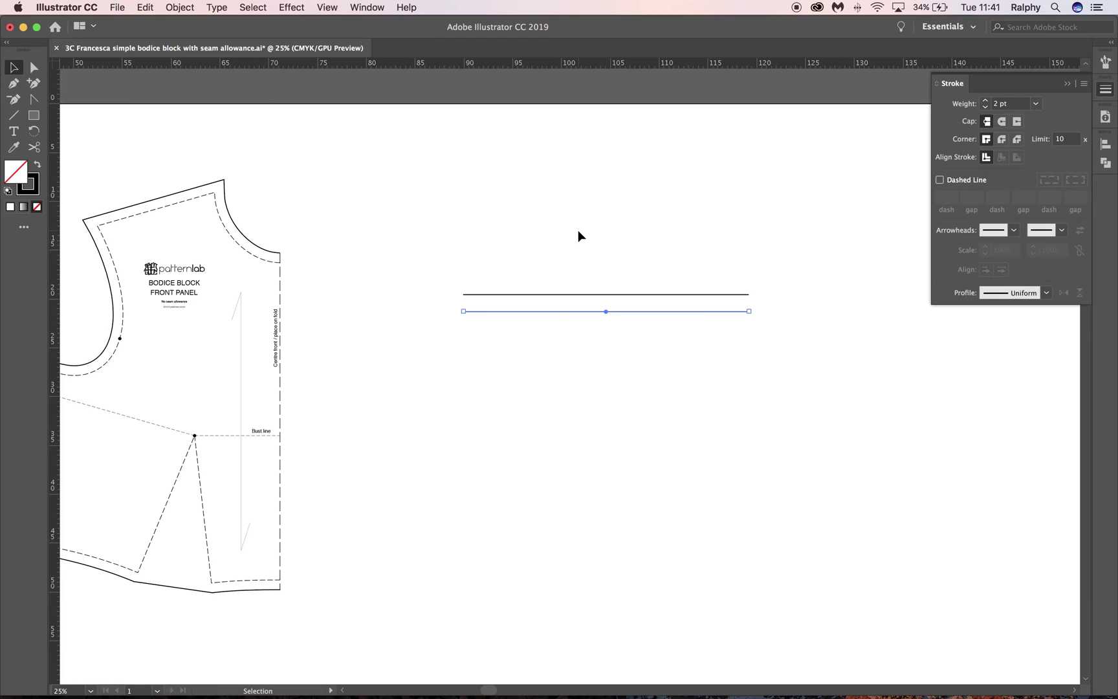
key(super+d)
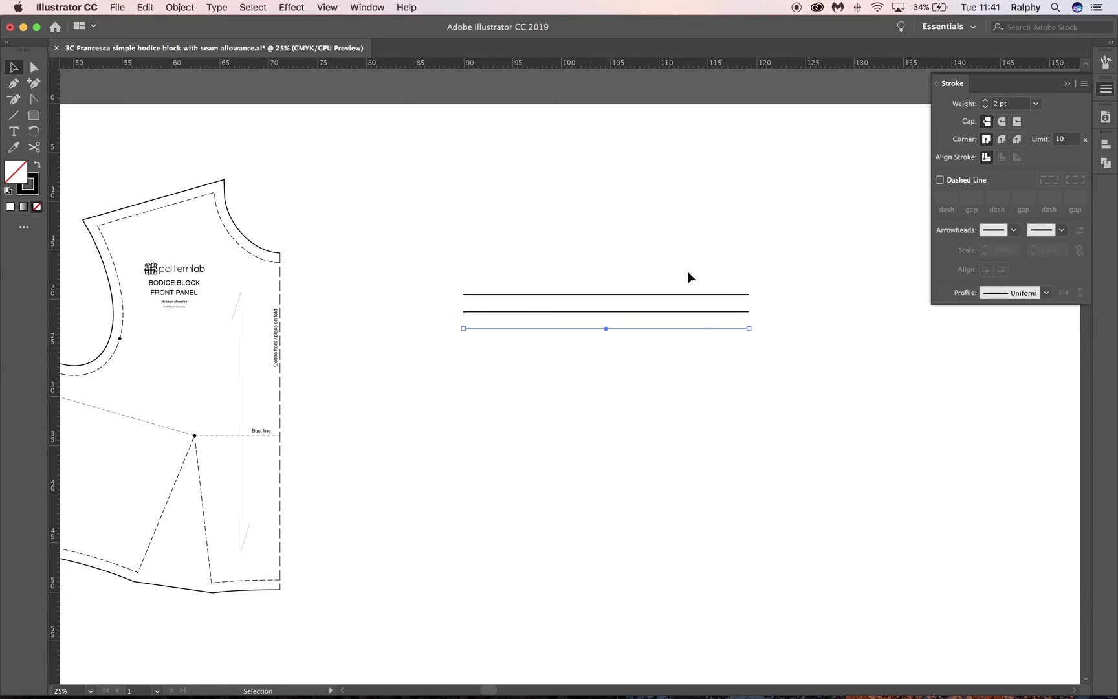
click(768, 309)
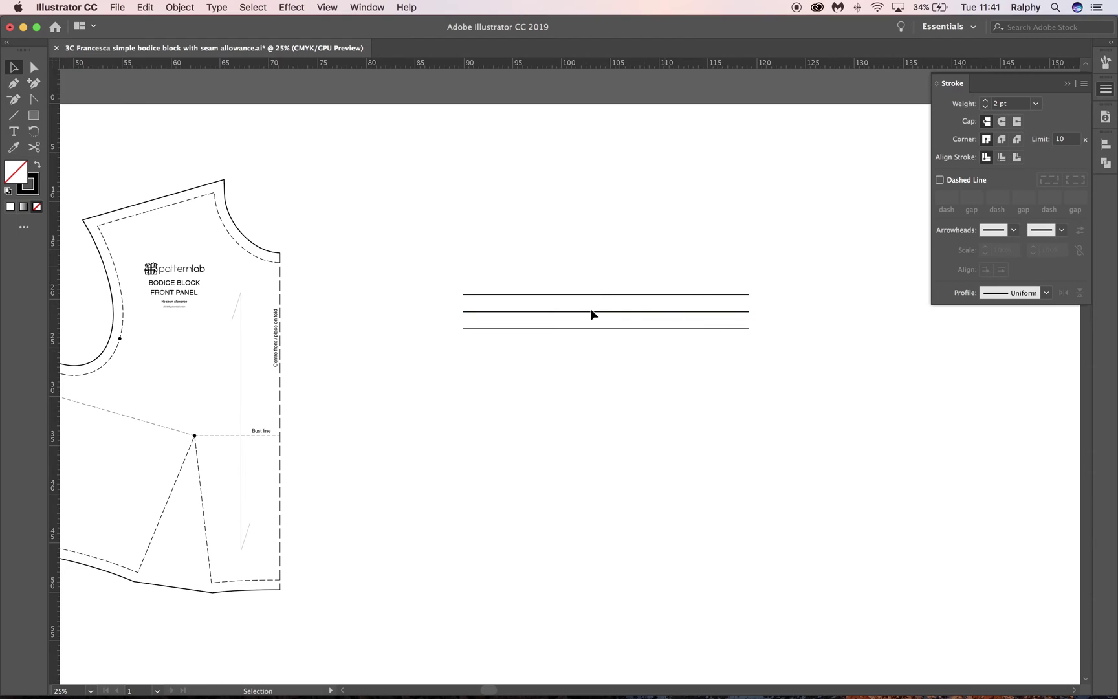
Open the Brushes panel, zoom in, and draw a trial line across the gap, then undo it
click(1106, 61)
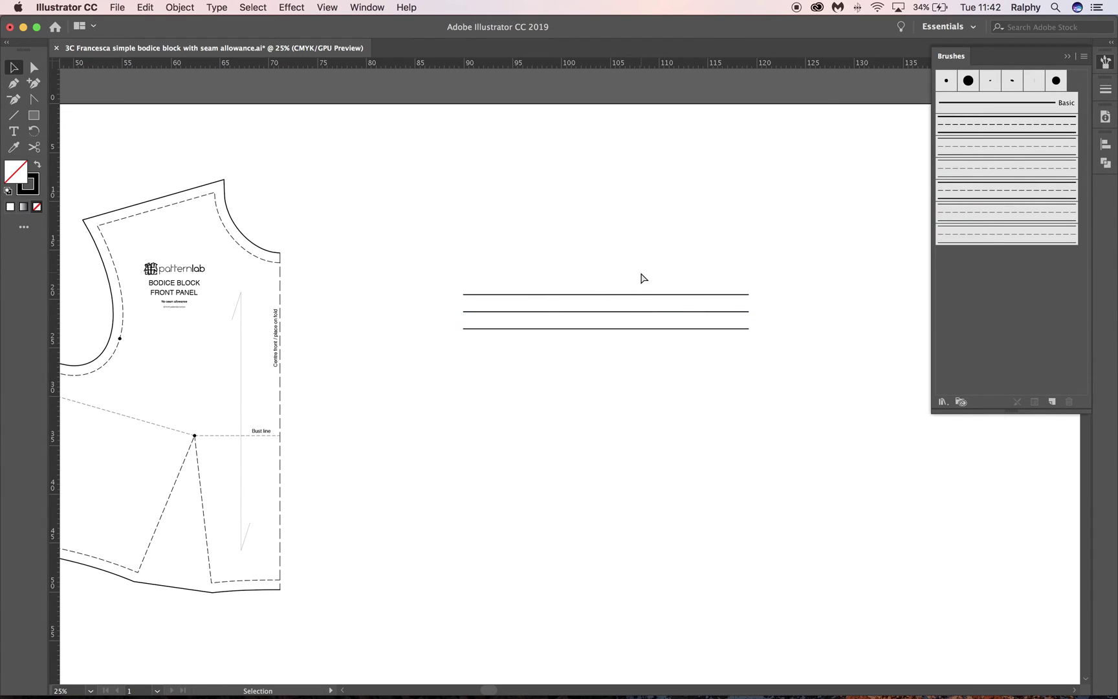
key(super+equal)
click(14, 116)
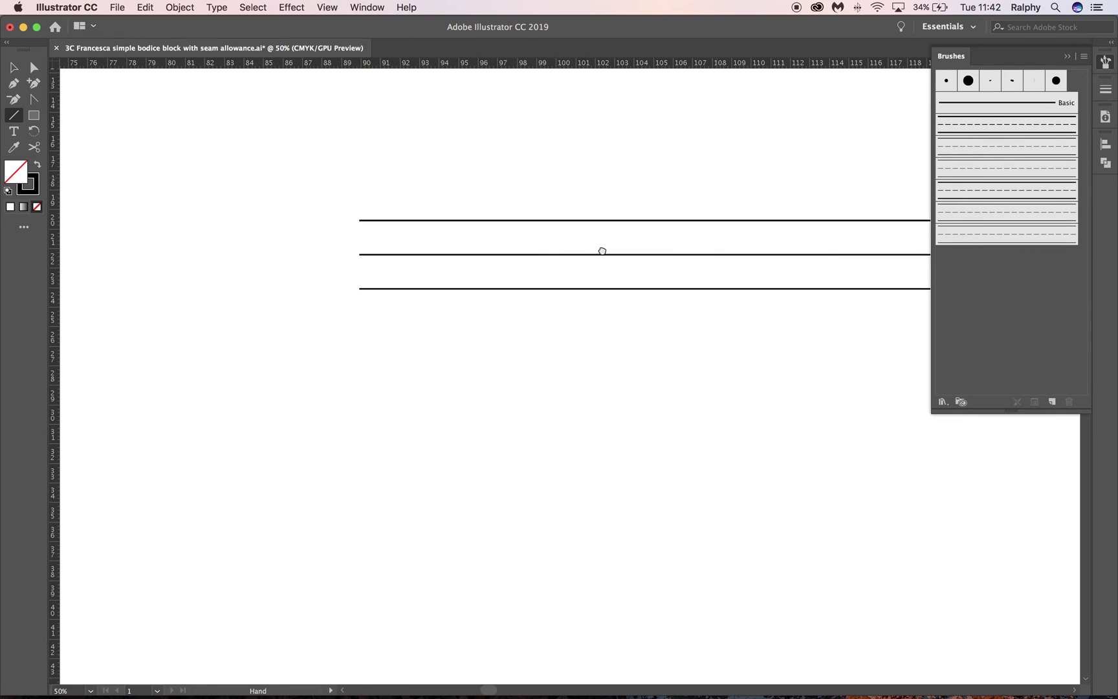
scroll(602, 250, up, 4)
scroll(602, 250, right, 8)
drag(483, 350, 483, 384)
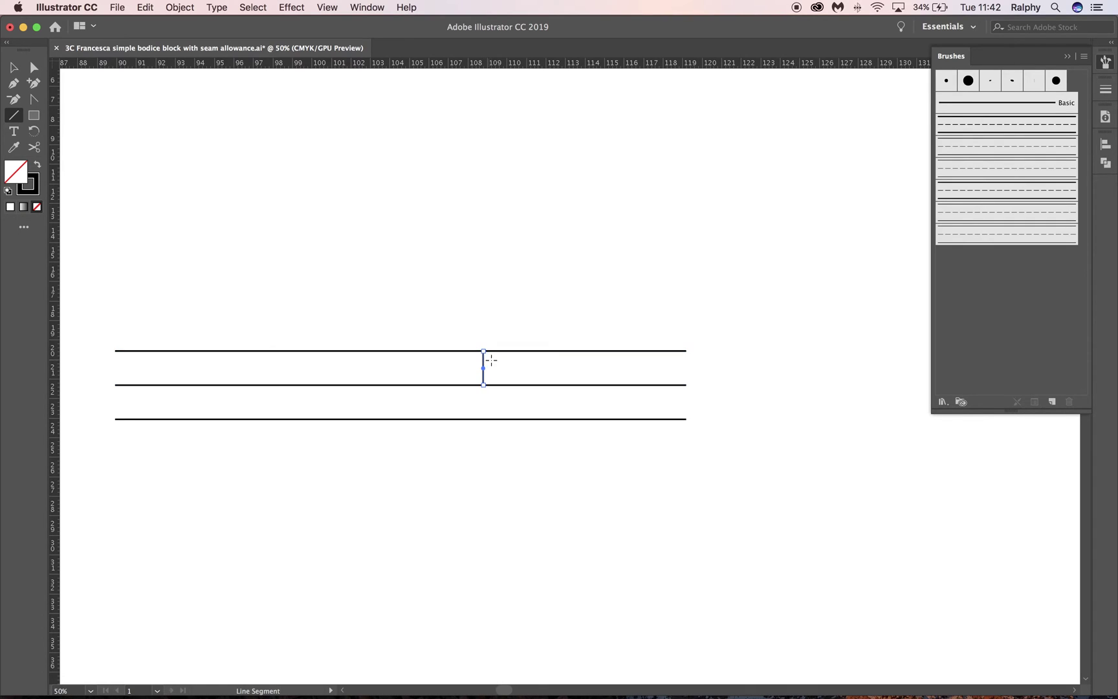
key(super+z)
Zoom closer and measure the 1.75 cm gap between the top two lines, then undo
key(super+equal)
key(super+equal)
key(super+equal)
key(super+equal)
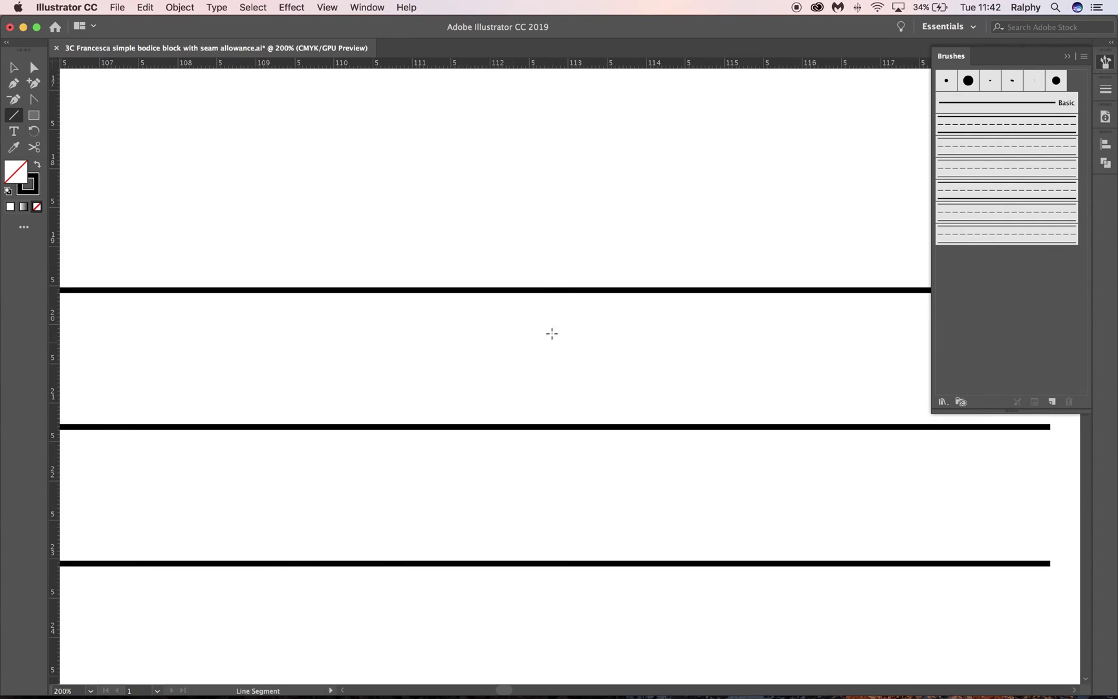
drag(514, 289, 514, 426)
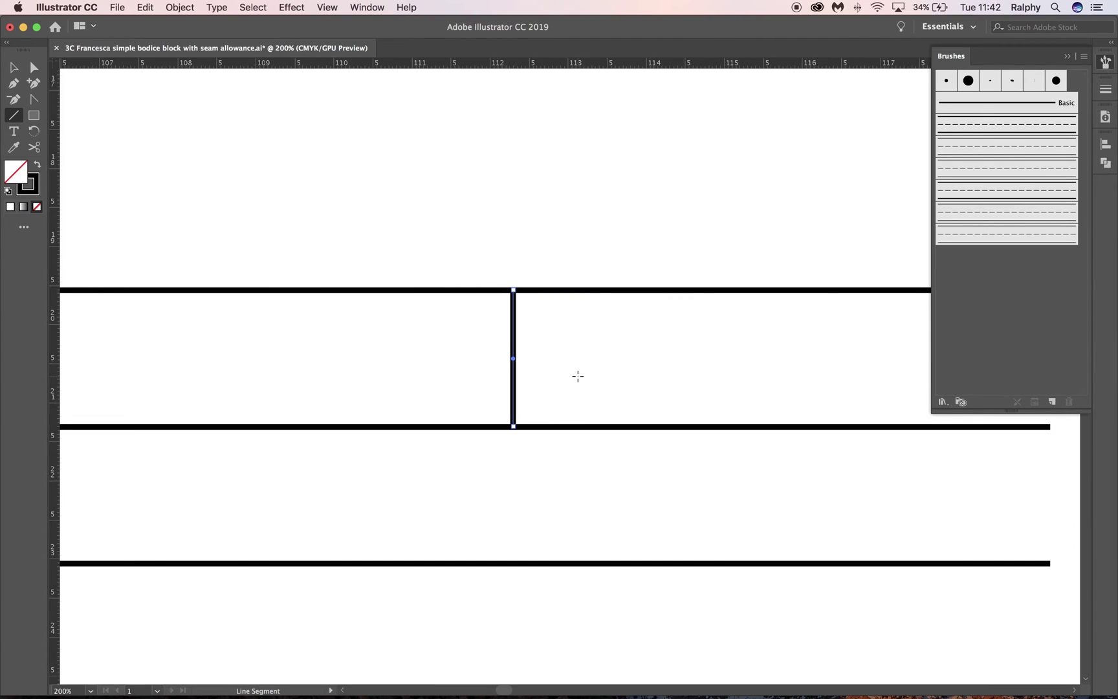
key(super+z)
Zoom back out to 50% and recentre the view on the three lines
key(super+minus)
key(super+minus)
key(super+minus)
key(super+minus)
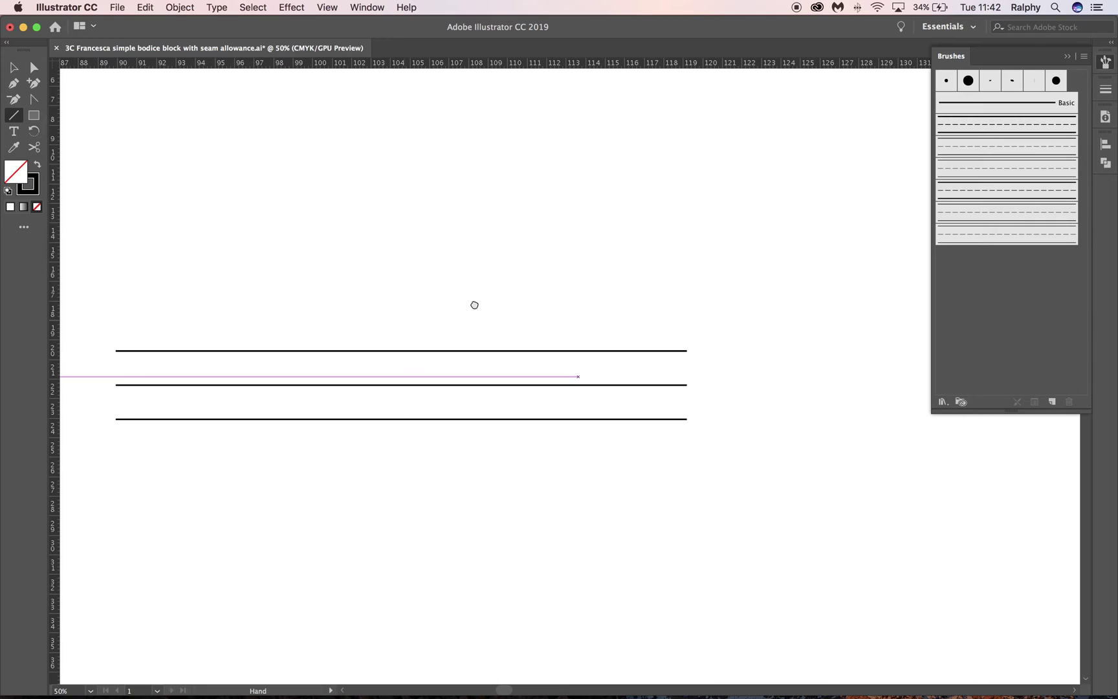
drag(474, 305, 591, 277)
click(33, 67)
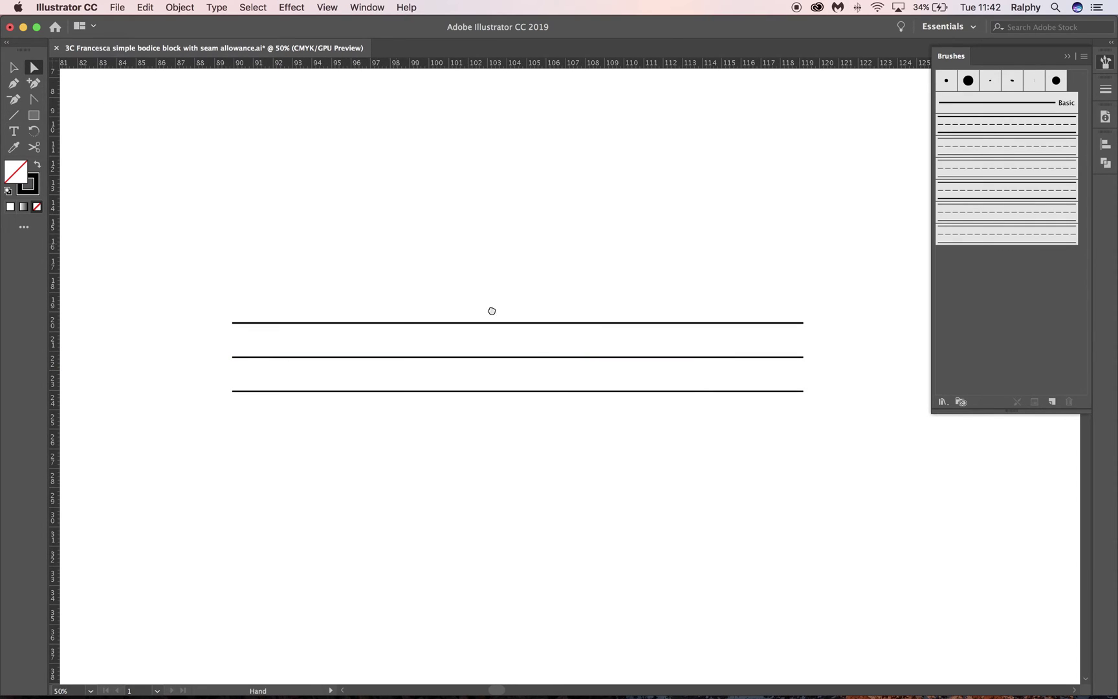
scroll(492, 310, up, 5)
scroll(491, 310, left, 5)
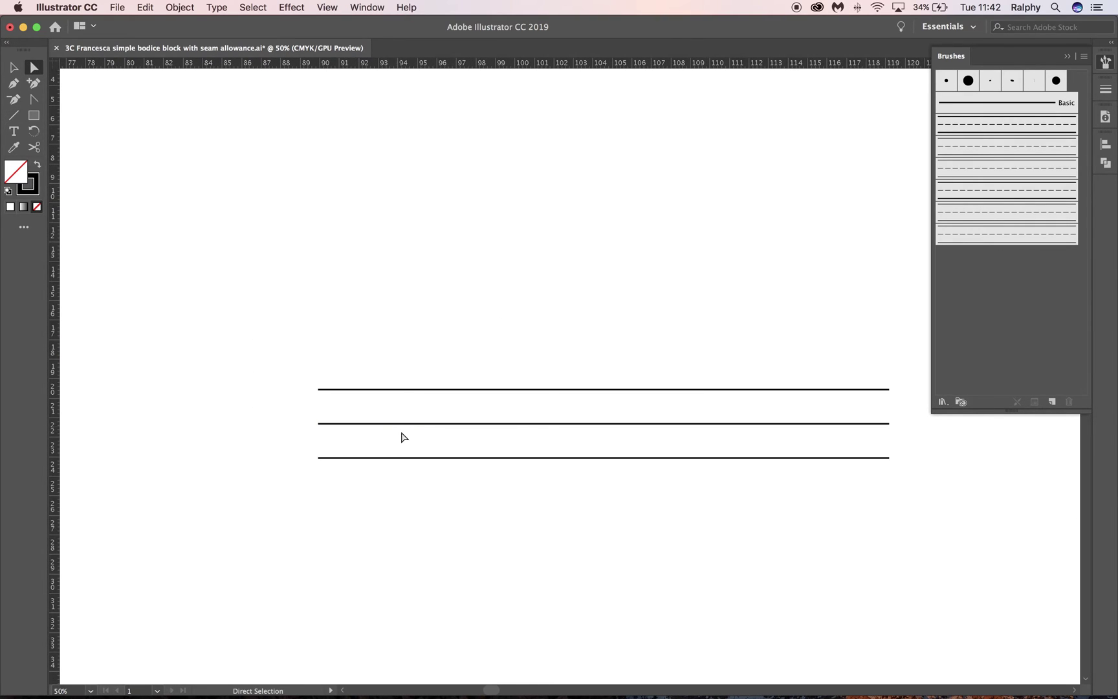
scroll(361, 287, up, 12)
scroll(362, 287, left, 20)
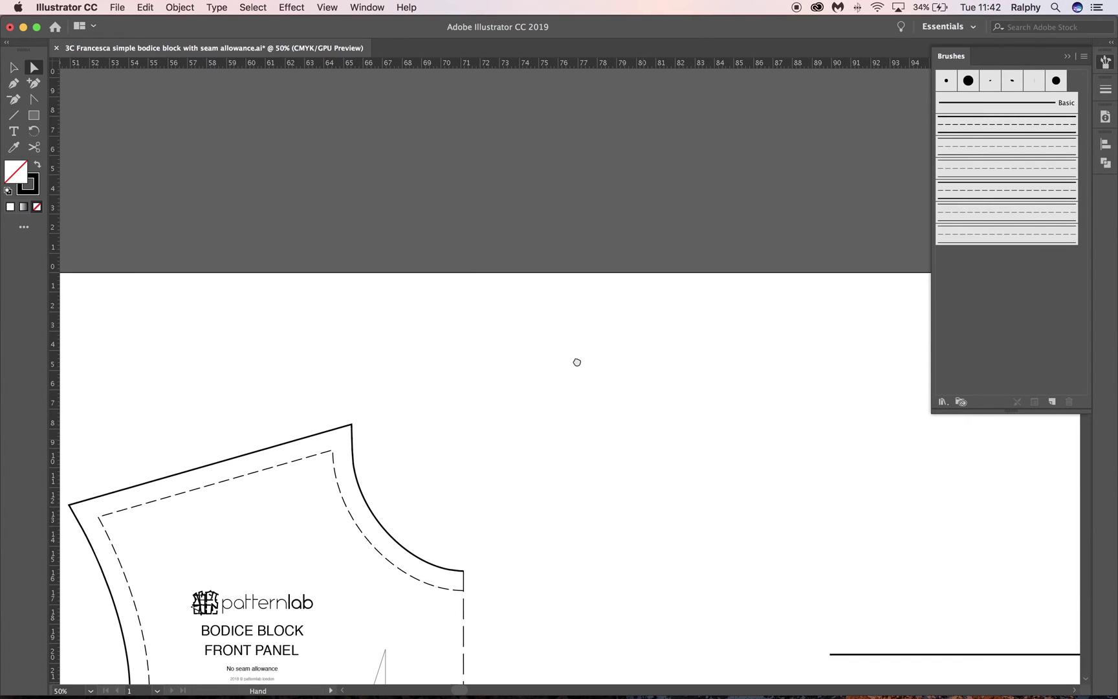
scroll(577, 362, down, 12)
scroll(577, 361, right, 12)
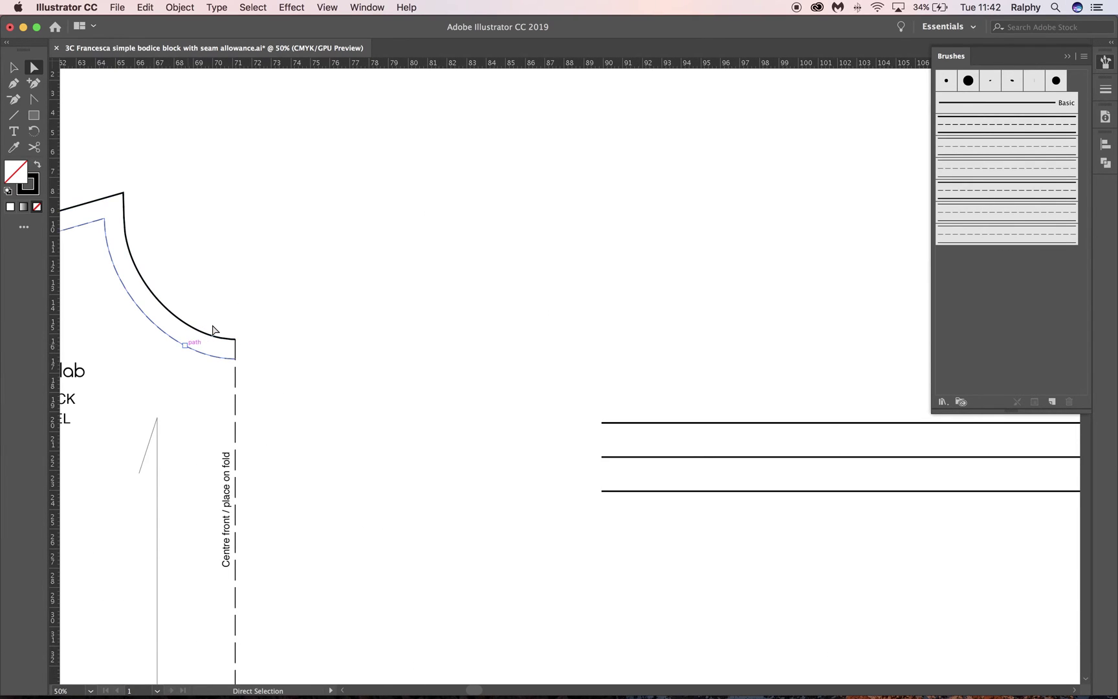
scroll(738, 294, right, 18)
scroll(739, 294, down, 5)
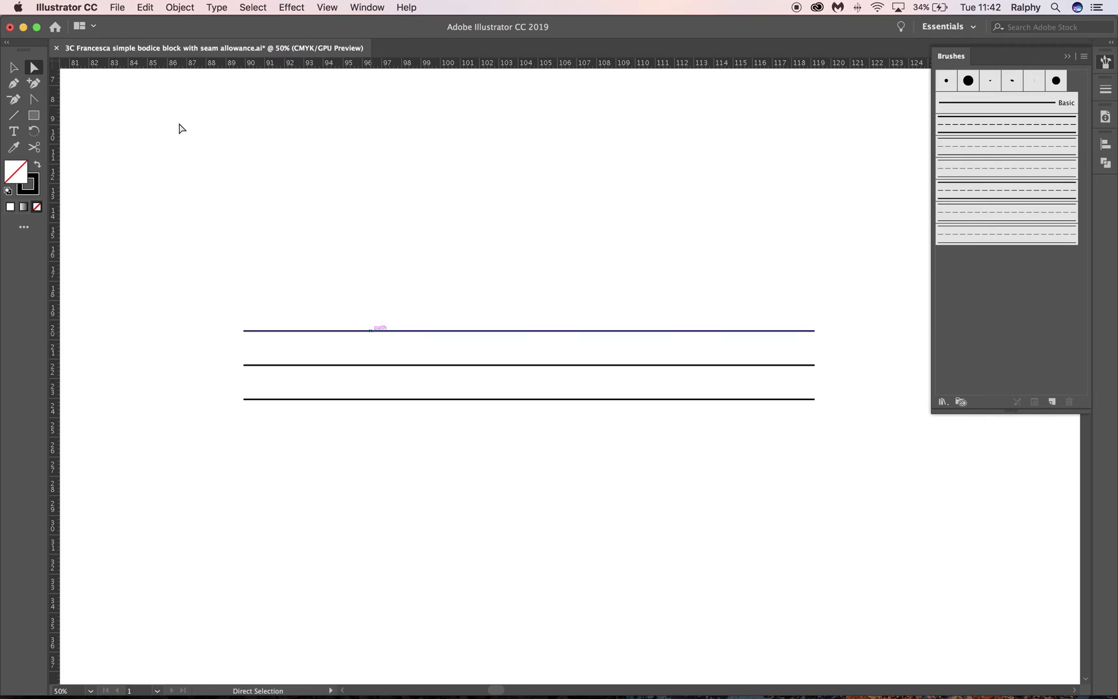
Give the middle line a 1 pt dashed stroke with a 40 pt dash and 10 pt gap
click(314, 364)
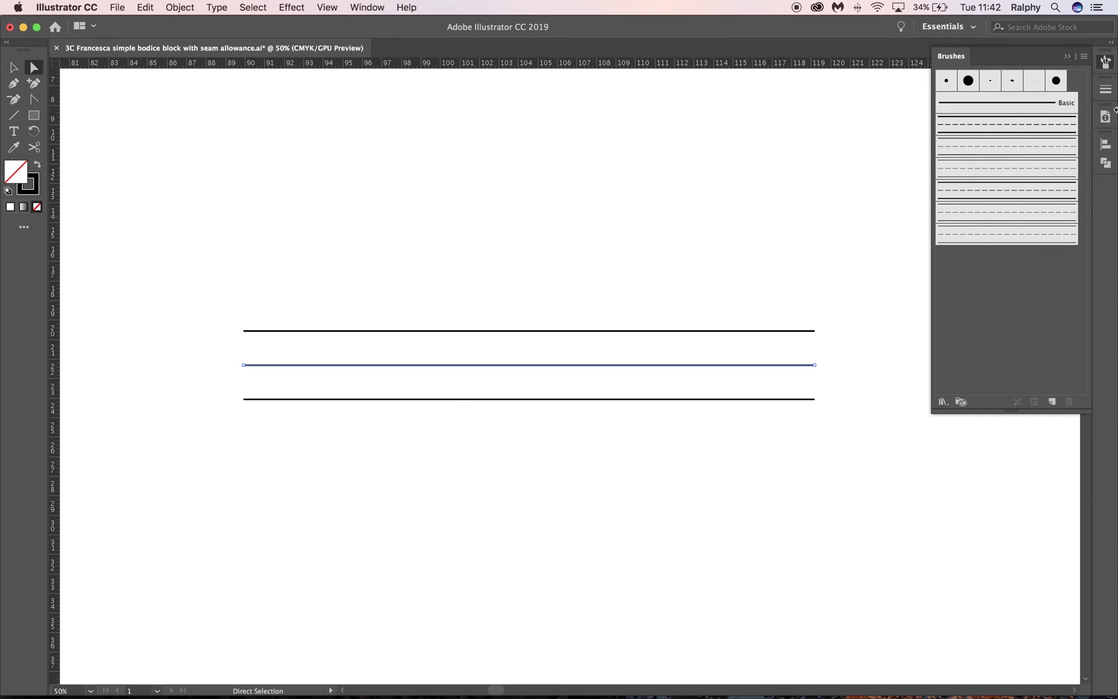
click(1105, 89)
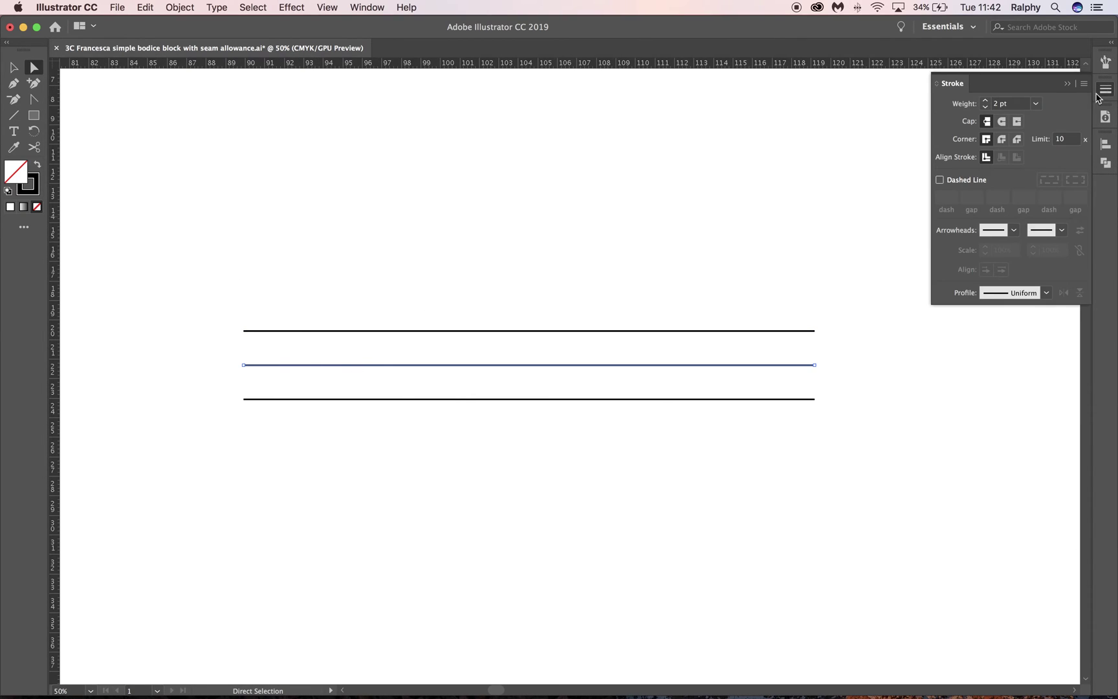
click(985, 107)
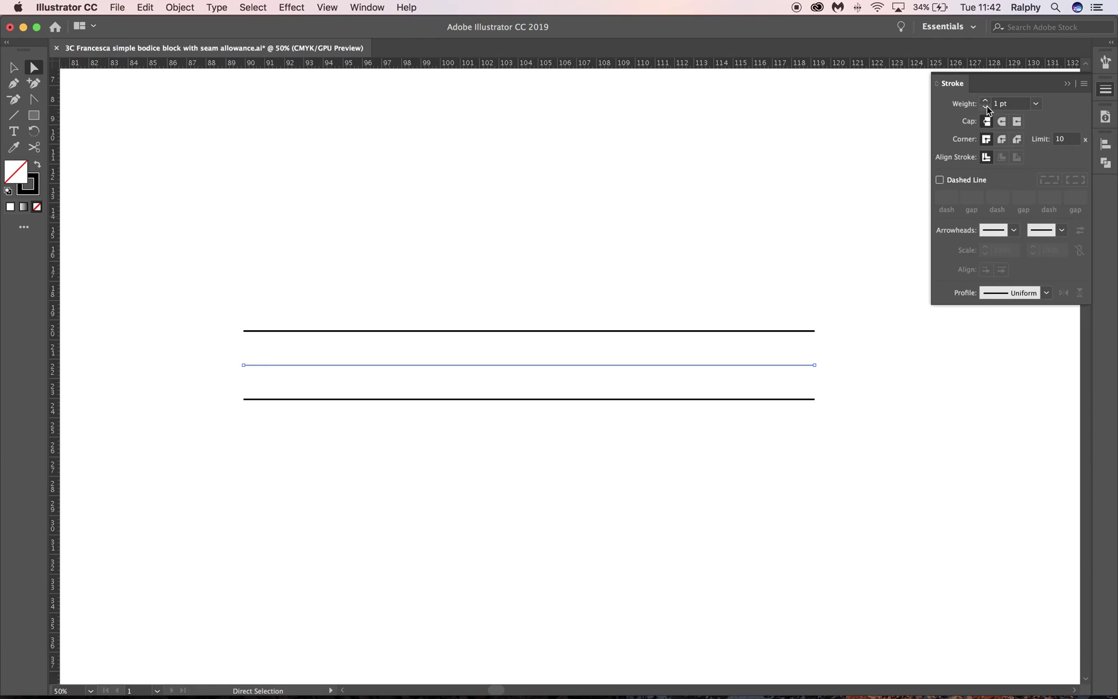
click(940, 179)
click(949, 197)
click(953, 198)
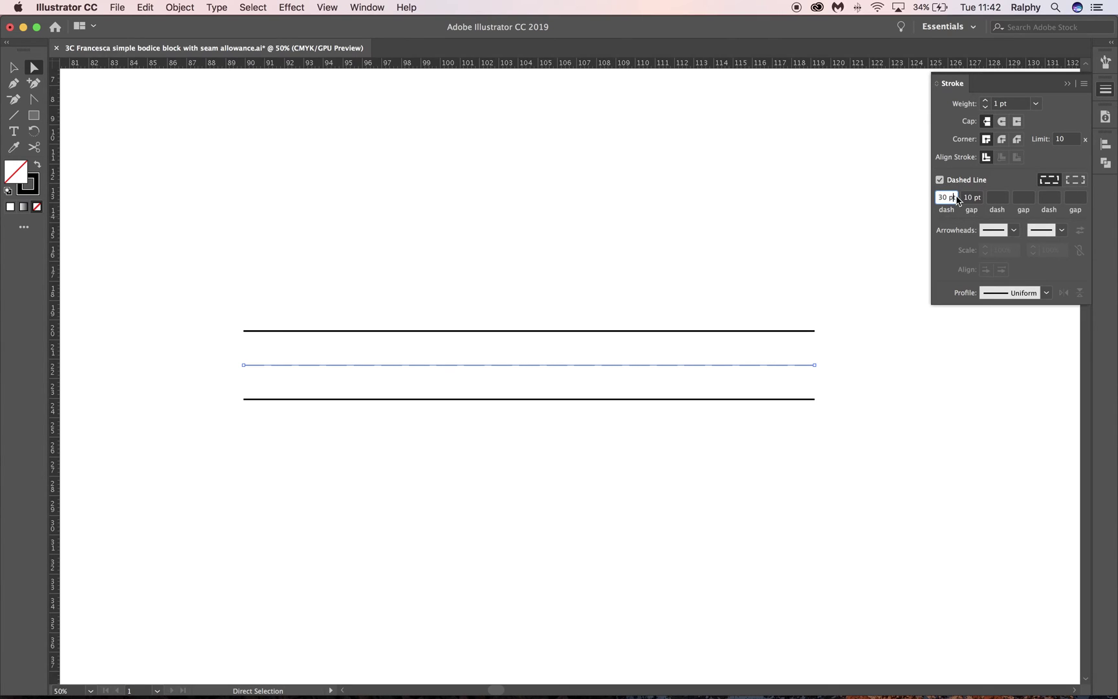
click(945, 198)
text(40)
key(Tab)
text(10)
key(Tab)
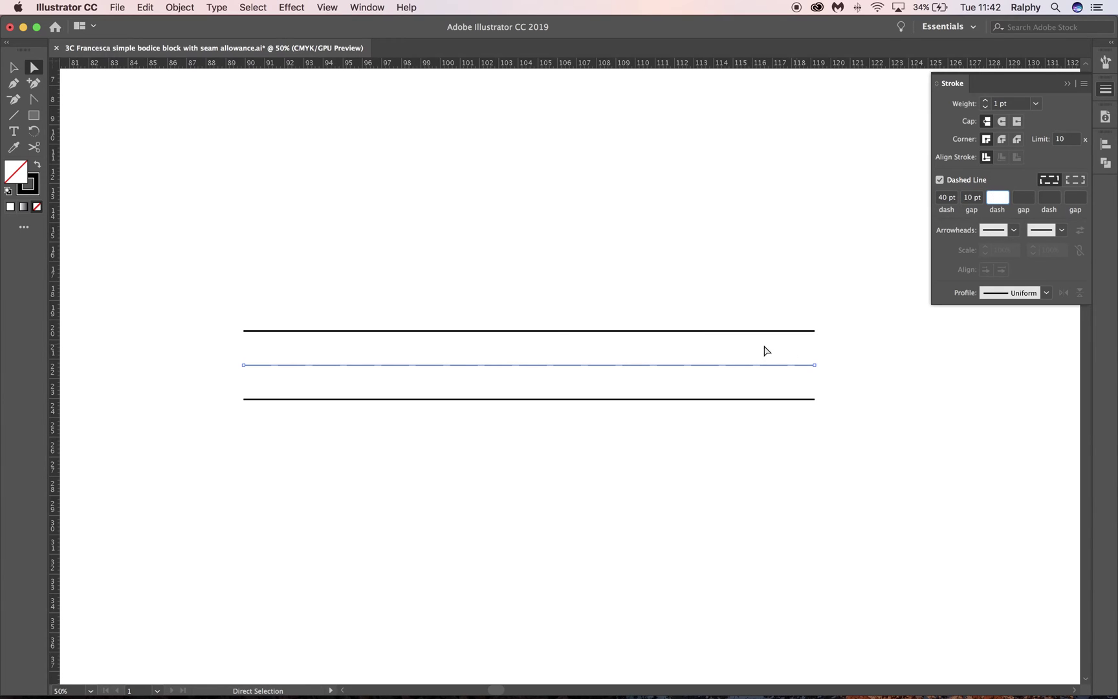
Change the middle line's dash length to 20 pt and zoom out to view it
click(682, 377)
click(686, 365)
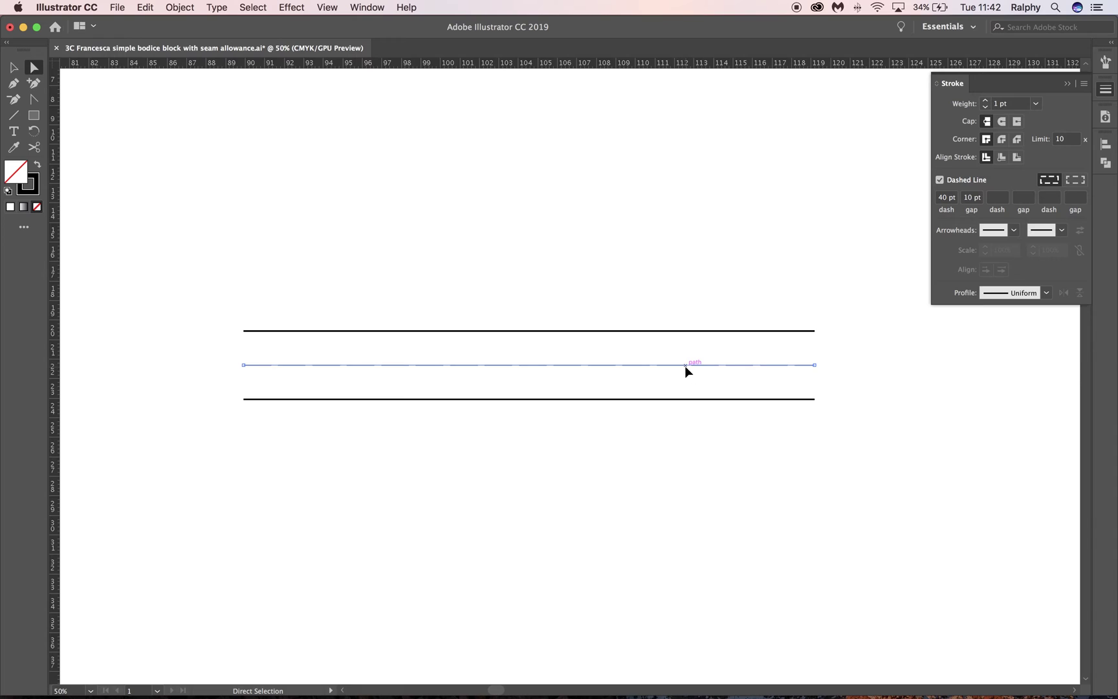
click(949, 201)
text(20)
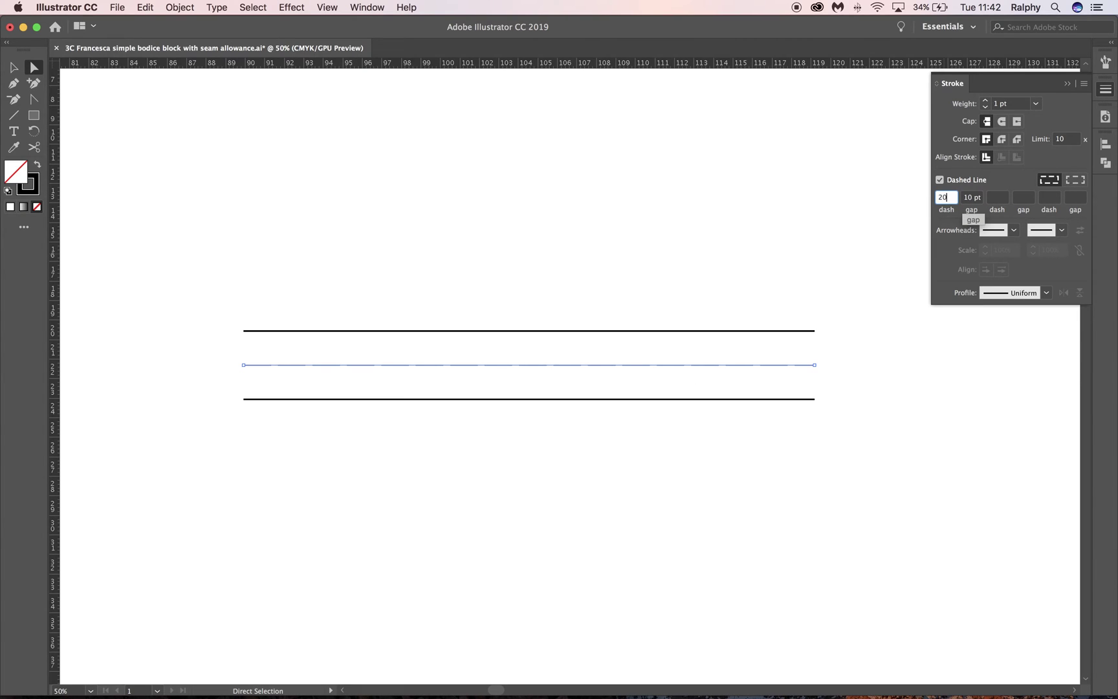
key(Tab)
click(749, 224)
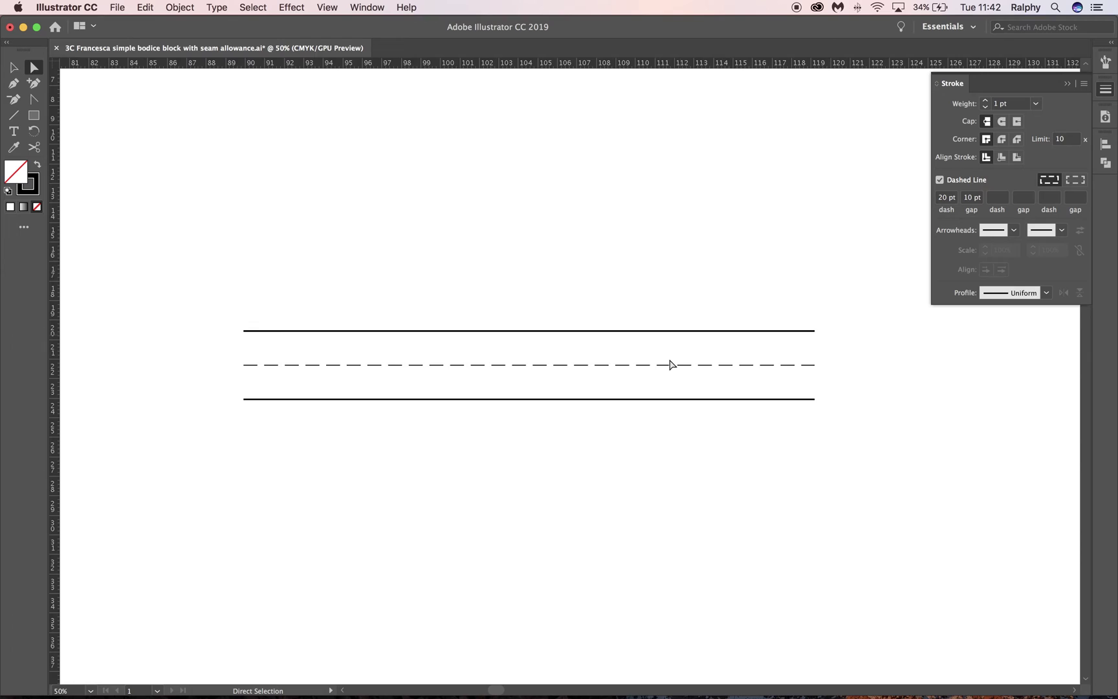
key(super+minus)
key(super+minus)
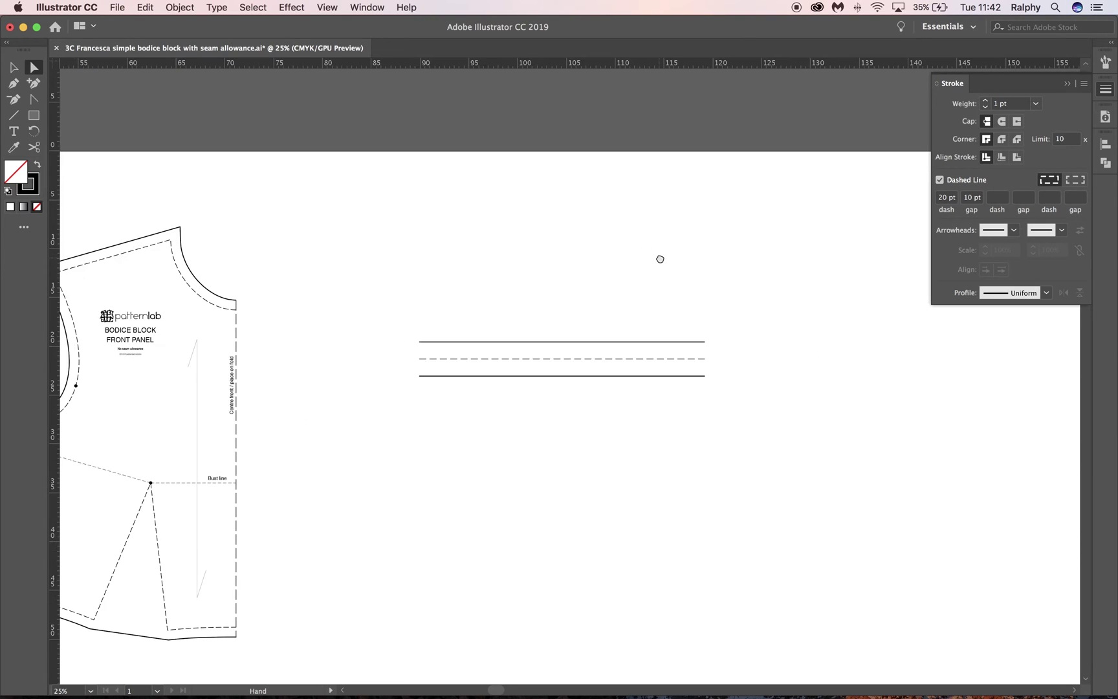
Select the three lines and drag them into the Brushes panel as a new Art Brush
click(8, 68)
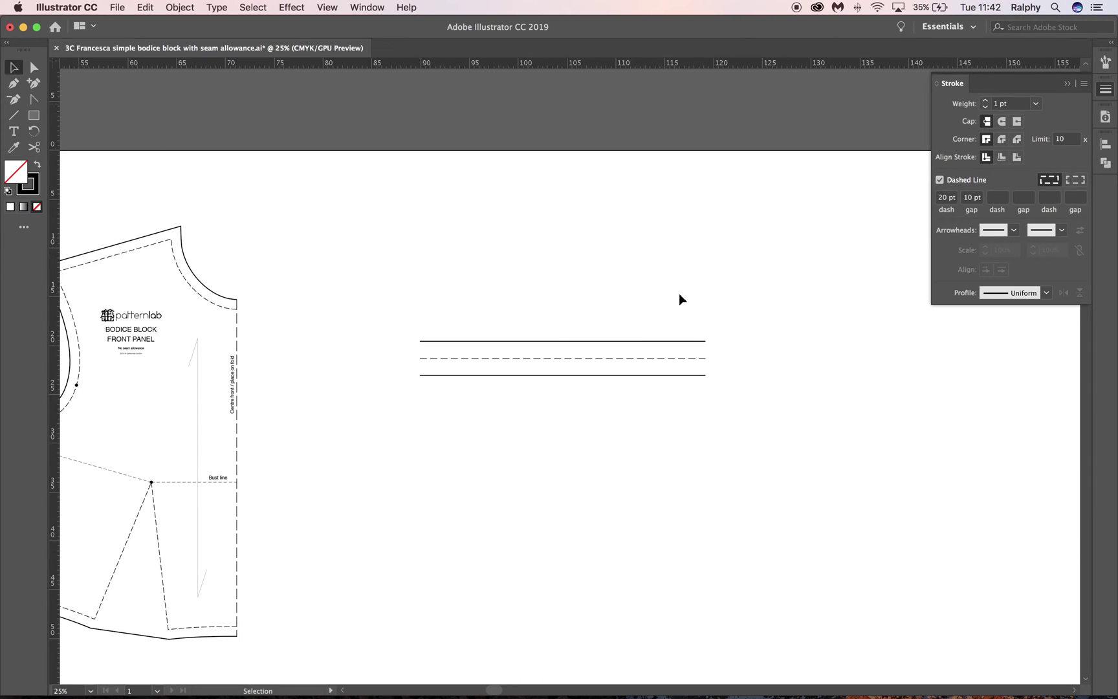
click(1068, 86)
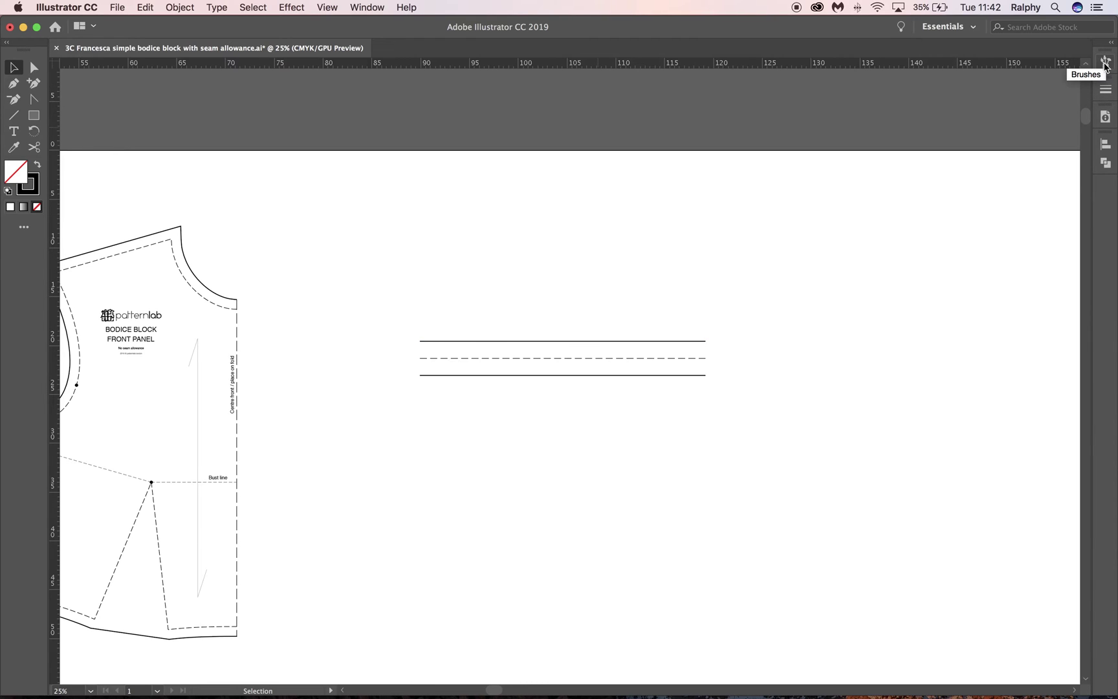
click(1105, 62)
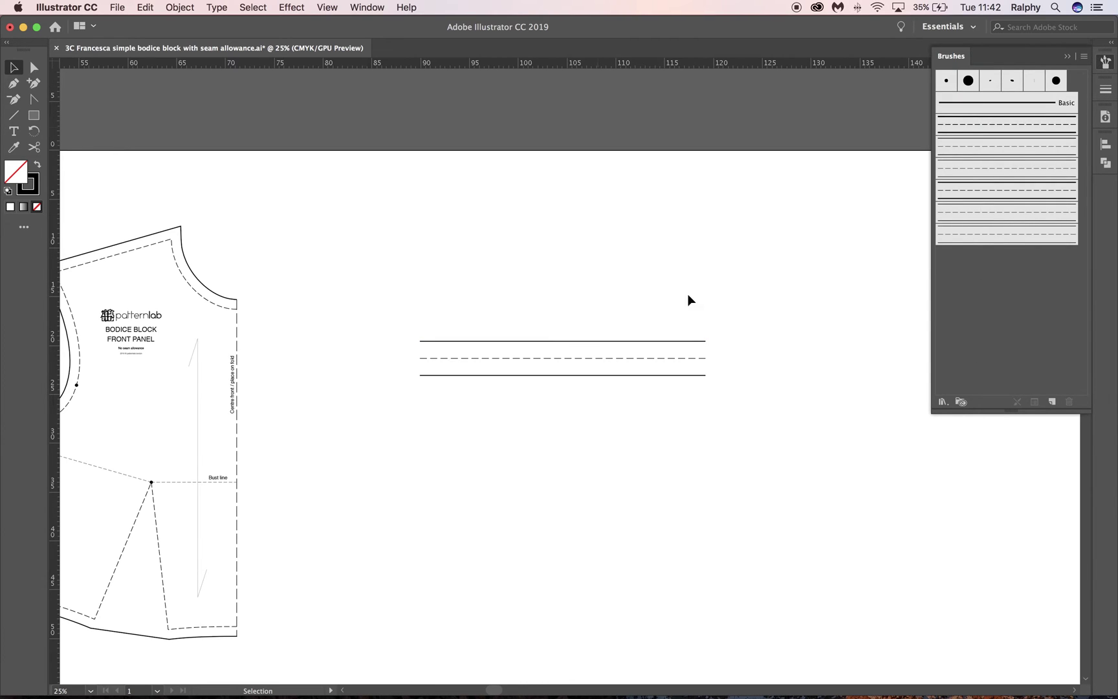
drag(515, 253, 620, 456)
drag(611, 358, 986, 311)
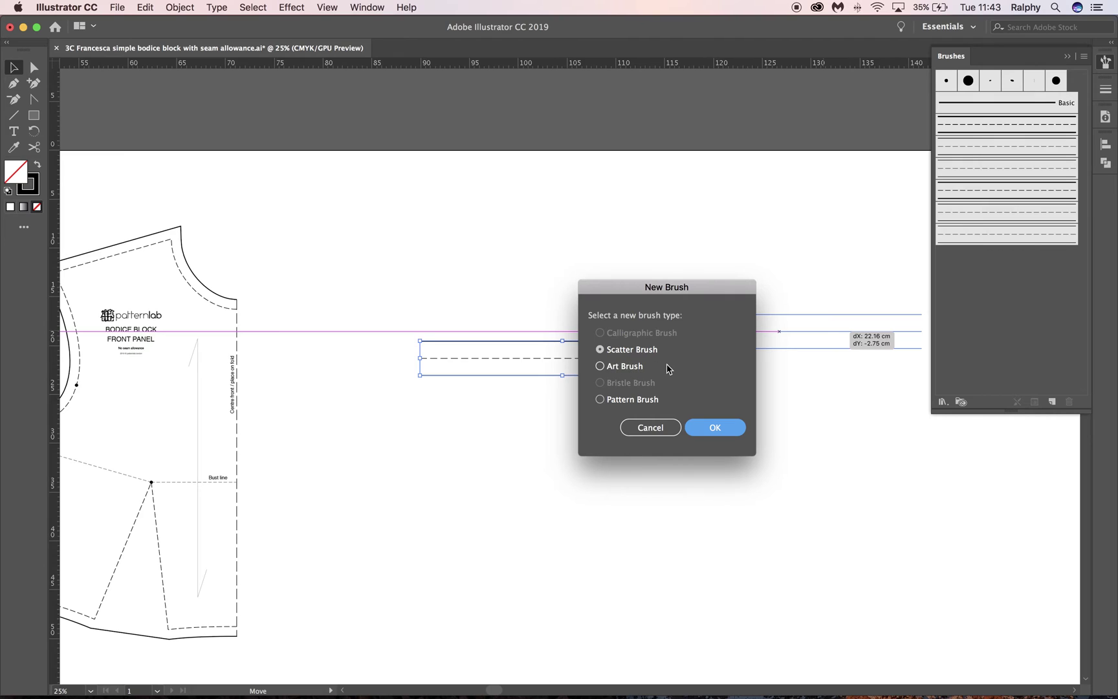
click(637, 367)
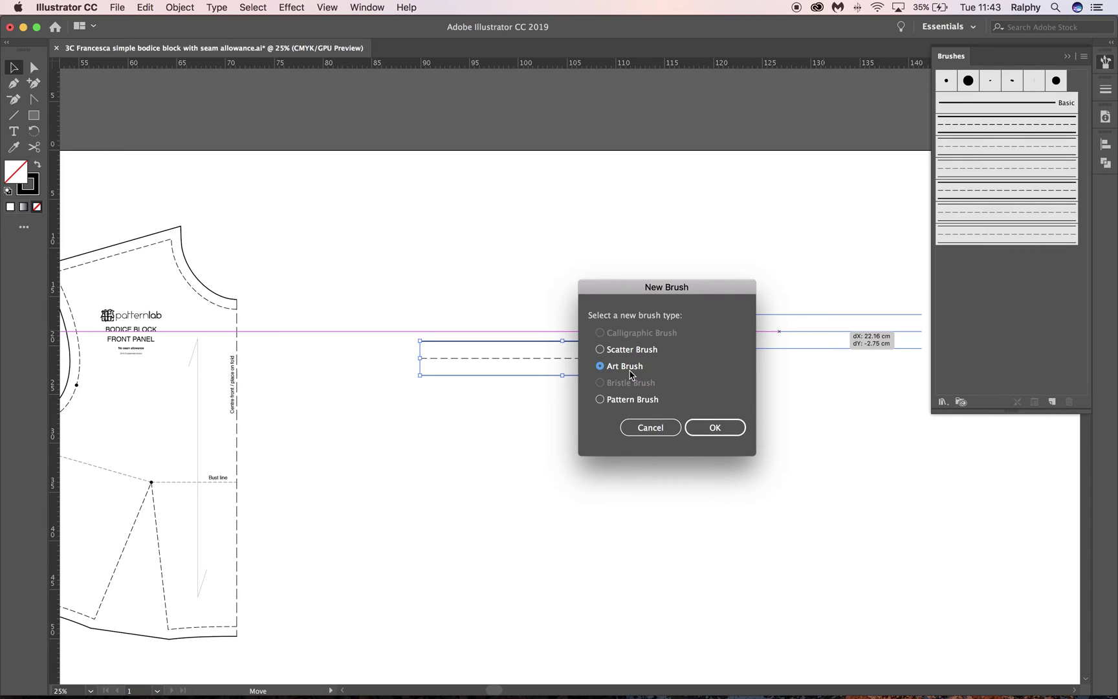
click(727, 426)
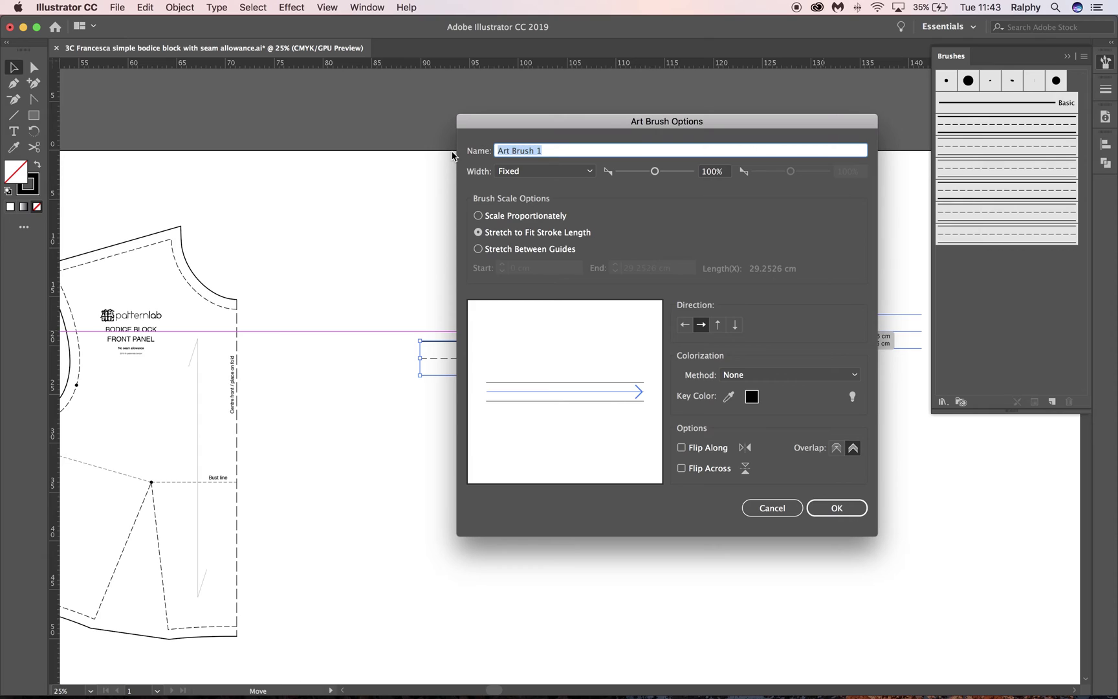
Name the art brush 1.75cm Seam Allowance, set direction left to right, and save it
text(1.75cm seam allowance)
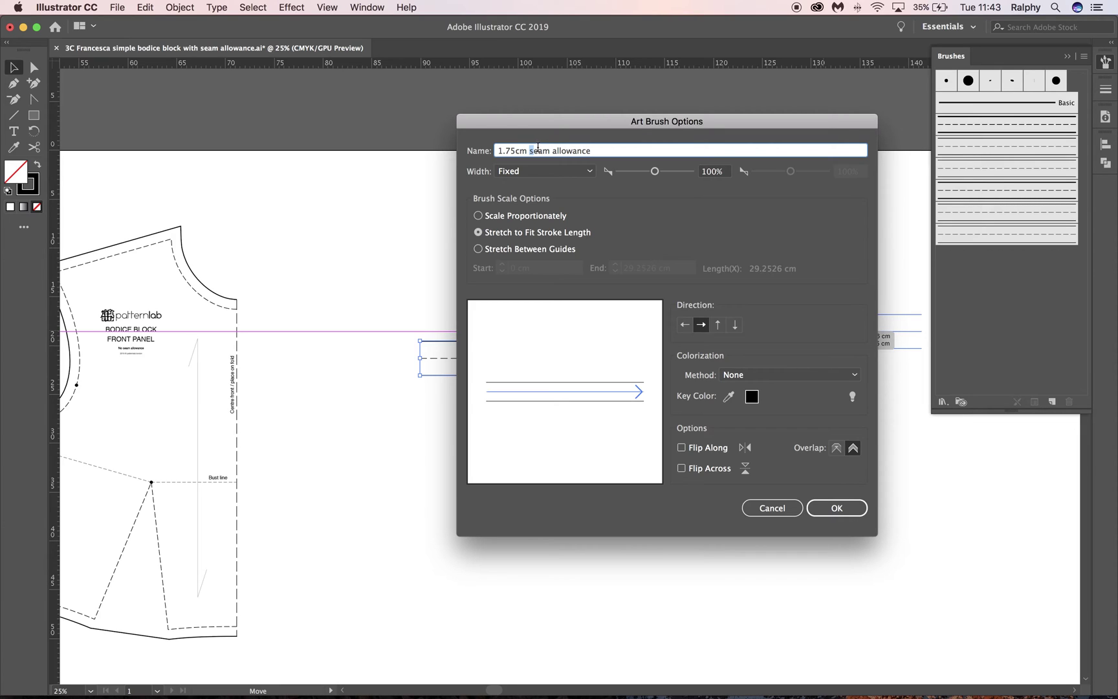
text(S)
text(A)
click(684, 325)
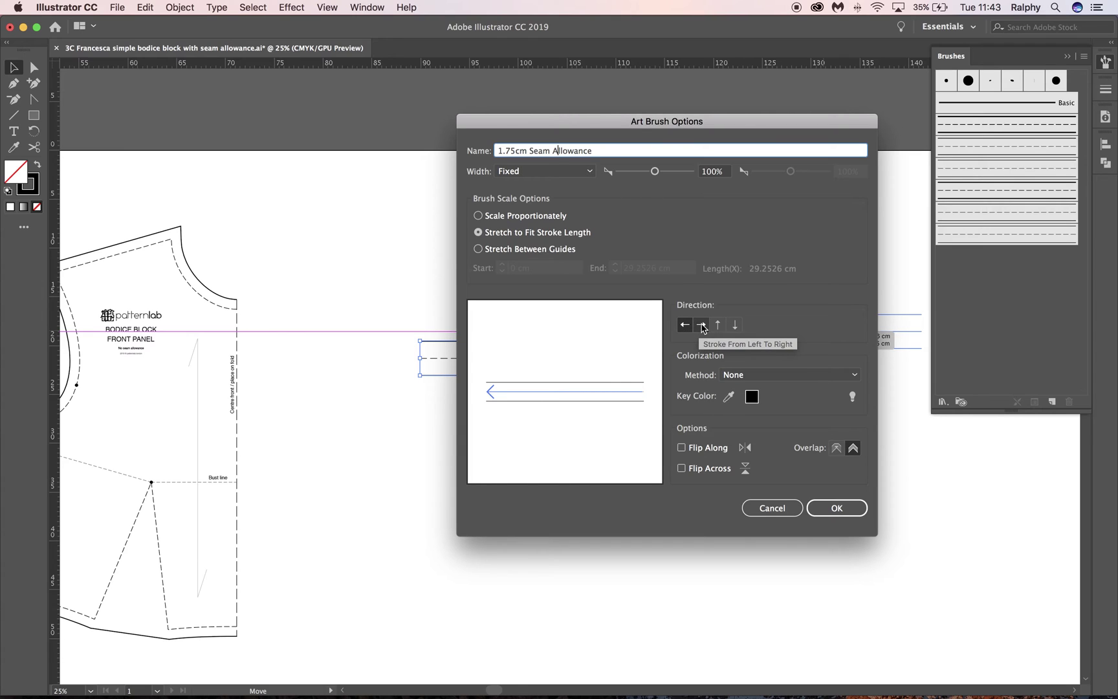
click(702, 325)
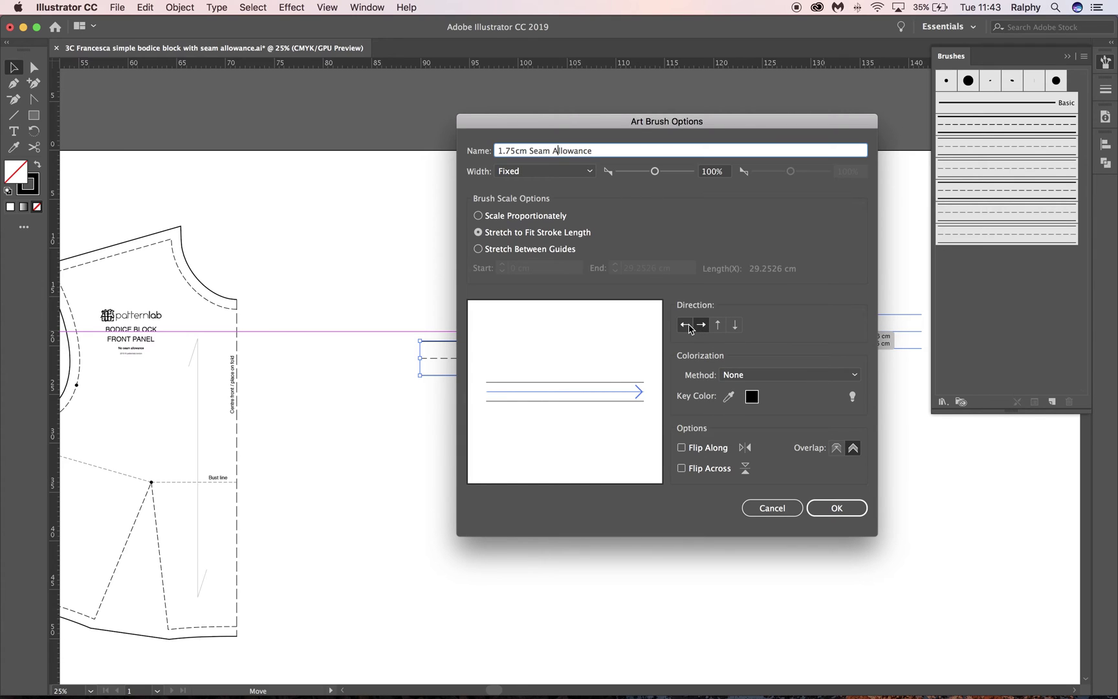
click(685, 326)
click(701, 325)
click(718, 325)
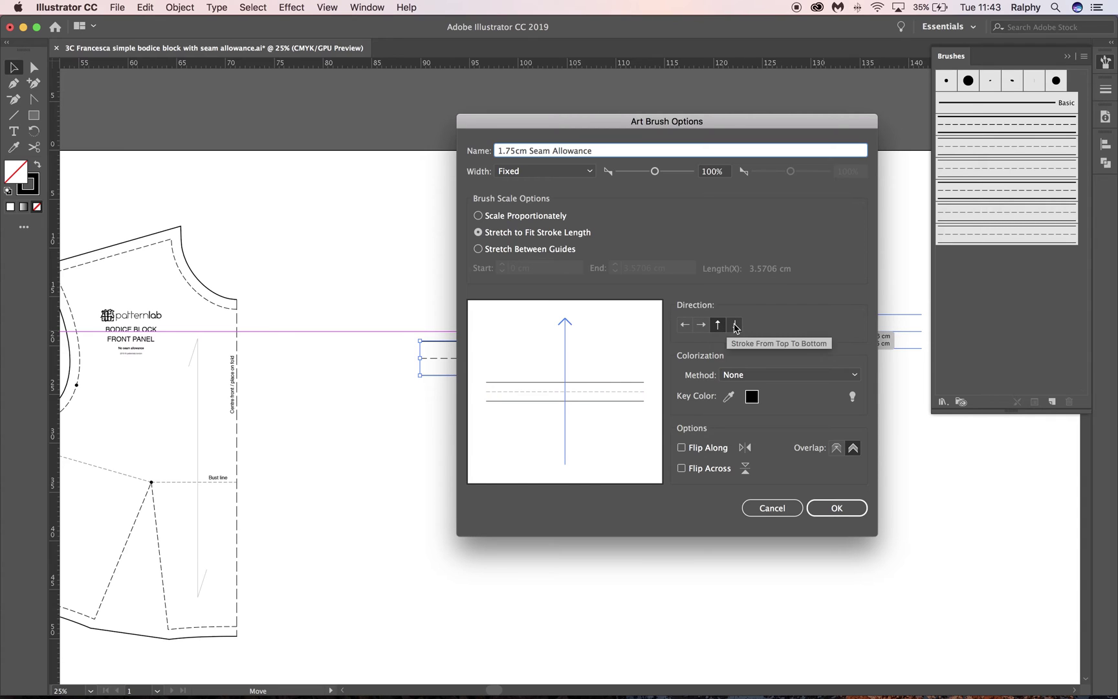
click(734, 325)
click(702, 326)
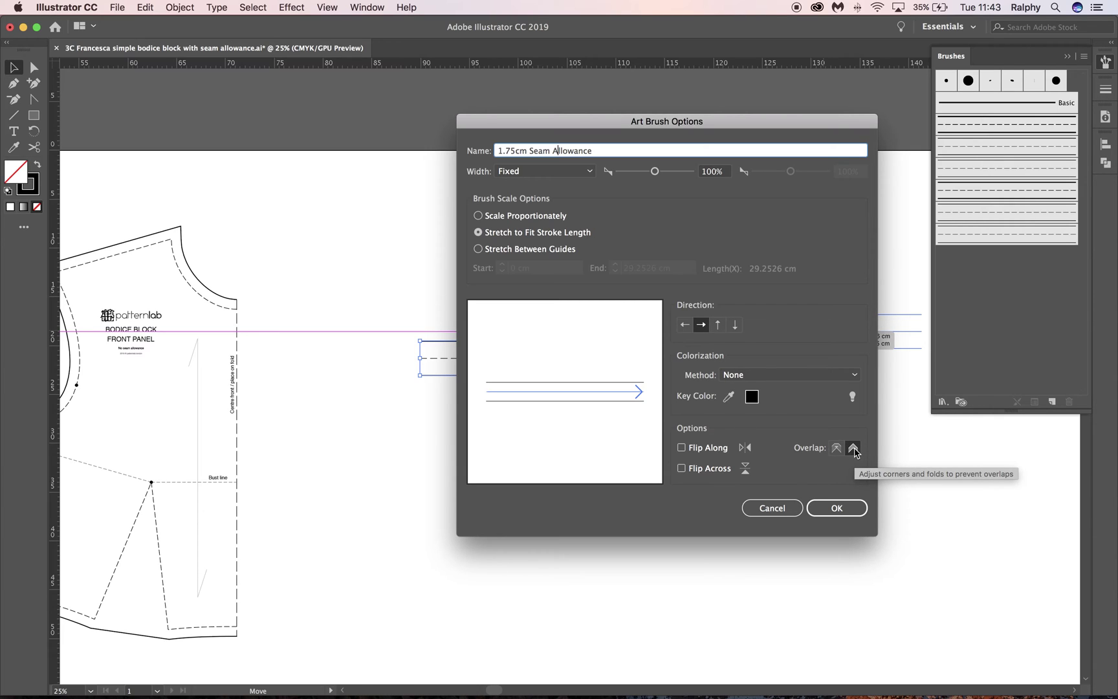
click(826, 508)
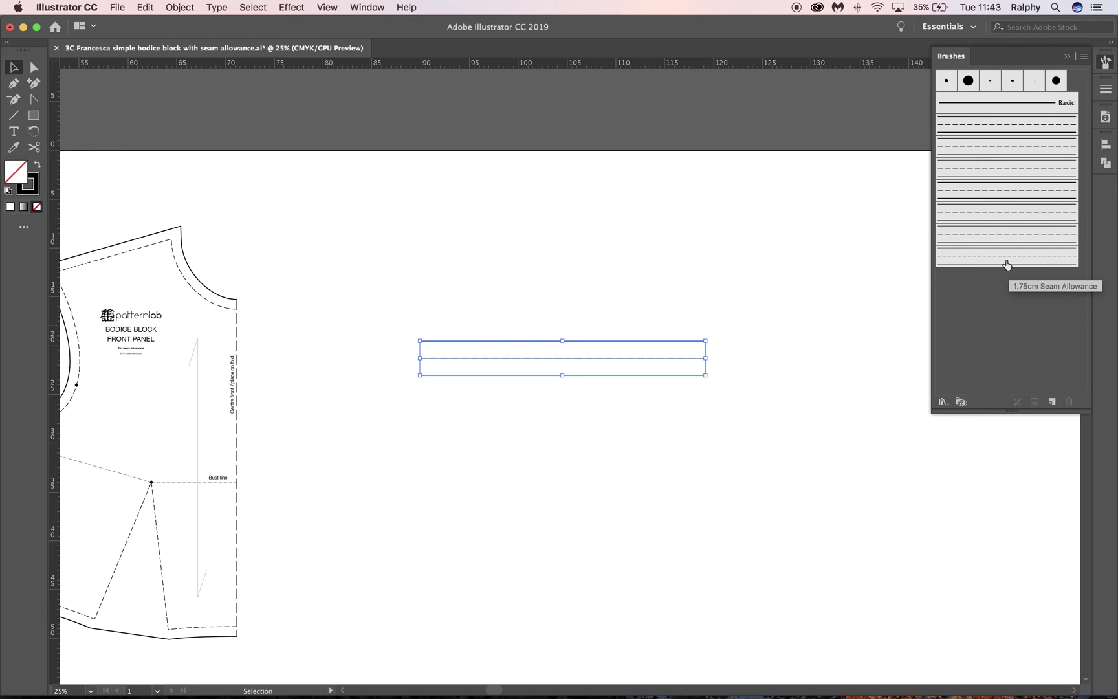
Move the new brush up the Brushes list near the 5/8" Seam Allowance brush
mouse_move(981, 262)
mouse_down()
mouse_move(983, 208)
mouse_move(966, 193)
mouse_up()
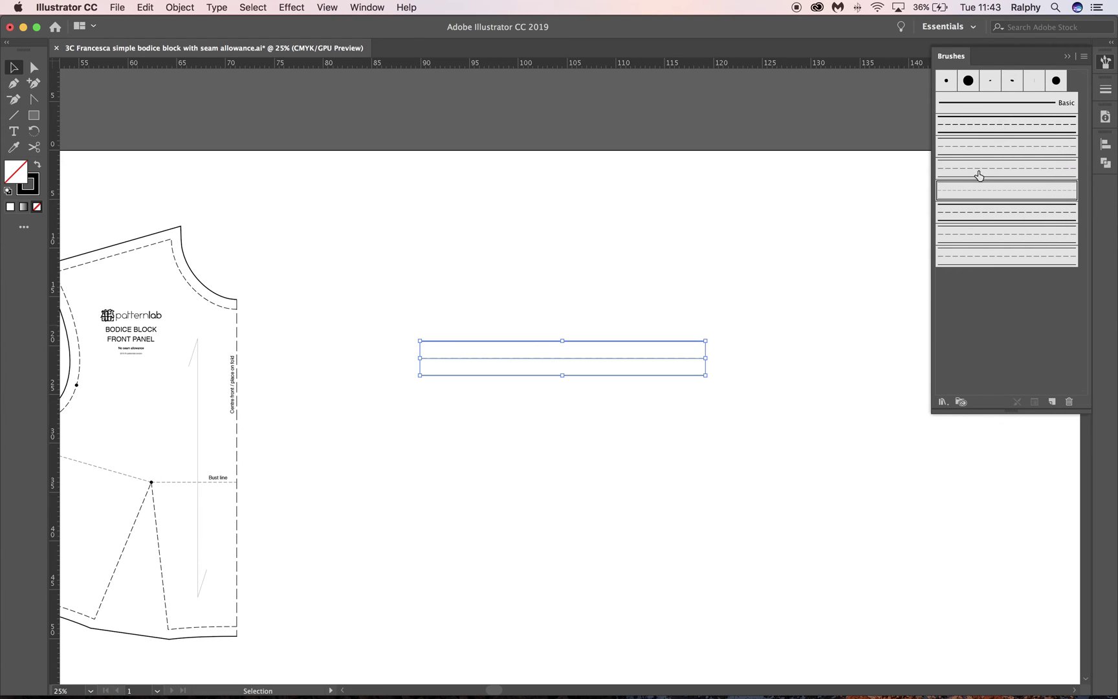
click(988, 262)
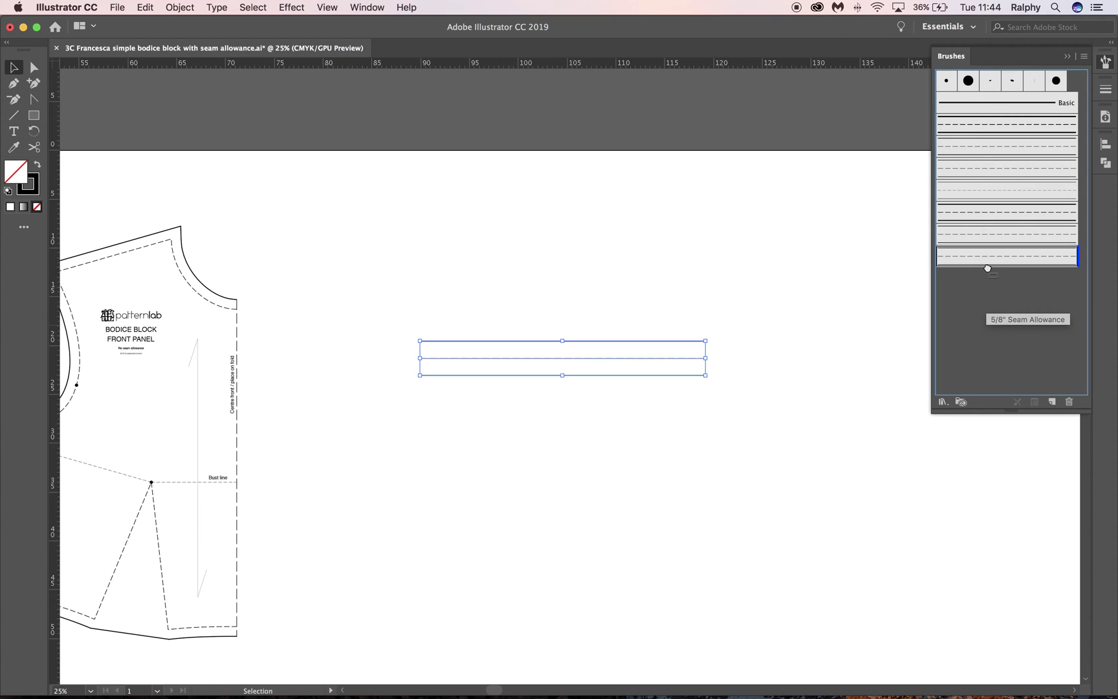
click(983, 306)
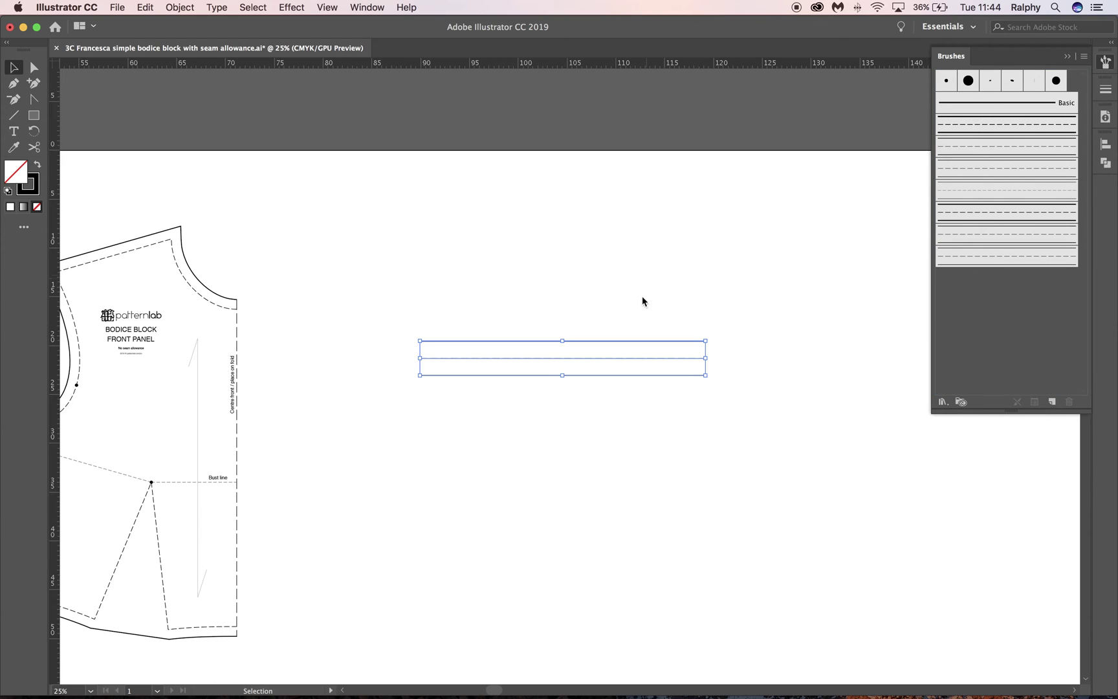
Marquee-select the source lines to clear them, then pan to open space for a test path
drag(643, 295, 581, 390)
drag(527, 285, 699, 467)
click(693, 432)
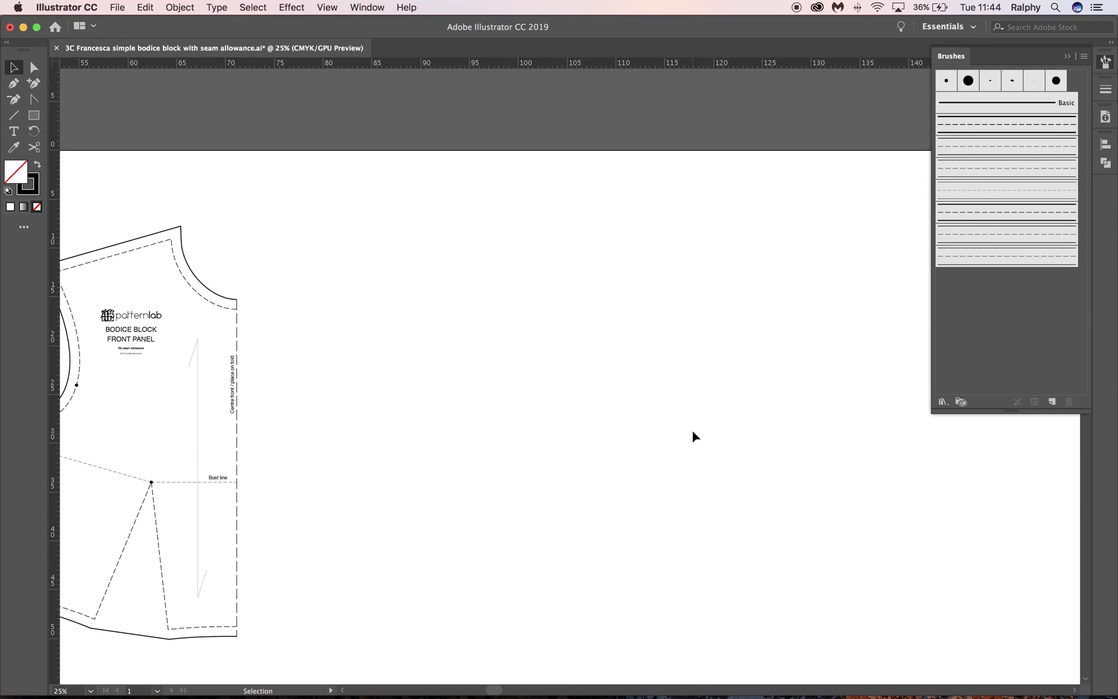
drag(367, 281, 568, 244)
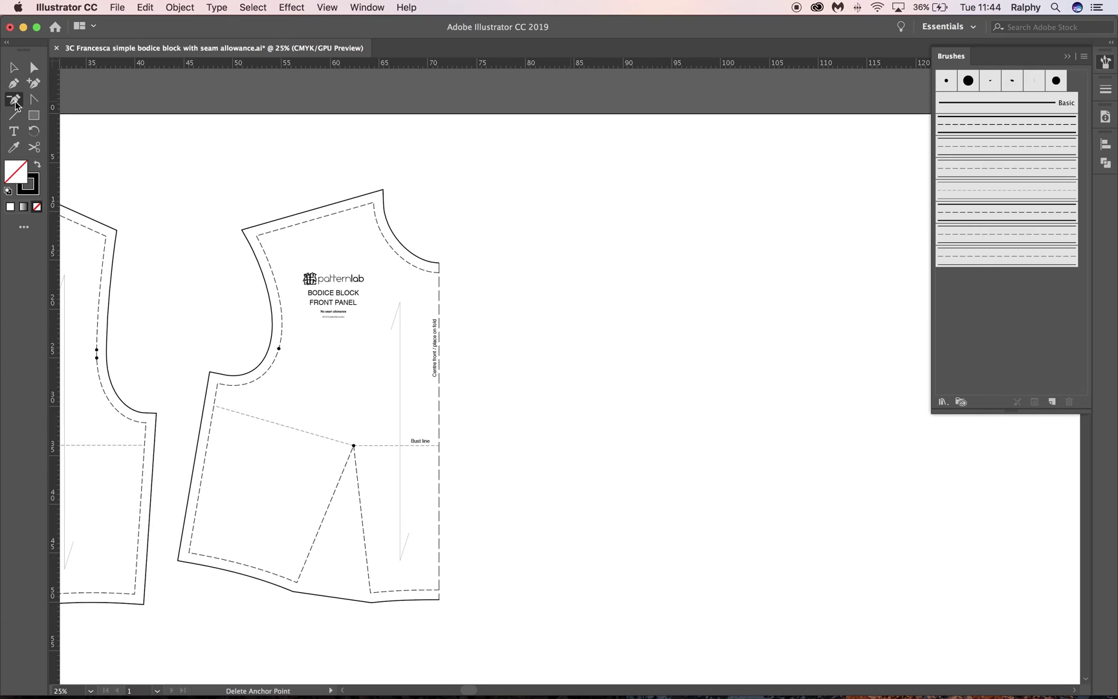
Draw a closed curved test path with the Pen tool beside the bodice
click(15, 87)
click(14, 83)
click(657, 245)
mouse_move(820, 343)
mouse_down()
mouse_move(620, 460)
mouse_move(568, 329)
mouse_up()
click(569, 329)
click(657, 245)
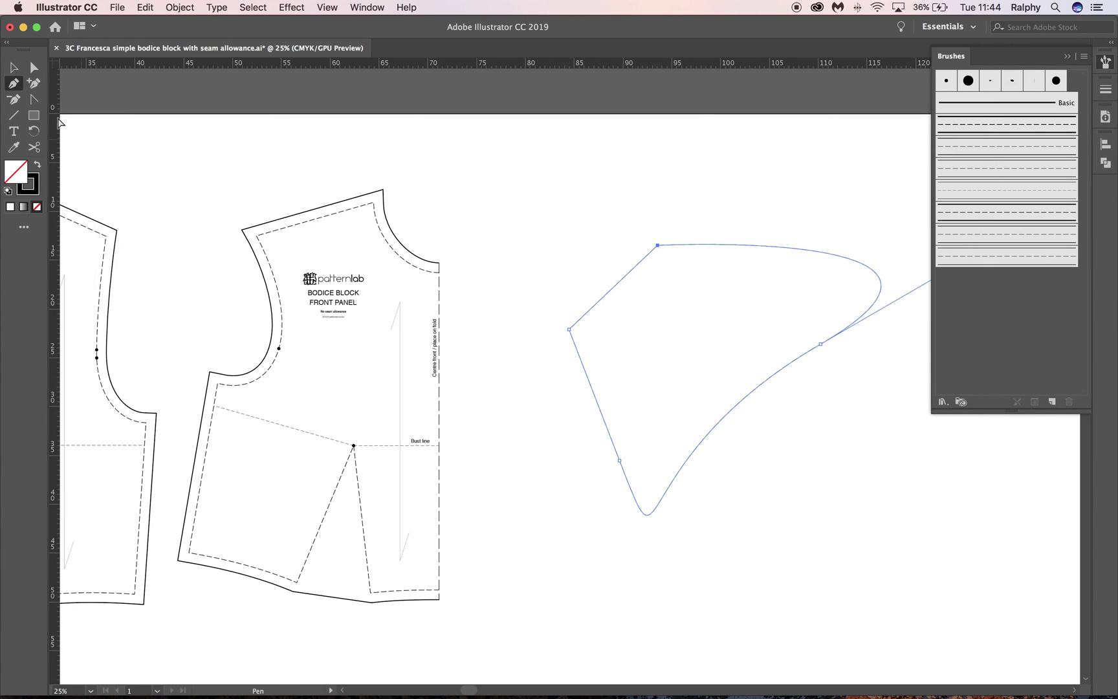
Direct-select the test path, check its stroke settings, and bring back the Brushes panel
click(34, 67)
click(811, 237)
click(813, 247)
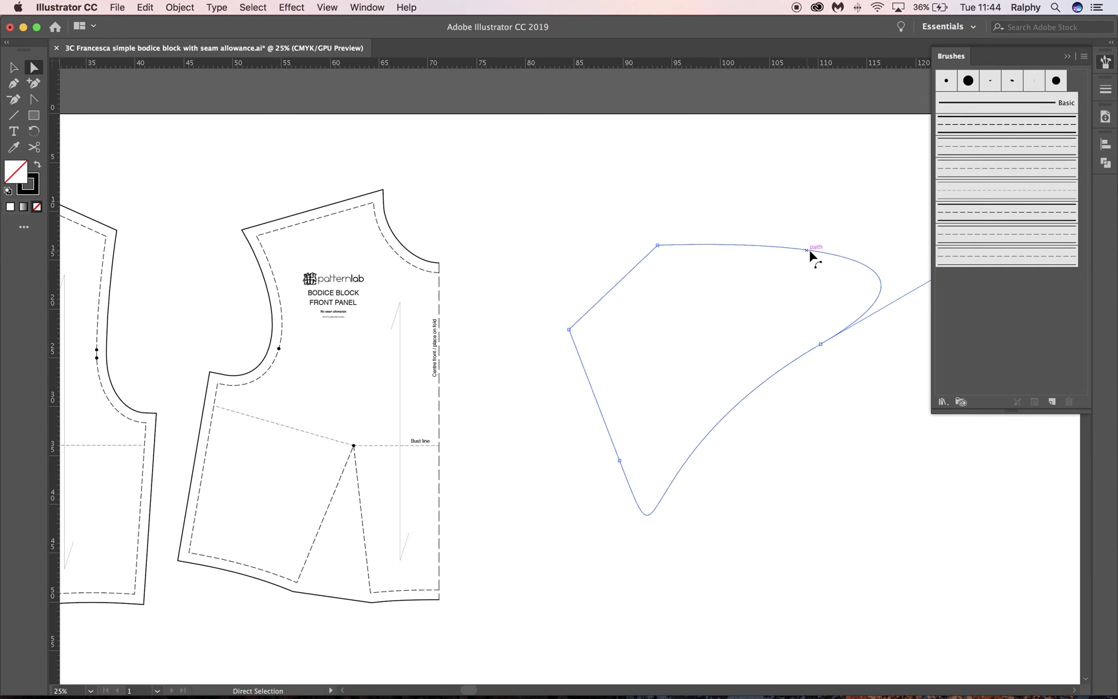
click(1104, 92)
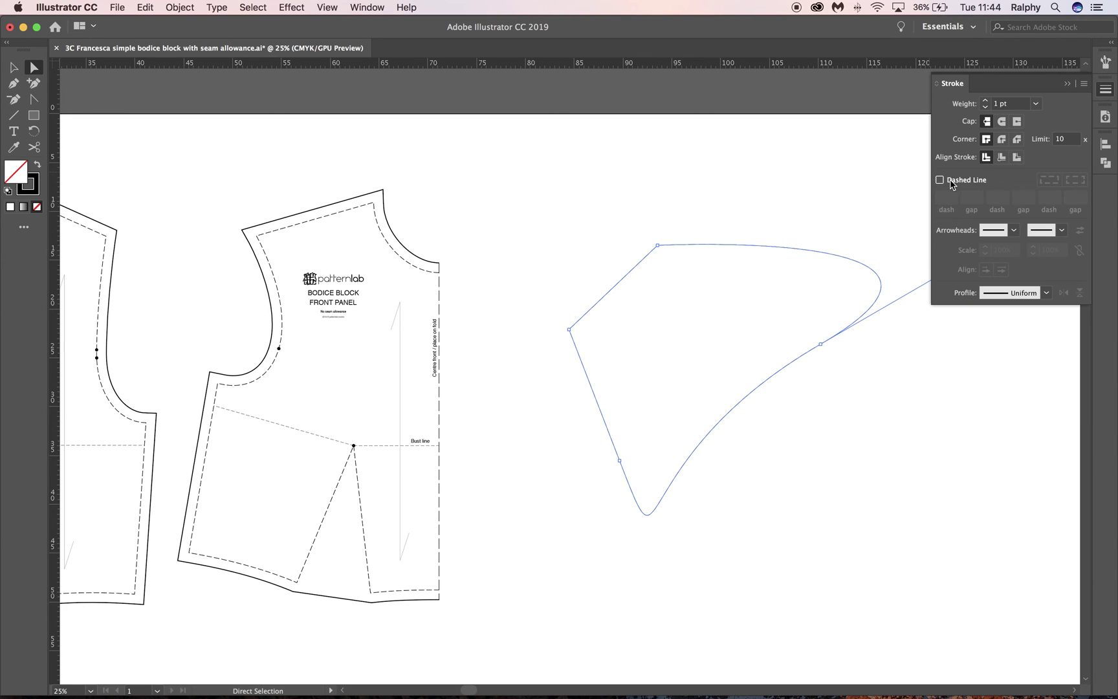
click(751, 214)
click(761, 247)
click(1105, 61)
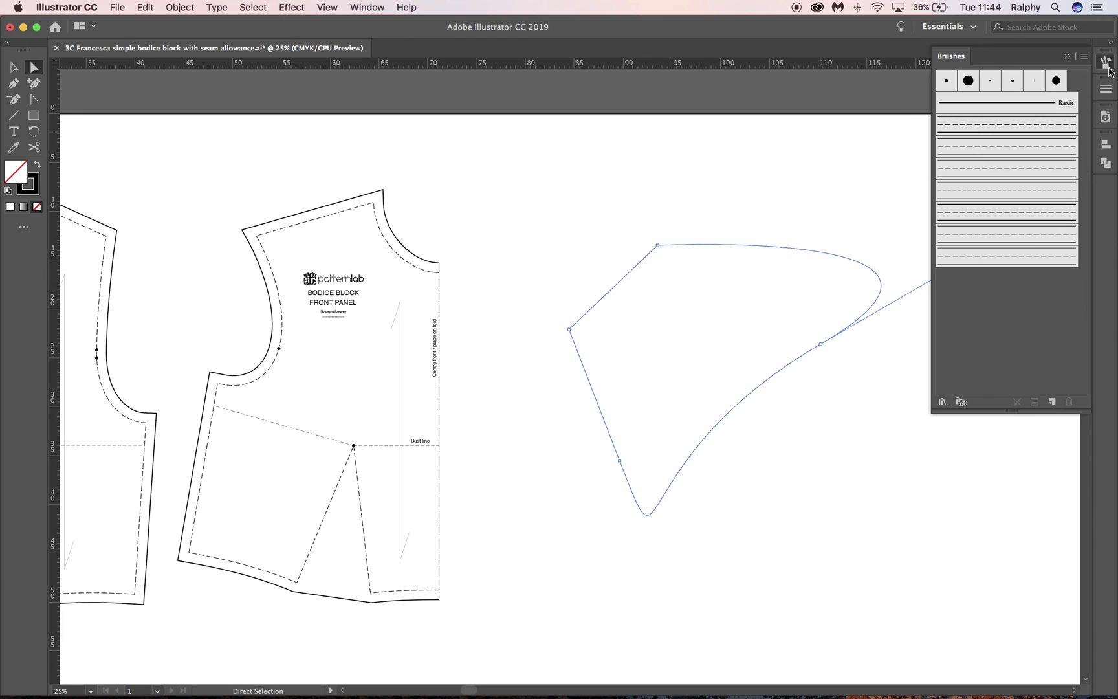
Apply the 1.75cm Seam Allowance brush, expand its appearance, and delete the inner guide path
click(986, 192)
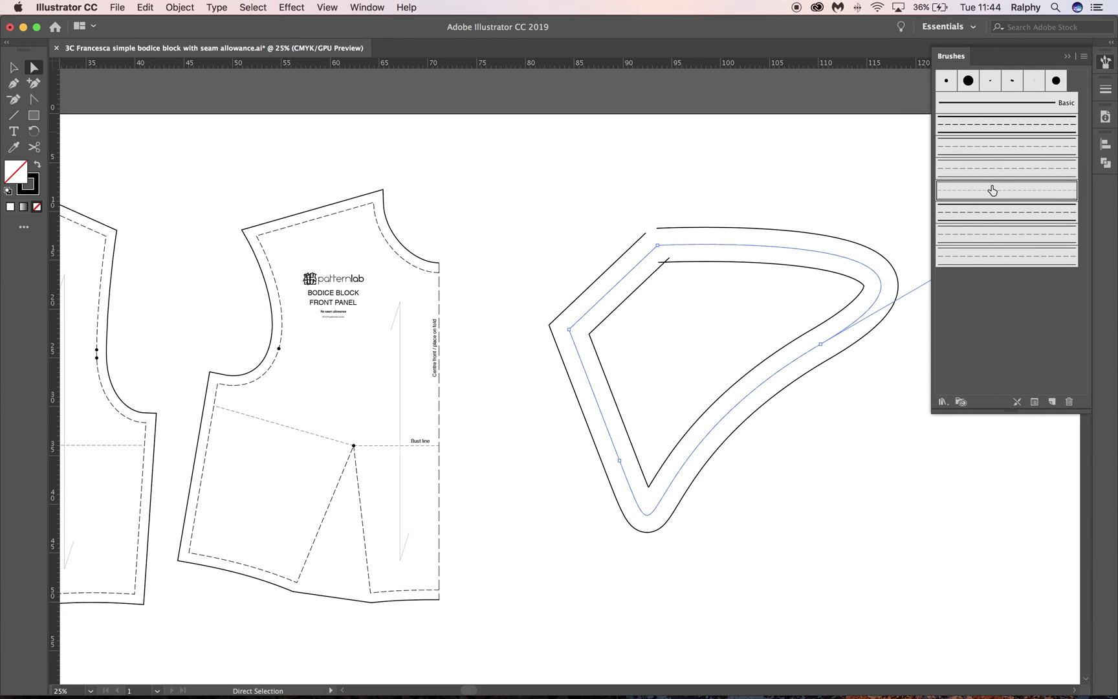
scroll(806, 195, right, 5)
scroll(806, 195, down, 1)
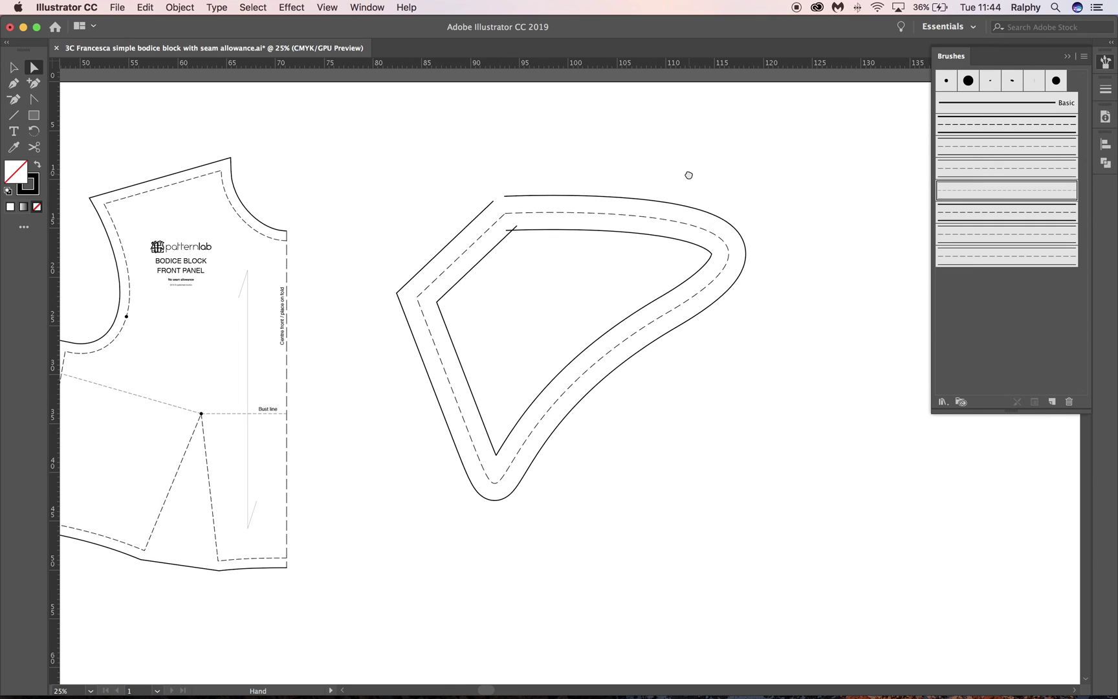
click(182, 7)
click(254, 155)
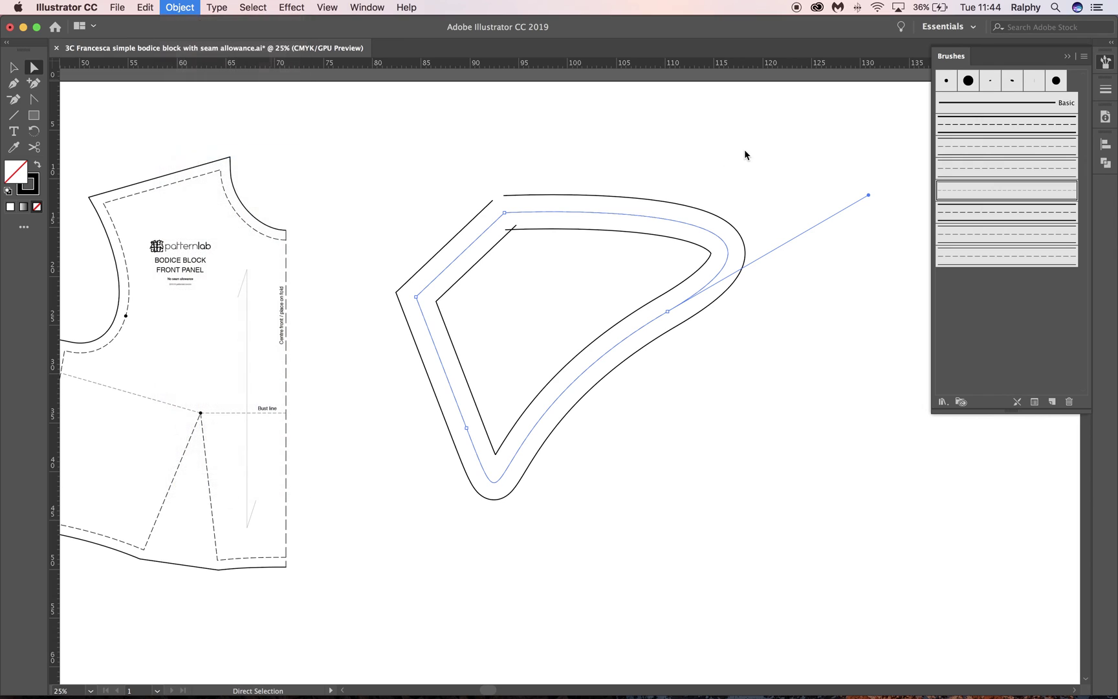
click(608, 236)
click(614, 238)
key(Delete)
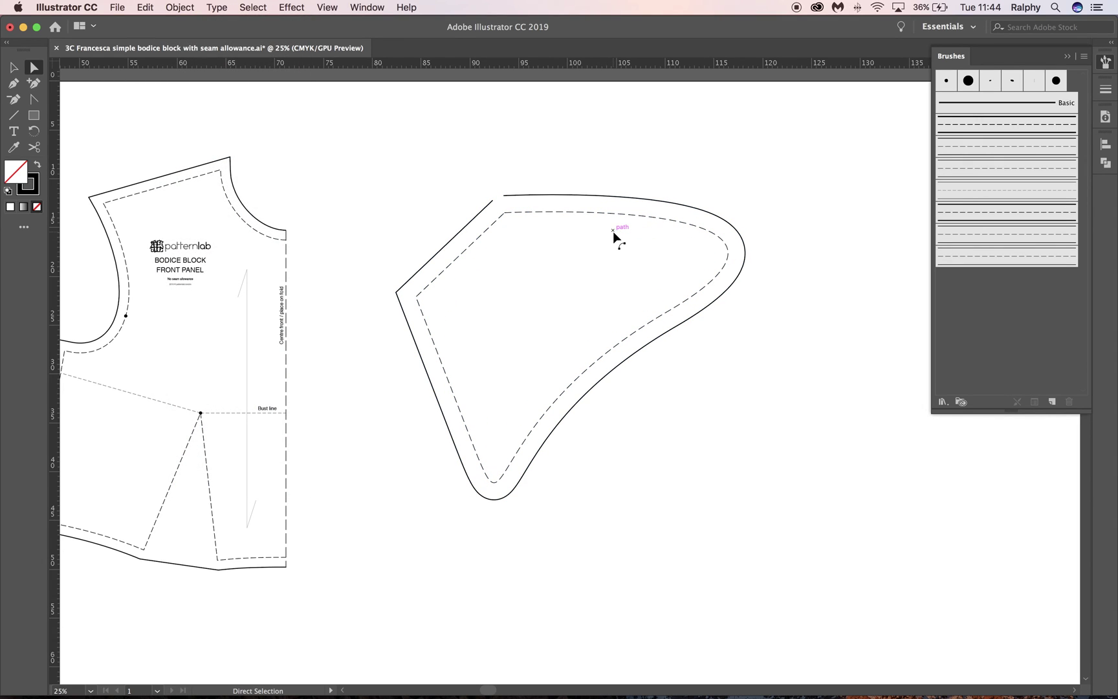
Join the outer line's top-left endpoints and delete the stray corner spike segments
drag(495, 201, 562, 146)
drag(503, 196, 461, 196)
click(1103, 167)
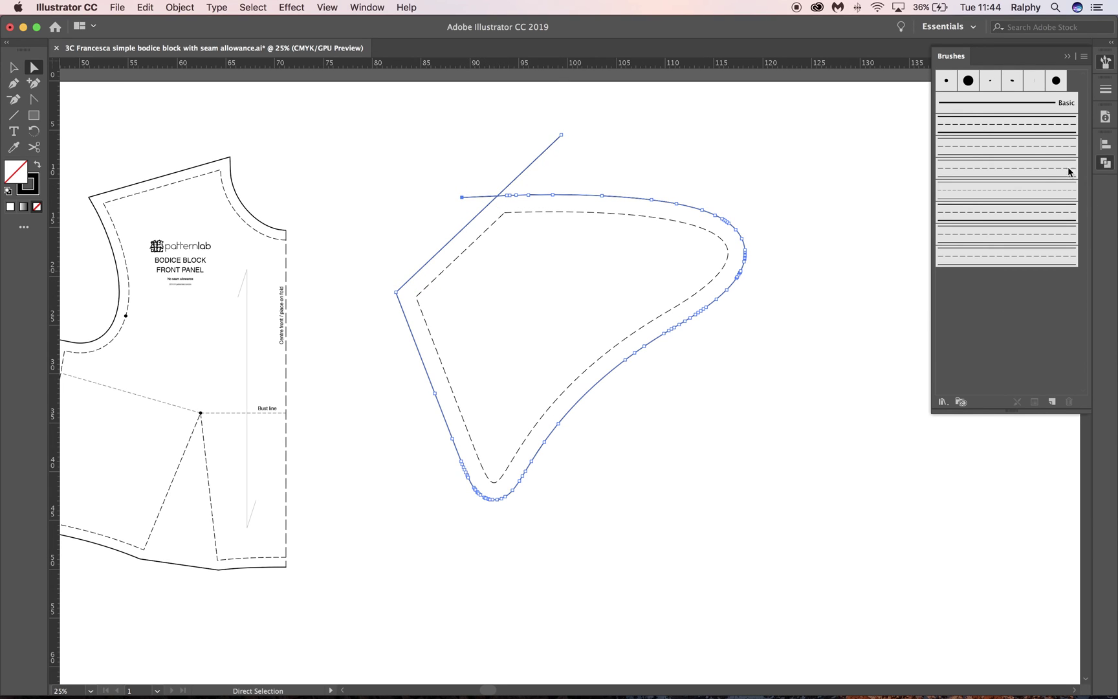
click(943, 172)
click(529, 156)
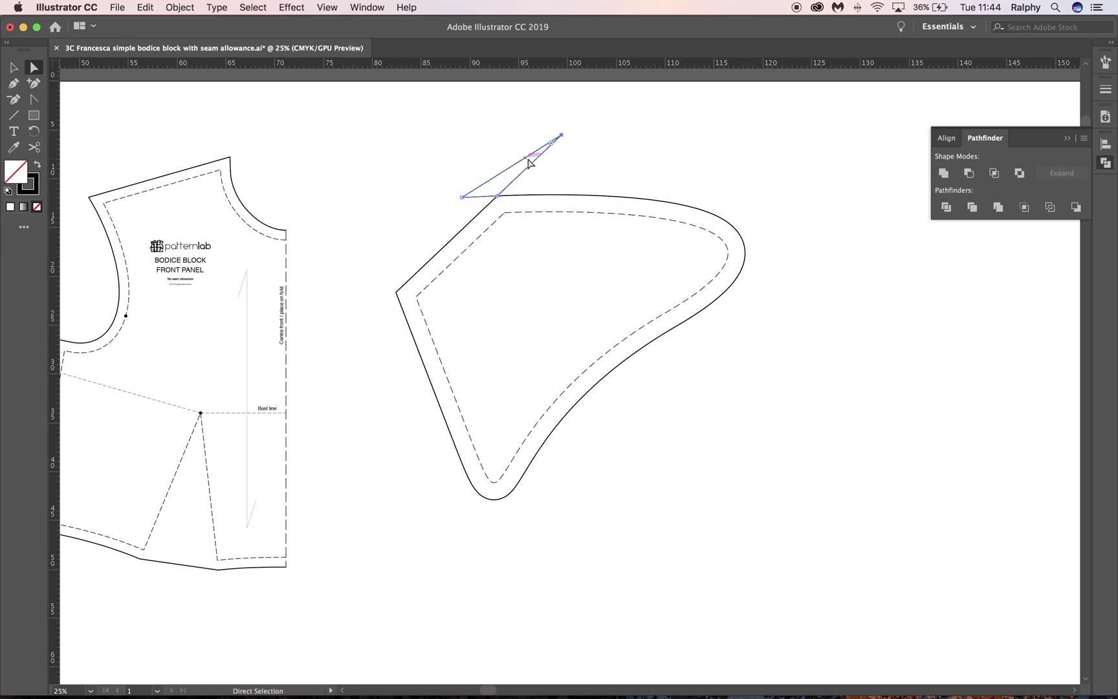
key(Delete)
key(Delete)
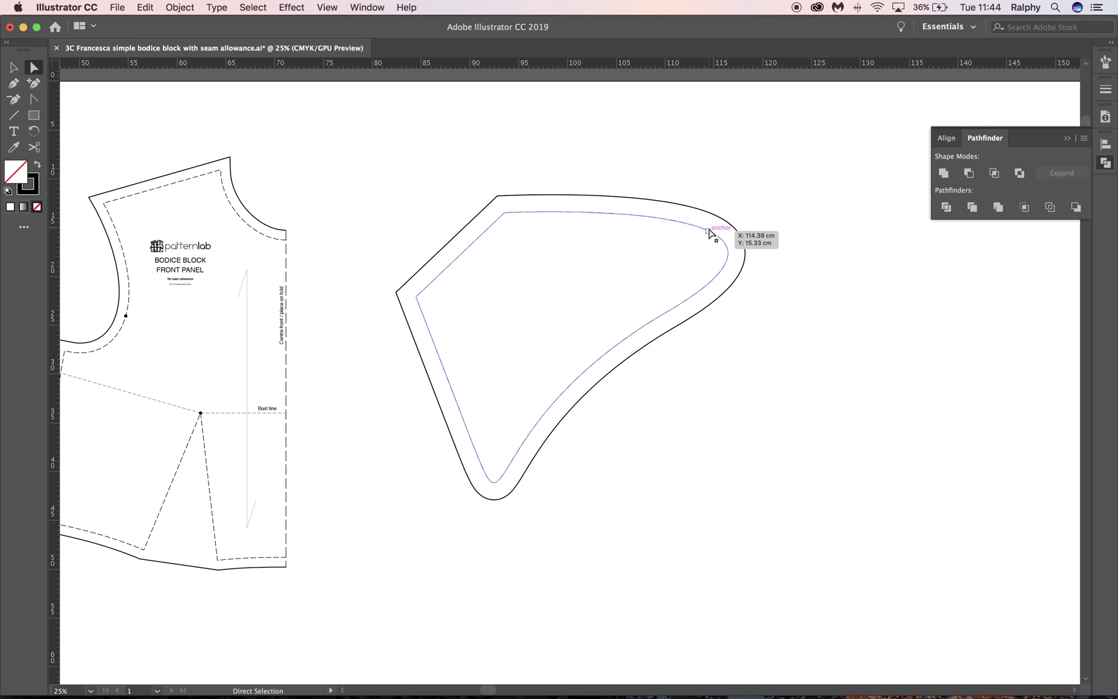
scroll(757, 356, left, 3)
scroll(756, 356, down, 1)
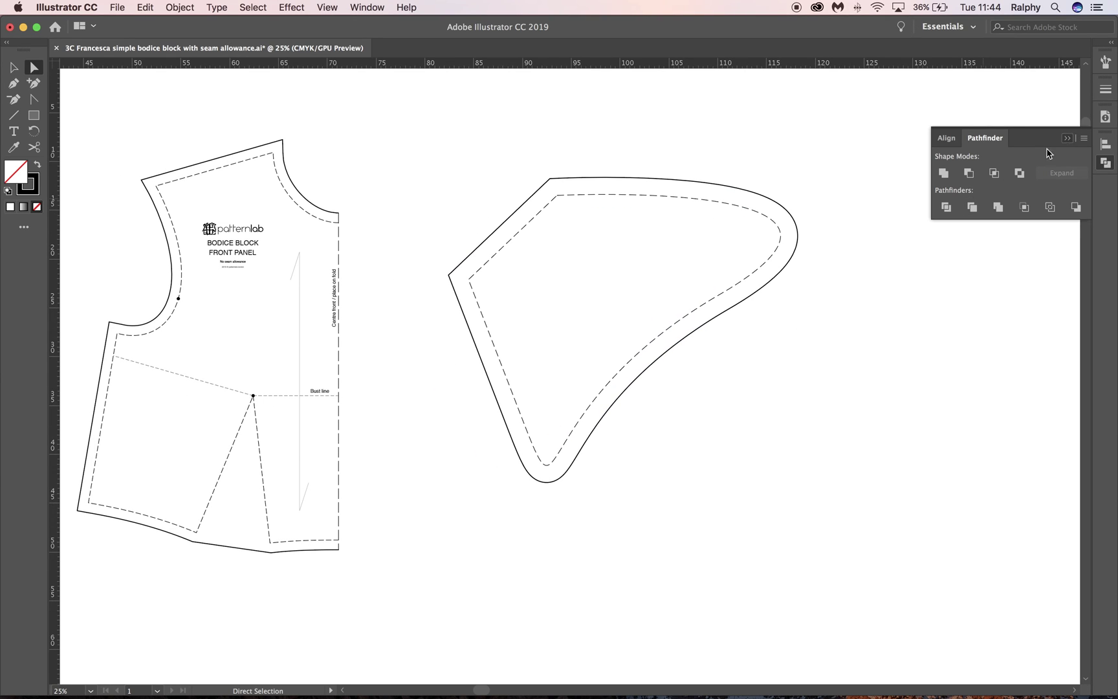
Draw a vertical line from cutting to stitching line and read its 1.7505 cm length in Document Info
click(1067, 137)
scroll(588, 165, up, 3)
drag(611, 163, 542, 444)
key(backslash)
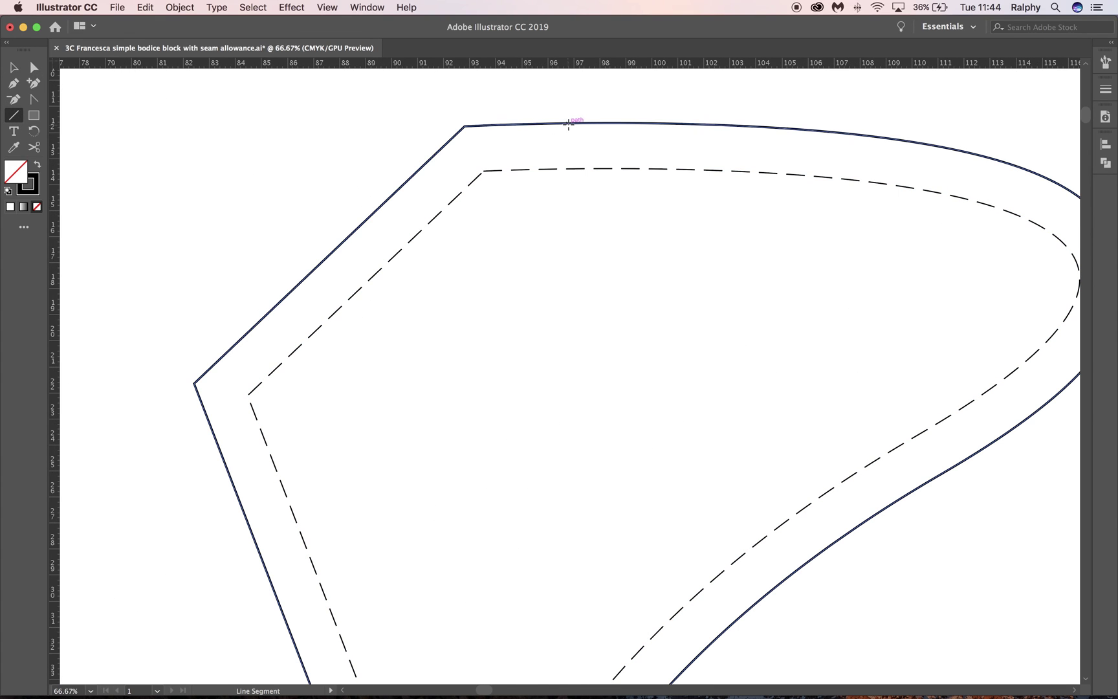
drag(684, 123, 682, 169)
key(super+equal)
key(super+equal)
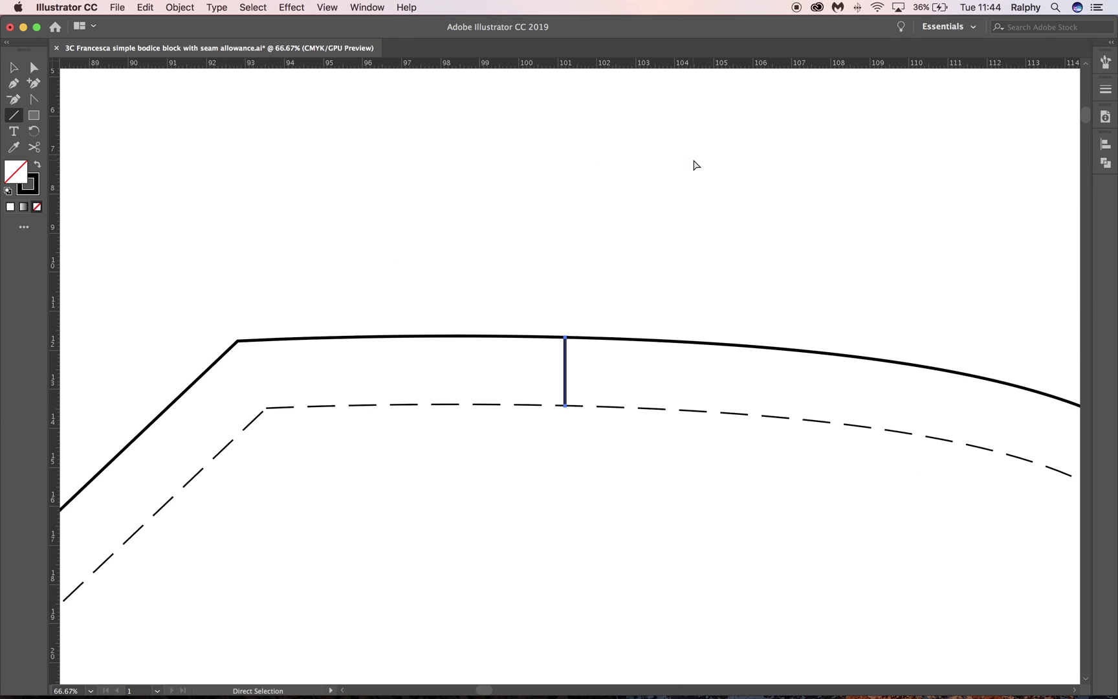
click(1104, 117)
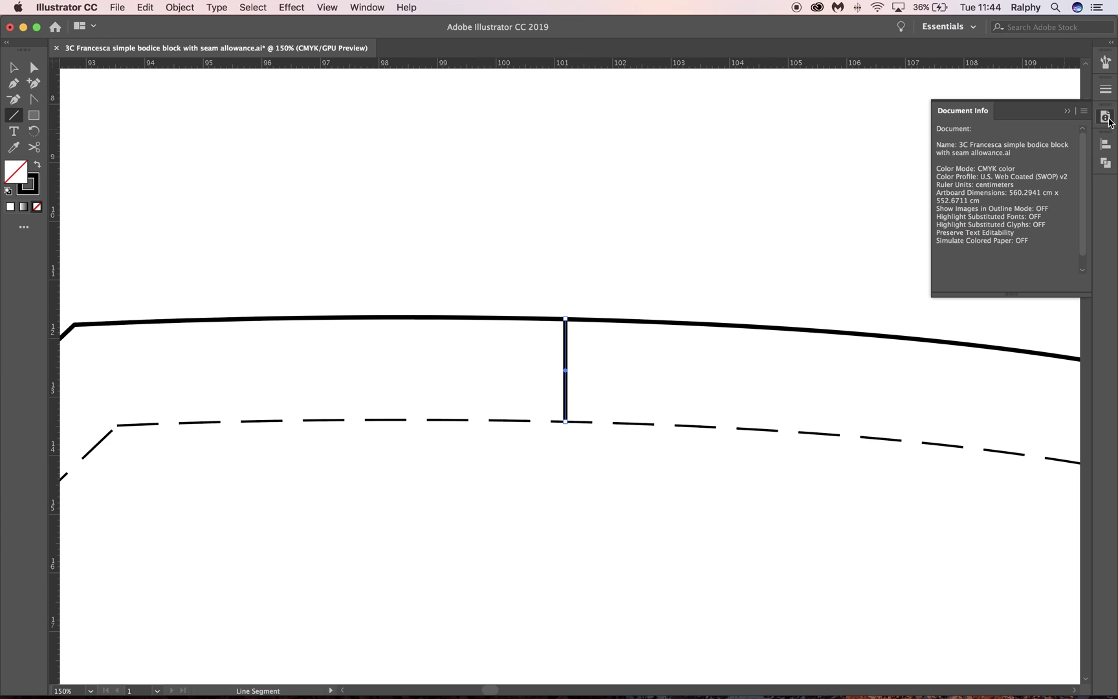
click(1085, 112)
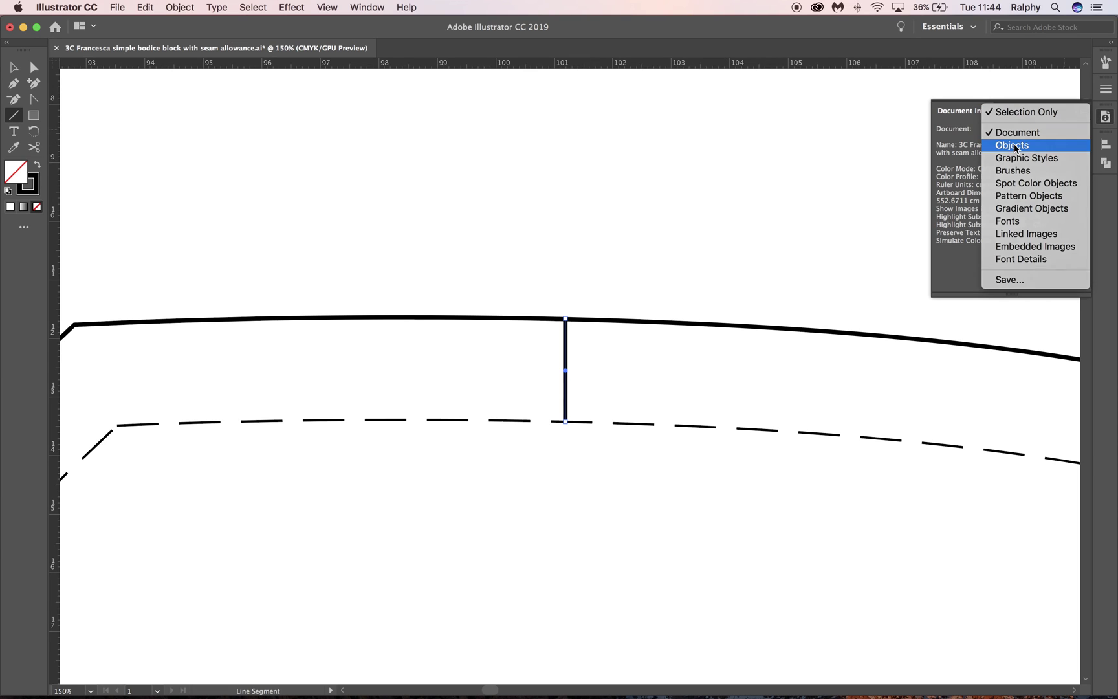
click(1015, 146)
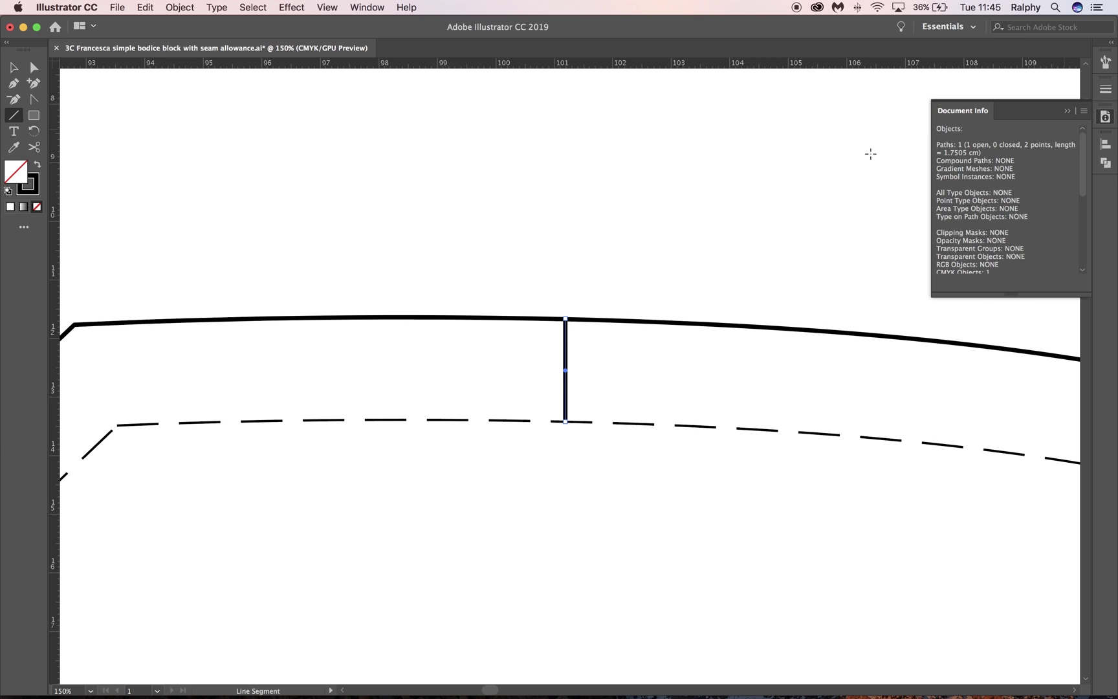
Deselect the measuring line and zoom out to view the whole artboard
key(v)
click(690, 252)
key(super+1)
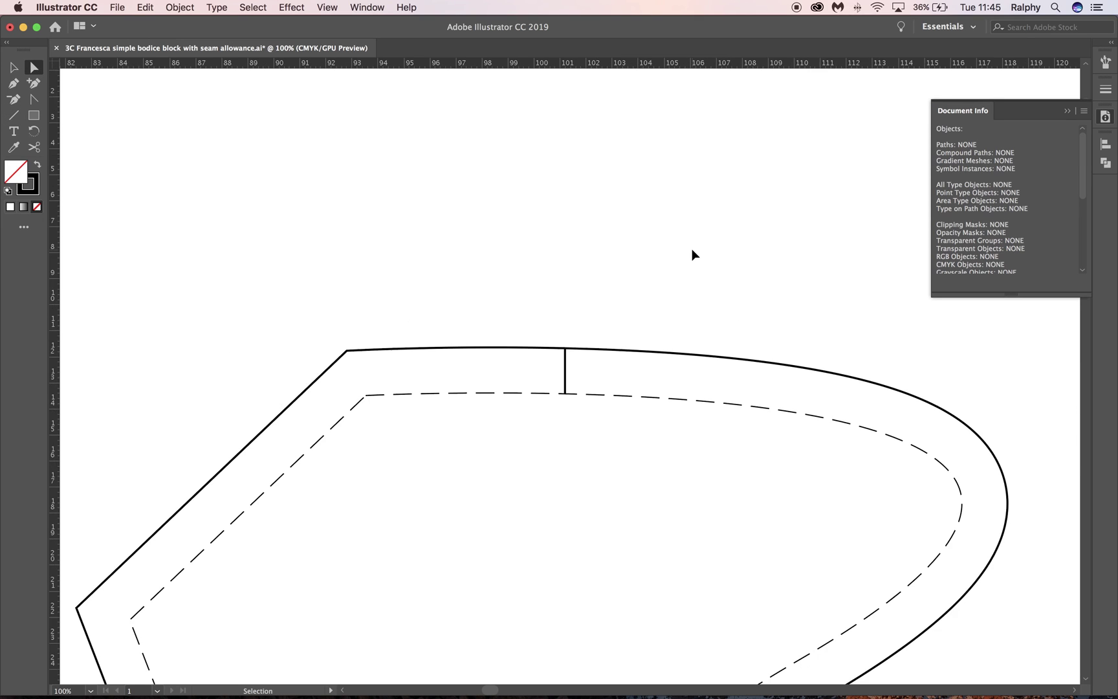
key(super+minus)
key(super+minus)
key(super+minus)
key(super+minus)
key(a)
scroll(515, 195, left, 5)
scroll(514, 195, down, 5)
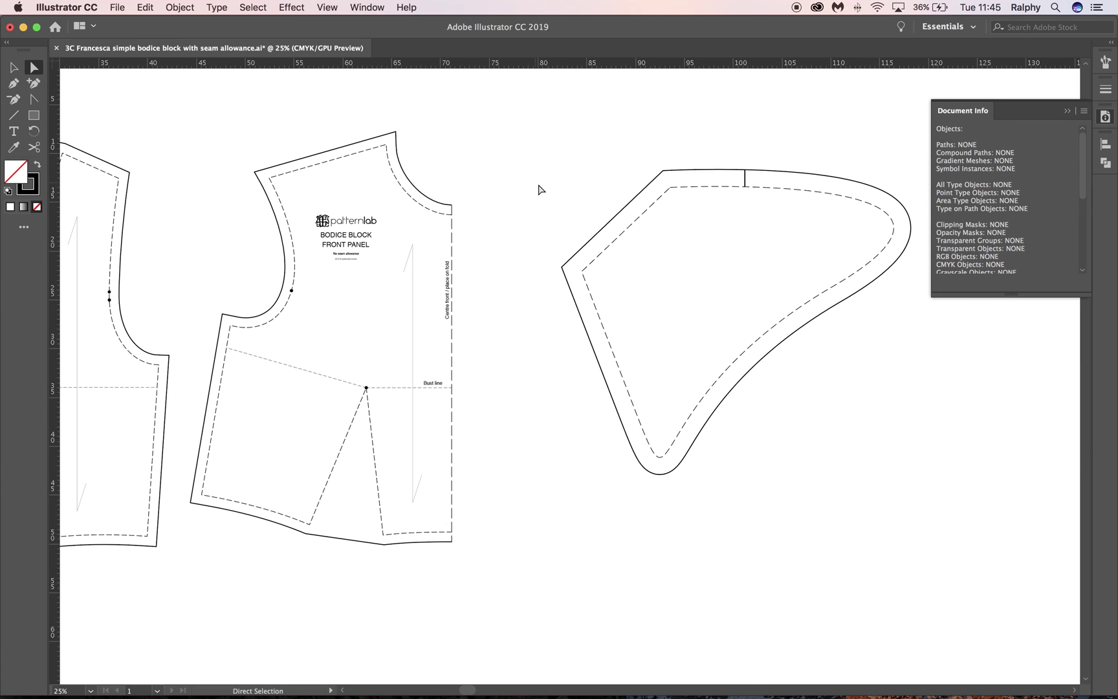
key(super+minus)
key(super+minus)
key(super+minus)
key(super+equal)
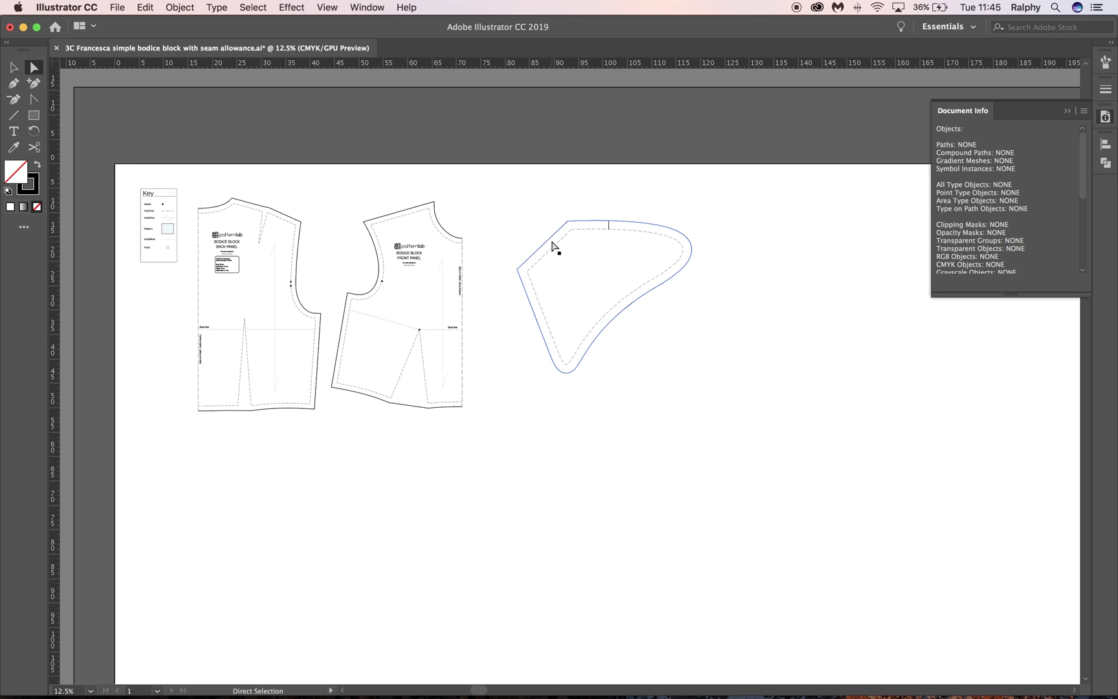